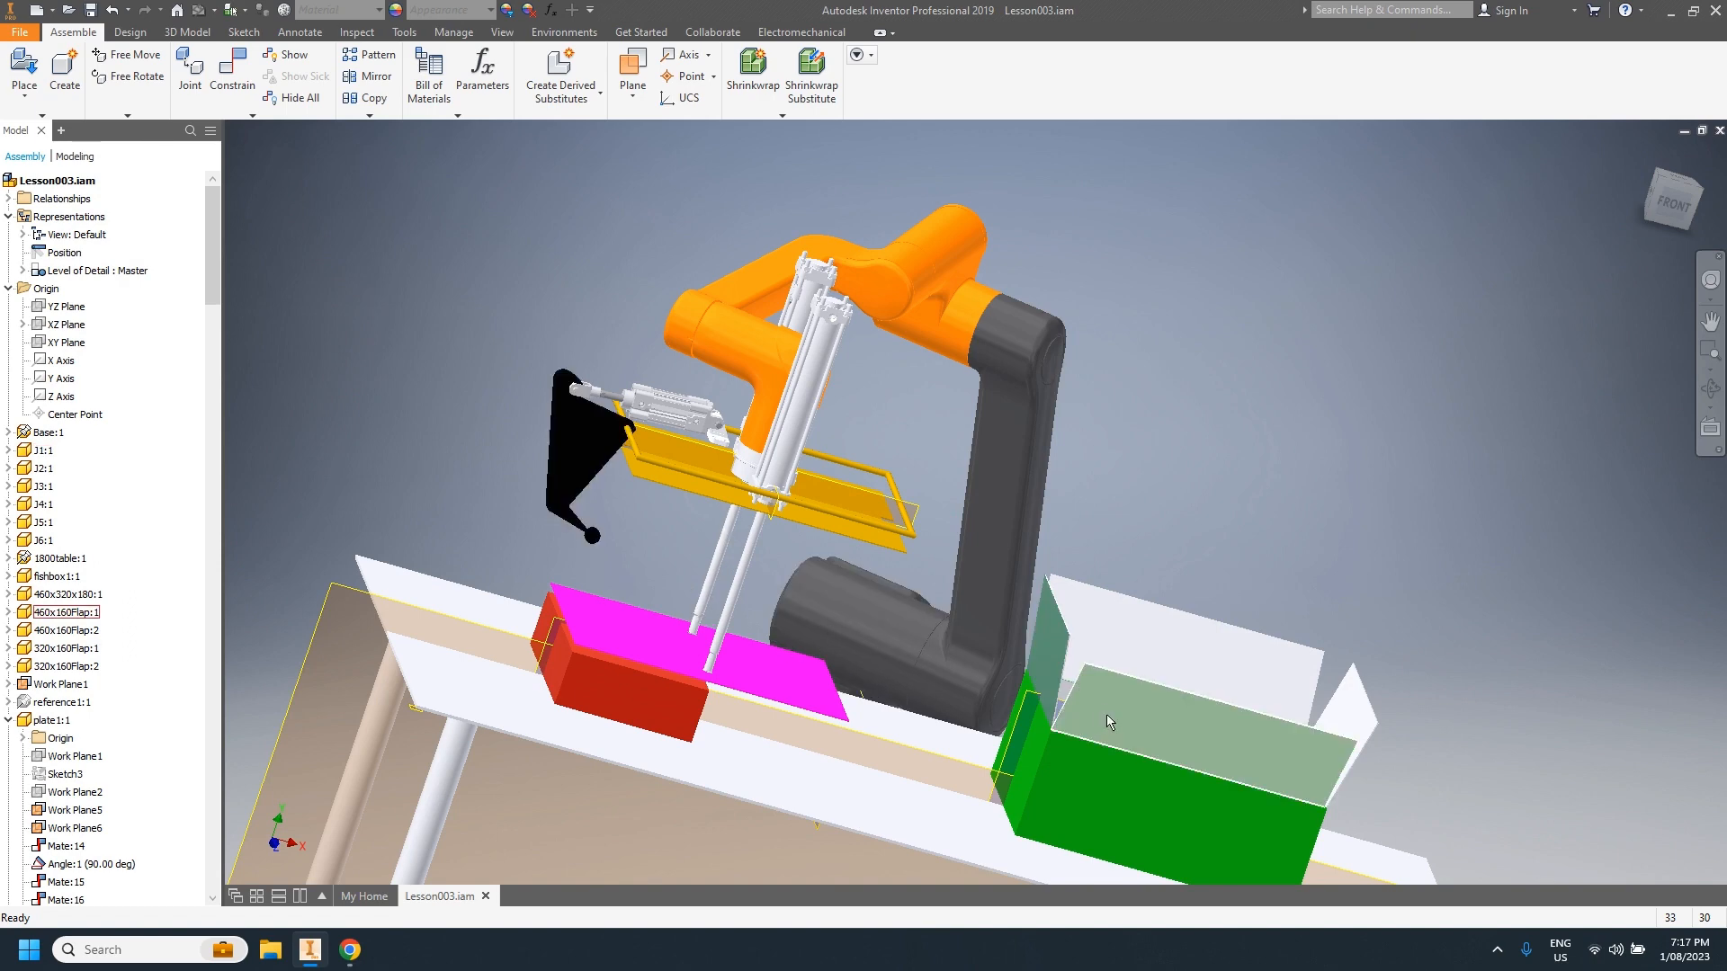
# Step: Play the full 15-second robot animation in Inventor Studio to review the box flaps' motion, and return to the assembly
pyautogui.click(1048, 666)
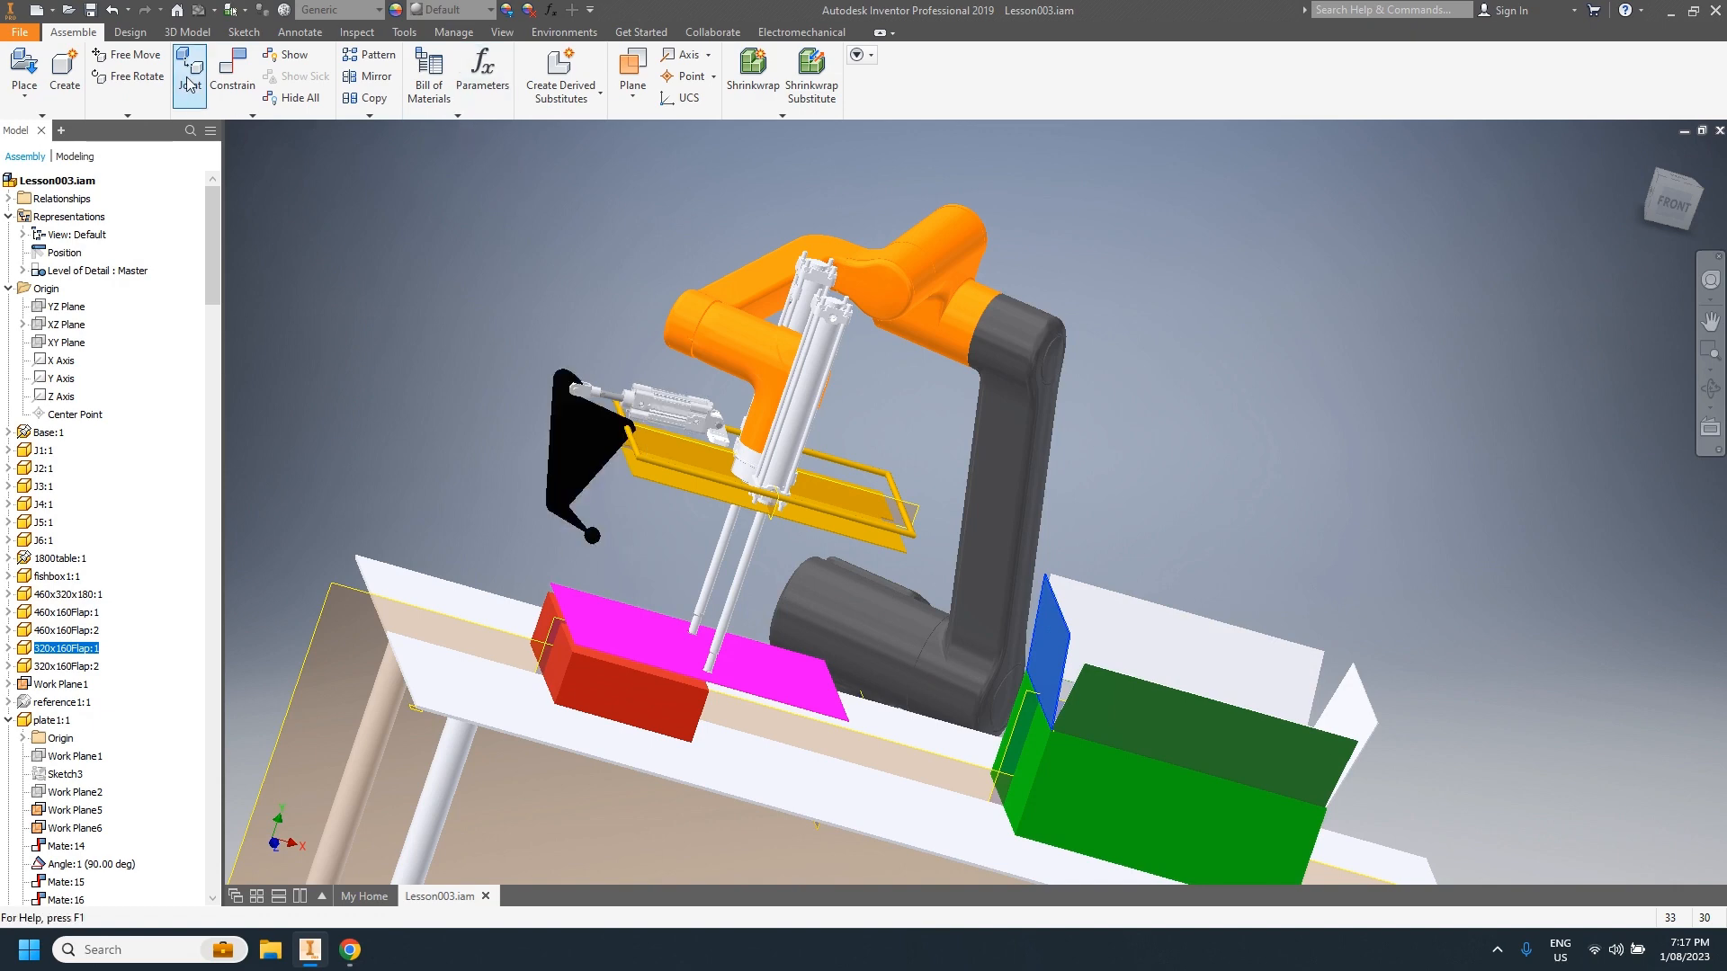
pyautogui.click(544, 34)
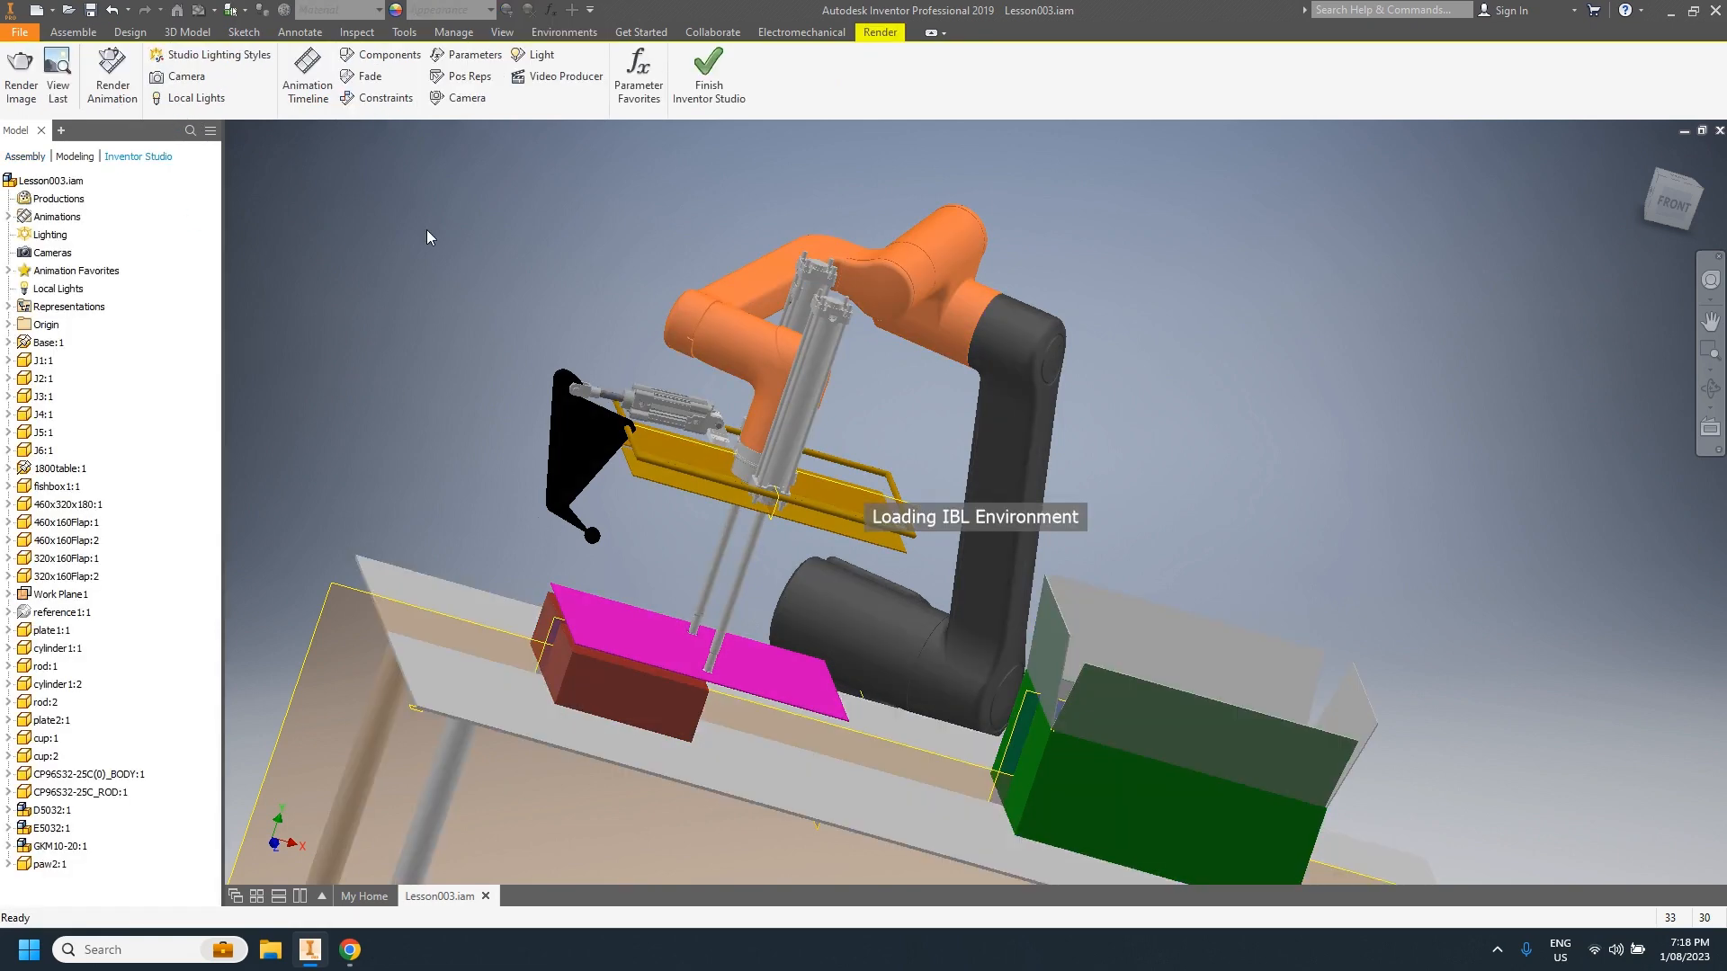
pyautogui.click(322, 113)
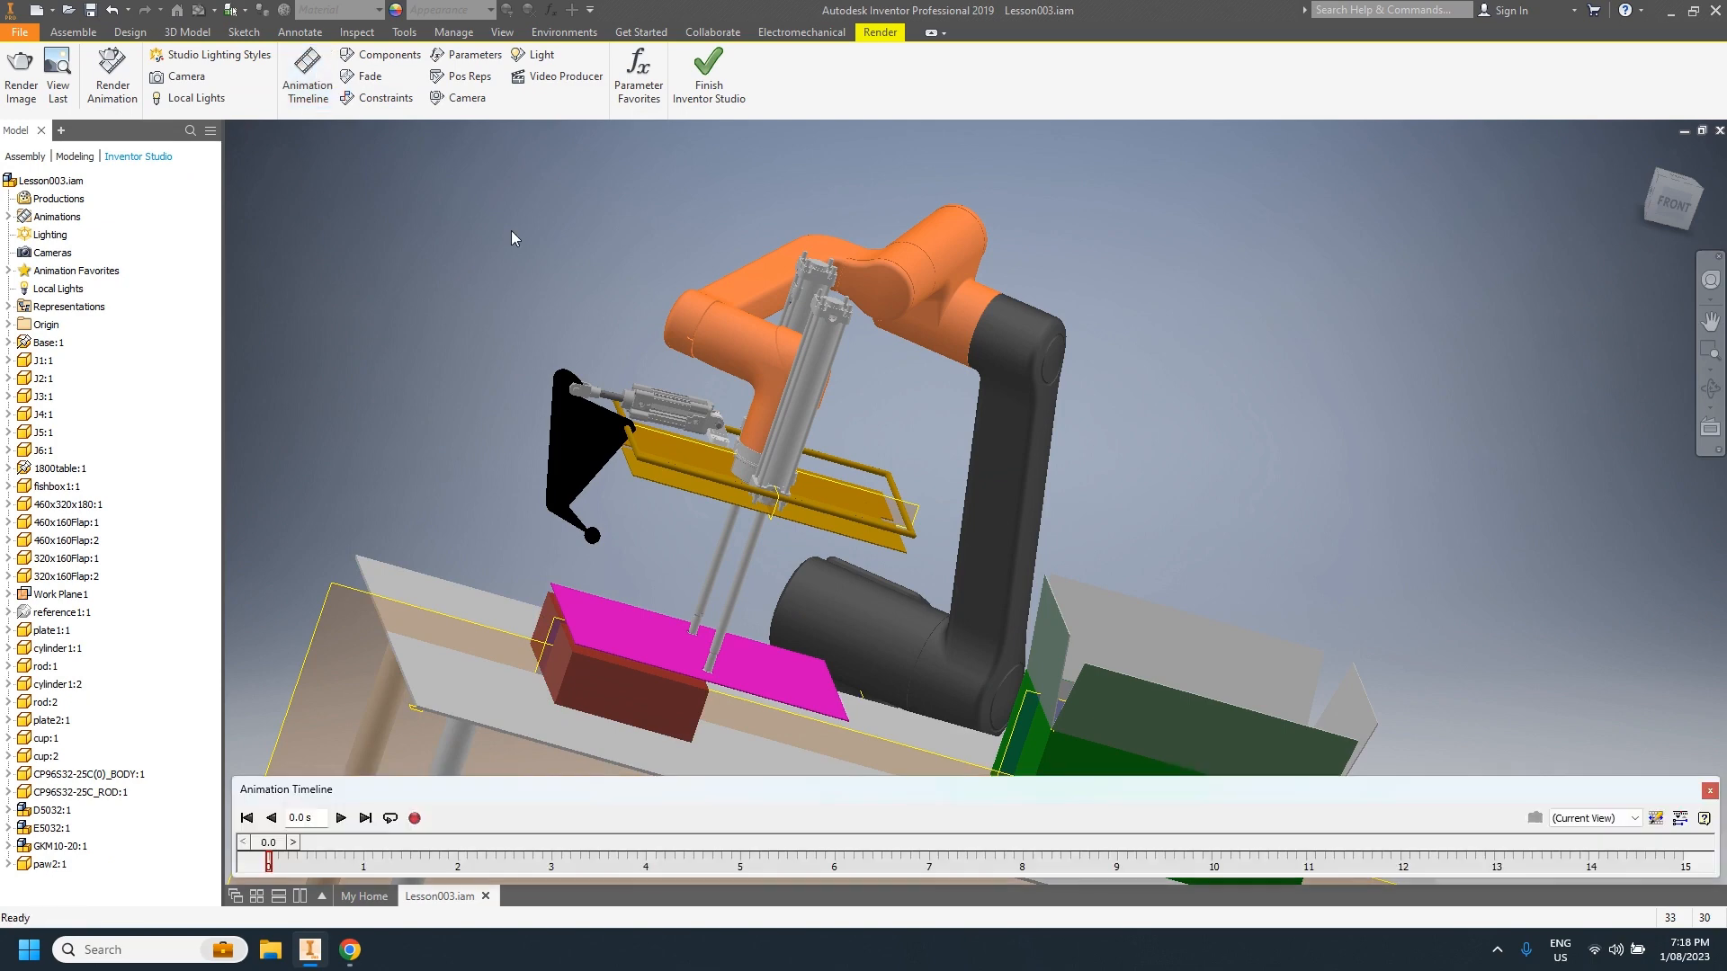
pyautogui.click(342, 818)
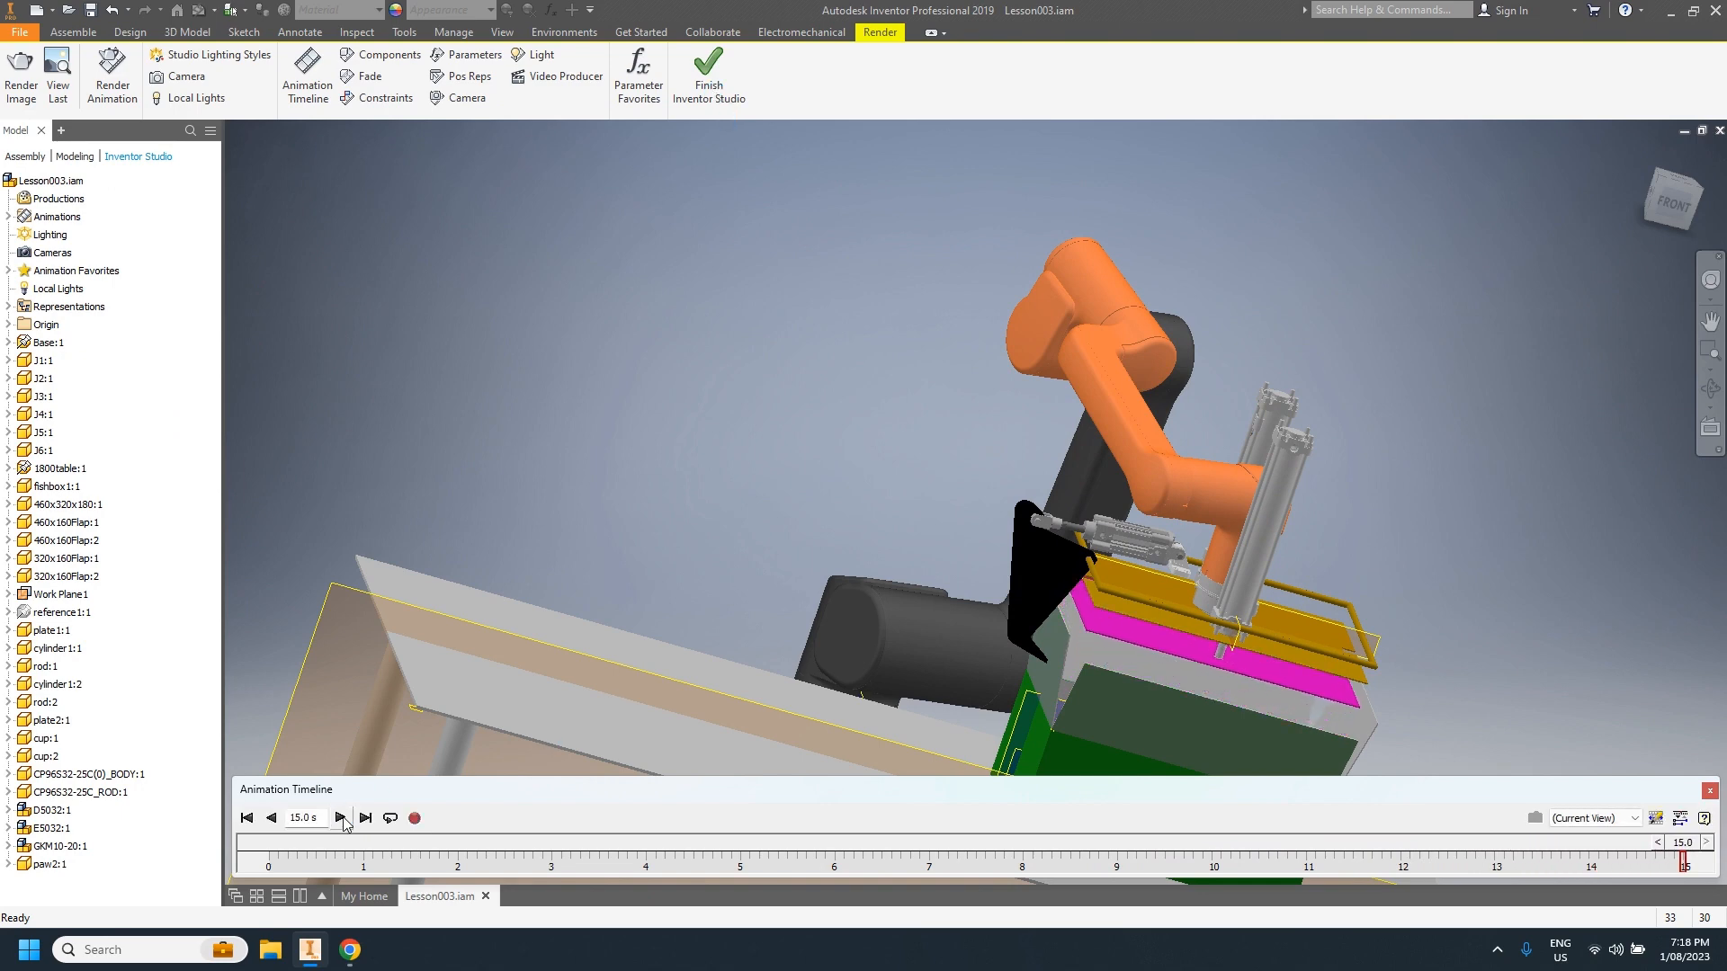
pyautogui.click(709, 76)
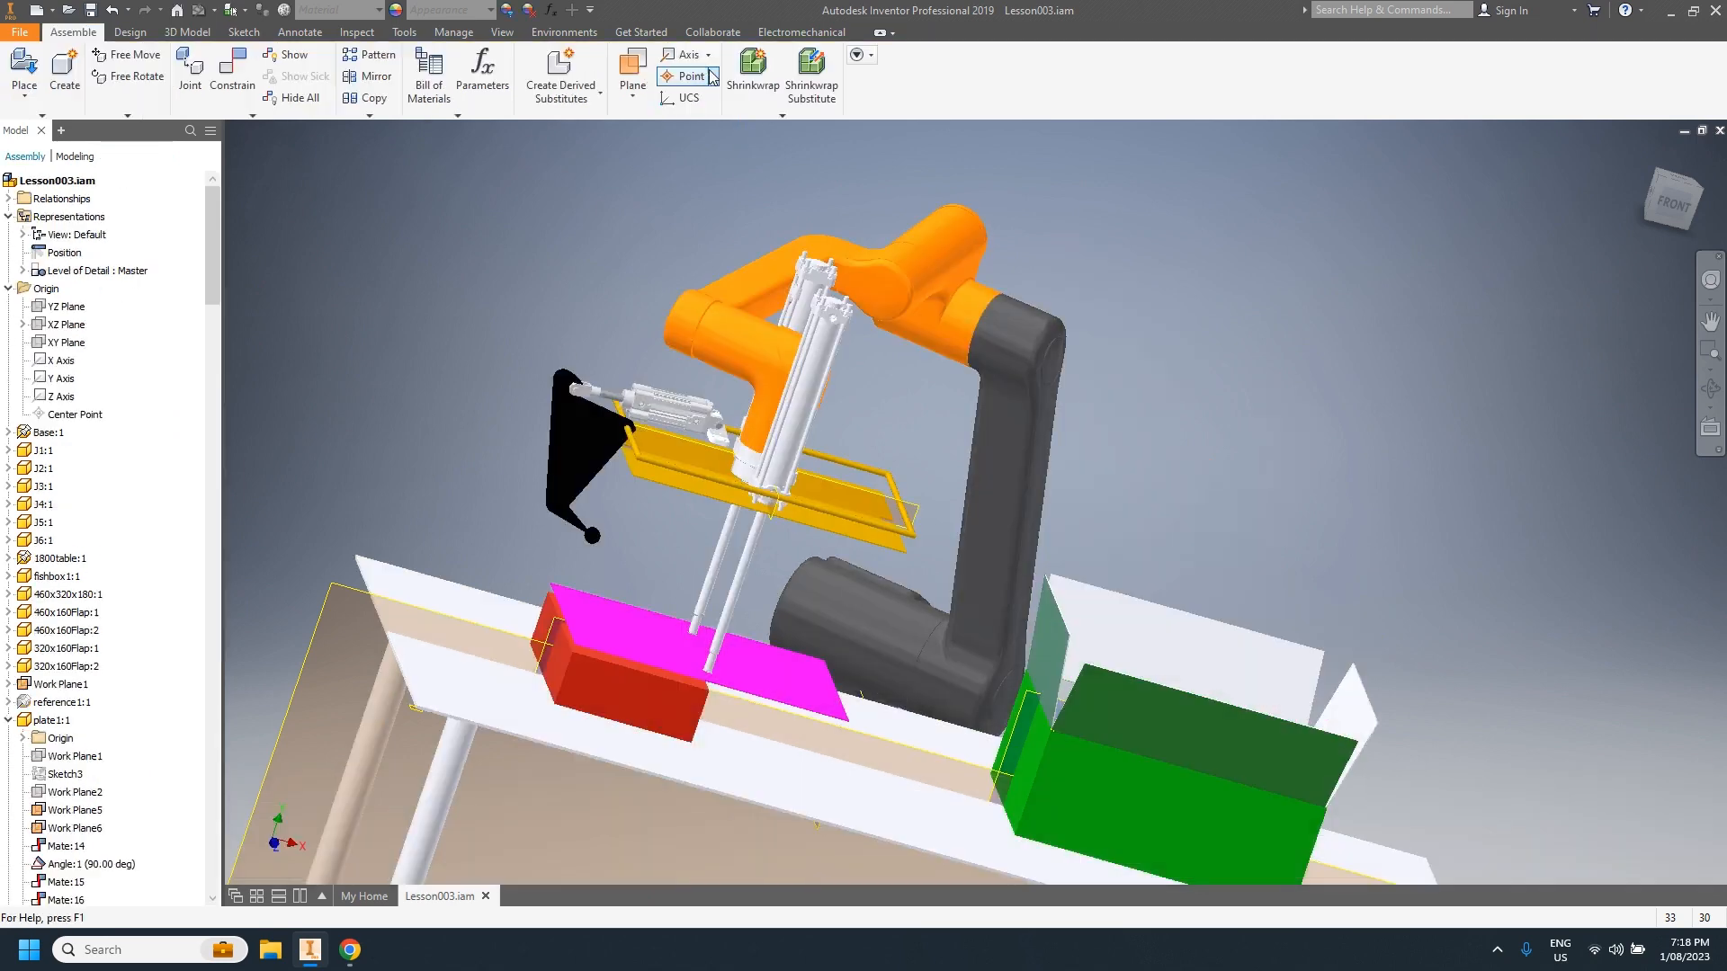
# Step: Set the offset of the Insert:2 constraint on the CP96S32-25C cylinder rod to 25 mm
pyautogui.click(616, 407)
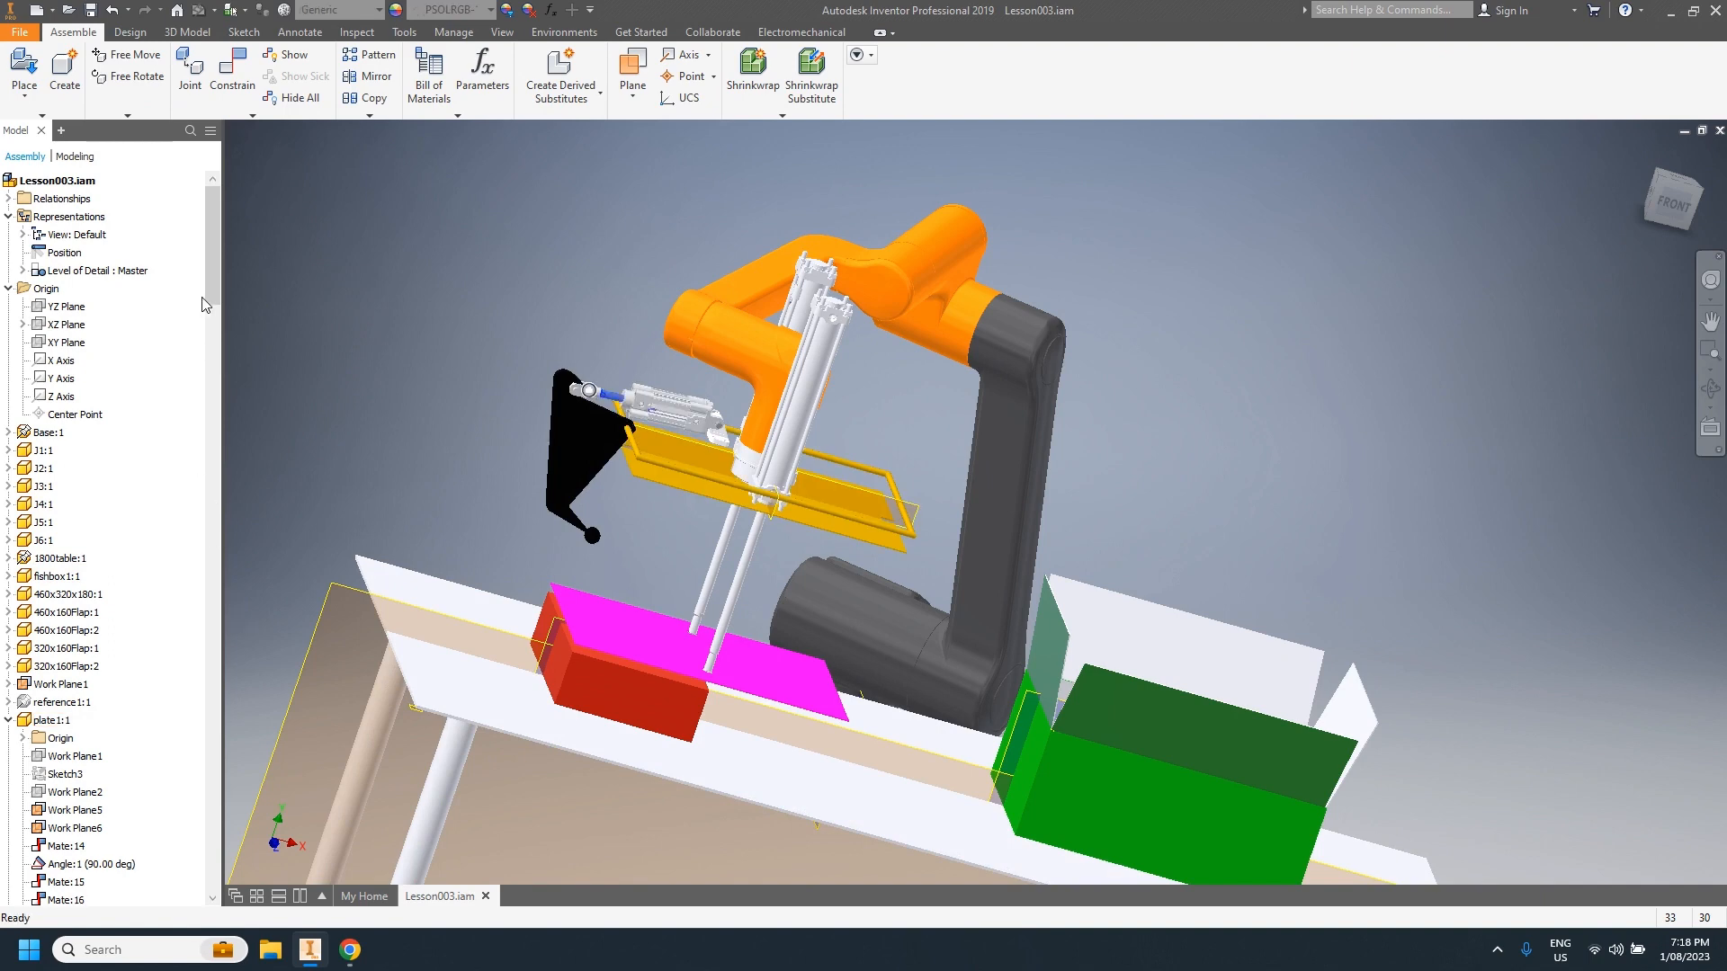
pyautogui.moveTo(206, 305); pyautogui.dragTo(262, 781)
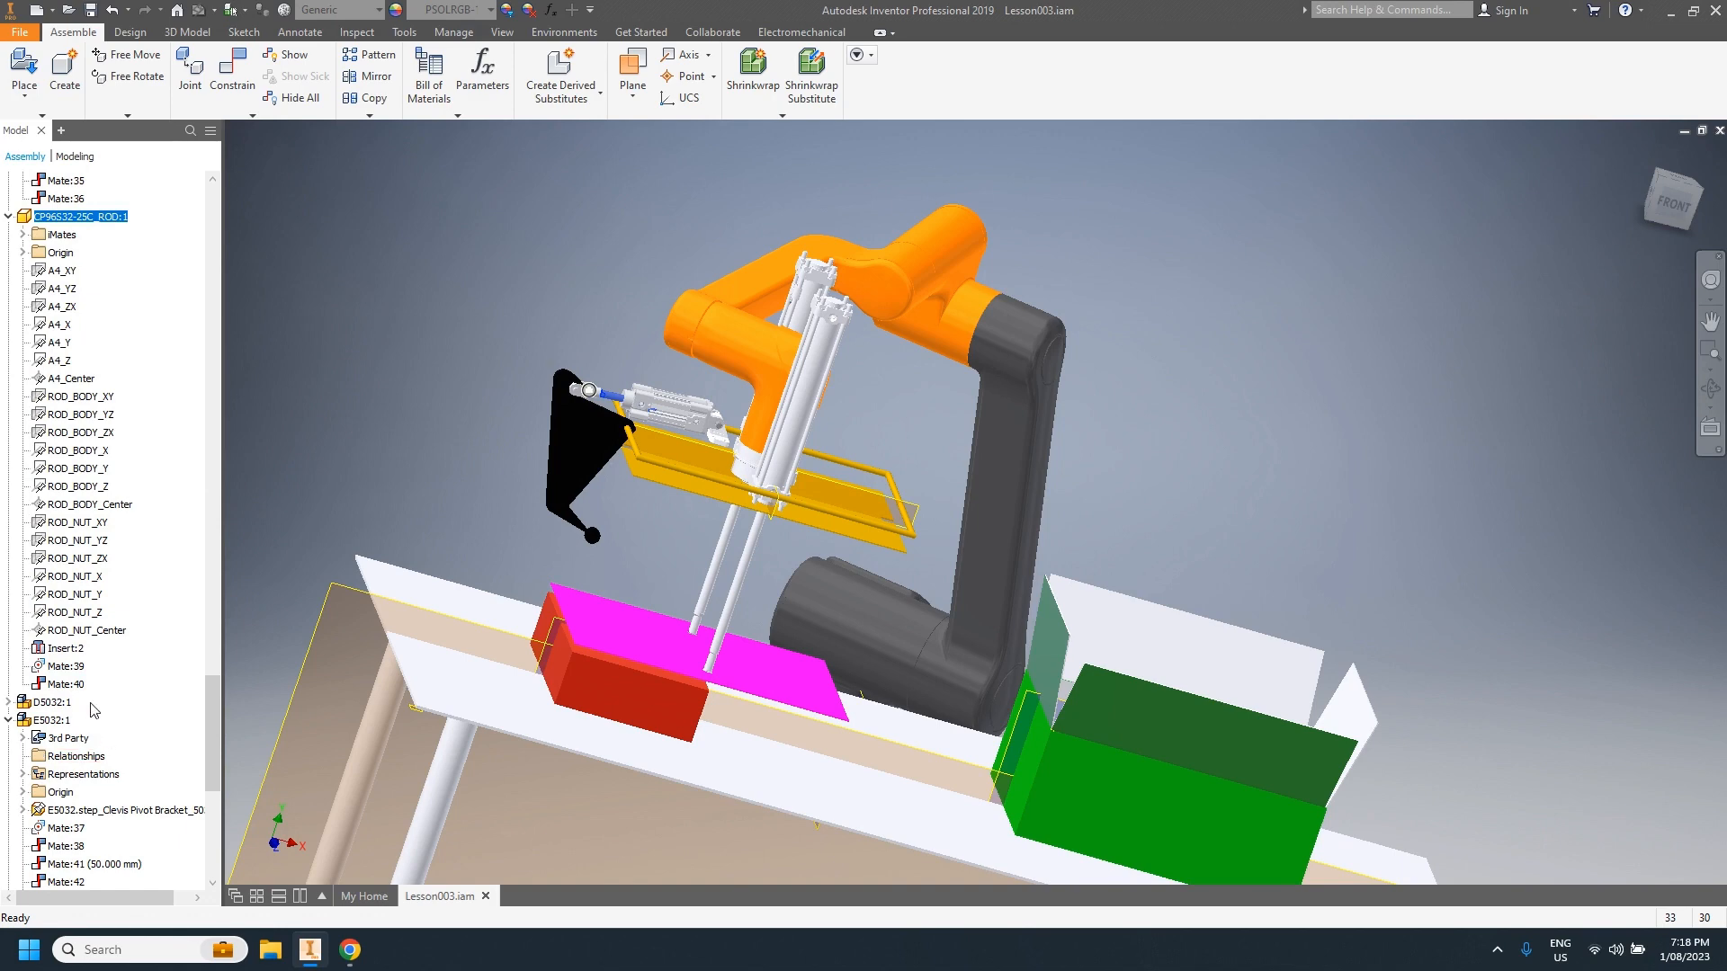
pyautogui.click(68, 651)
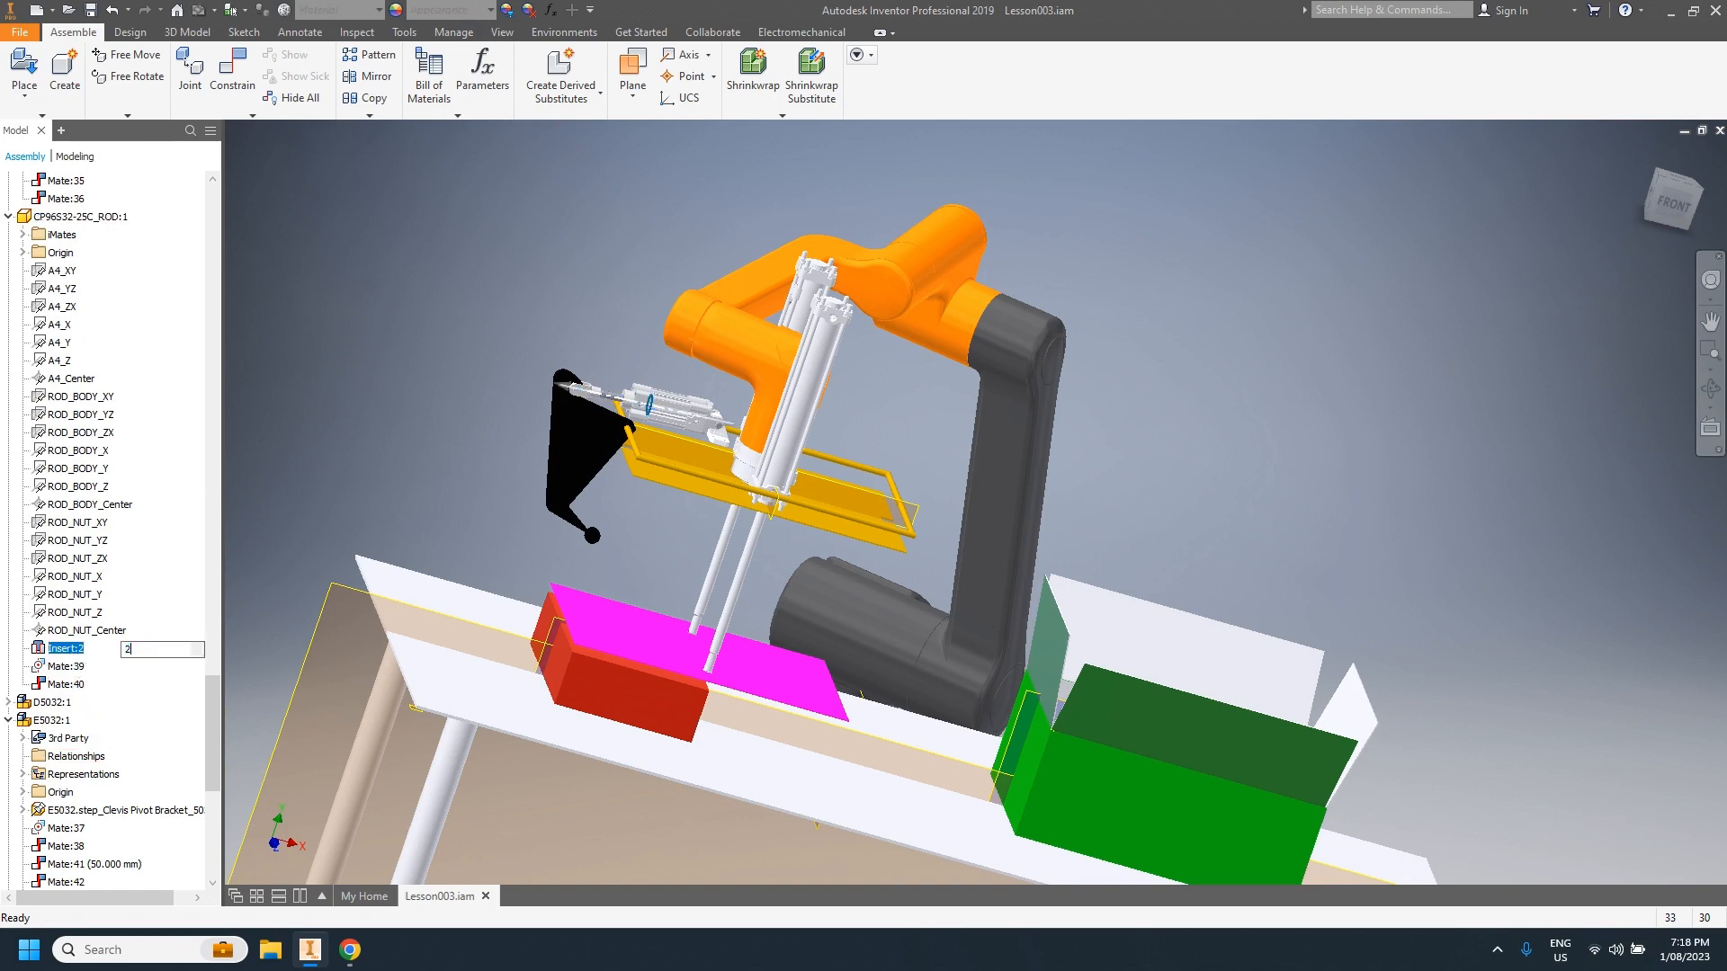
pyautogui.write('25')
pyautogui.press('Return')
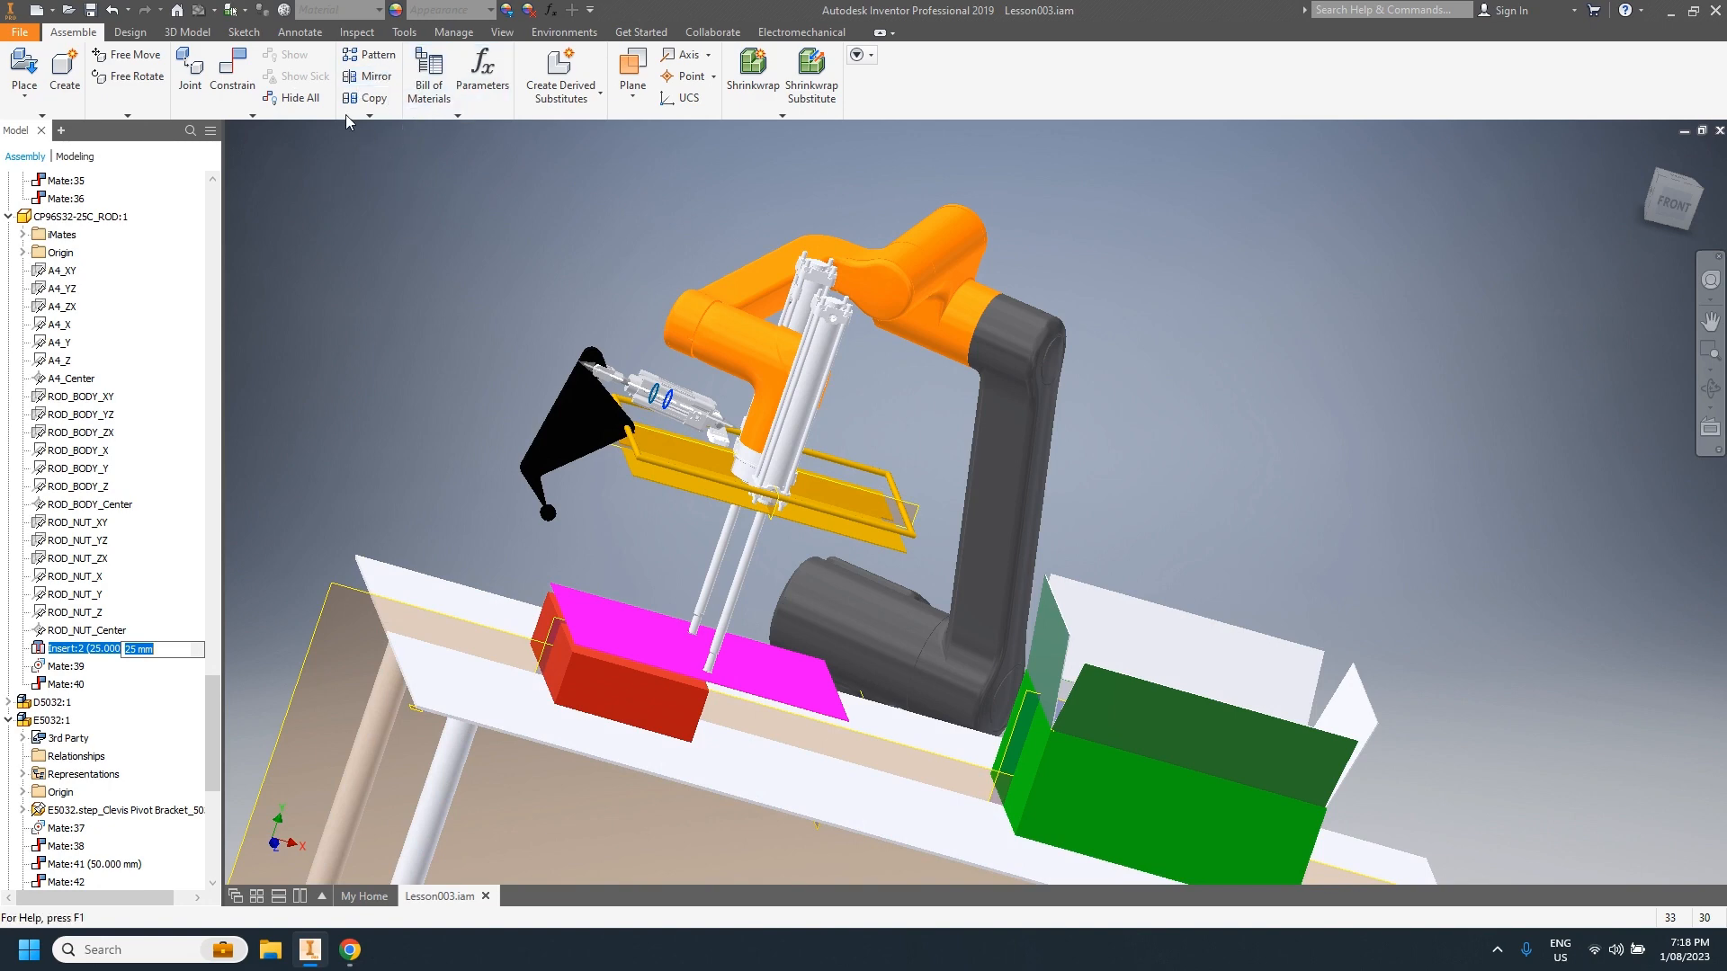
# Step: Replay the robot animation in Inventor Studio, inspect the black paw against the nearest green box flap at 15 s, and exit
pyautogui.click(555, 34)
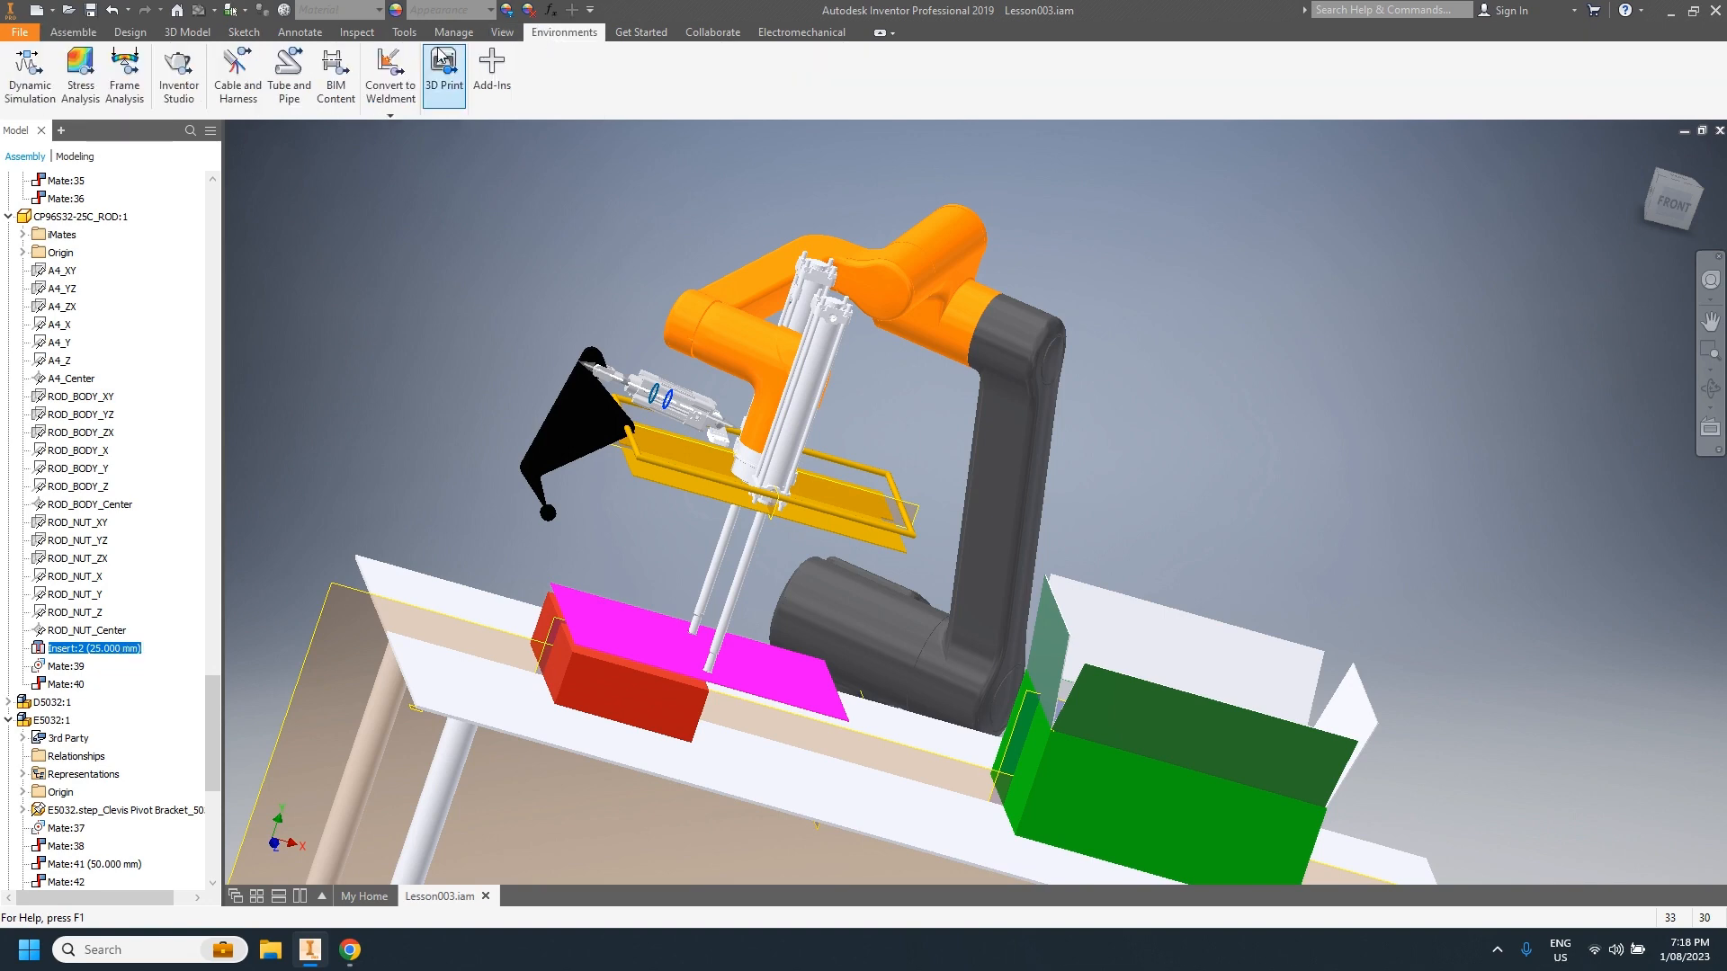
pyautogui.click(178, 77)
pyautogui.click(308, 76)
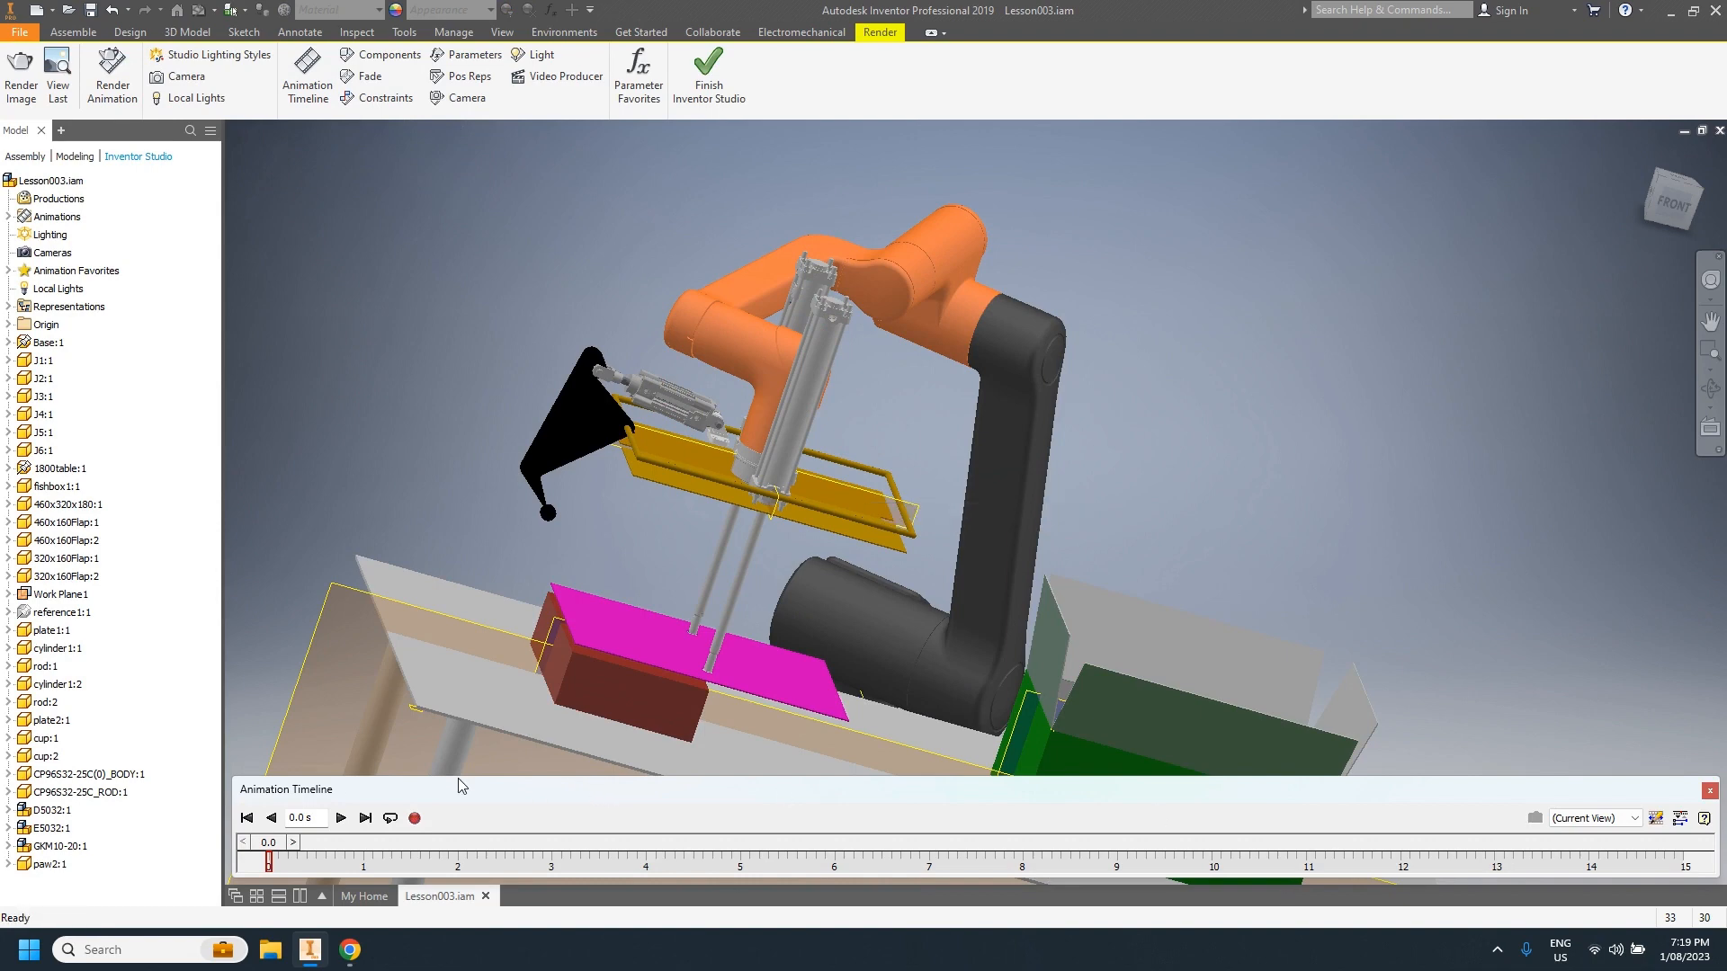
pyautogui.click(340, 818)
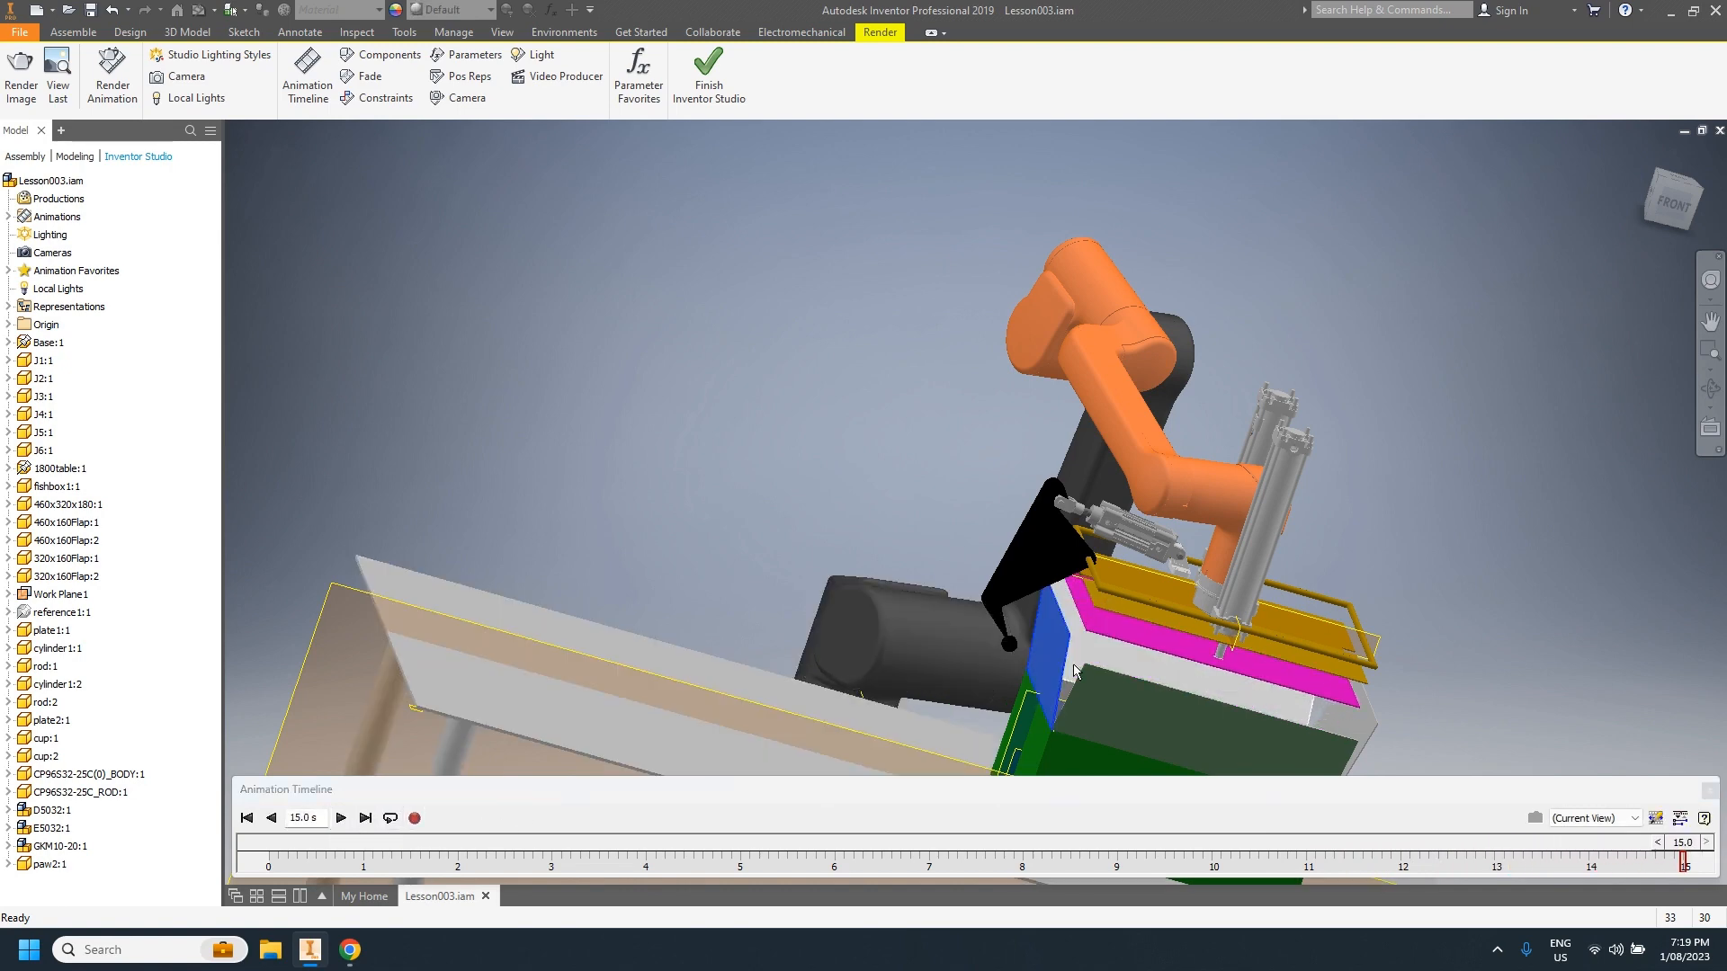
pyautogui.keyDown('shift'); pyautogui.moveTo(1170, 723); pyautogui.dragTo(1117, 659, button='middle'); pyautogui.keyUp('shift')
pyautogui.scroll(-3, 1088, 689)
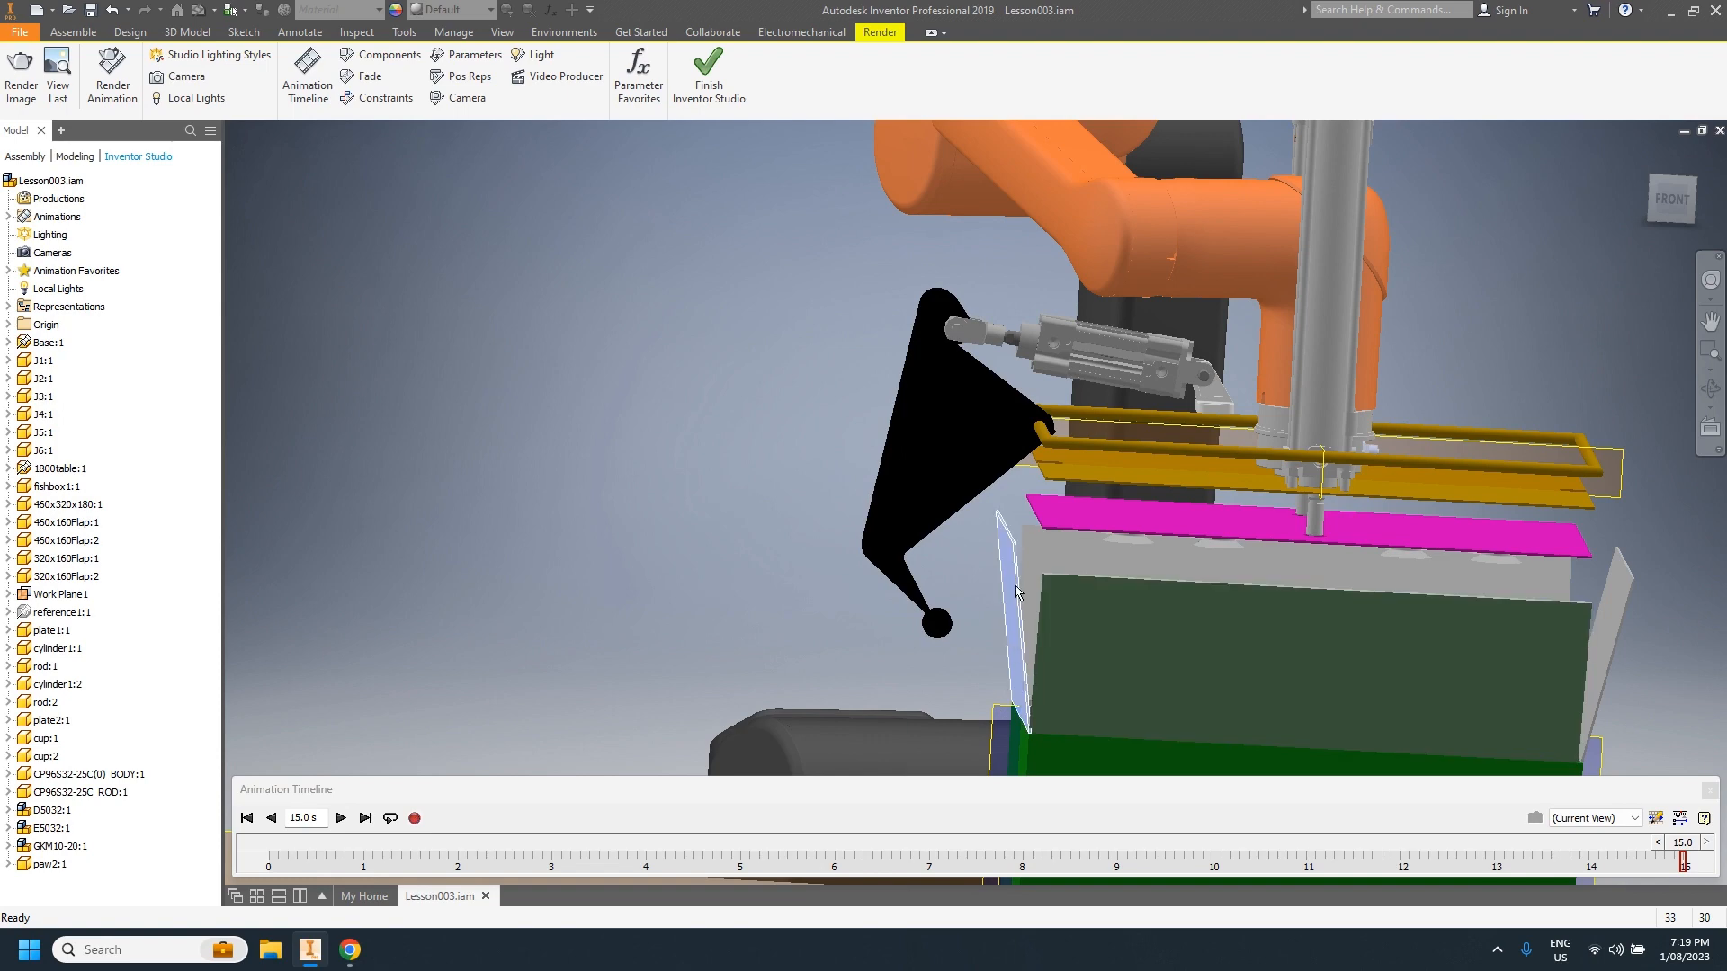
pyautogui.click(709, 70)
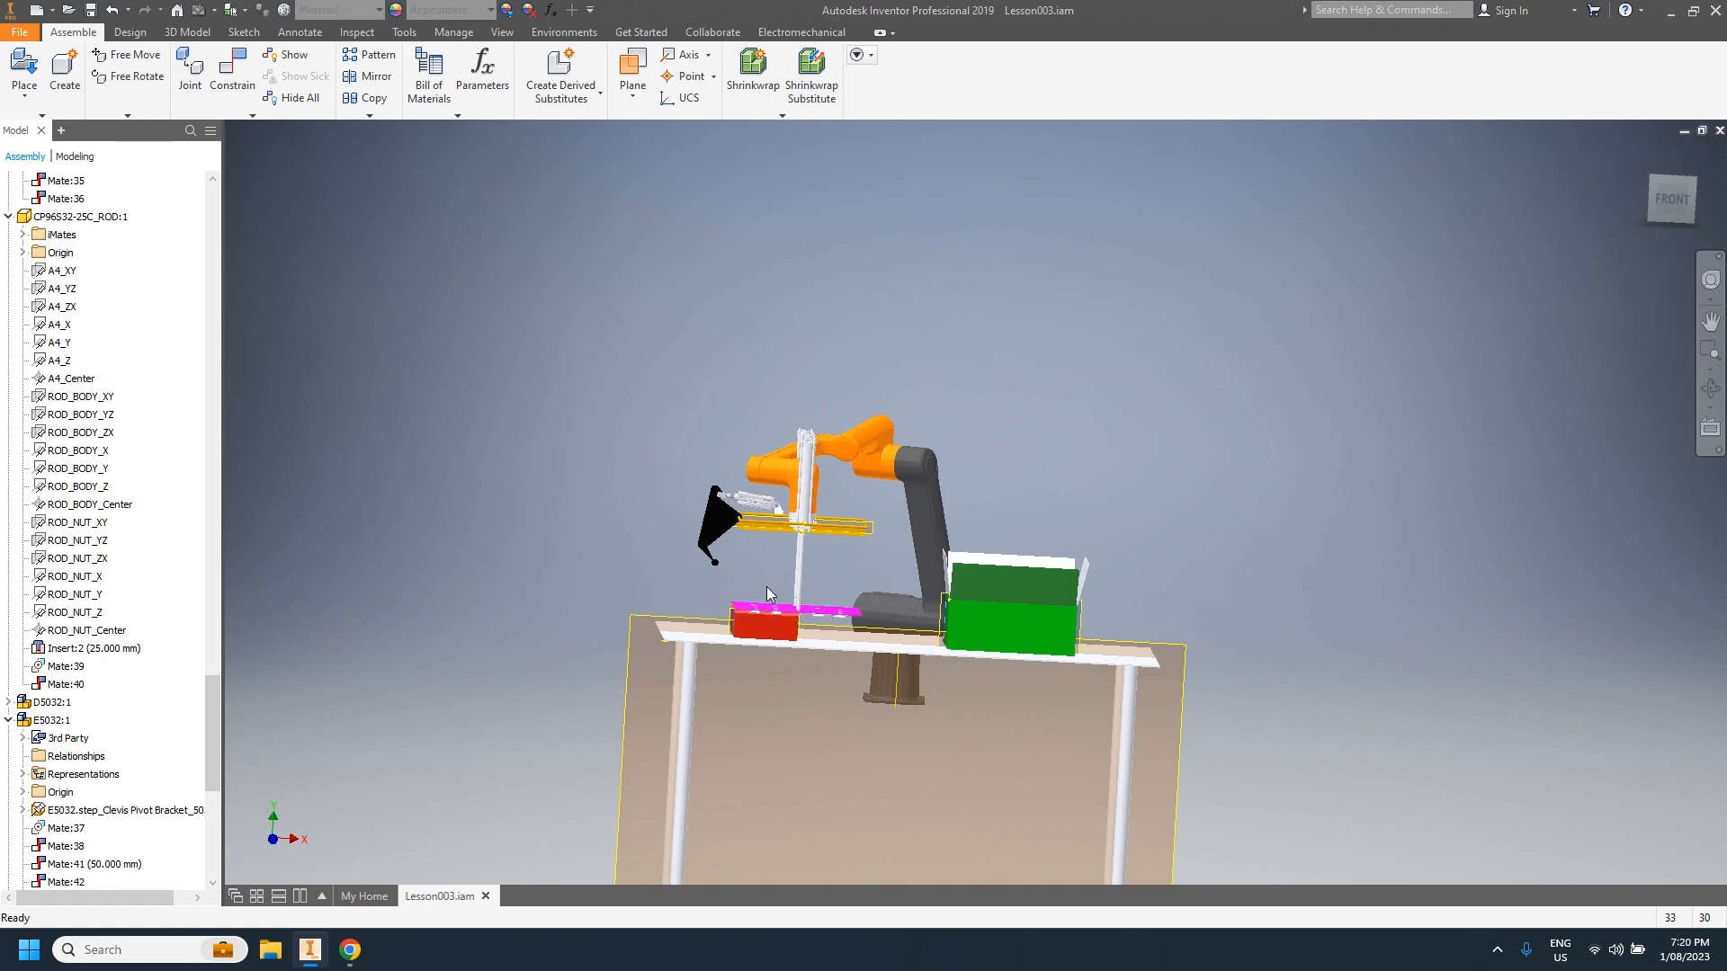
# Step: Set up a tangent constraint with the outside solution between the green box's near short flap face and the round tip of the black paw
pyautogui.keyDown('shift'); pyautogui.moveTo(767, 587); pyautogui.dragTo(710, 610, button='middle'); pyautogui.keyUp('shift')
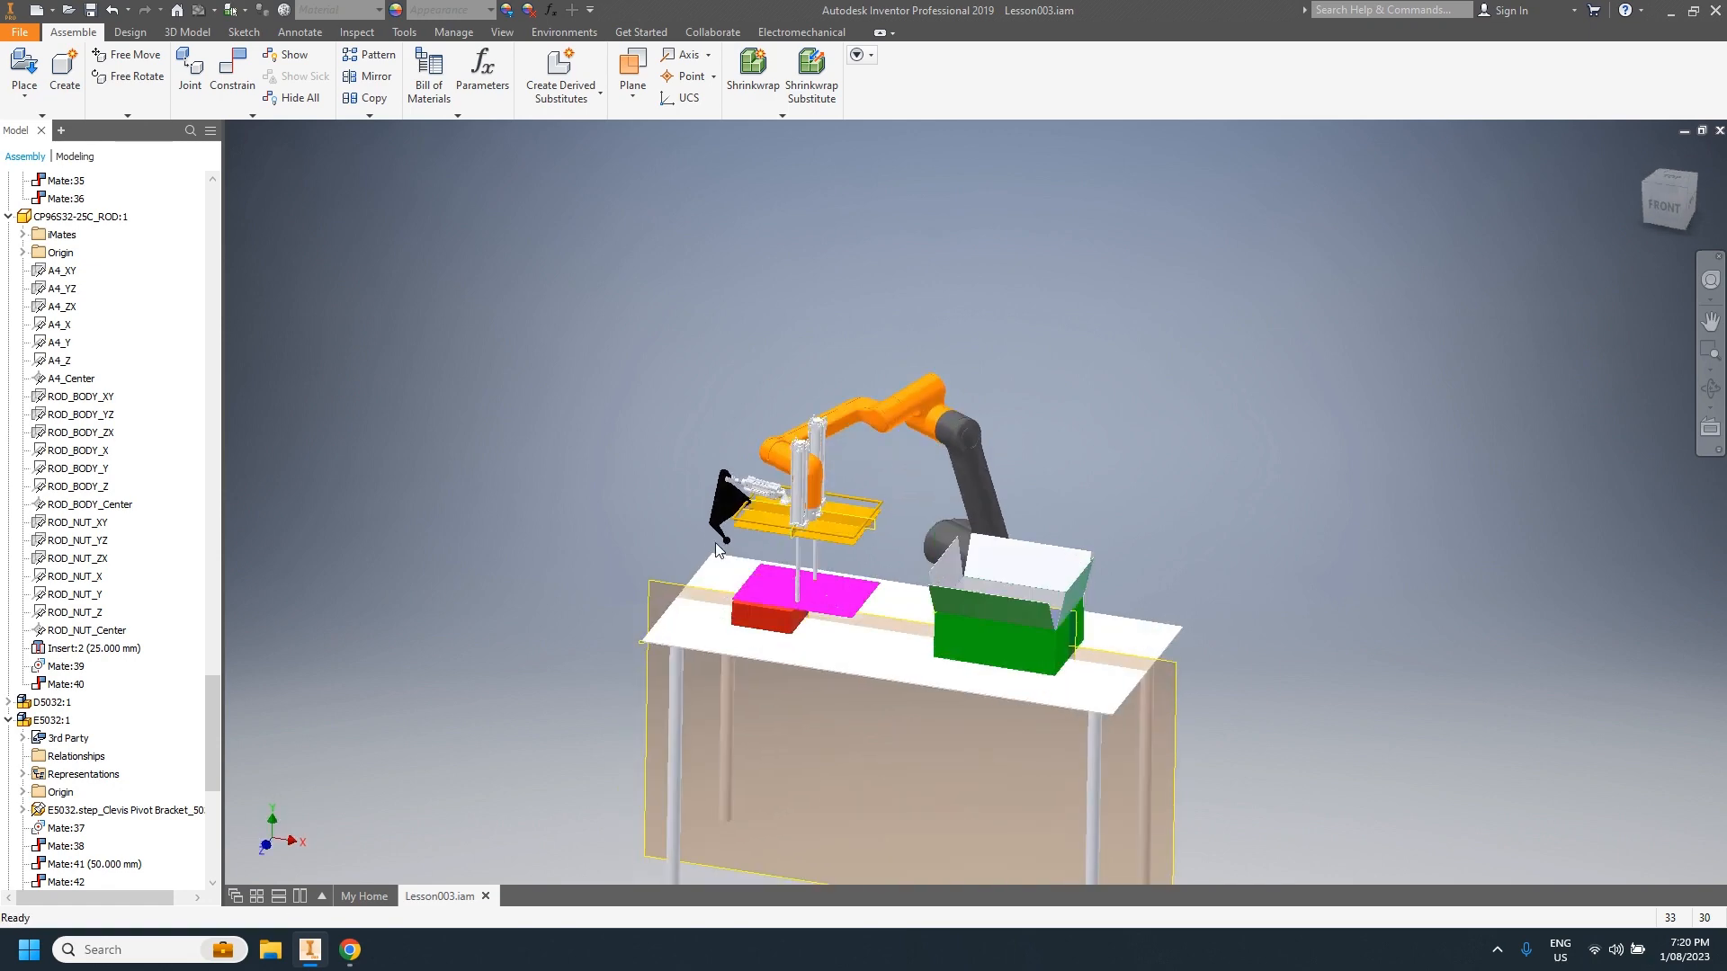
pyautogui.scroll(5, 715, 542)
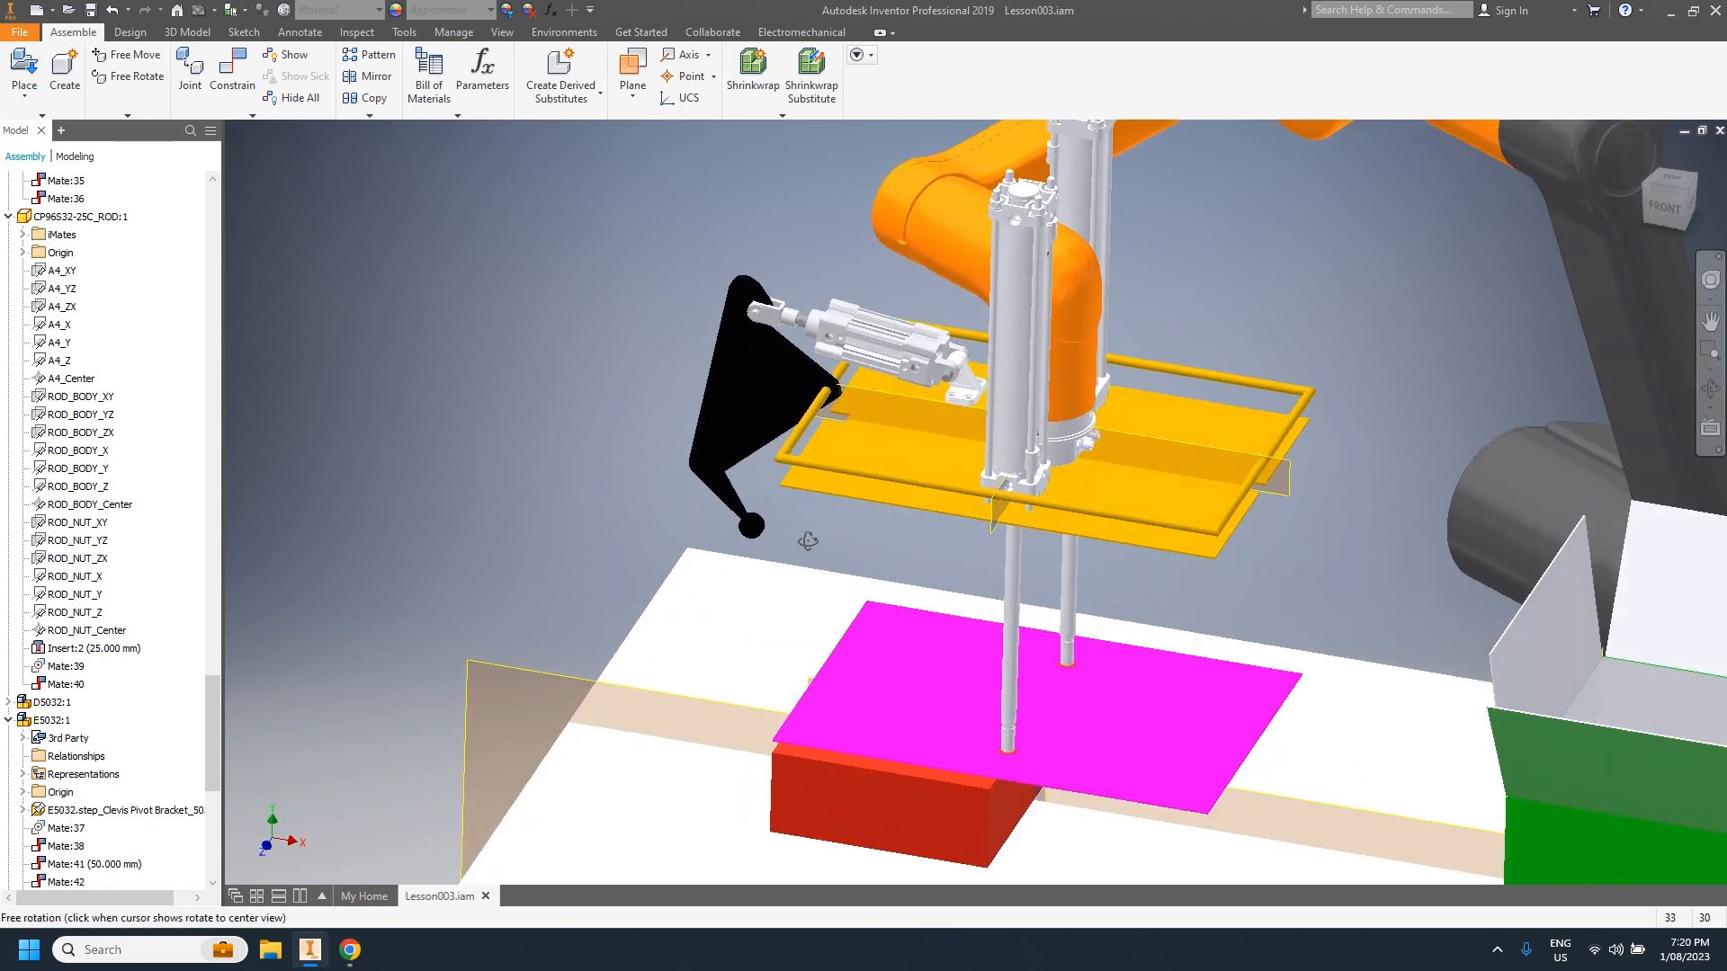
pyautogui.keyDown('shift'); pyautogui.moveTo(808, 540); pyautogui.dragTo(811, 550, button='middle'); pyautogui.keyUp('shift')
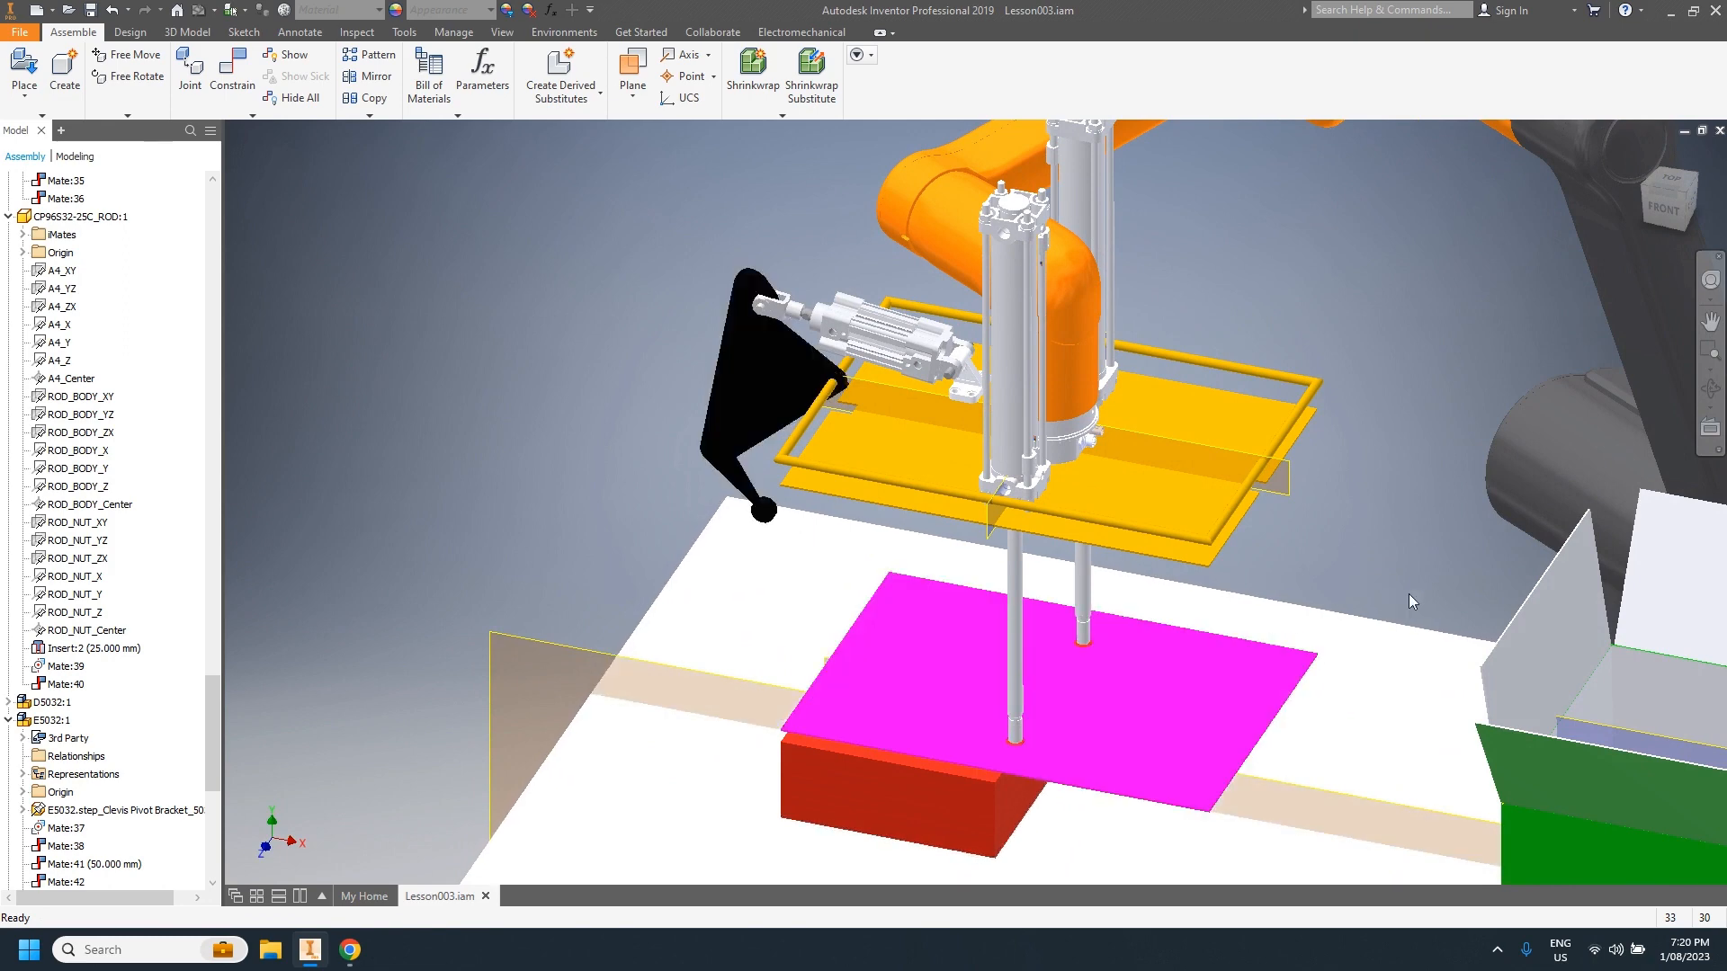
pyautogui.keyDown('shift'); pyautogui.moveTo(826, 543); pyautogui.dragTo(1526, 619, button='middle'); pyautogui.keyUp('shift')
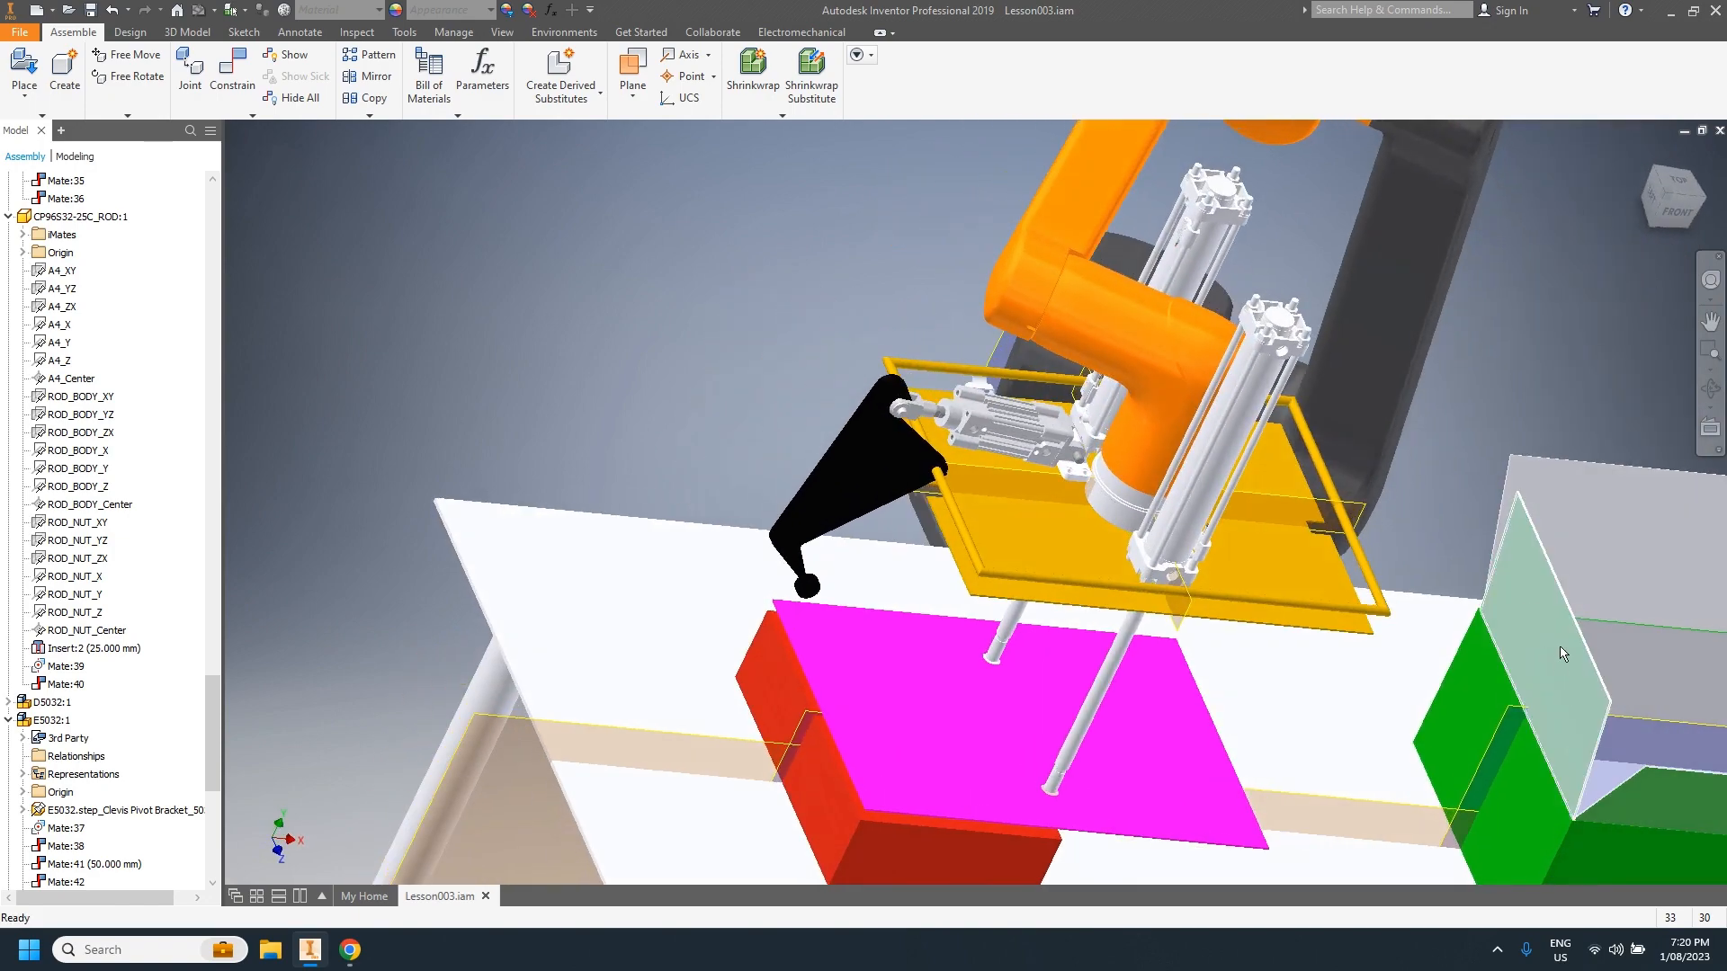
pyautogui.keyDown('shift'); pyautogui.moveTo(971, 756); pyautogui.dragTo(788, 541, button='middle'); pyautogui.keyUp('shift')
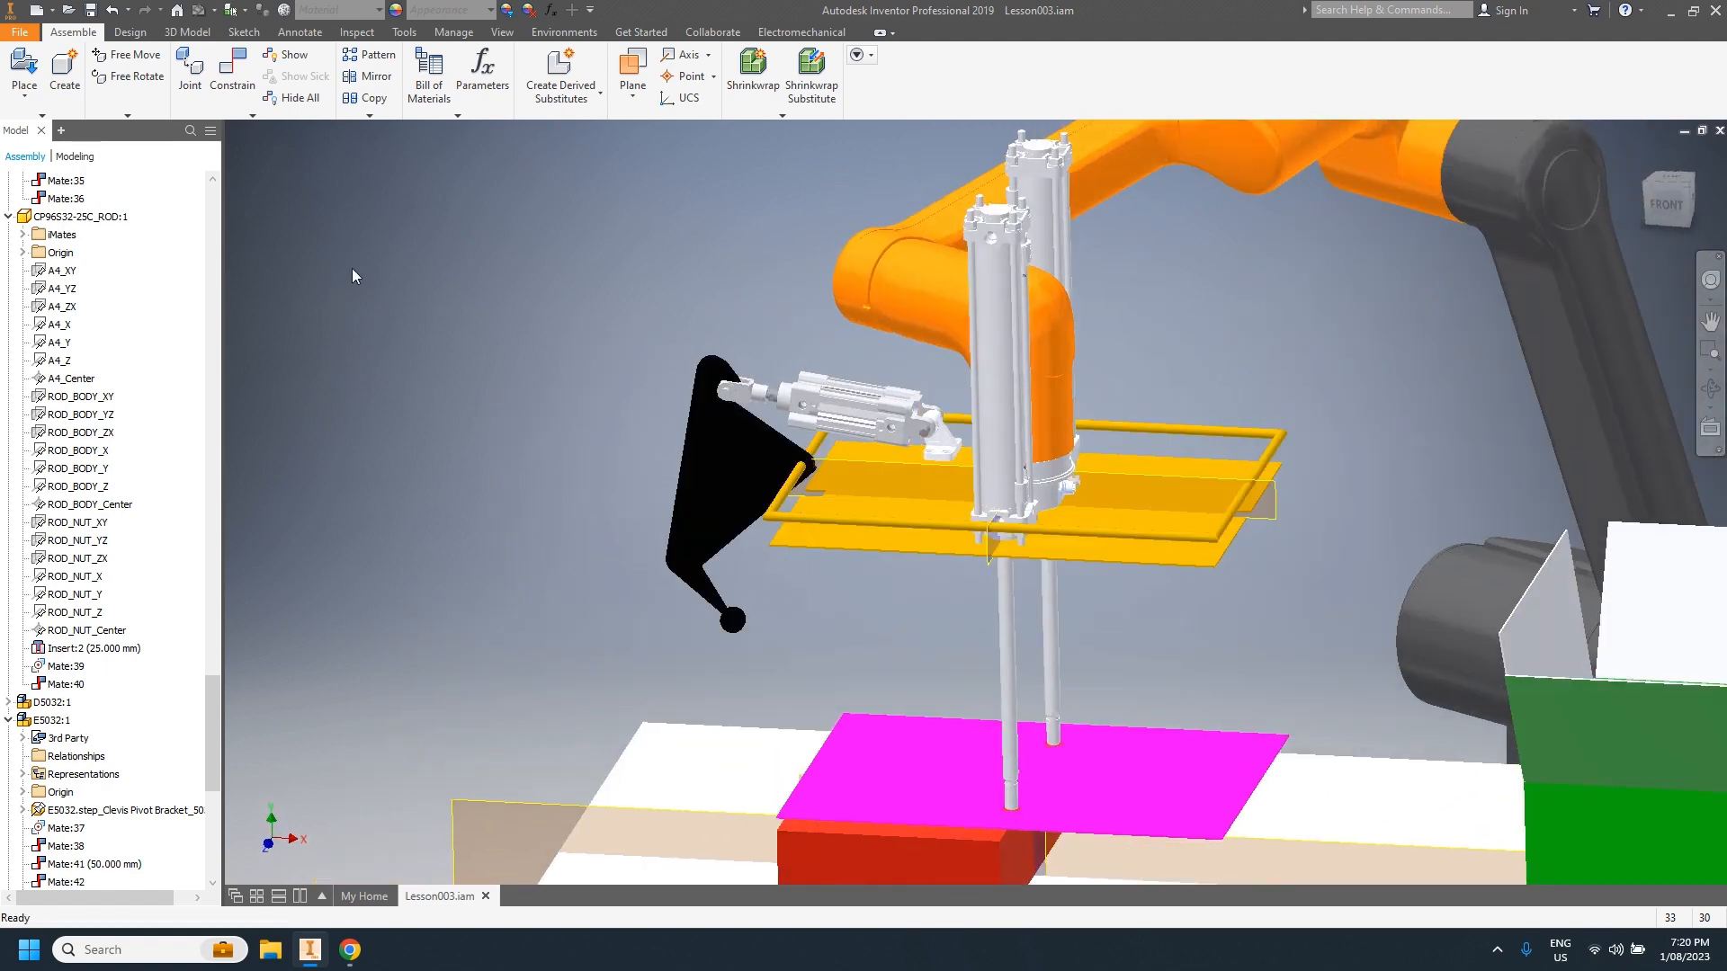
pyautogui.click(232, 77)
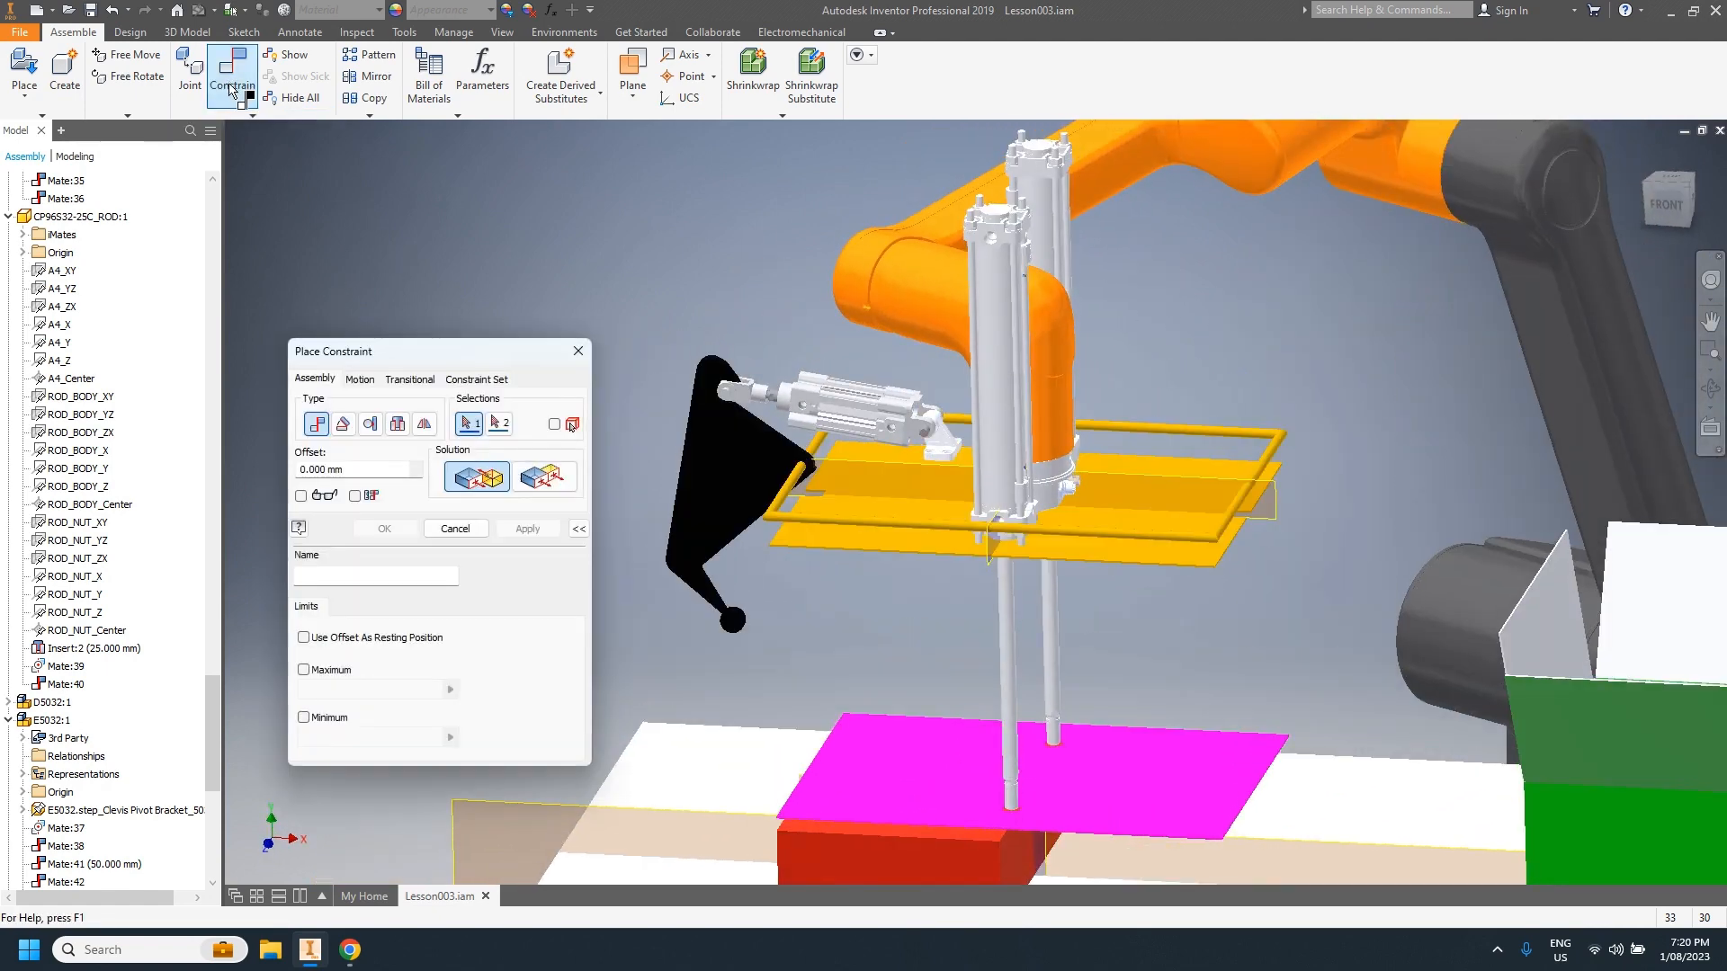
pyautogui.moveTo(370, 357); pyautogui.dragTo(301, 309)
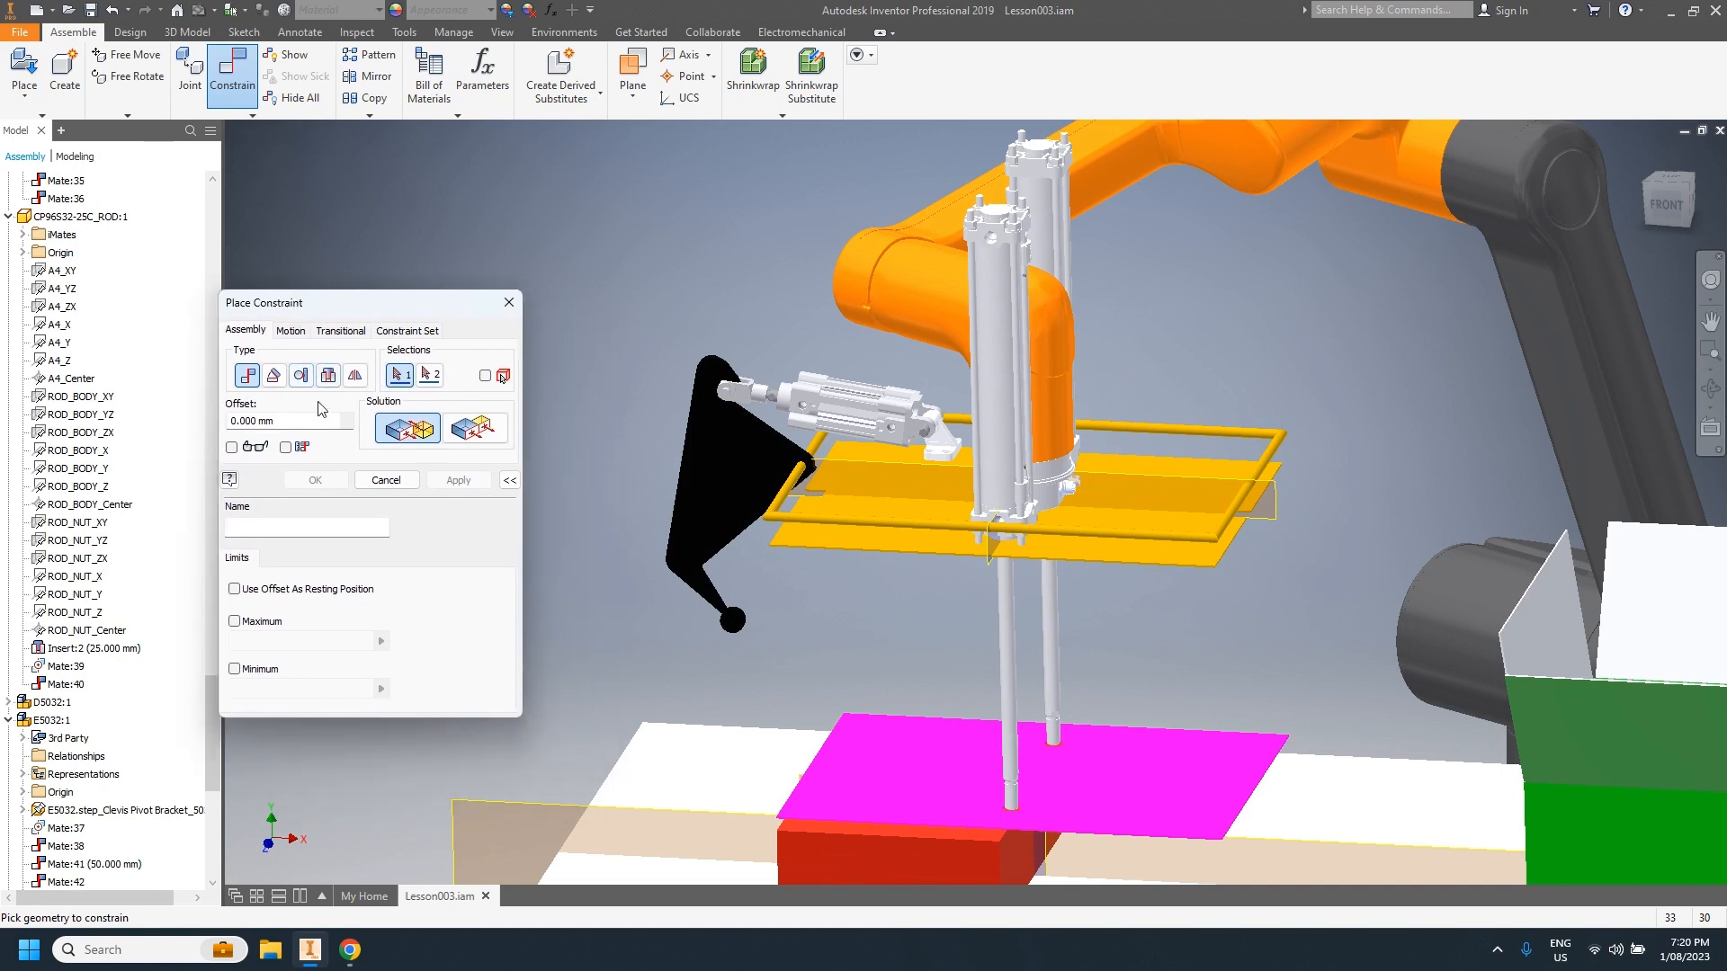
pyautogui.click(302, 376)
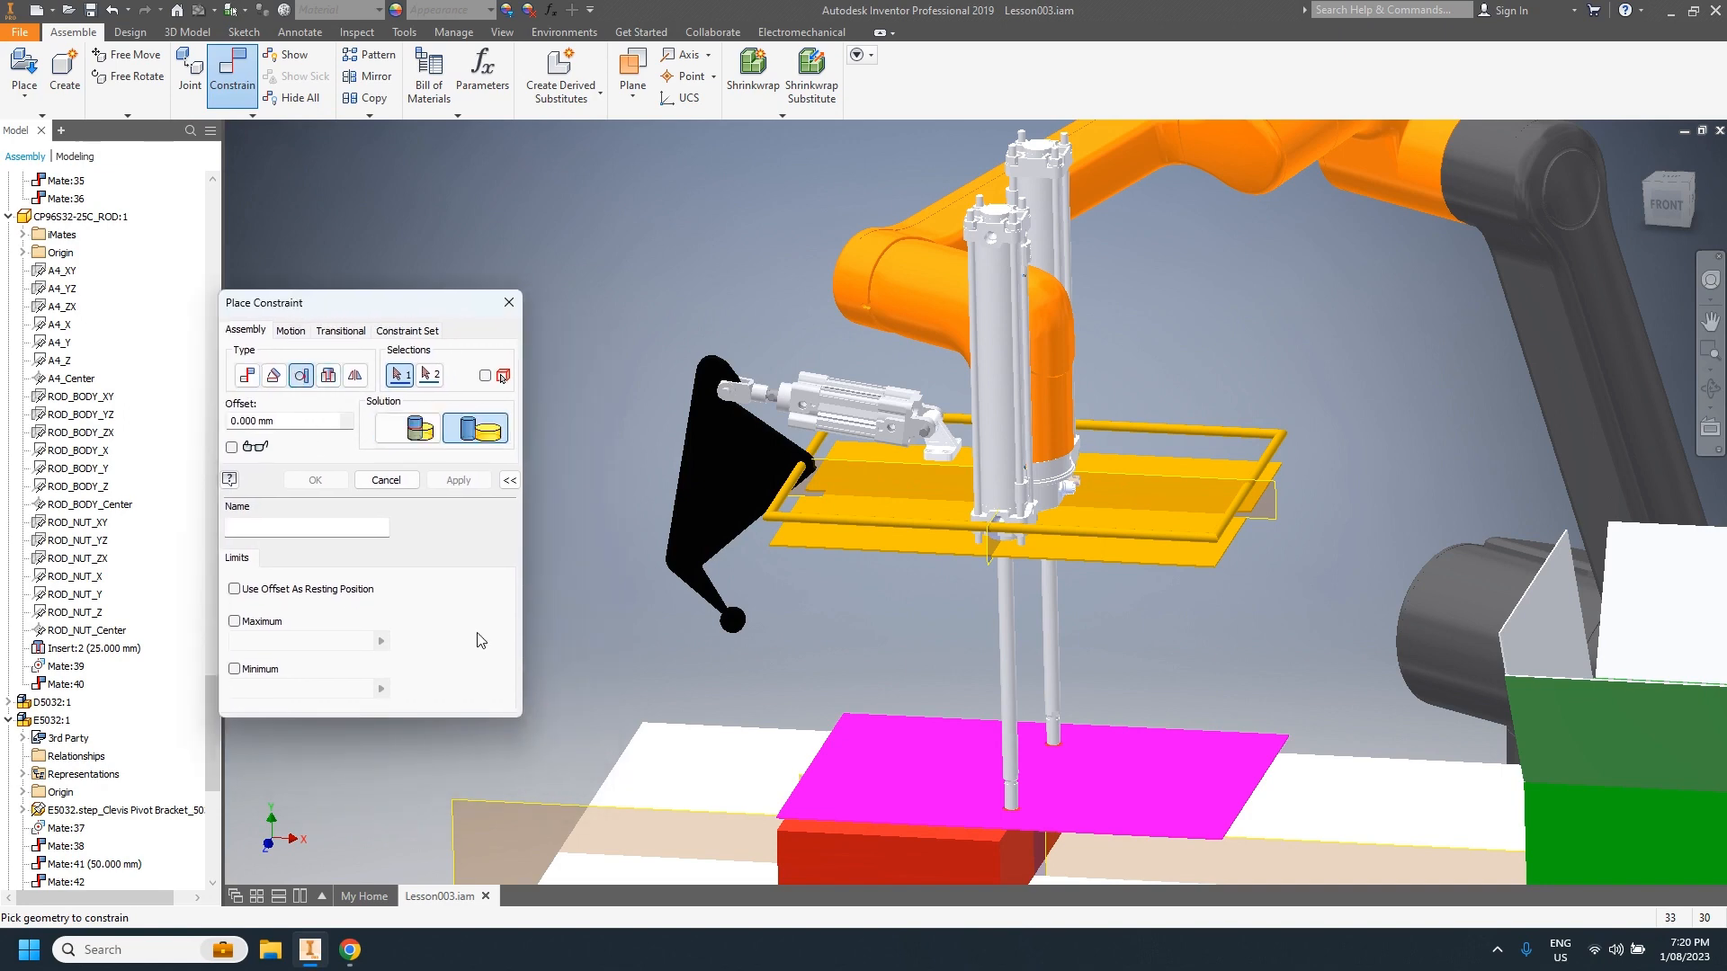
pyautogui.scroll(5, 757, 643)
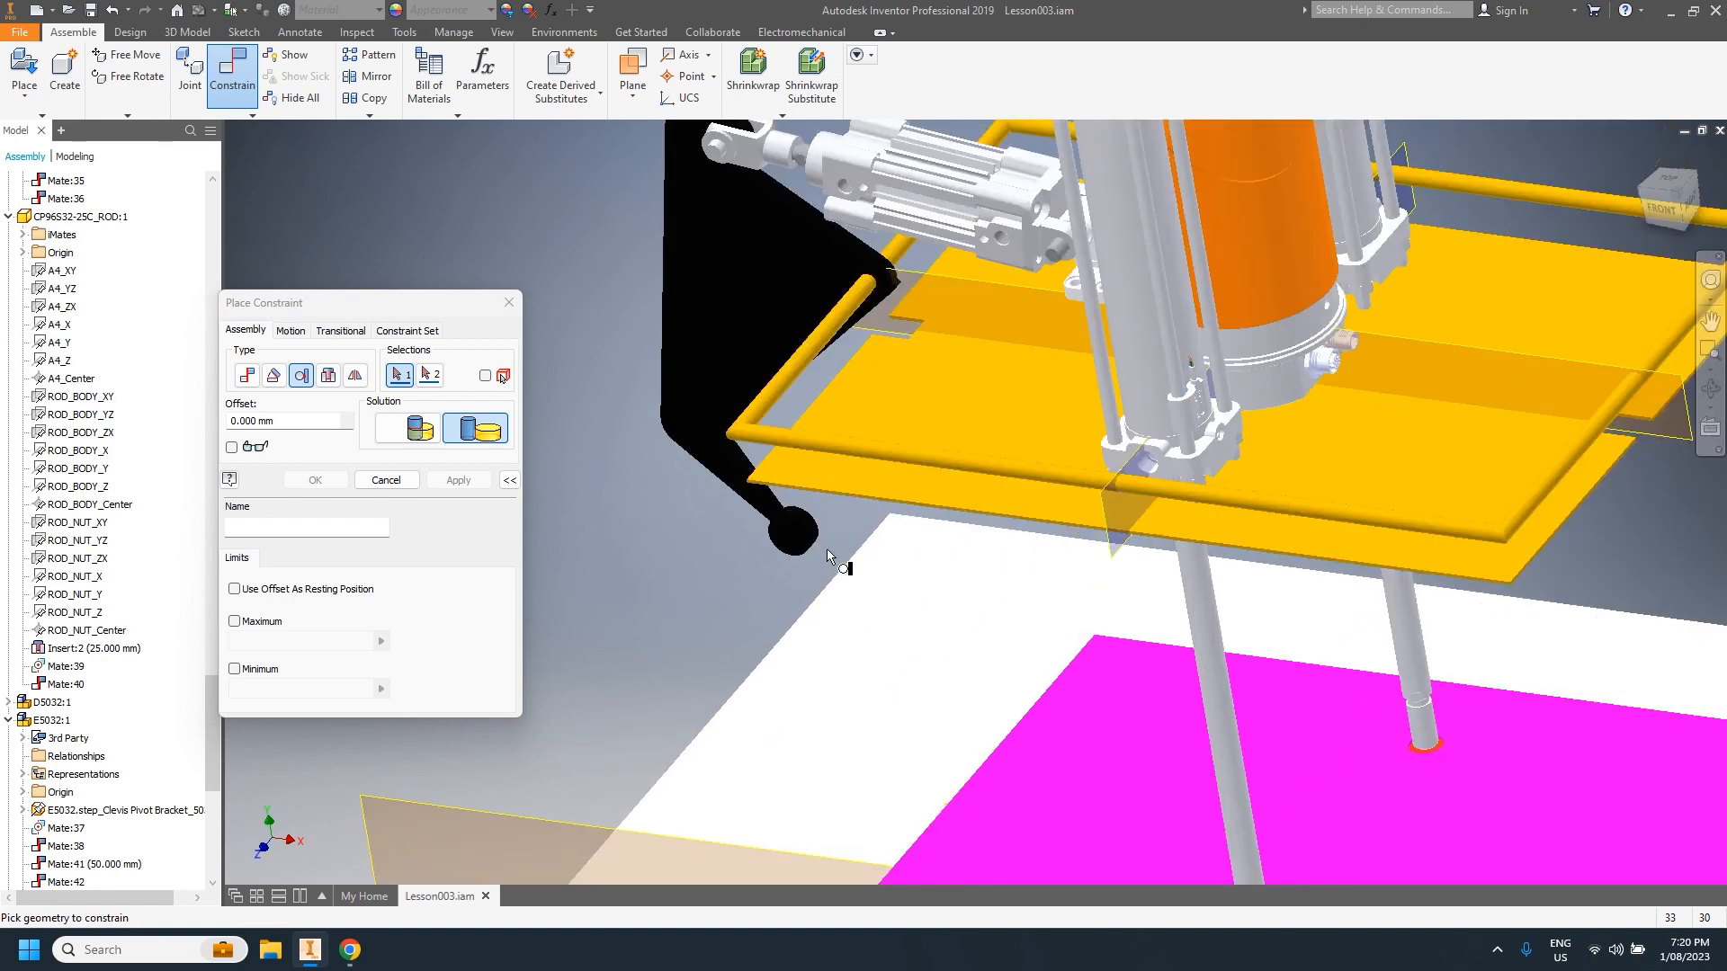
pyautogui.scroll(-5, 1519, 677)
pyautogui.scroll(-8, 1521, 676)
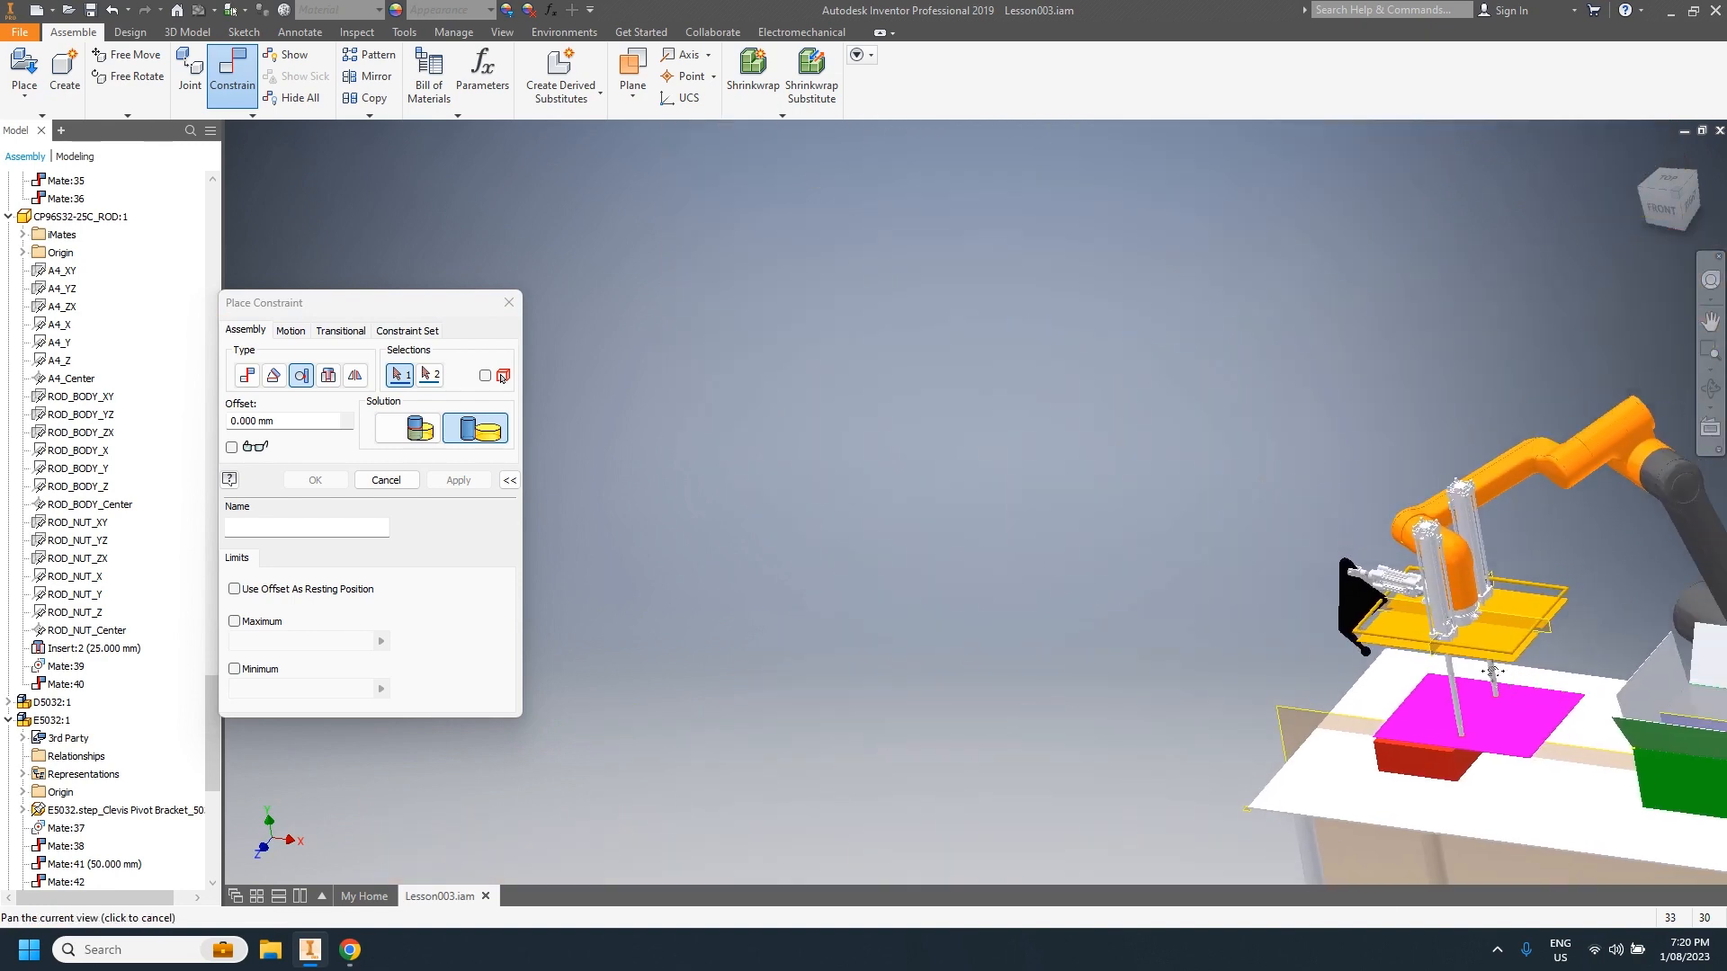
pyautogui.keyDown('shift'); pyautogui.moveTo(1370, 640); pyautogui.dragTo(1443, 628, button='middle'); pyautogui.keyUp('shift')
pyautogui.scroll(5, 1349, 609)
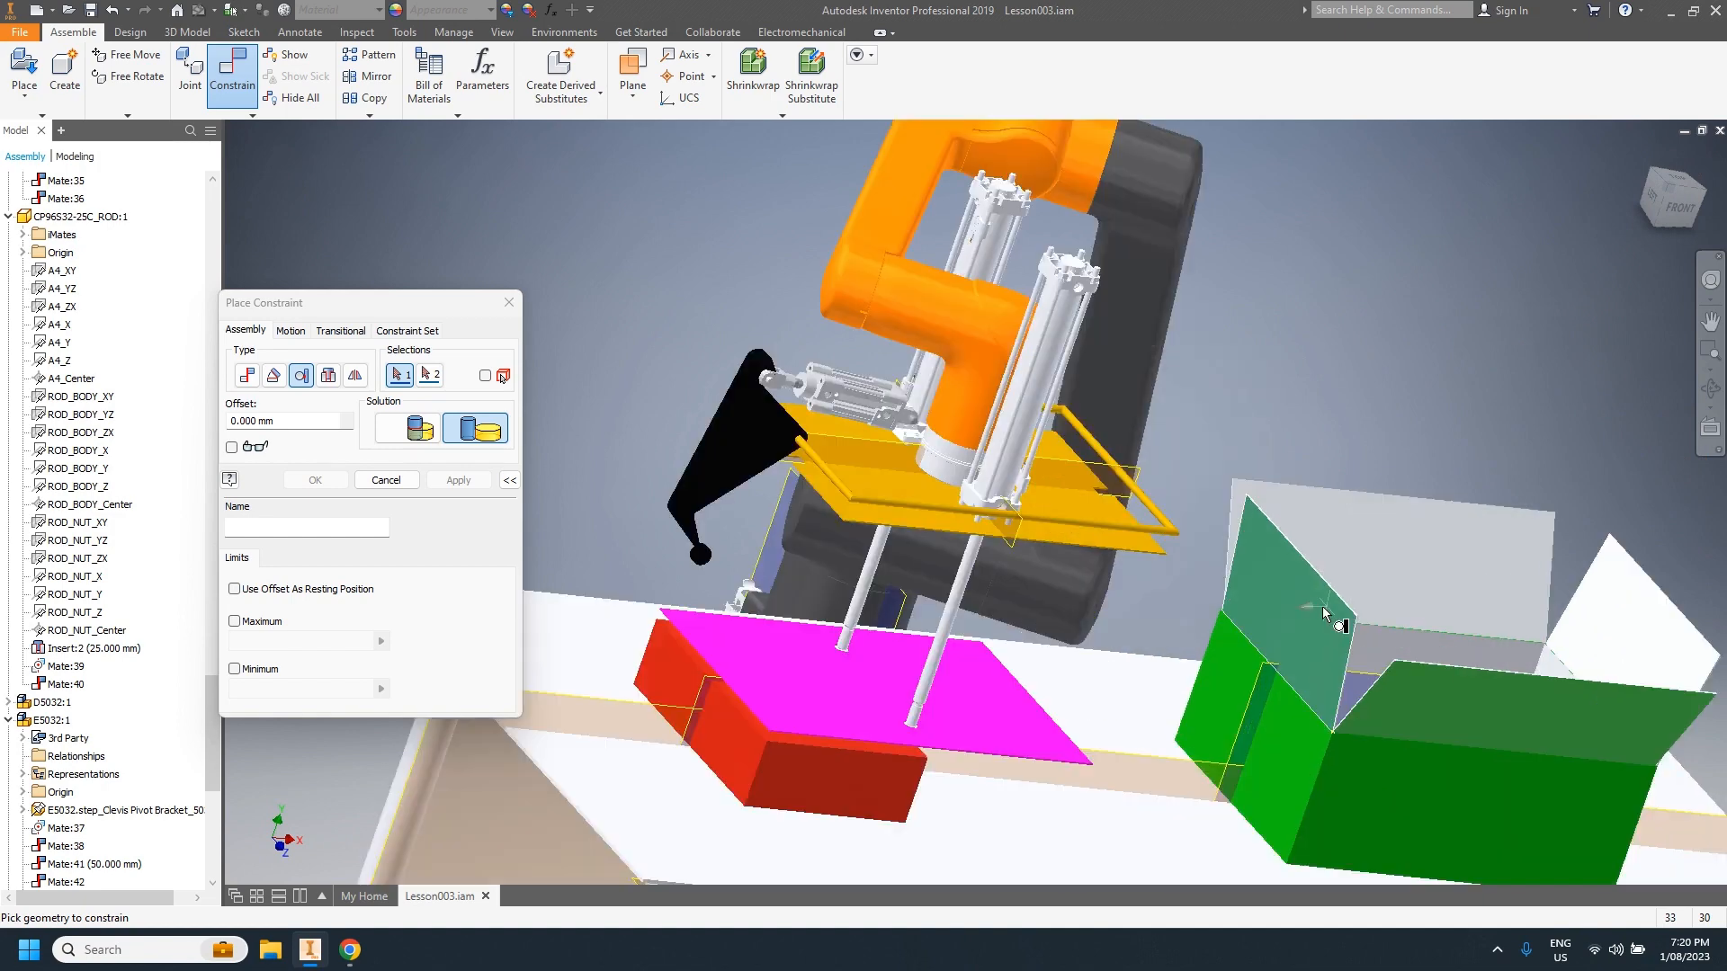
pyautogui.click(1317, 619)
pyautogui.keyDown('shift'); pyautogui.moveTo(1116, 683); pyautogui.dragTo(896, 644, button='middle'); pyautogui.keyUp('shift')
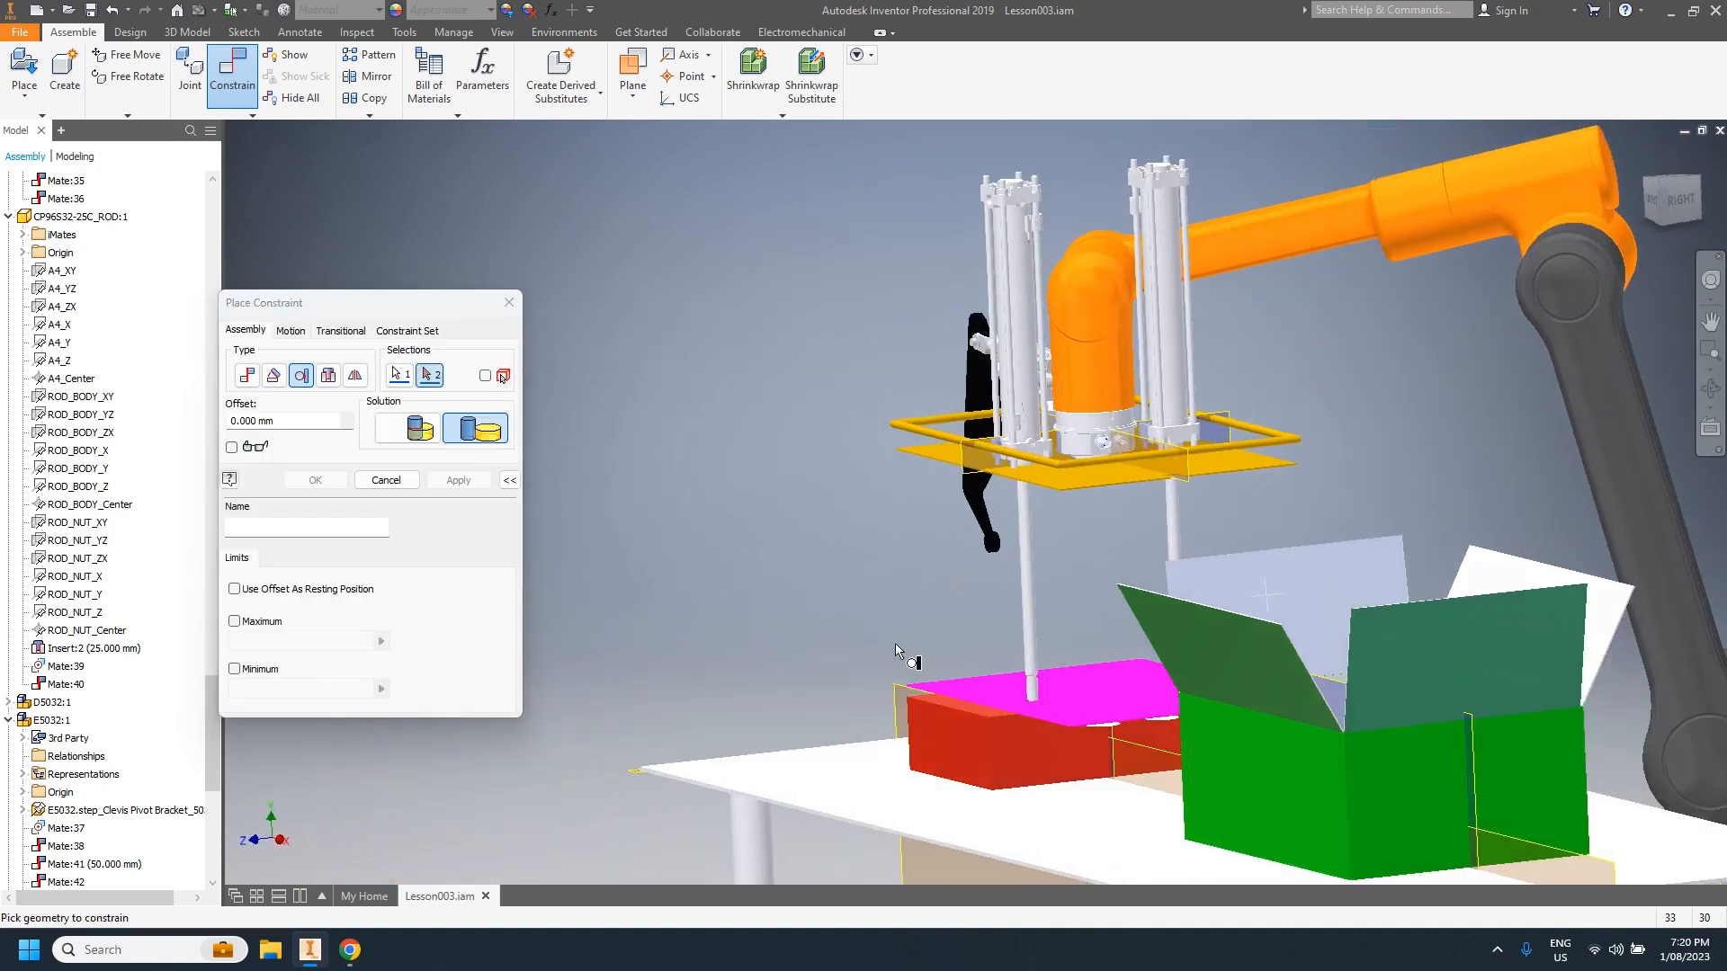
pyautogui.scroll(3, 1006, 517)
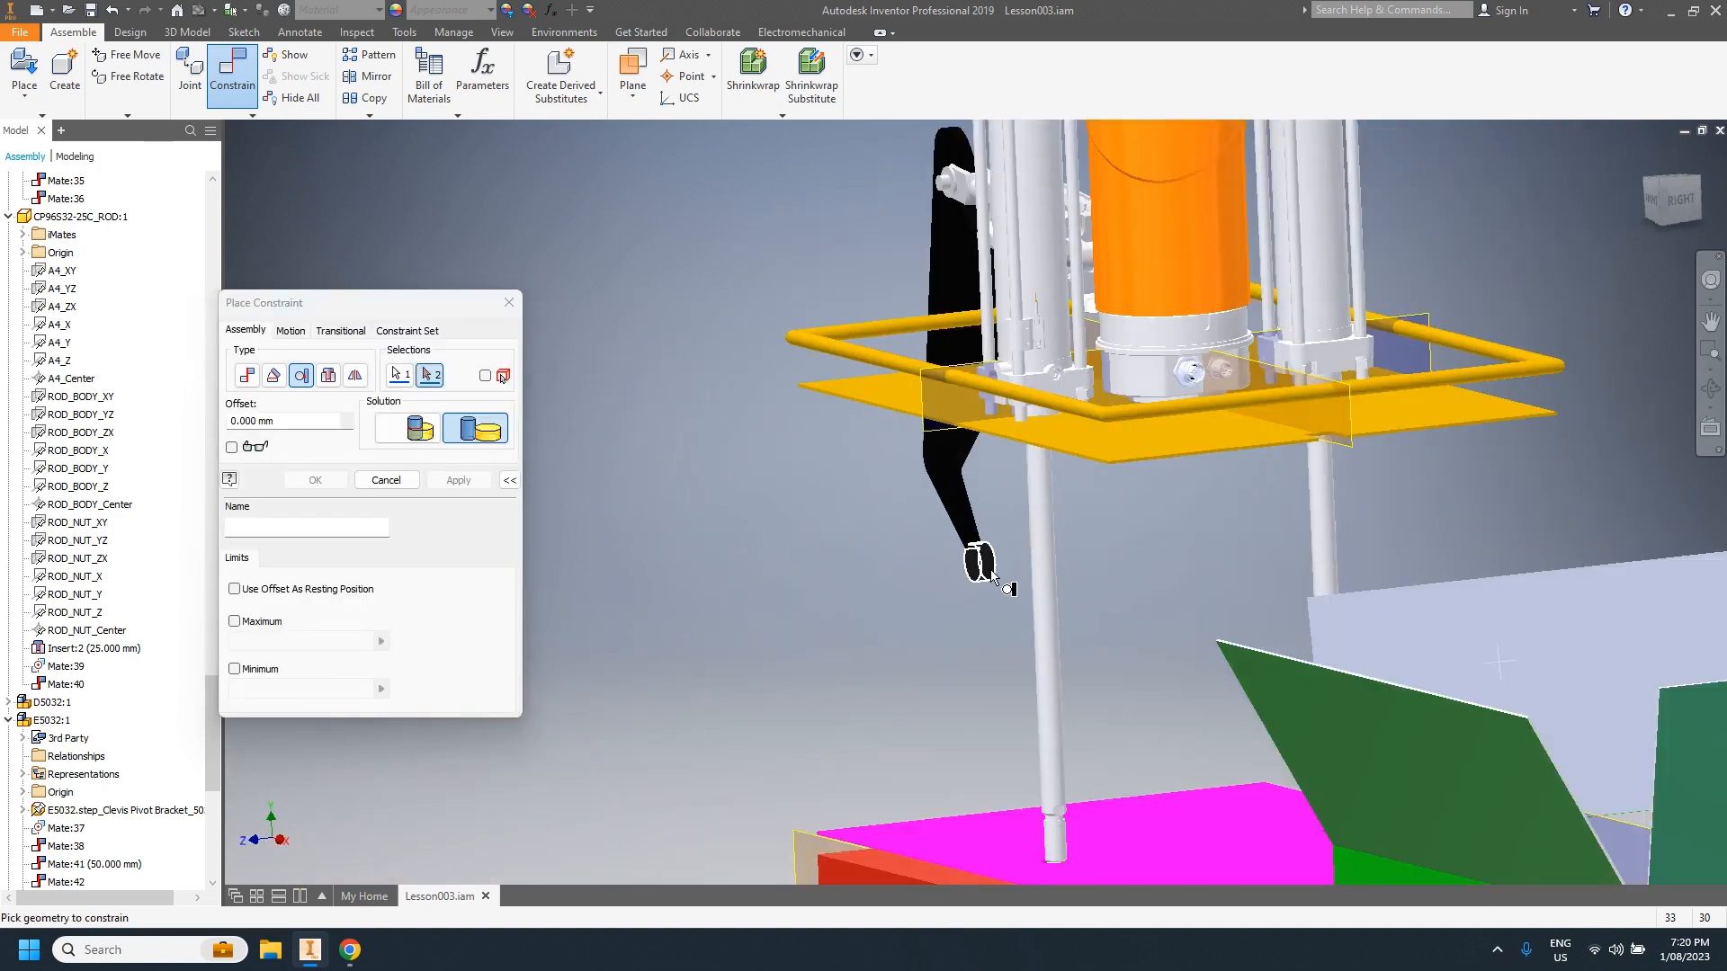
pyautogui.click(979, 566)
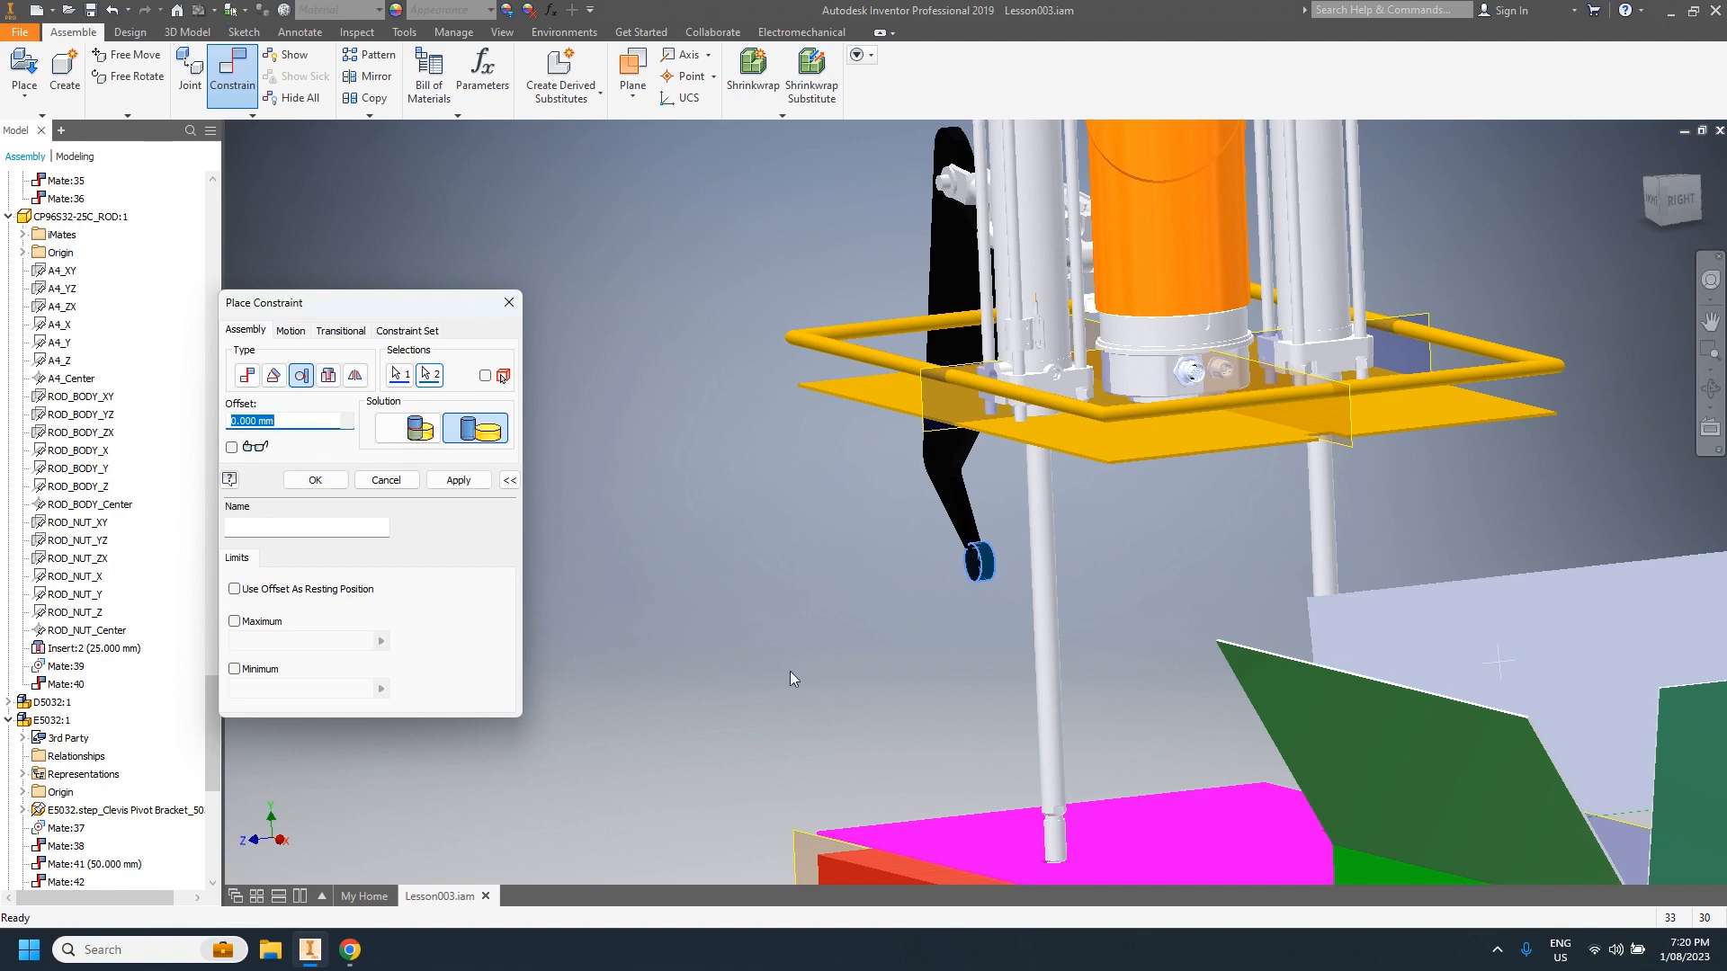
# Step: Limit the tangent constraint to a minimum of 0 mm and create it
pyautogui.keyDown('shift'); pyautogui.moveTo(789, 671); pyautogui.dragTo(877, 671, button='middle'); pyautogui.keyUp('shift')
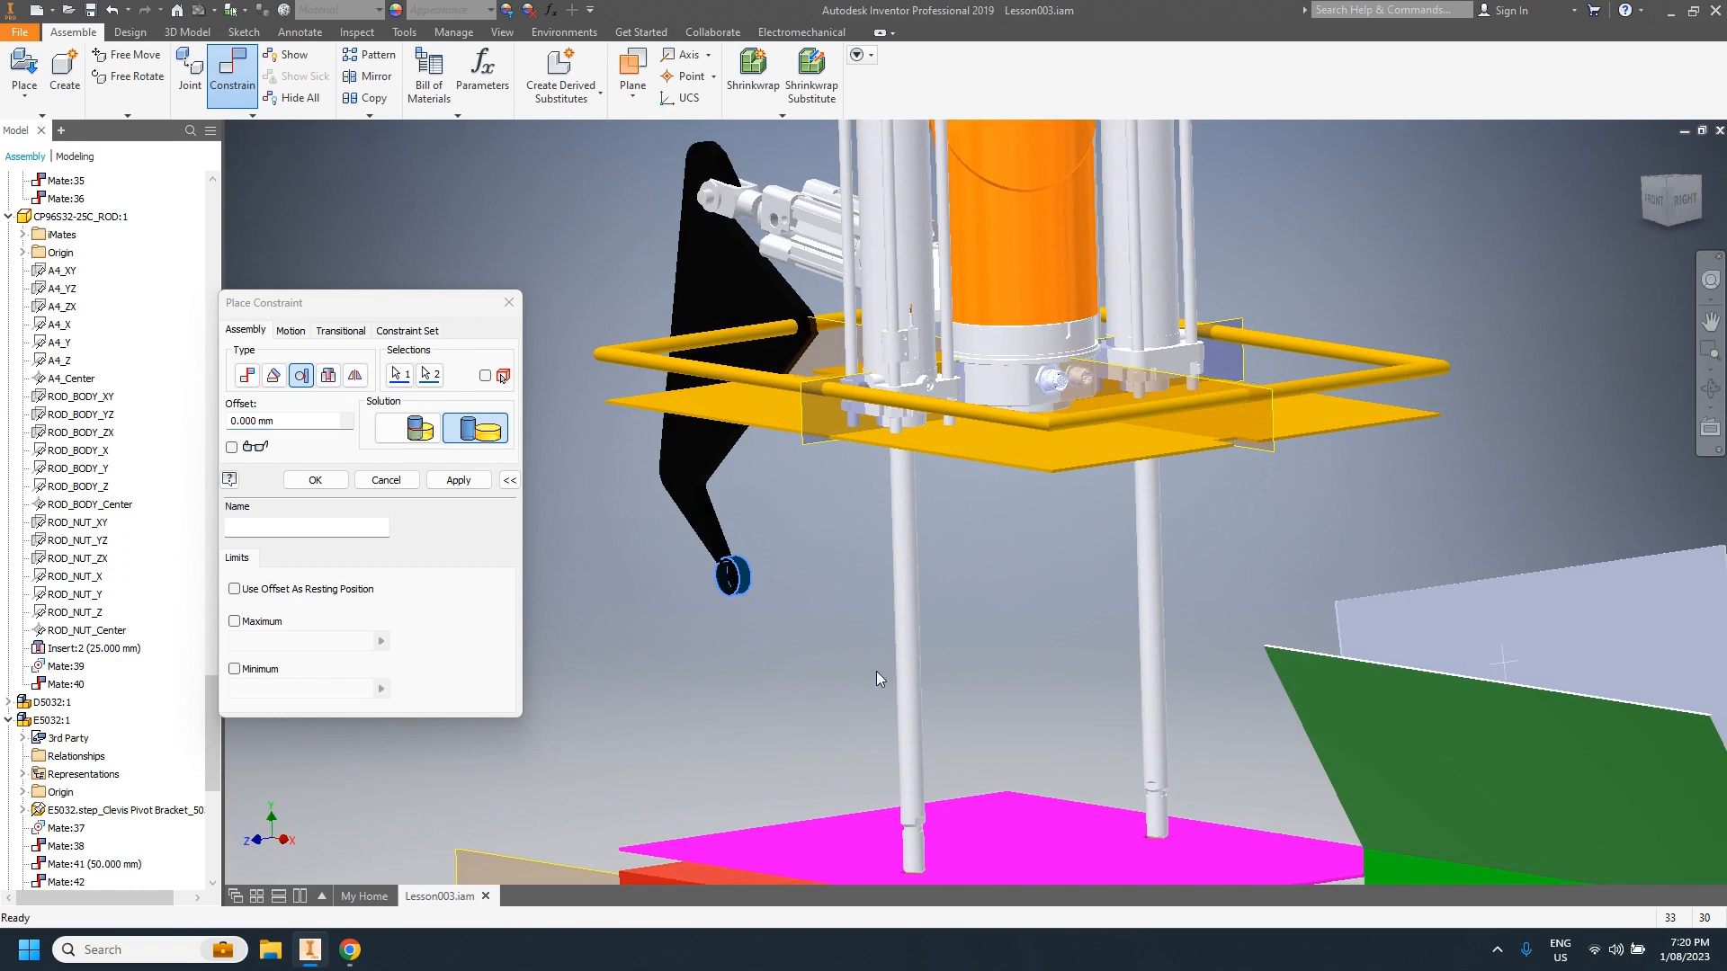
pyautogui.click(234, 669)
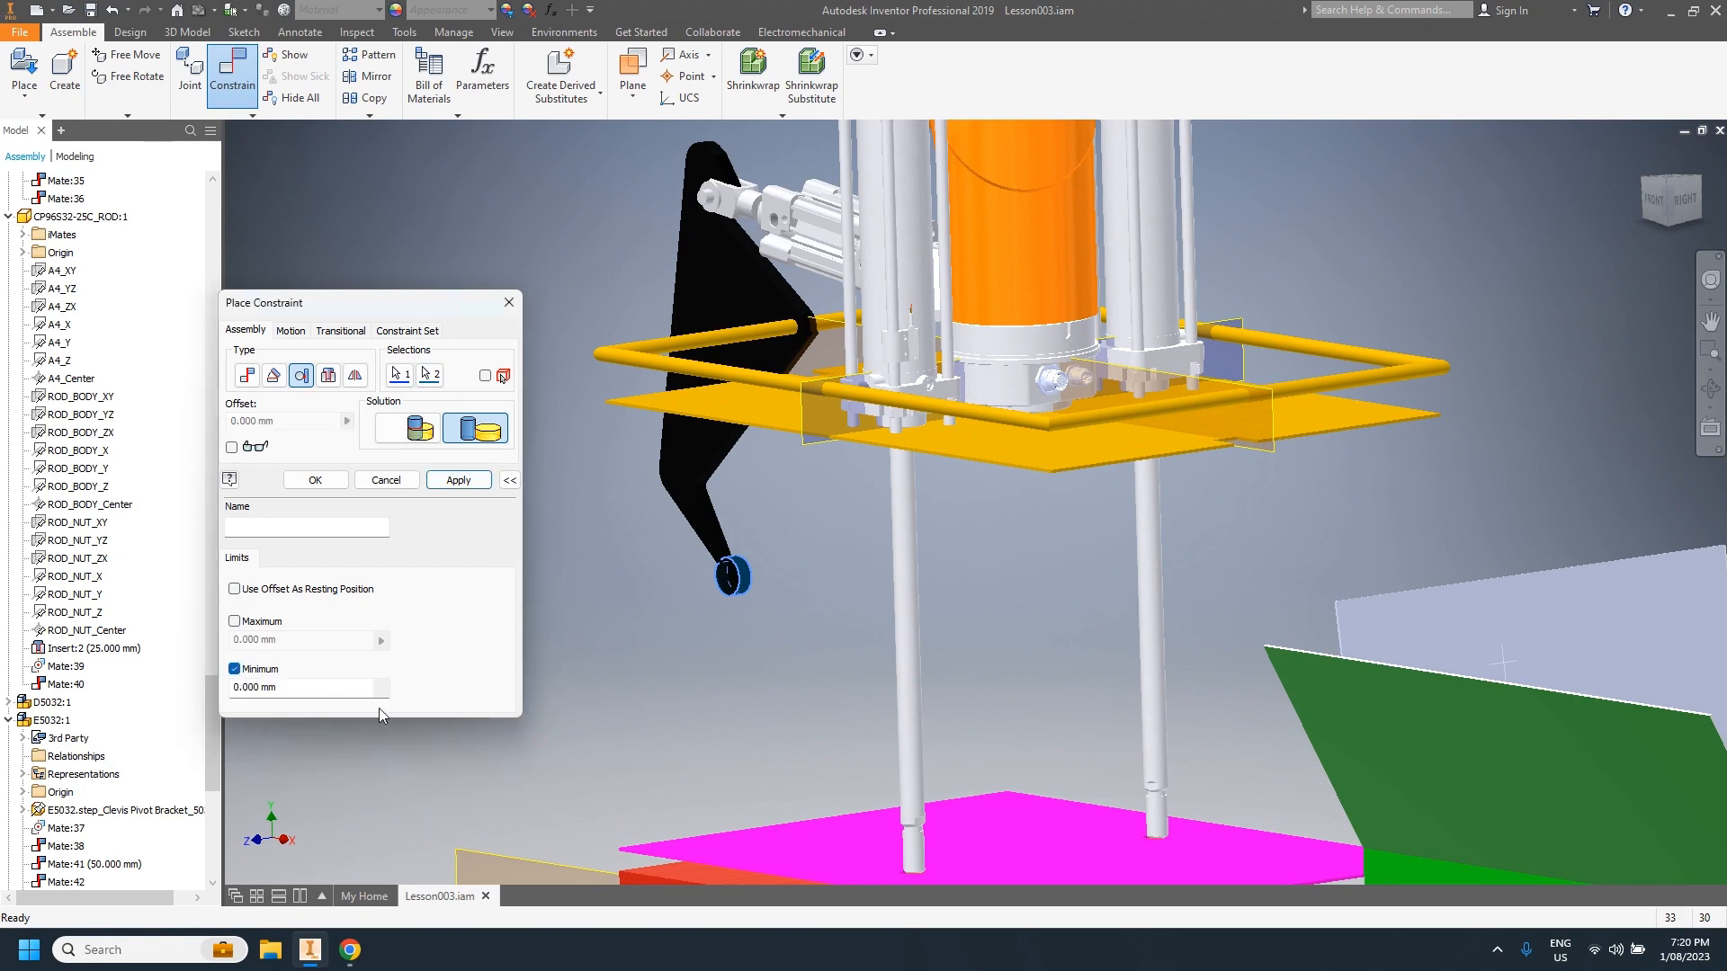
pyautogui.keyDown('shift'); pyautogui.moveTo(1102, 685); pyautogui.dragTo(1412, 683, button='middle'); pyautogui.keyUp('shift')
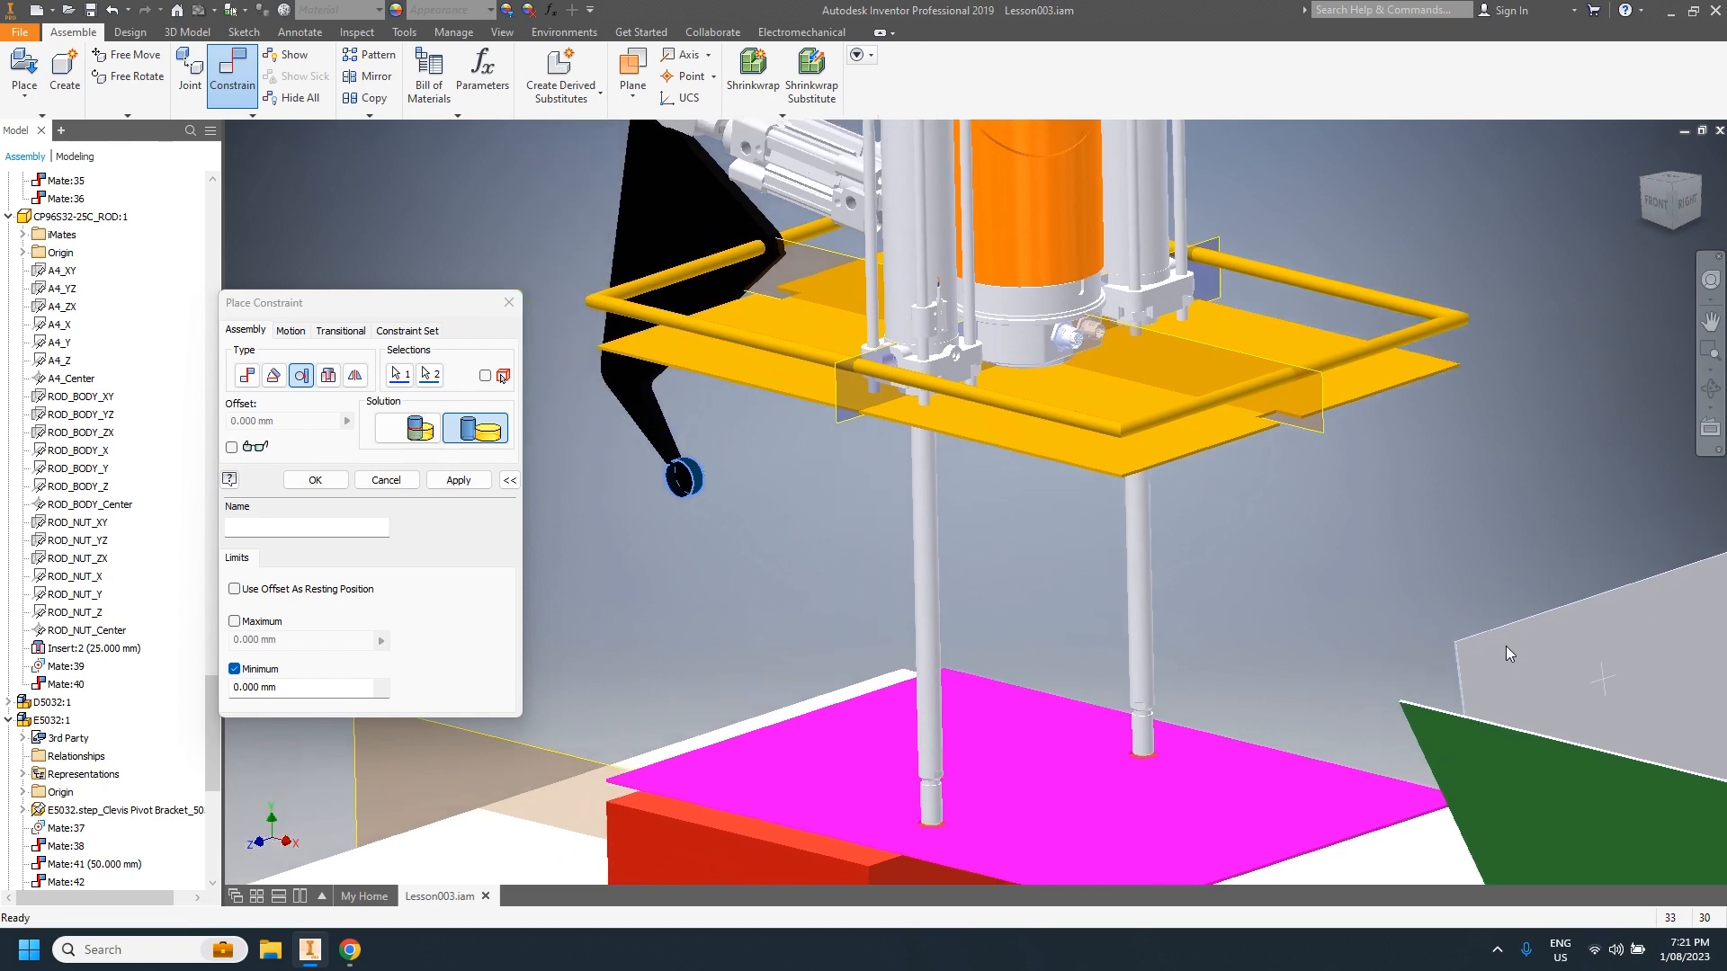
pyautogui.keyDown('shift'); pyautogui.moveTo(980, 619); pyautogui.dragTo(1236, 624, button='middle'); pyautogui.keyUp('shift')
pyautogui.click(315, 480)
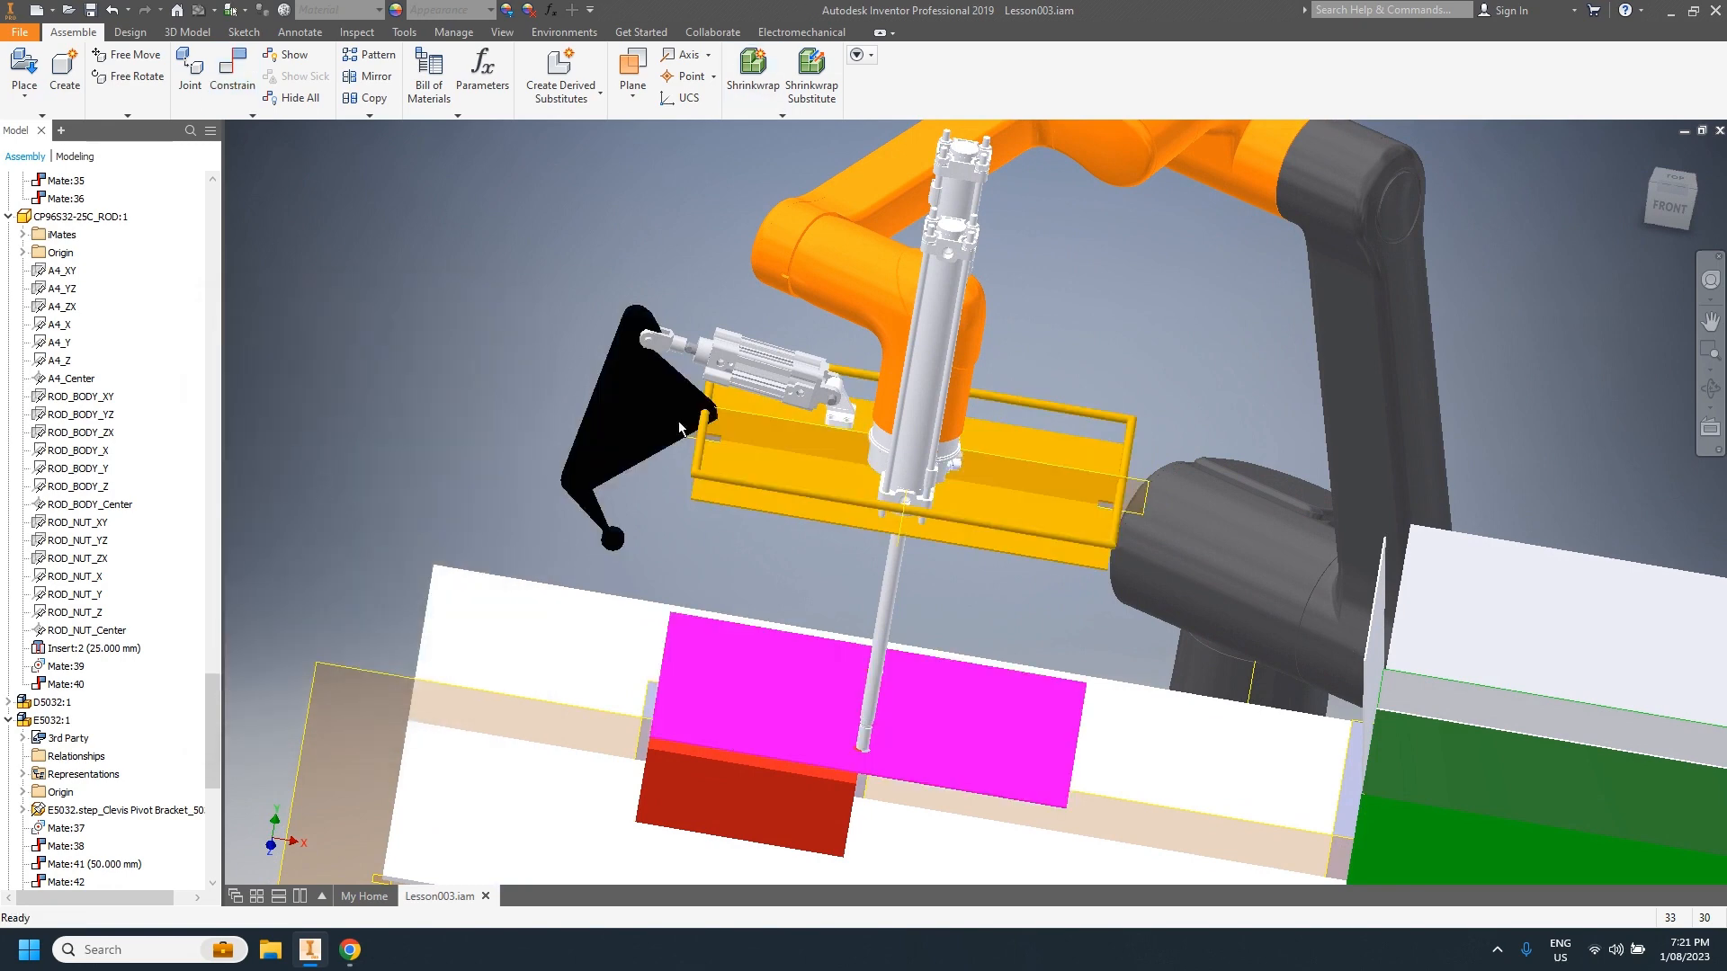
# Step: Open the constrained robot assembly in the Inventor Studio environment
pyautogui.scroll(3, 1160, 544)
pyautogui.moveTo(1273, 568); pyautogui.dragTo(1329, 549, button='middle')
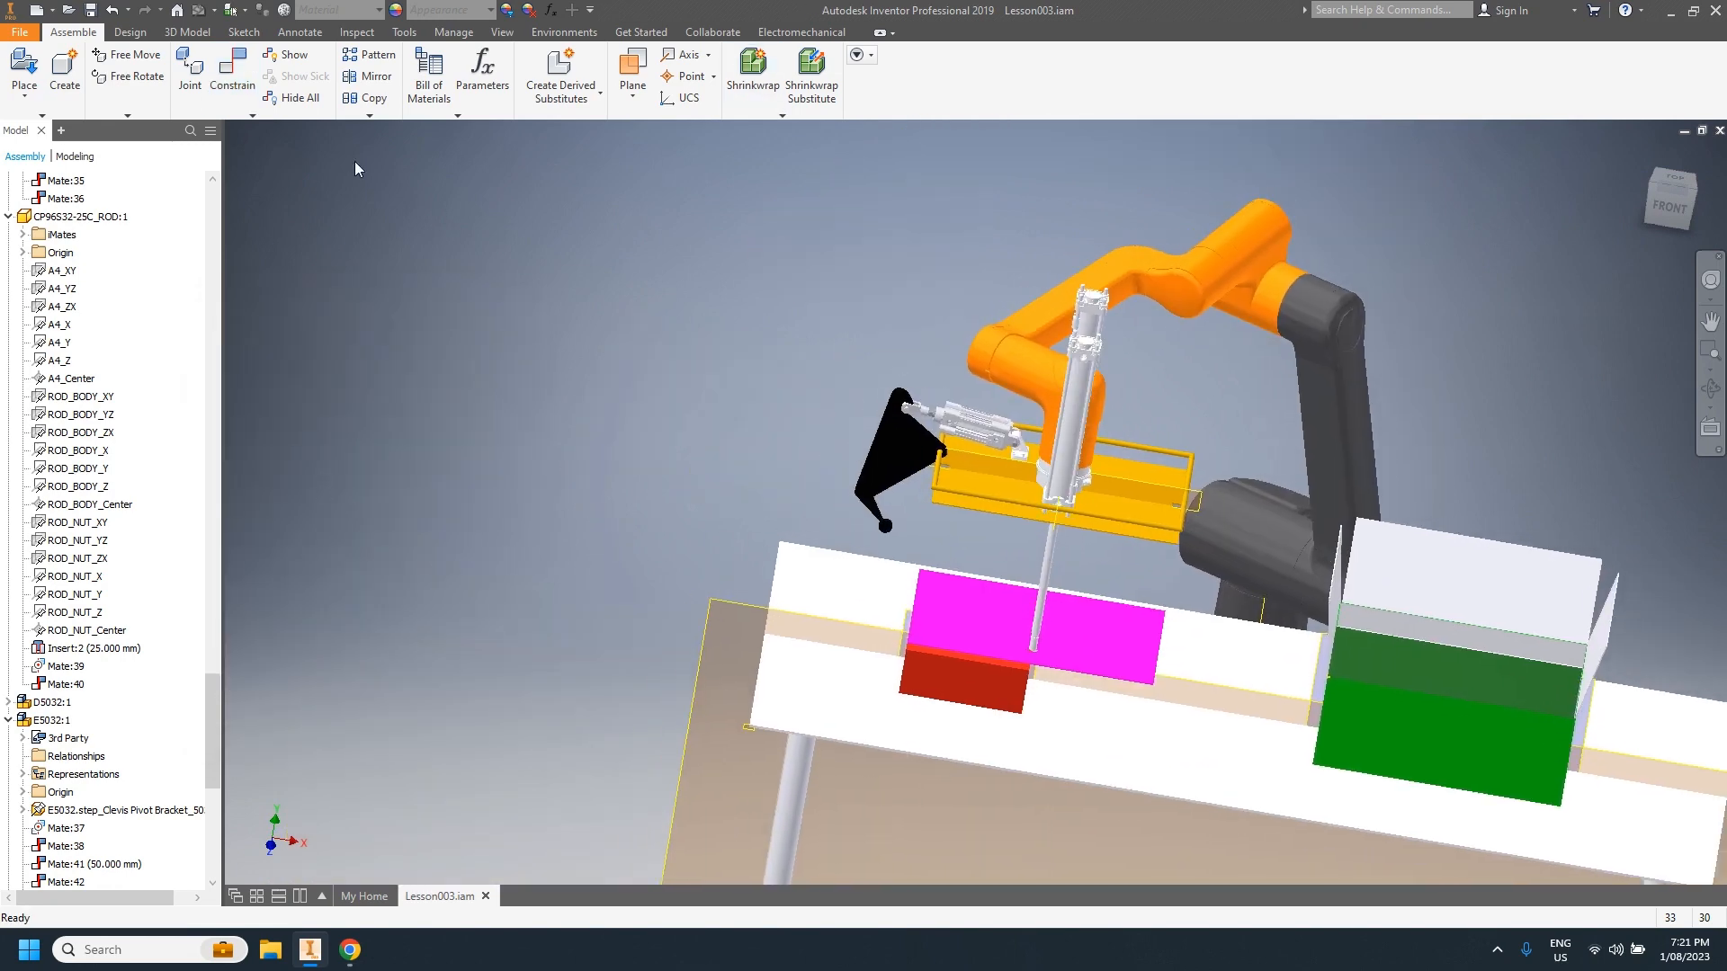
pyautogui.click(560, 34)
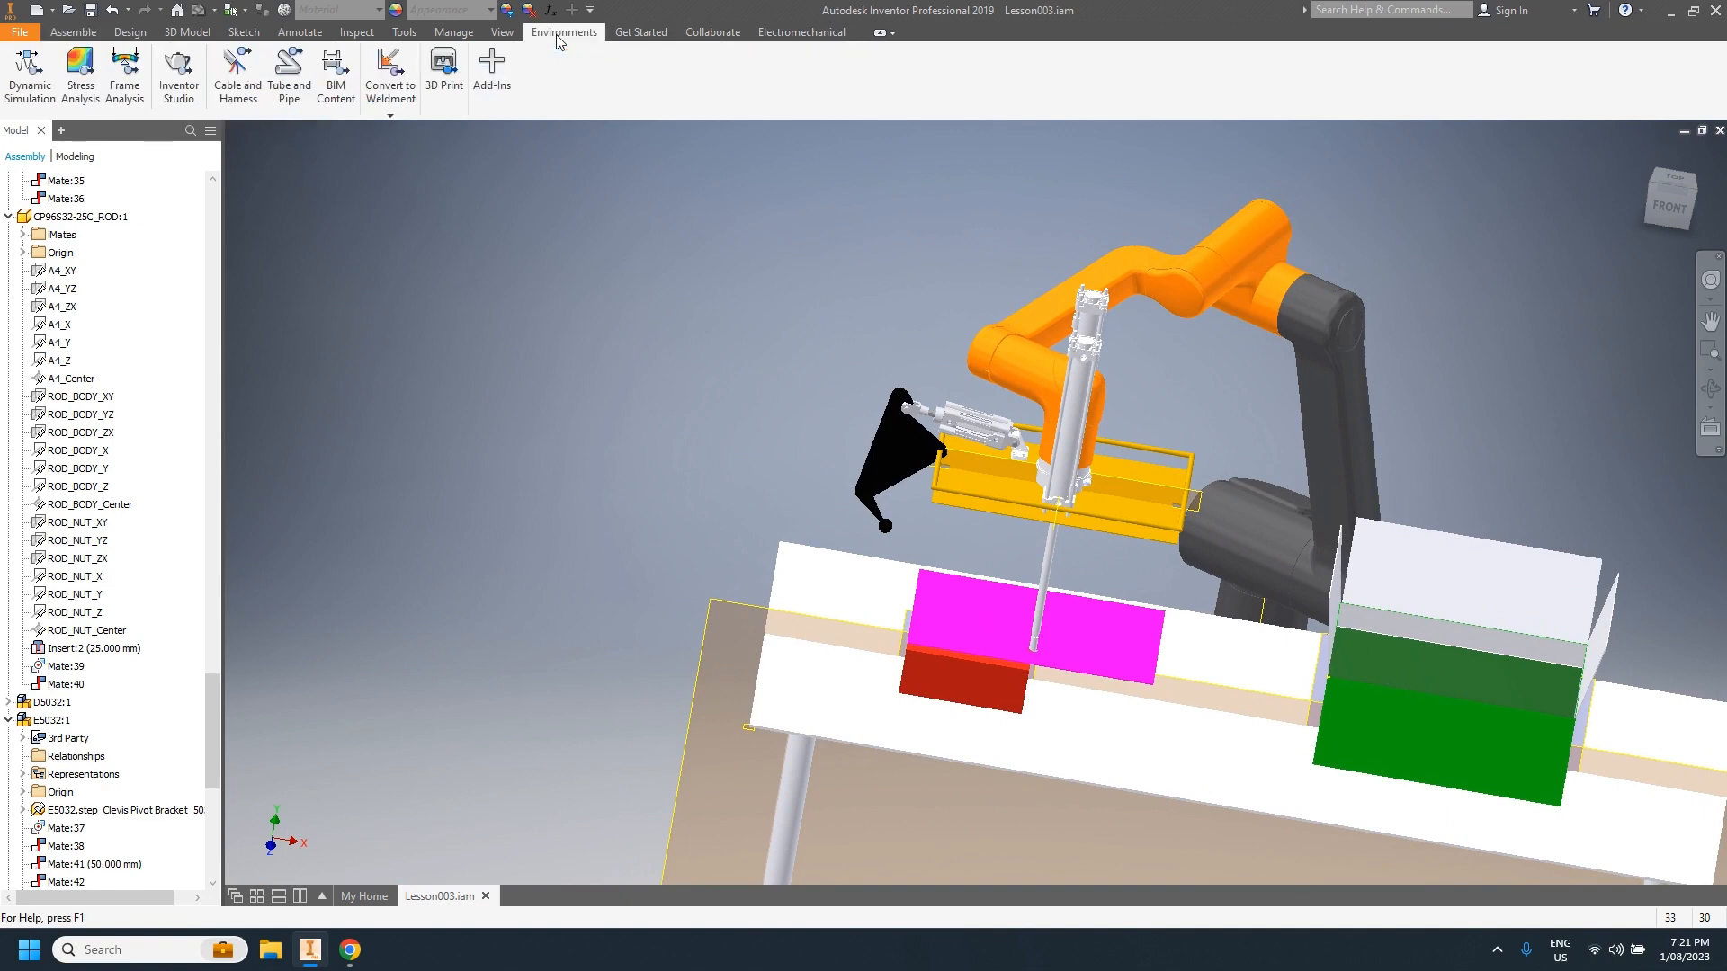
pyautogui.click(178, 99)
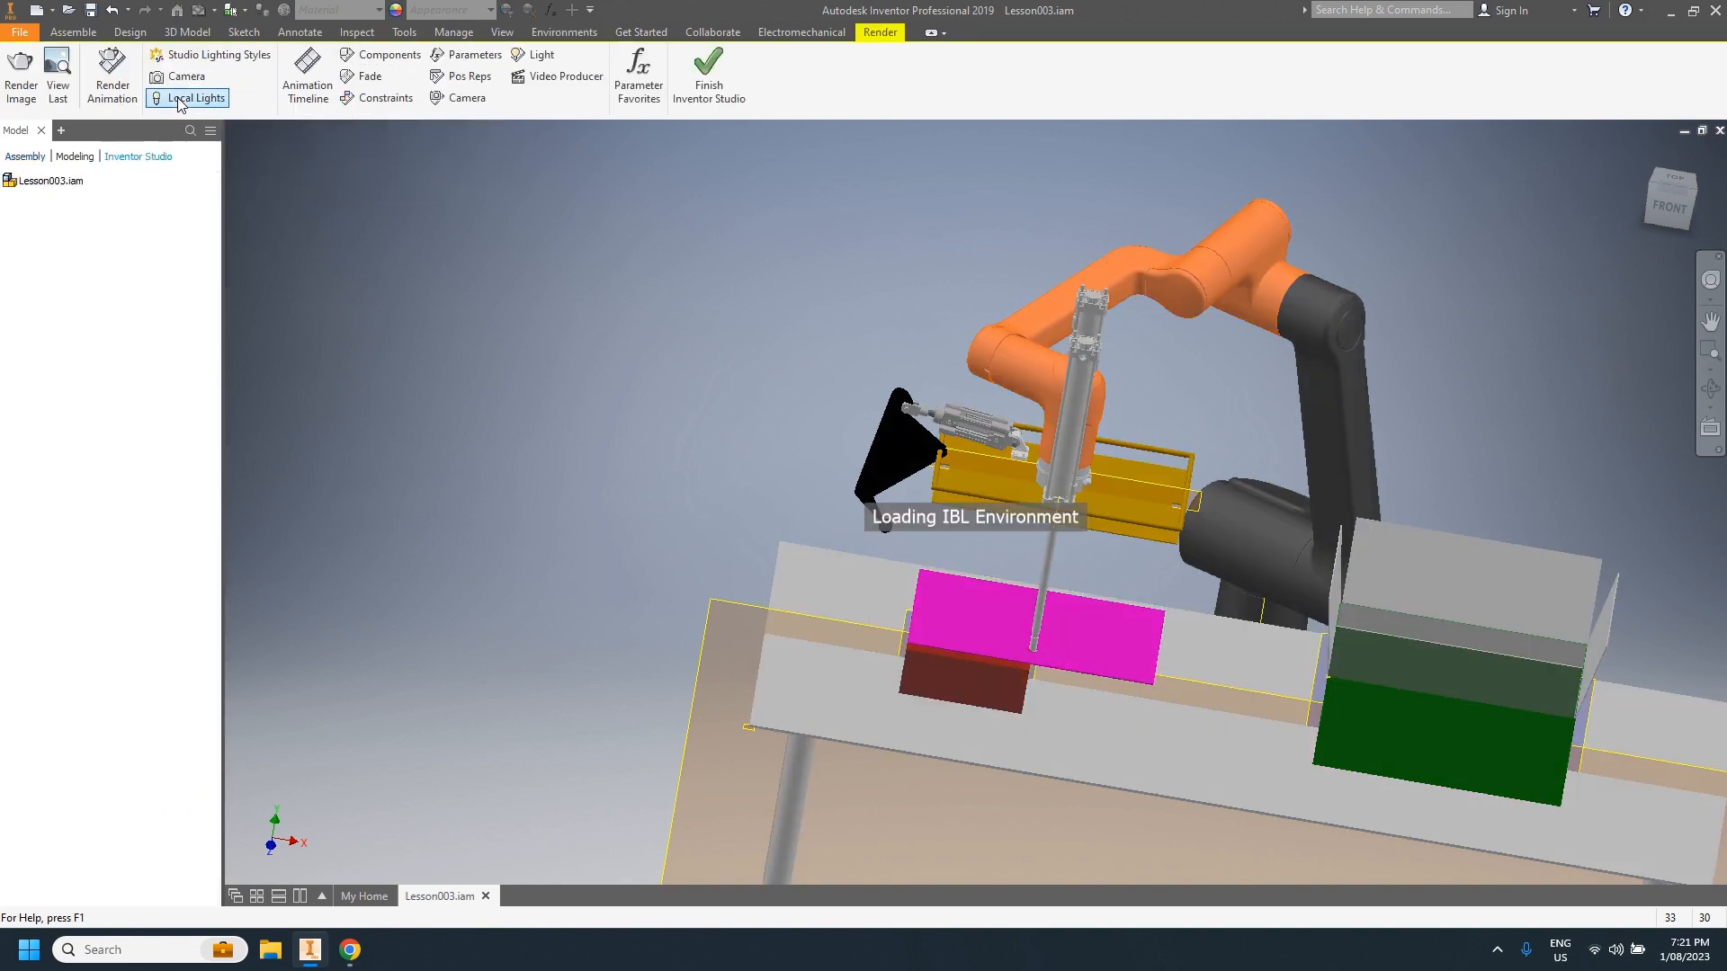
# Step: Open the animation timeline and set the animation length to 17 seconds
pyautogui.click(297, 72)
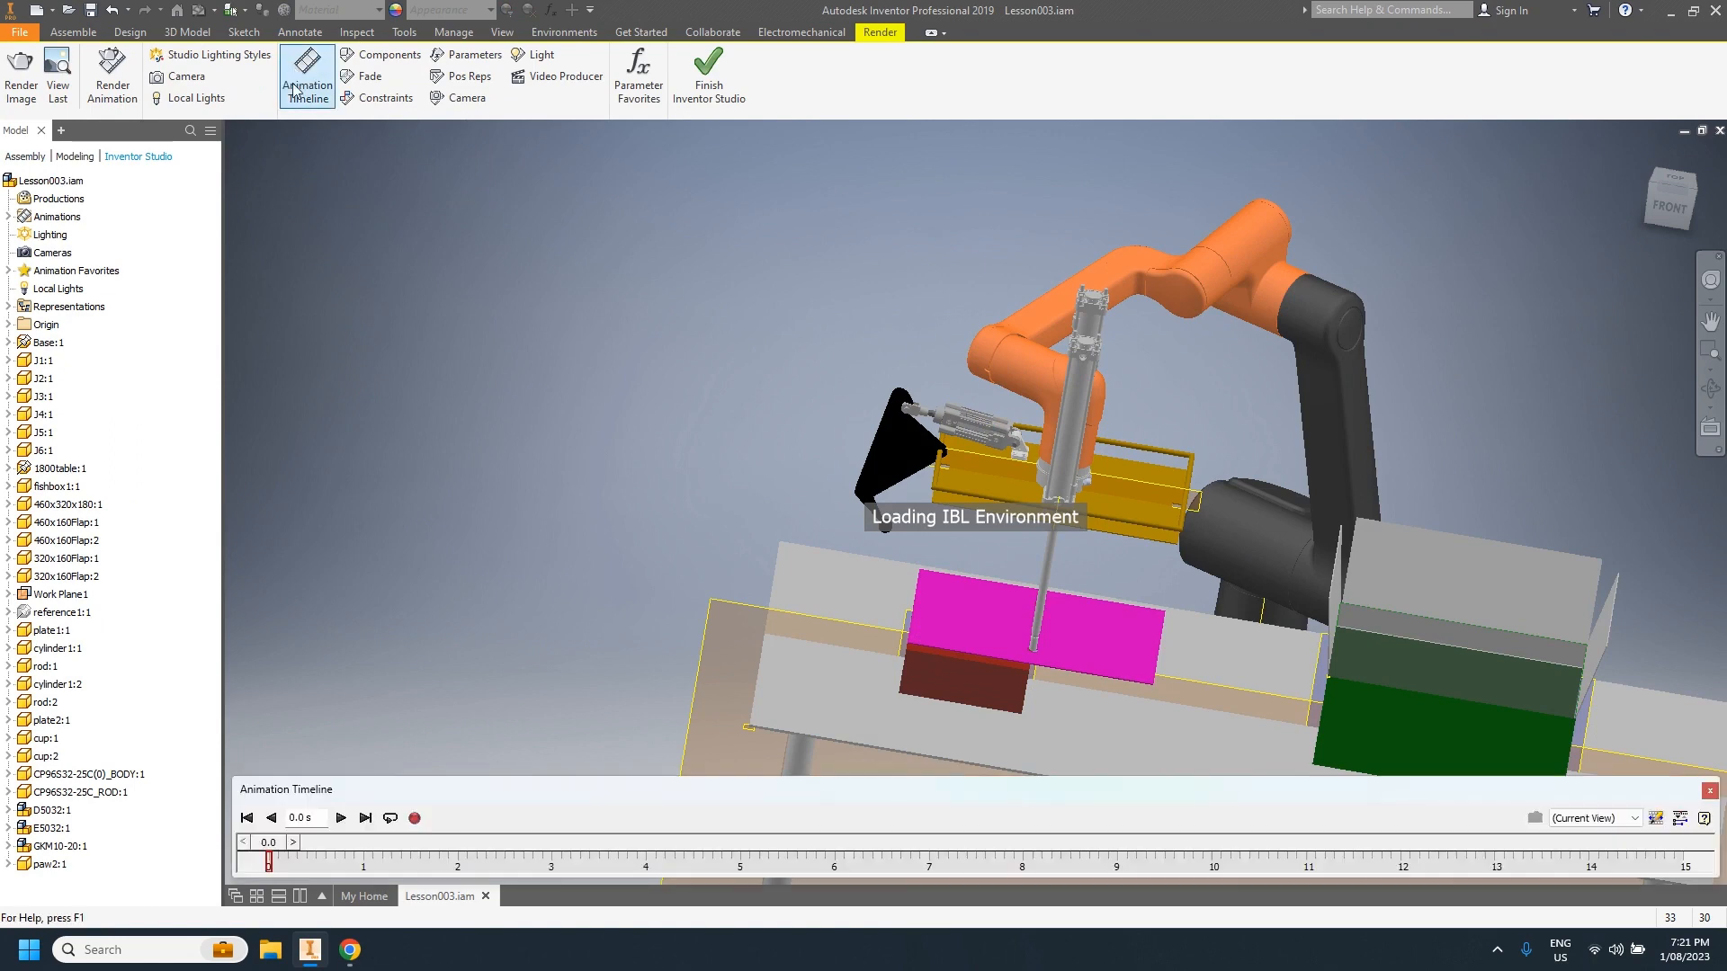
pyautogui.click(1678, 818)
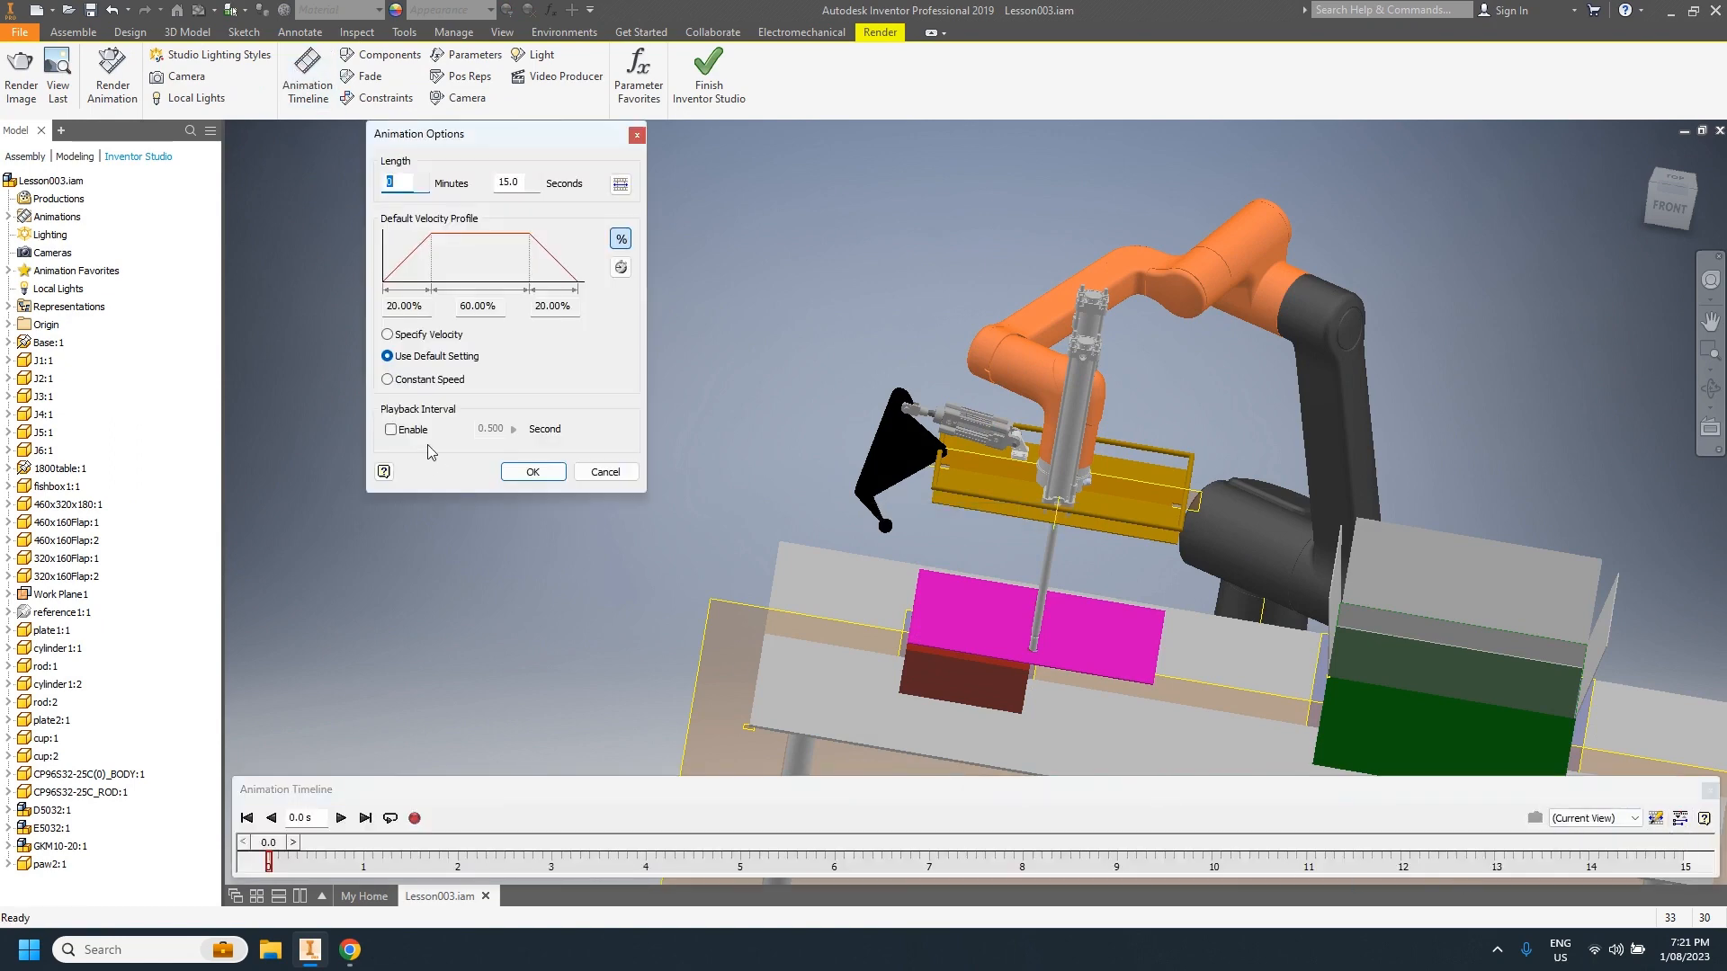
pyautogui.moveTo(521, 182); pyautogui.dragTo(510, 184)
pyautogui.write('17')
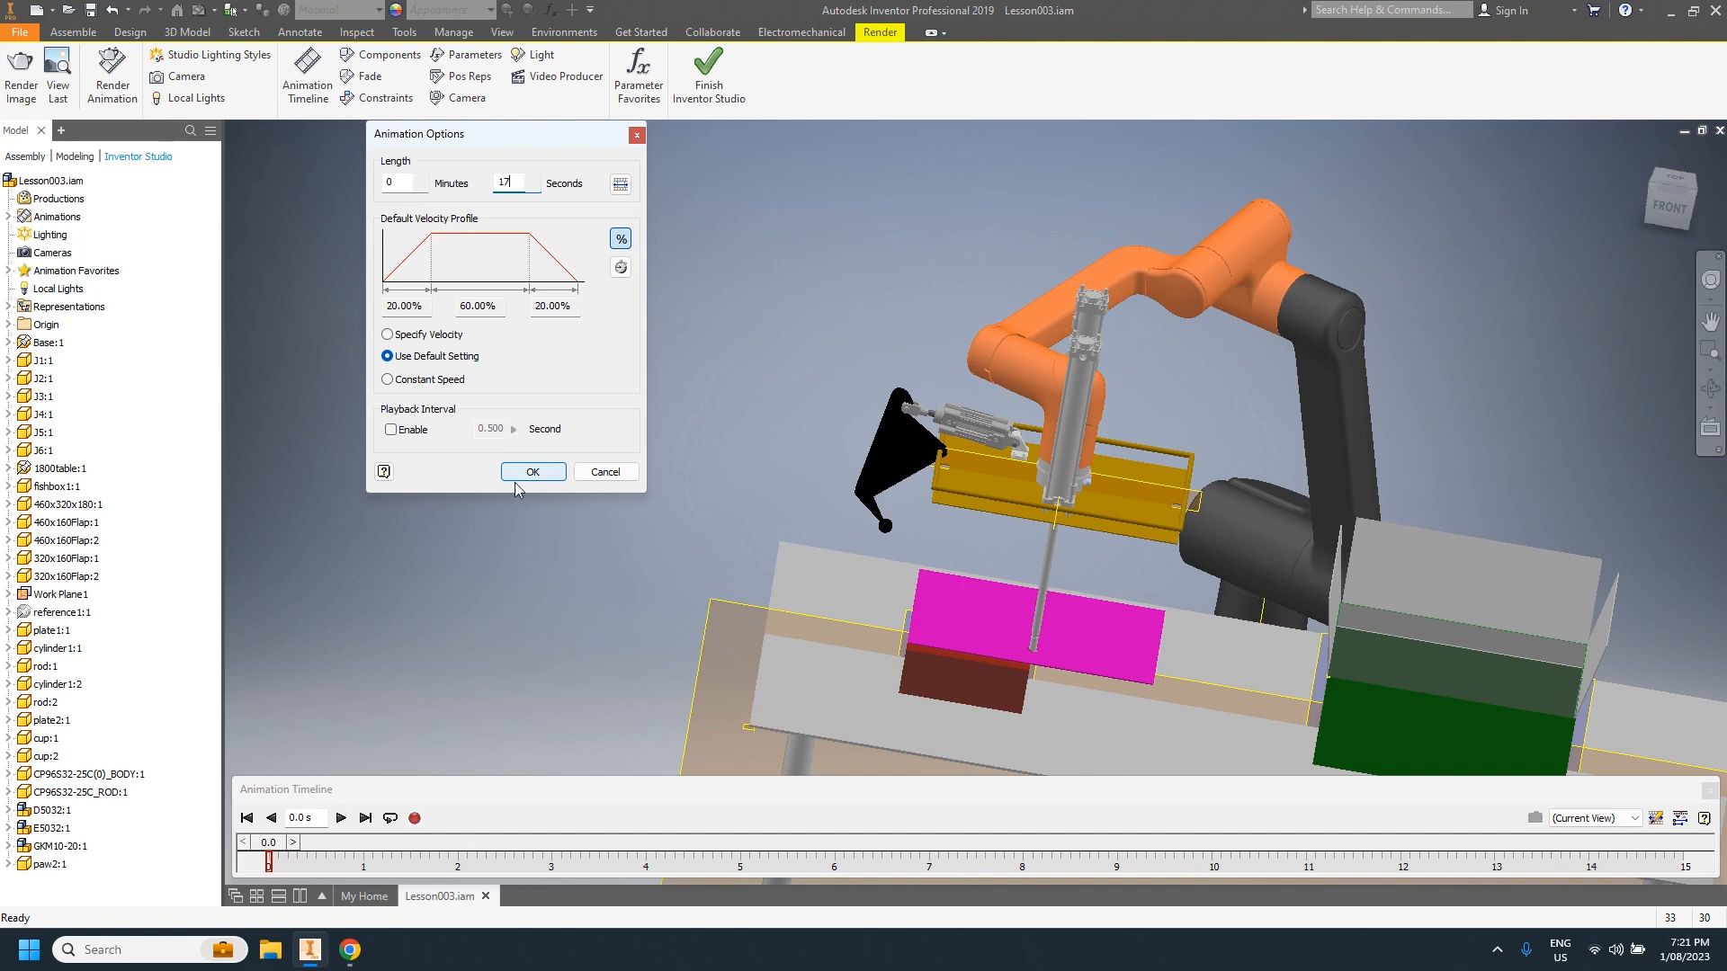
pyautogui.click(534, 474)
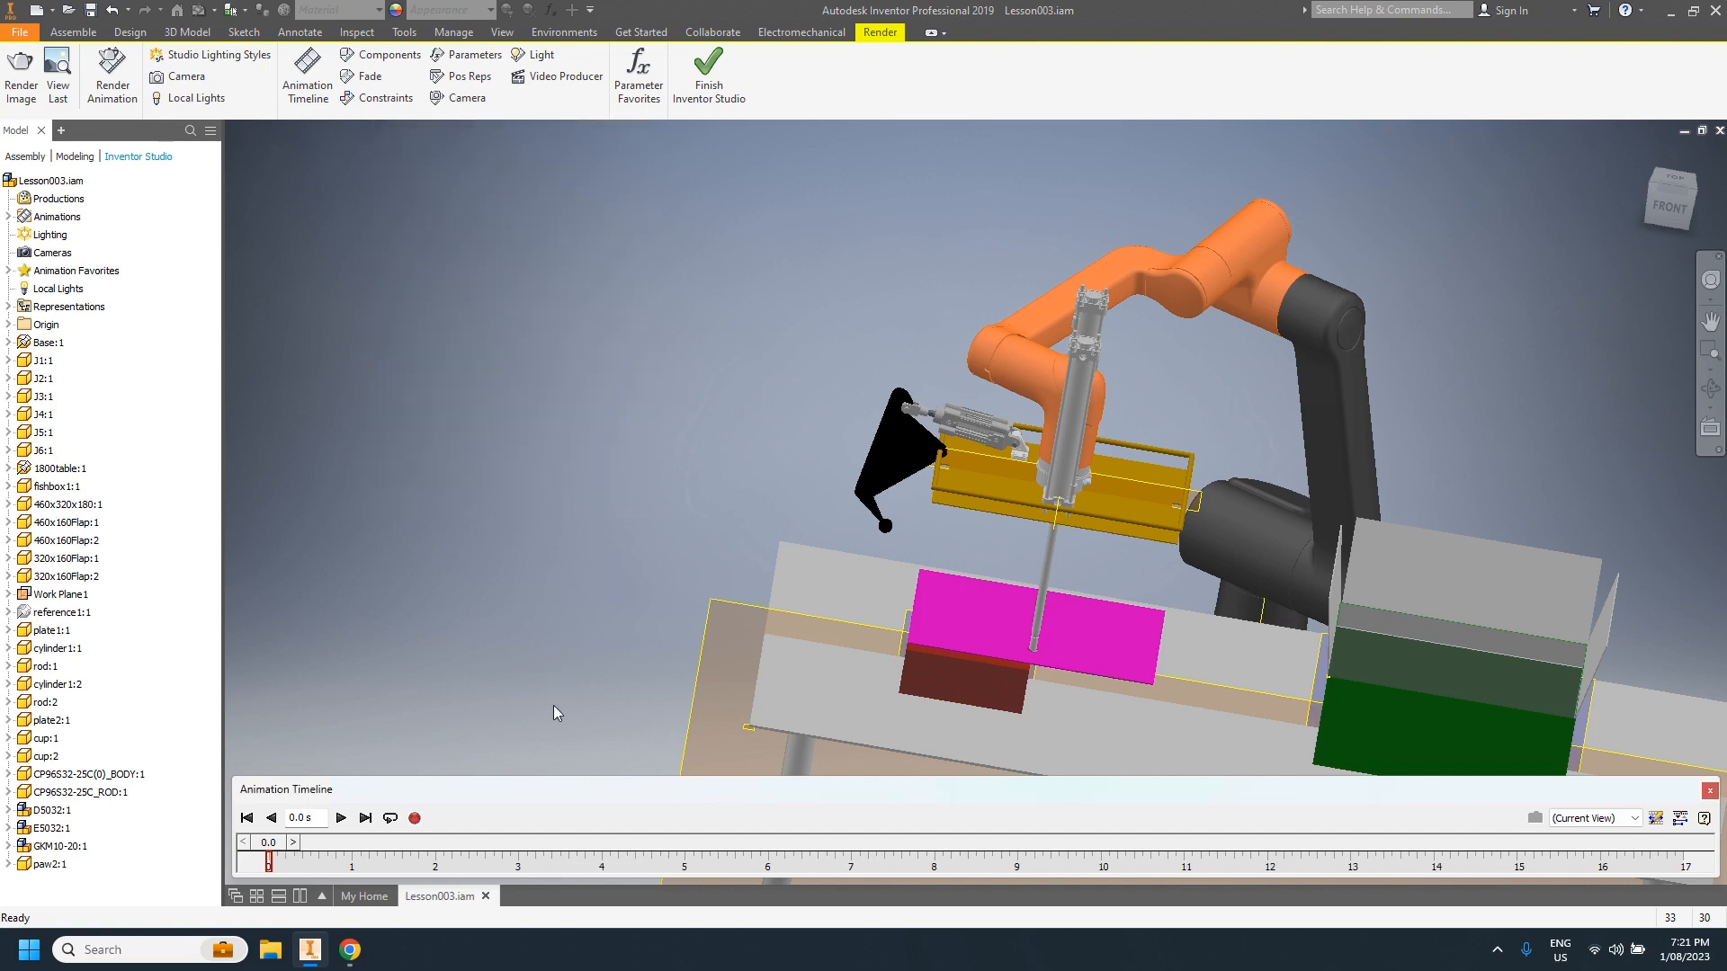
# Step: Expand the timeline editor, locate fishbox1's VacuumCup_attach action, and move the animation to 10.0 s to examine the pickup position
pyautogui.click(1679, 819)
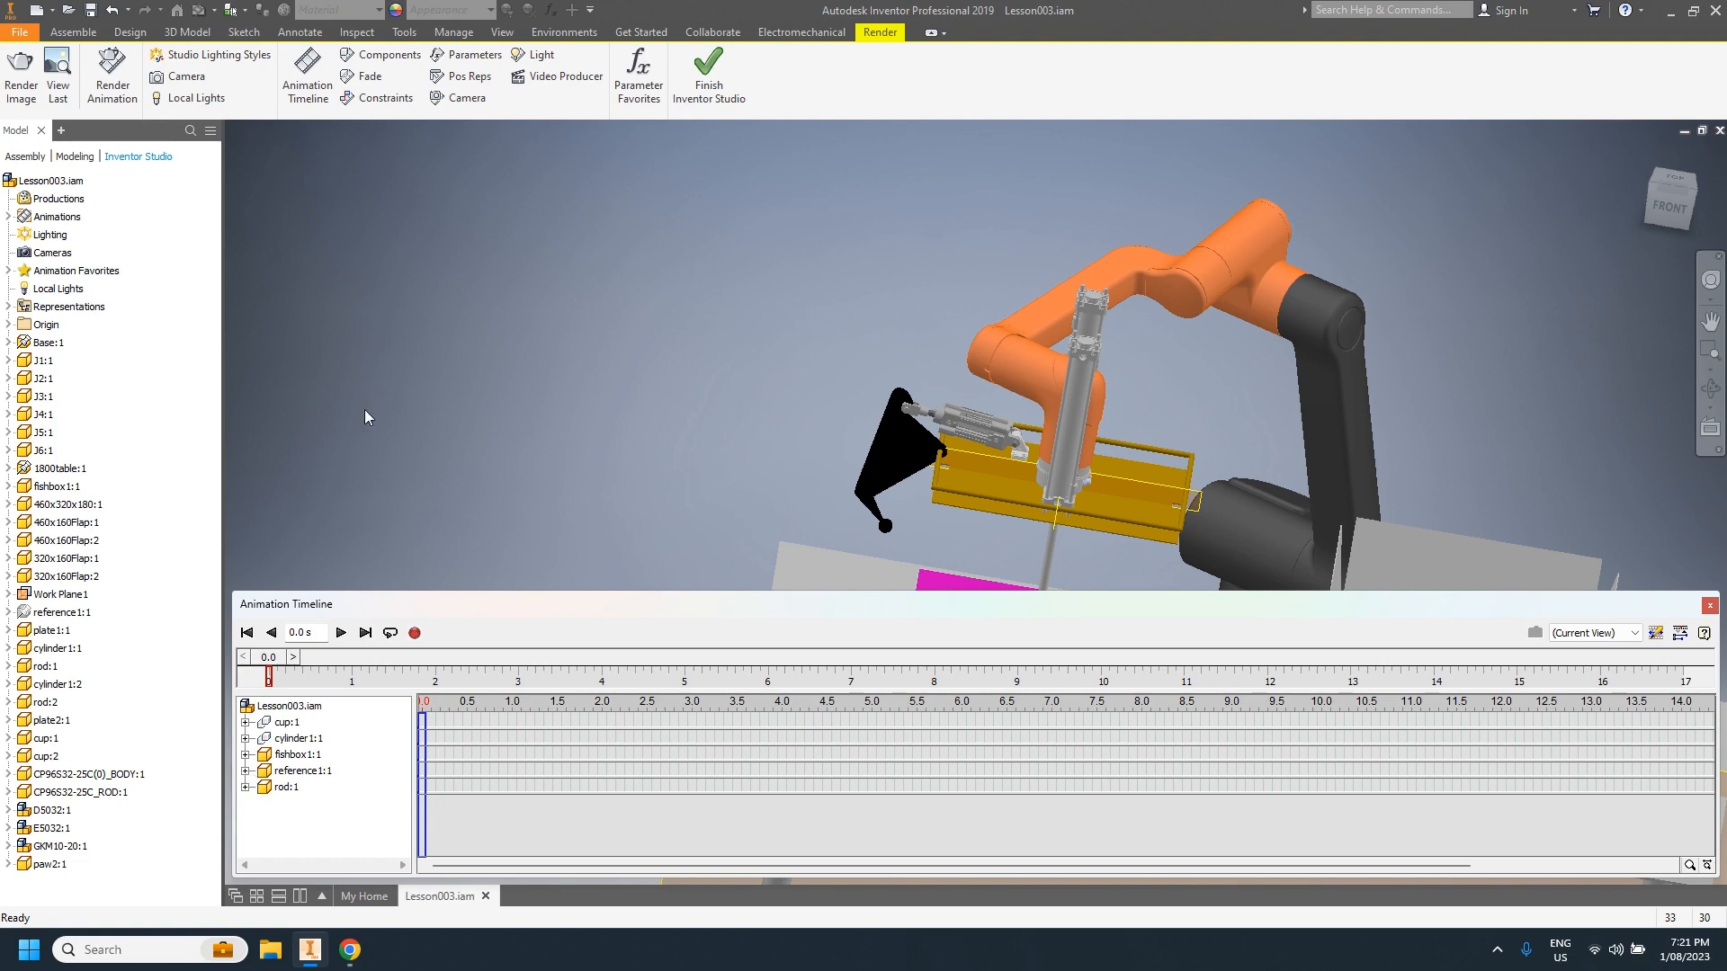
pyautogui.click(246, 771)
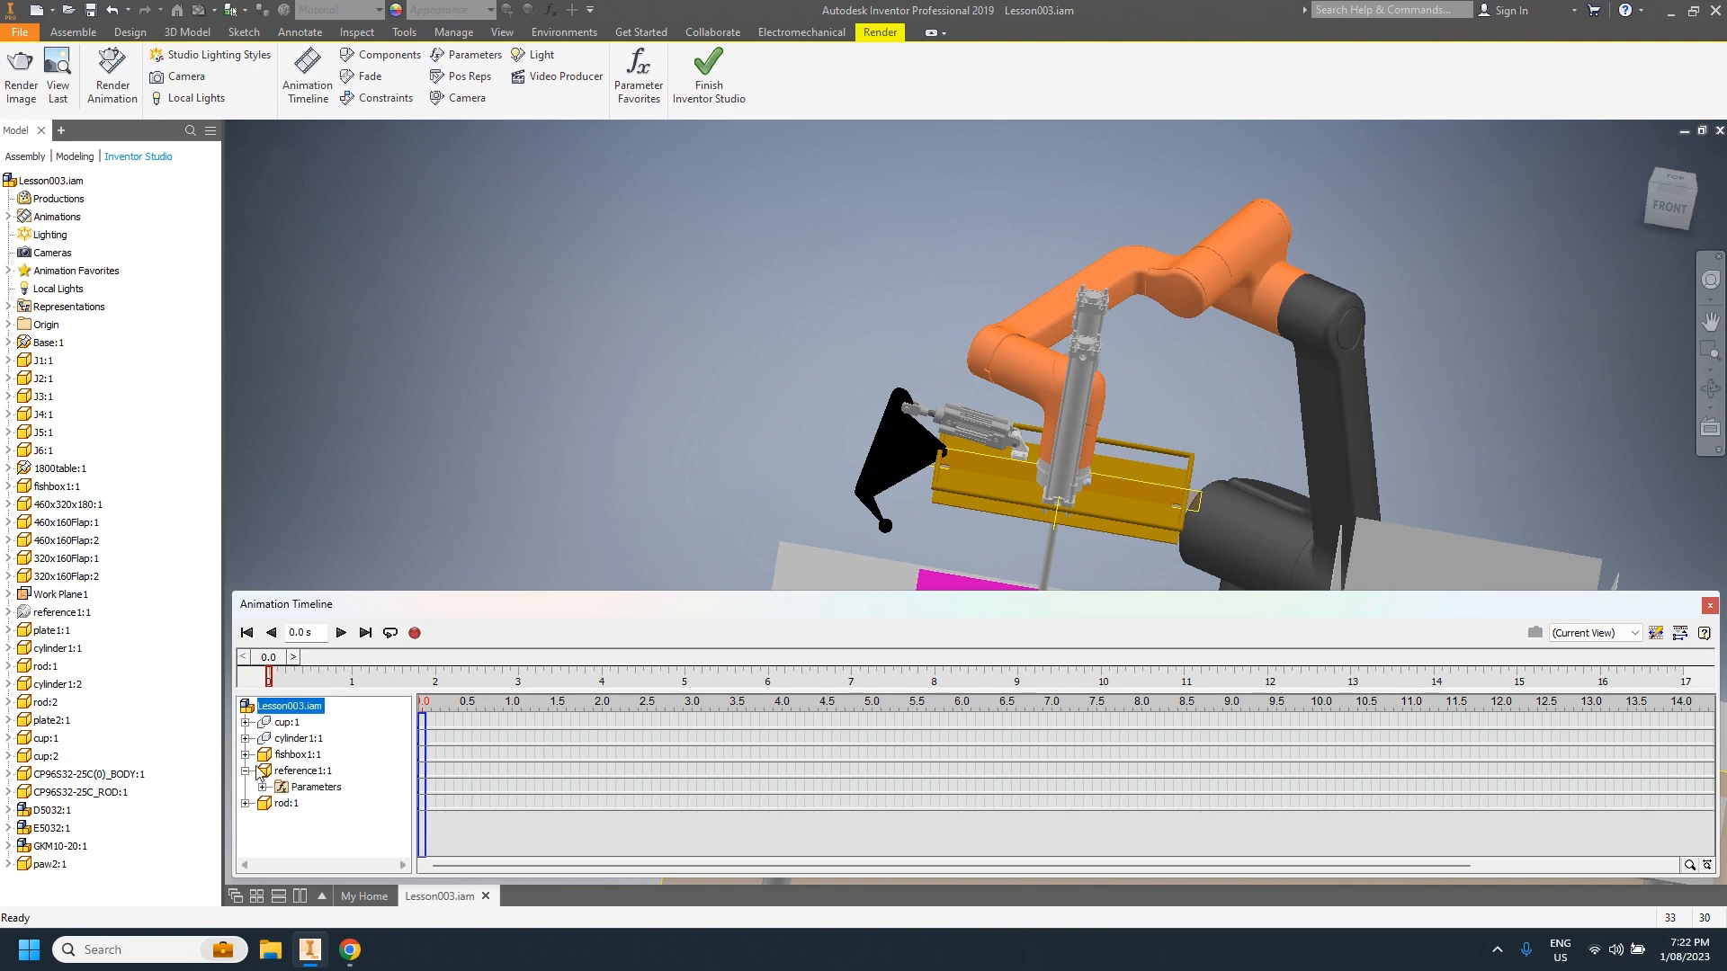
pyautogui.click(246, 756)
pyautogui.click(332, 771)
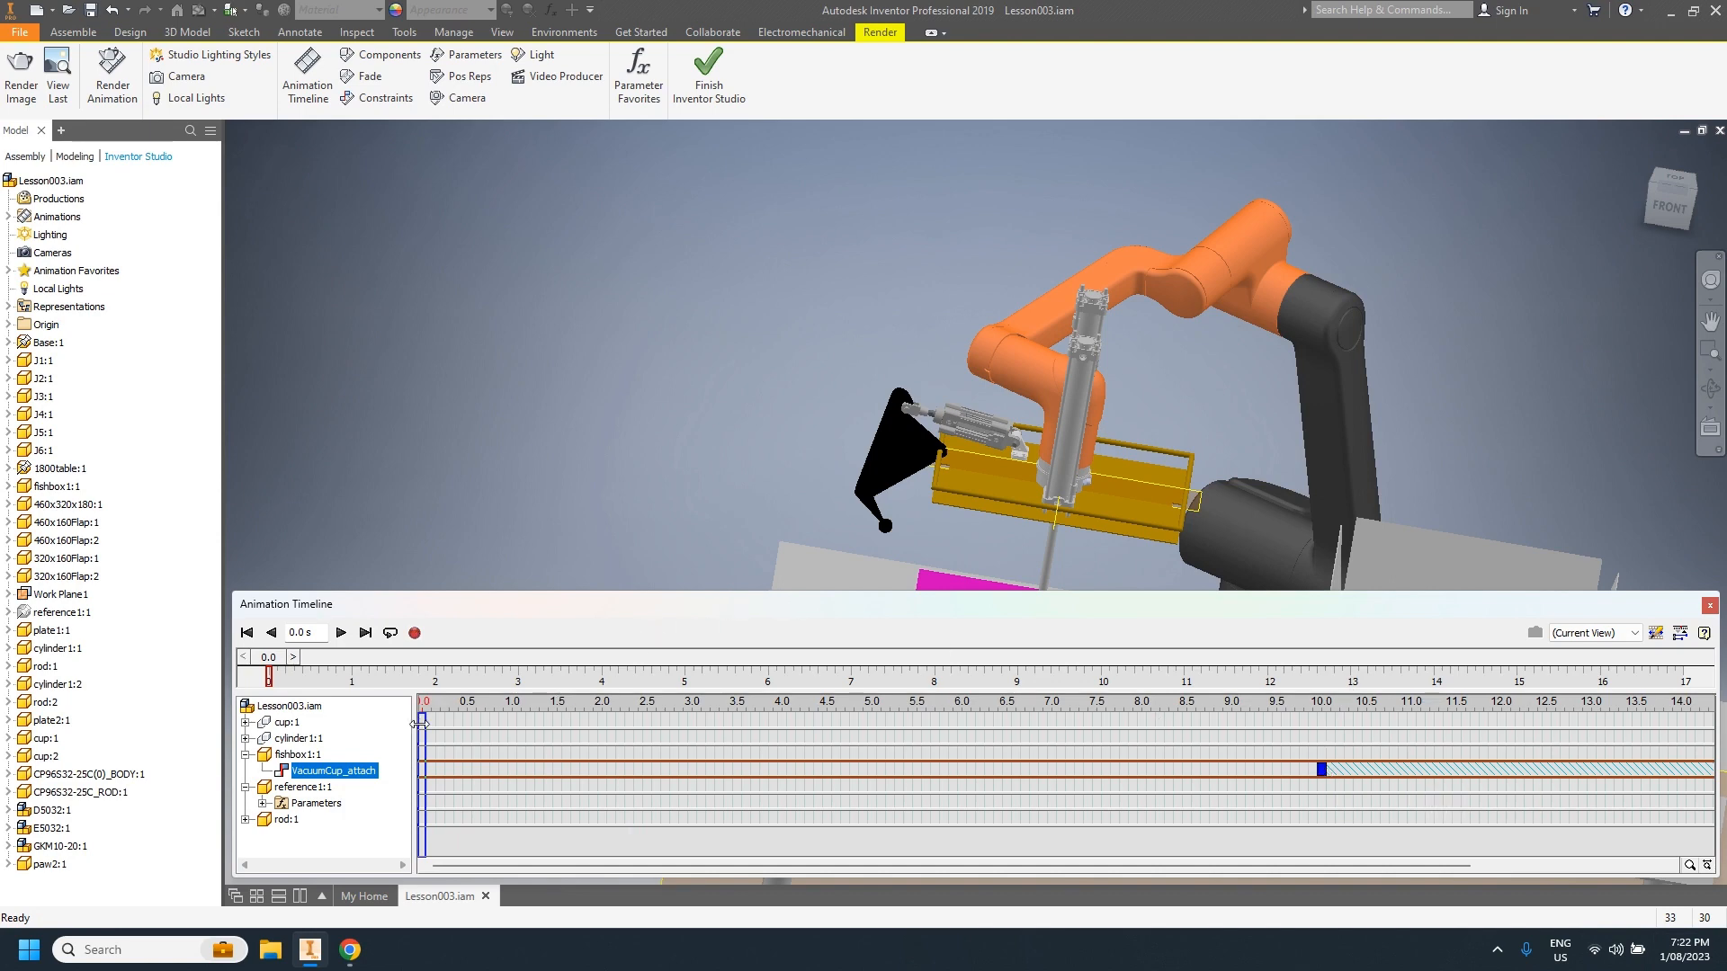
pyautogui.moveTo(423, 724); pyautogui.dragTo(1318, 727)
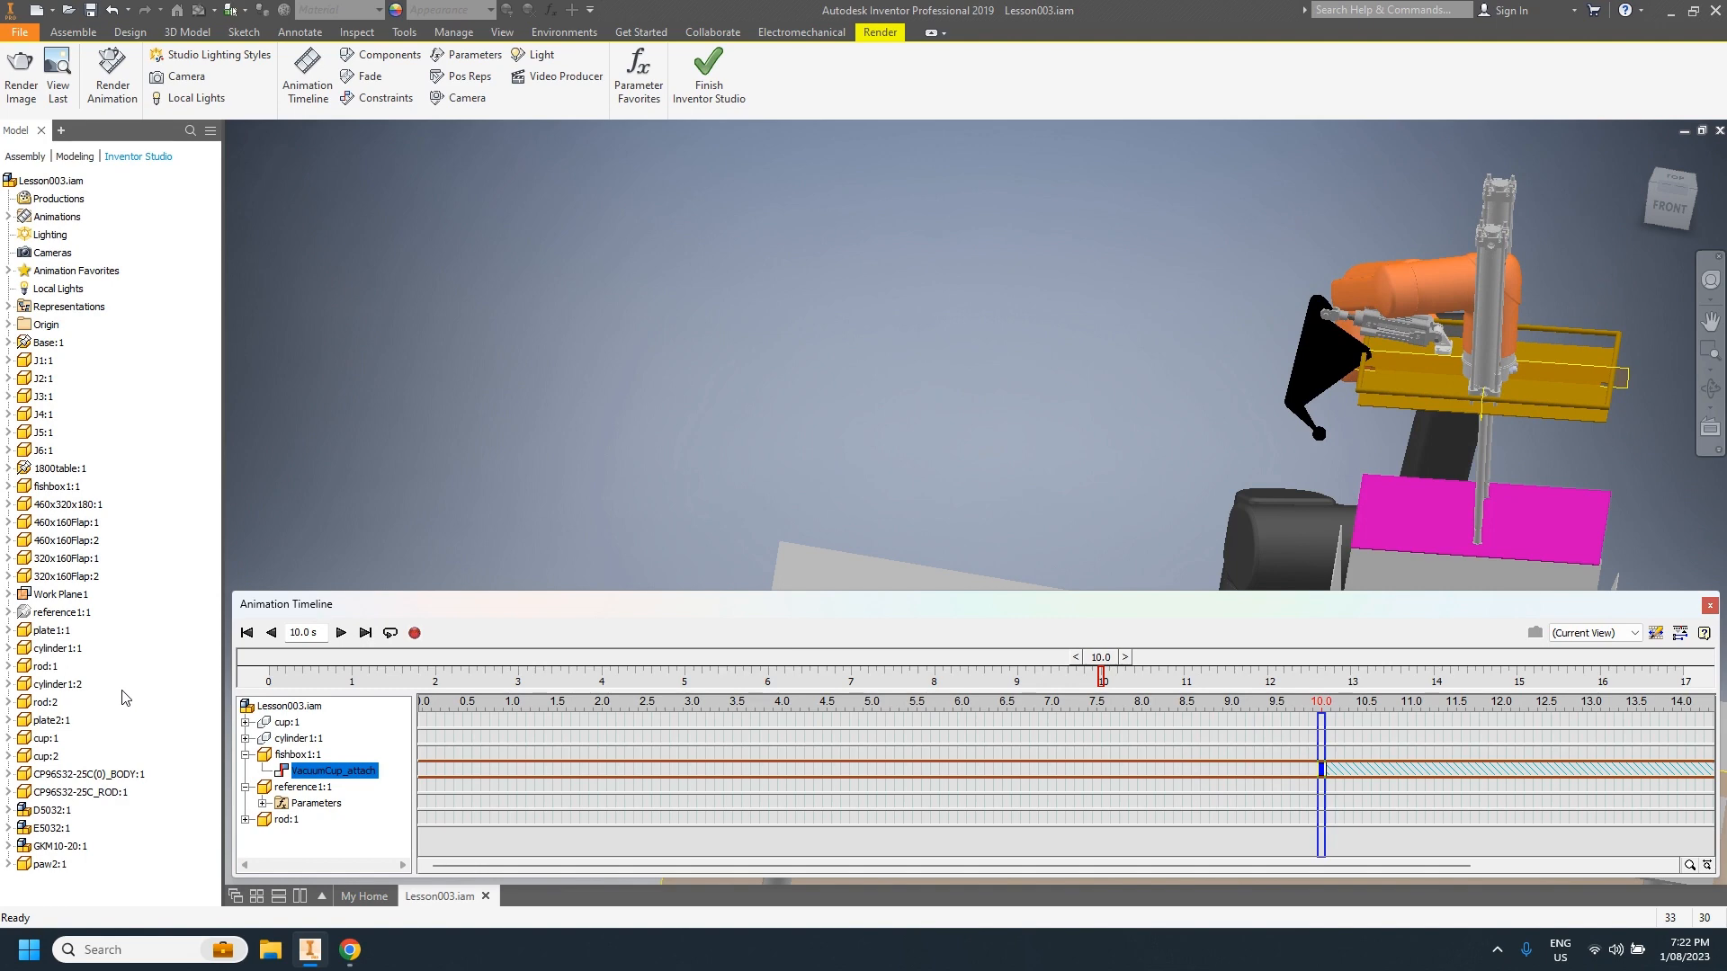
pyautogui.moveTo(1151, 466); pyautogui.dragTo(1009, 300, button='middle')
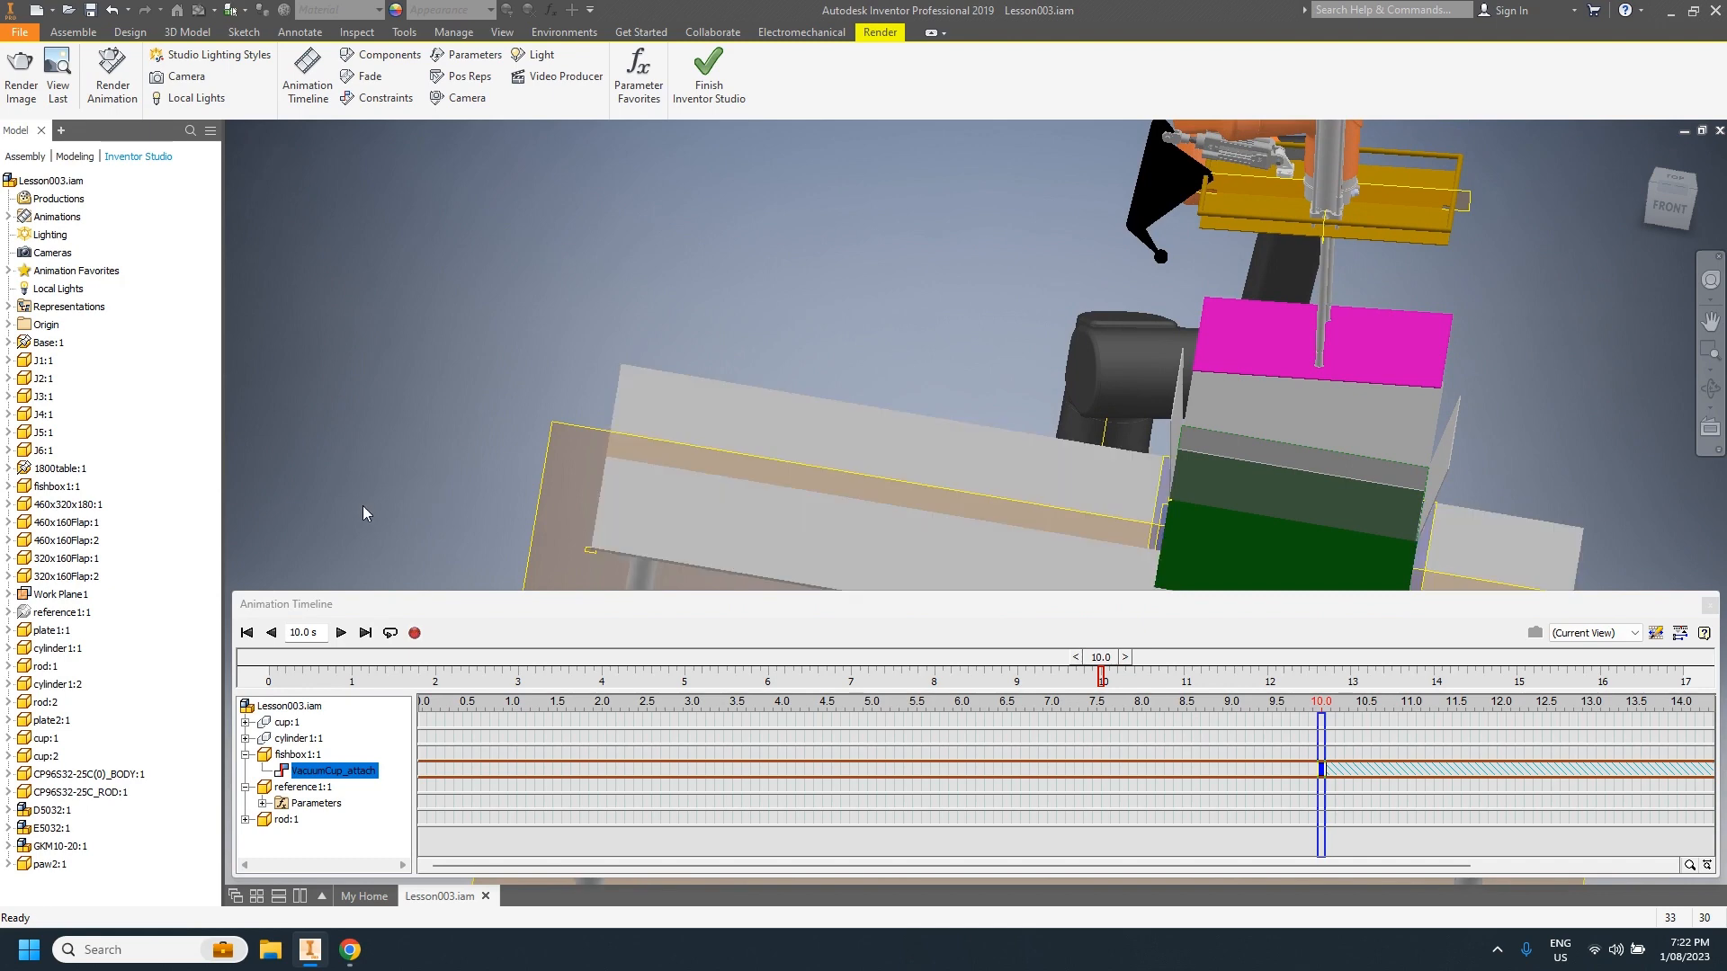
# Step: Set up a constraint animation for Insert:2 of the CP96S32-25C_ROD cylinder rod with an end value of 0 mm
pyautogui.click(374, 100)
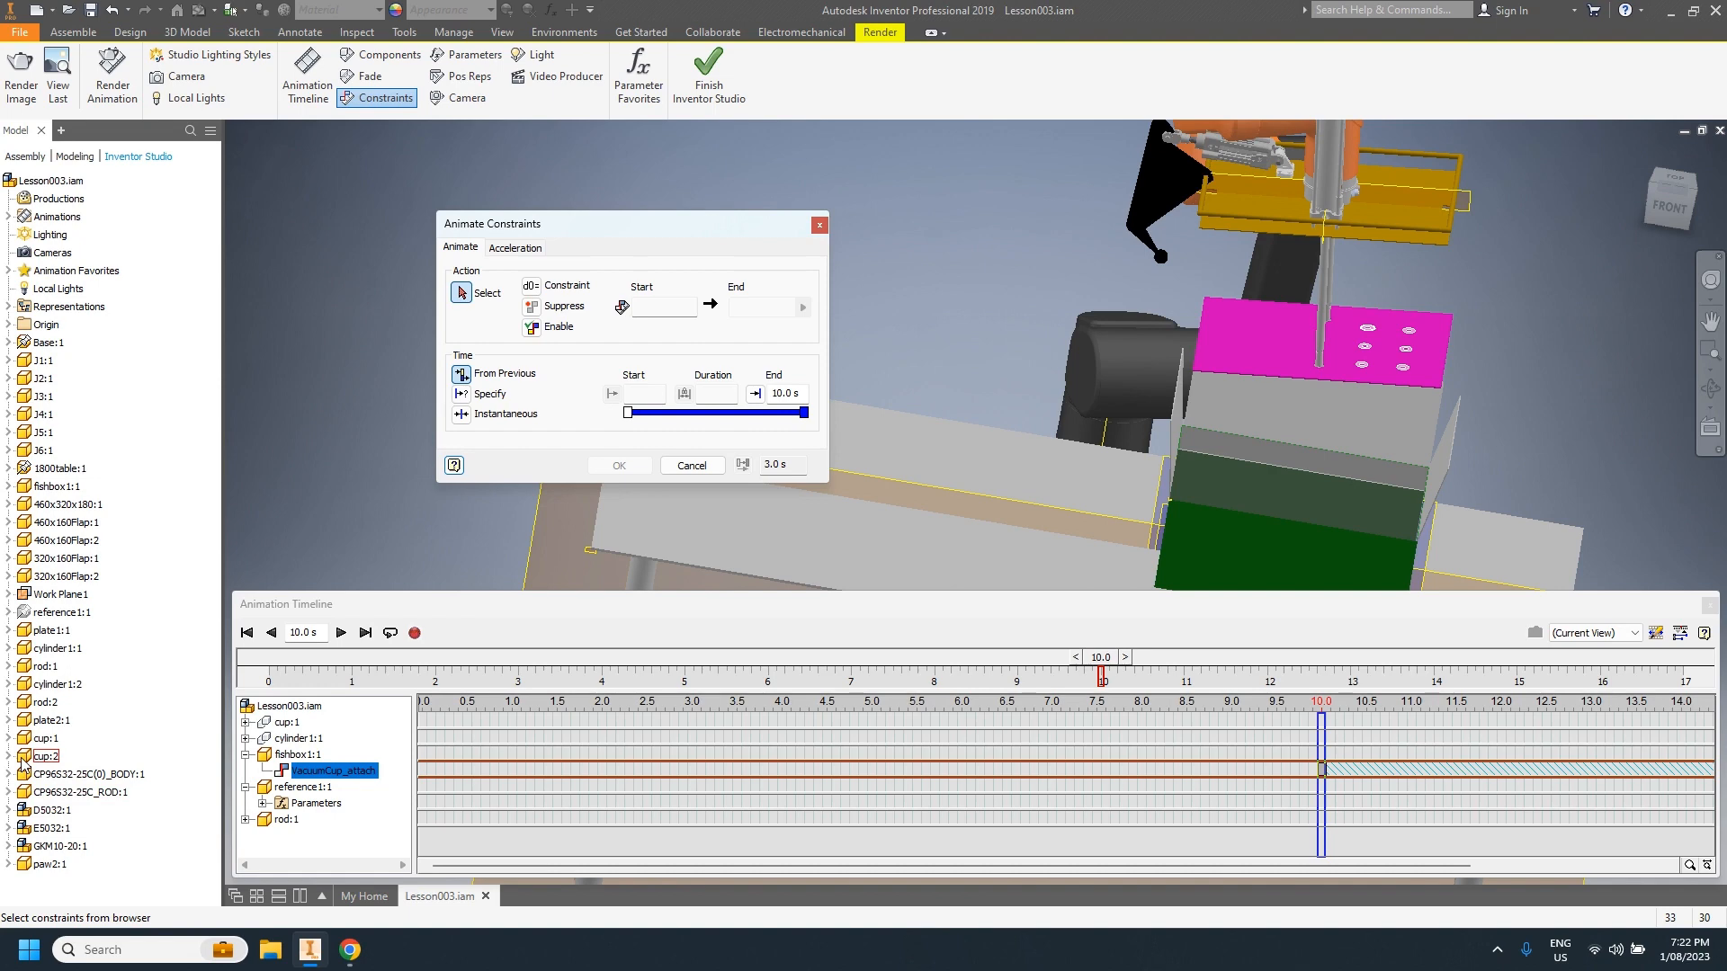
pyautogui.click(8, 793)
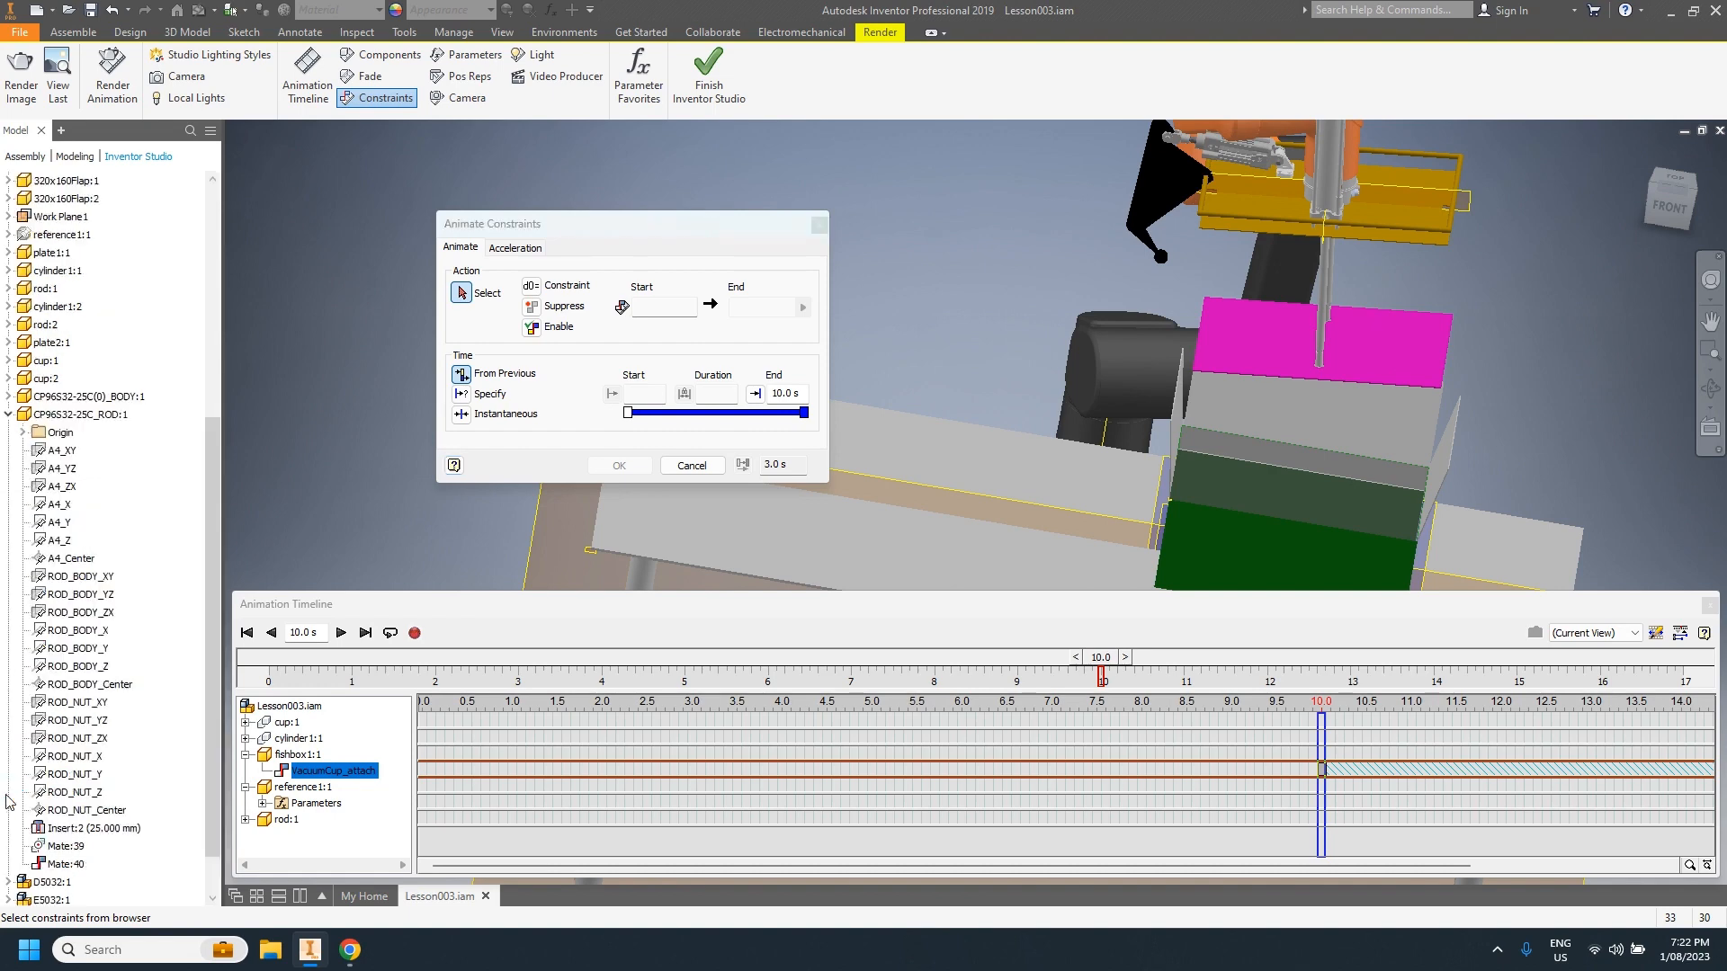
pyautogui.click(68, 831)
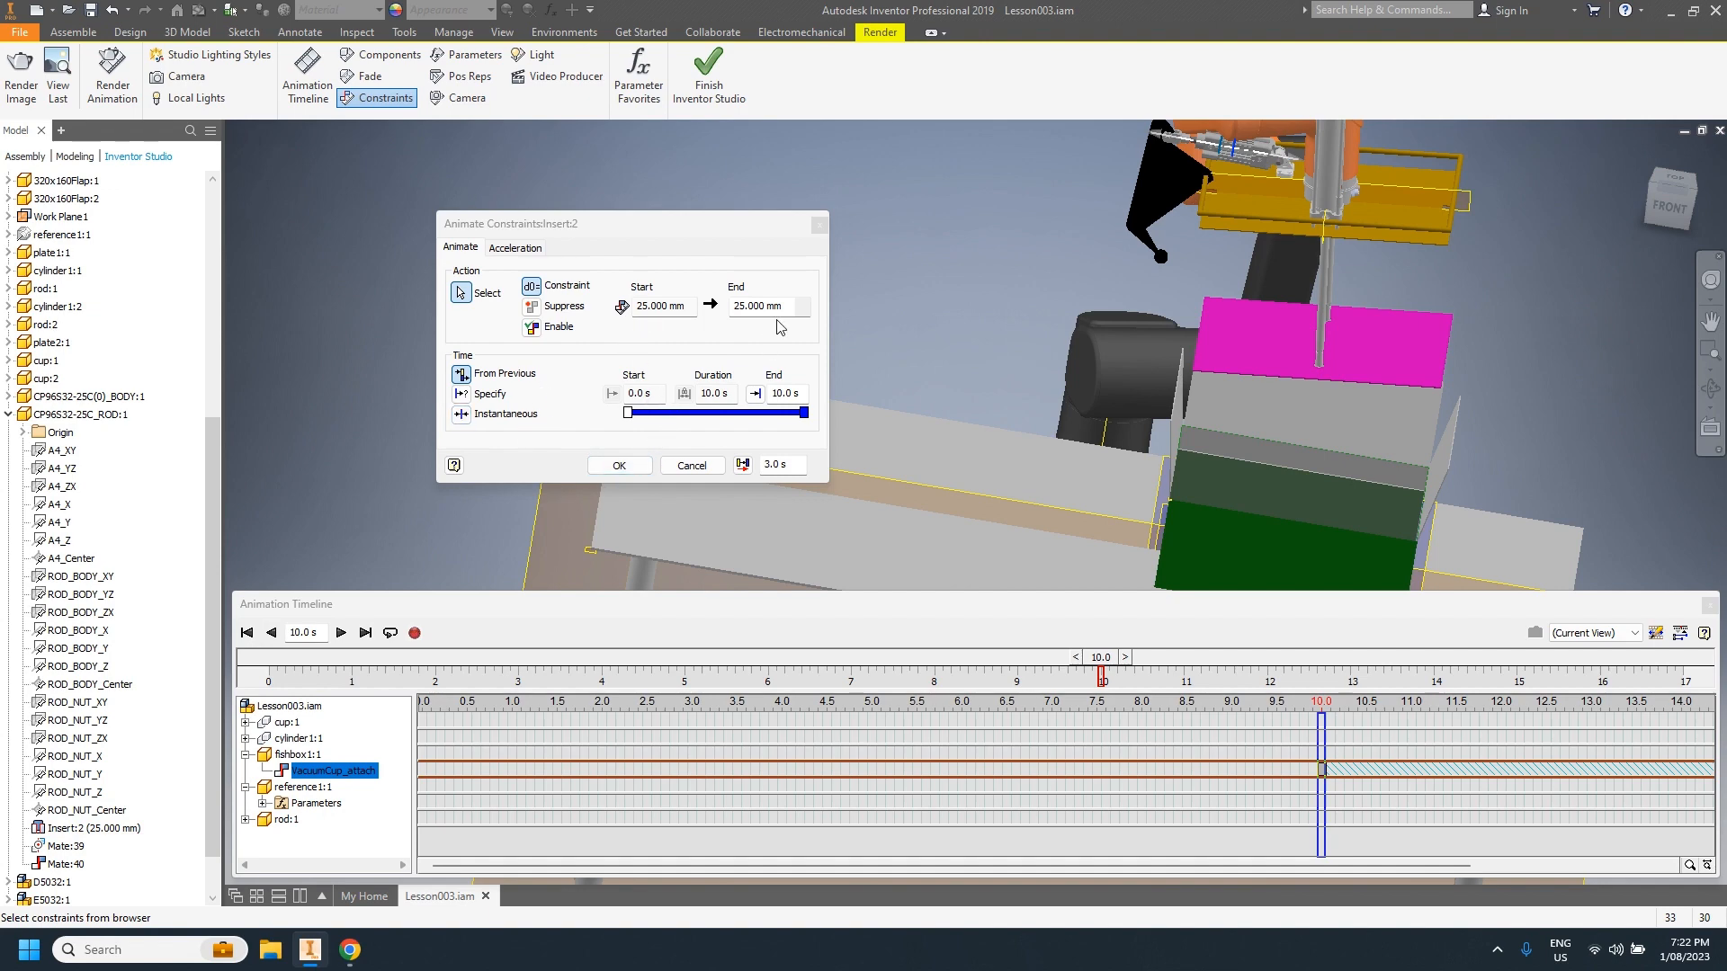
pyautogui.click(736, 307)
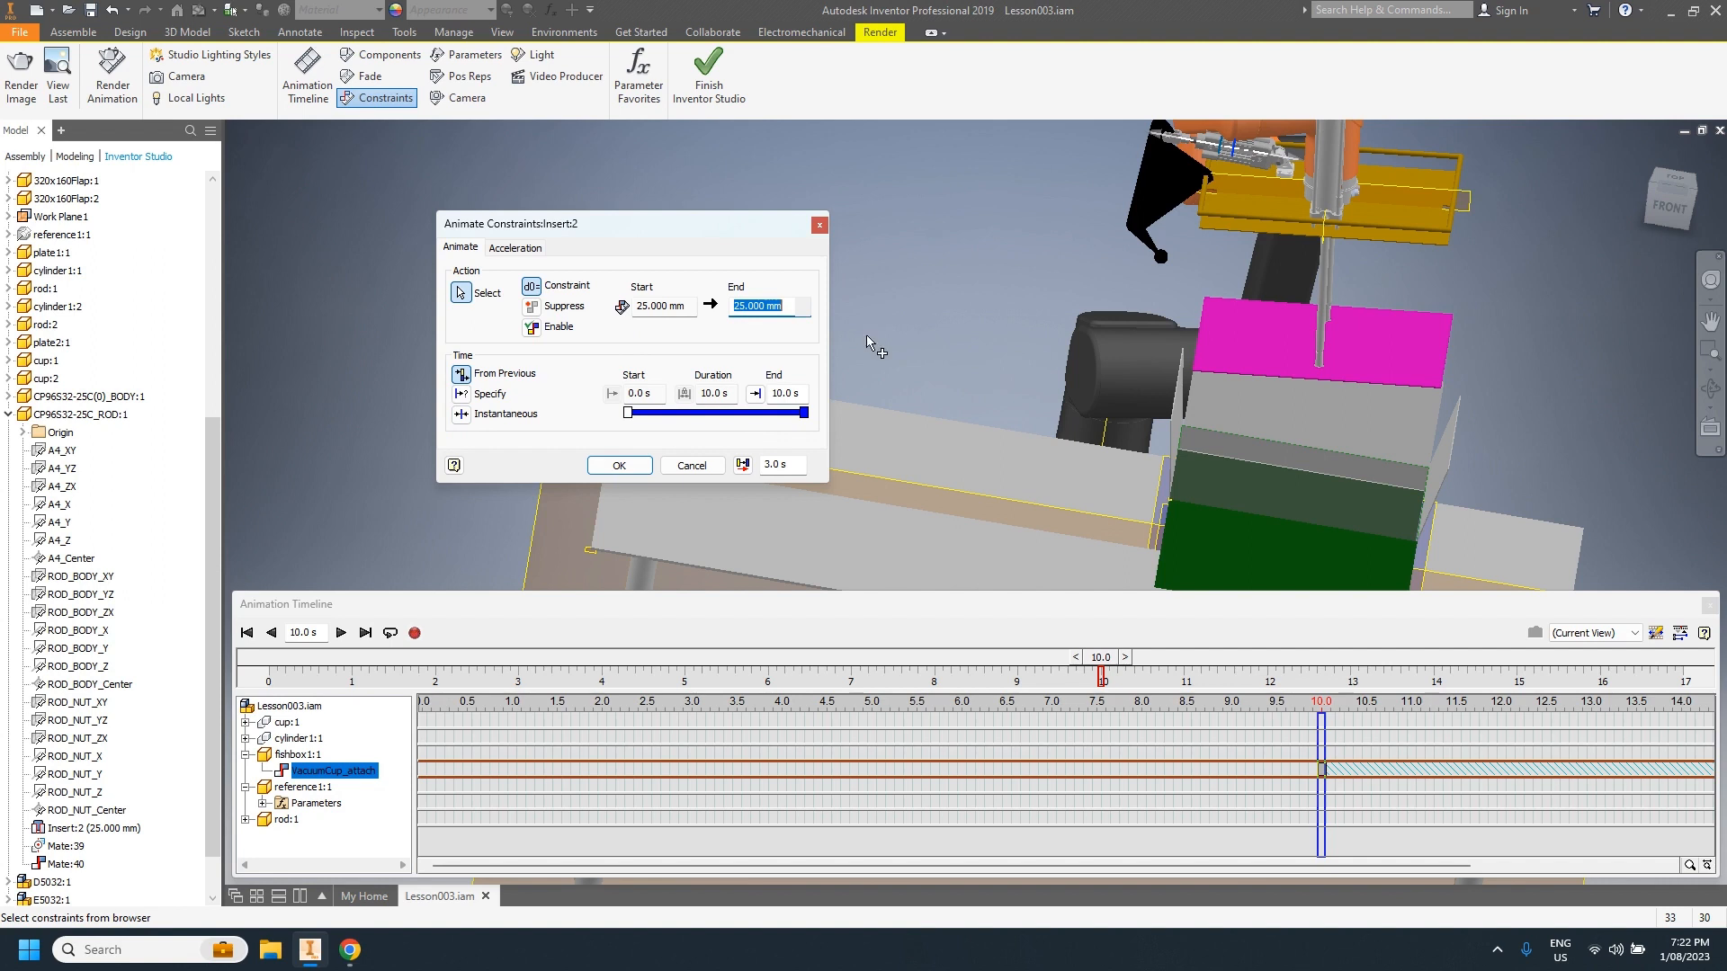
pyautogui.write('0')
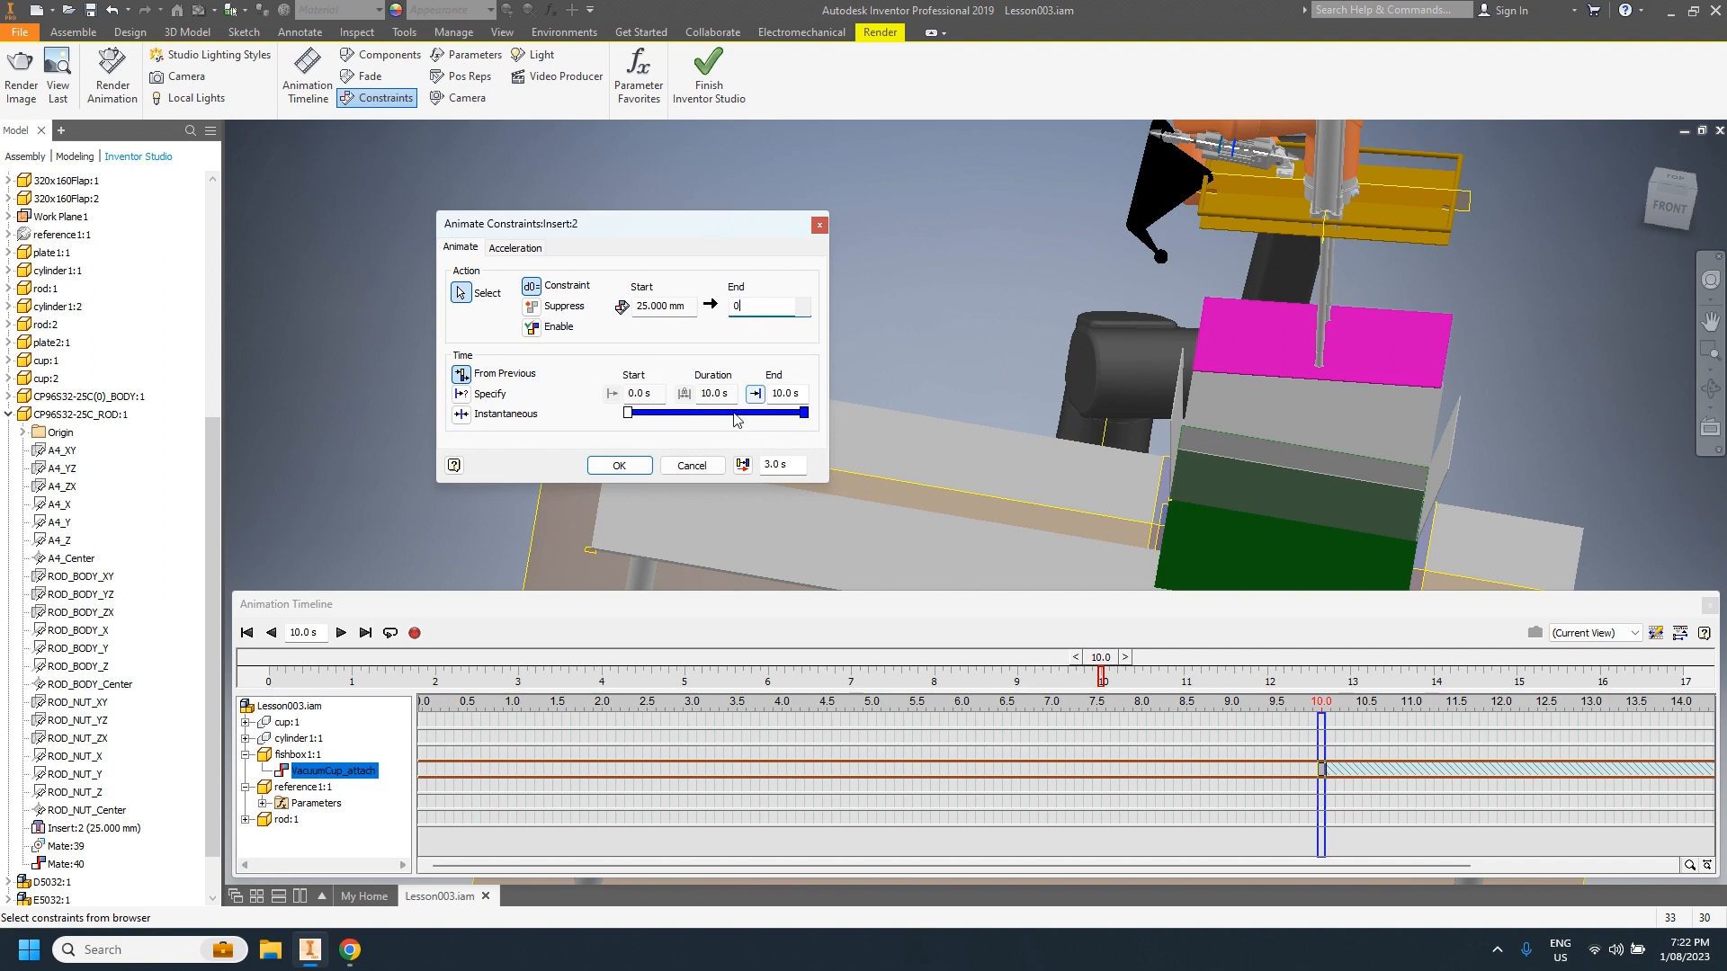
# Step: Specify a start time of 15 s and a duration of 2 s for the Insert:2 animation and create it
pyautogui.click(466, 398)
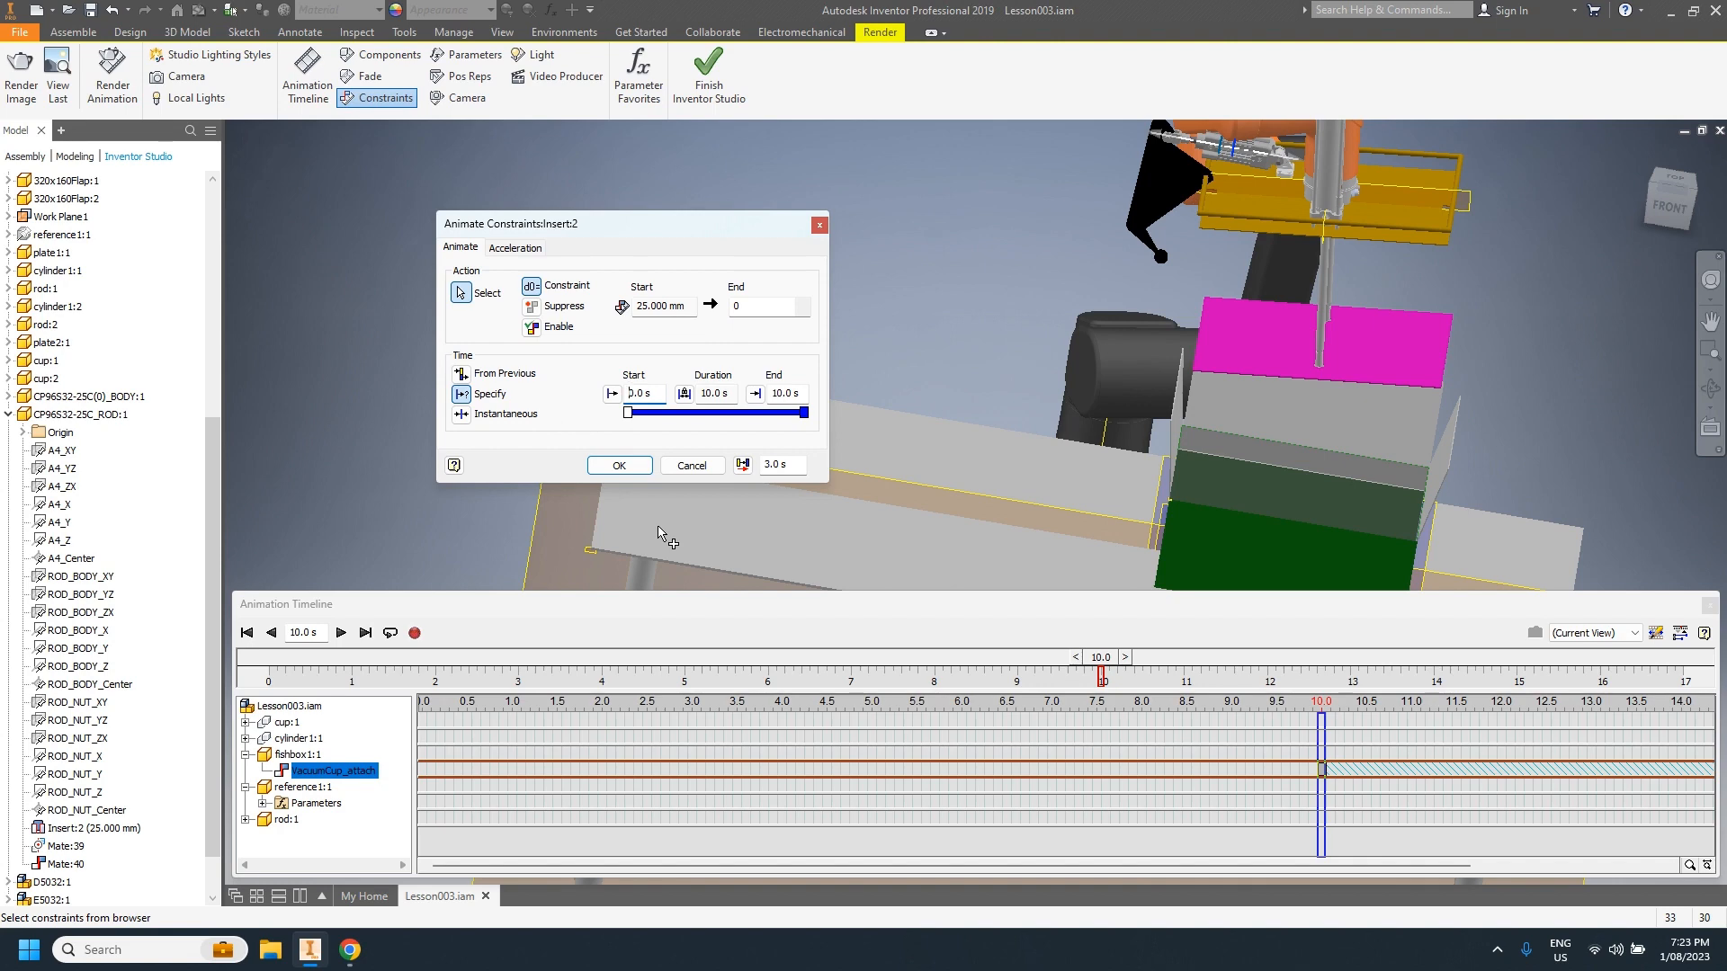
pyautogui.write('15')
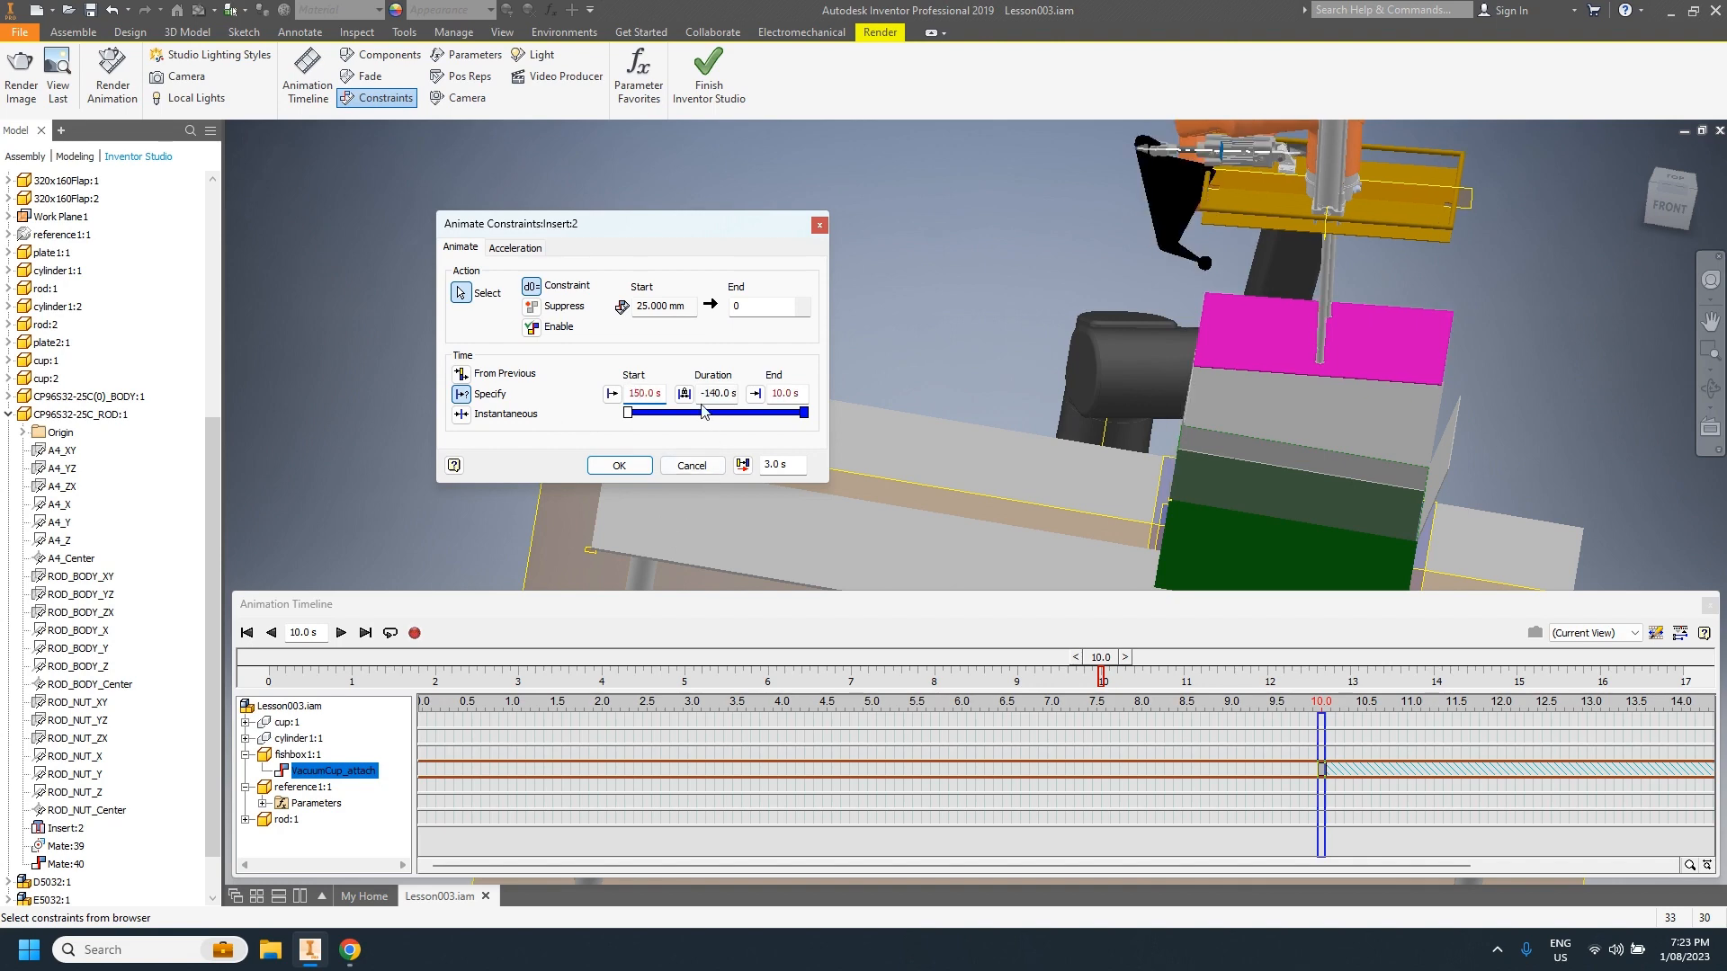
pyautogui.press('Delete')
pyautogui.press('Delete')
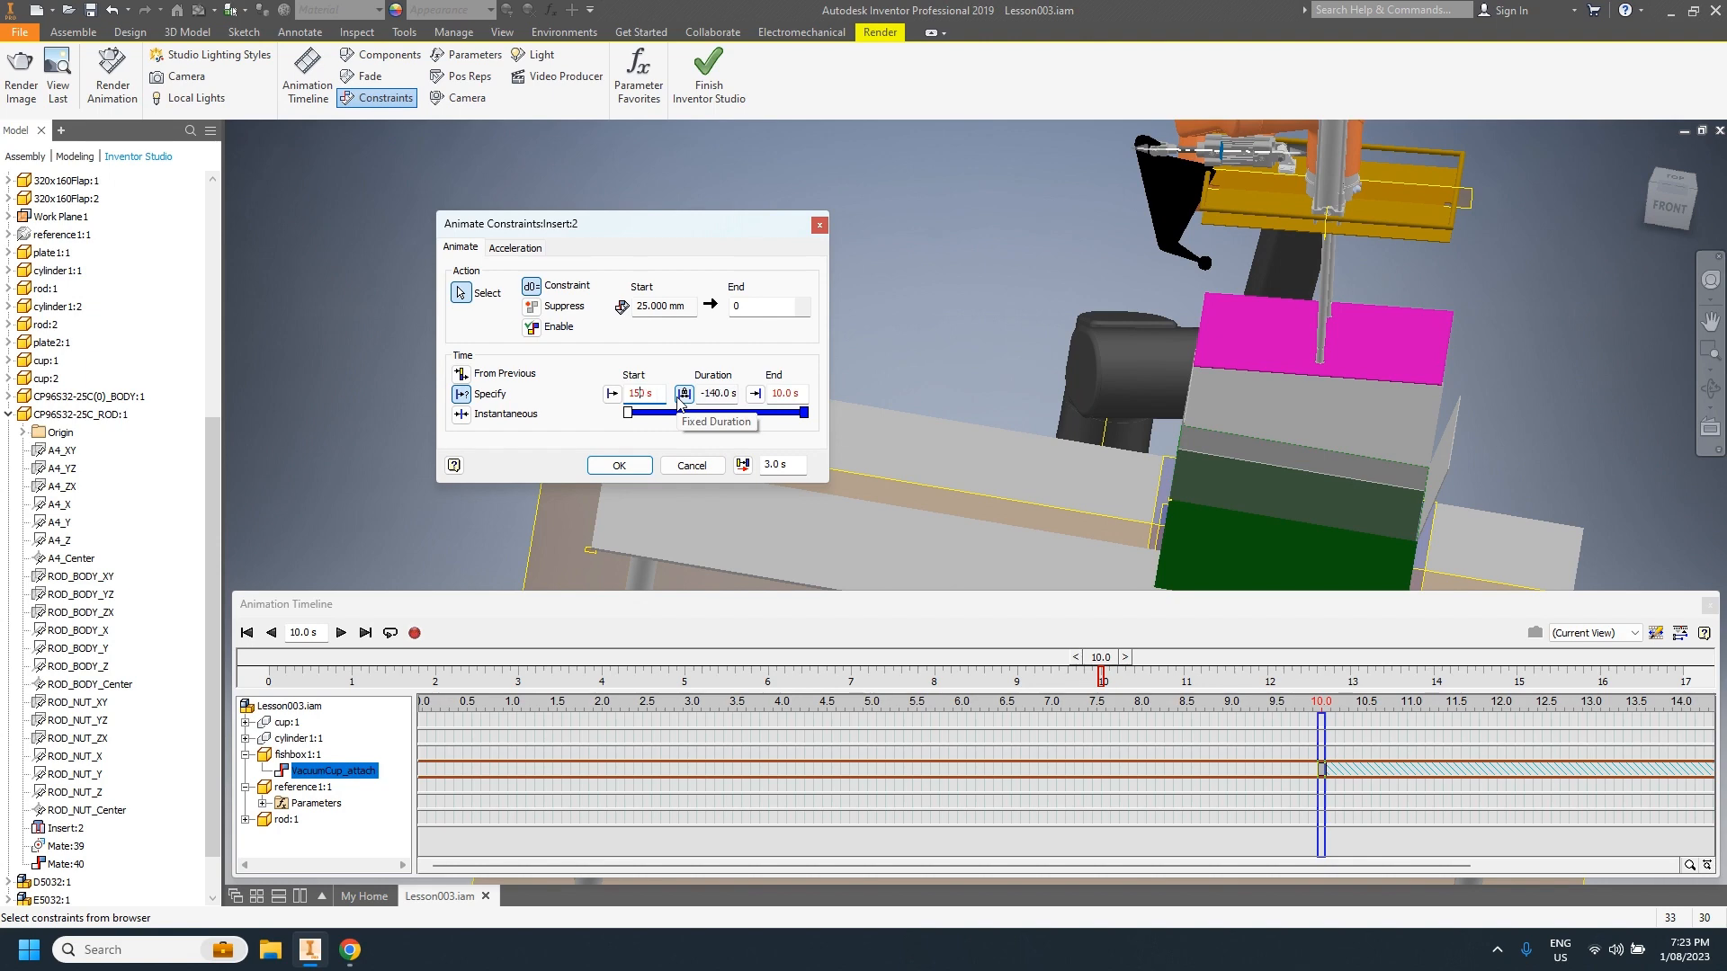
pyautogui.press('Delete')
pyautogui.press('Delete')
pyautogui.click(682, 400)
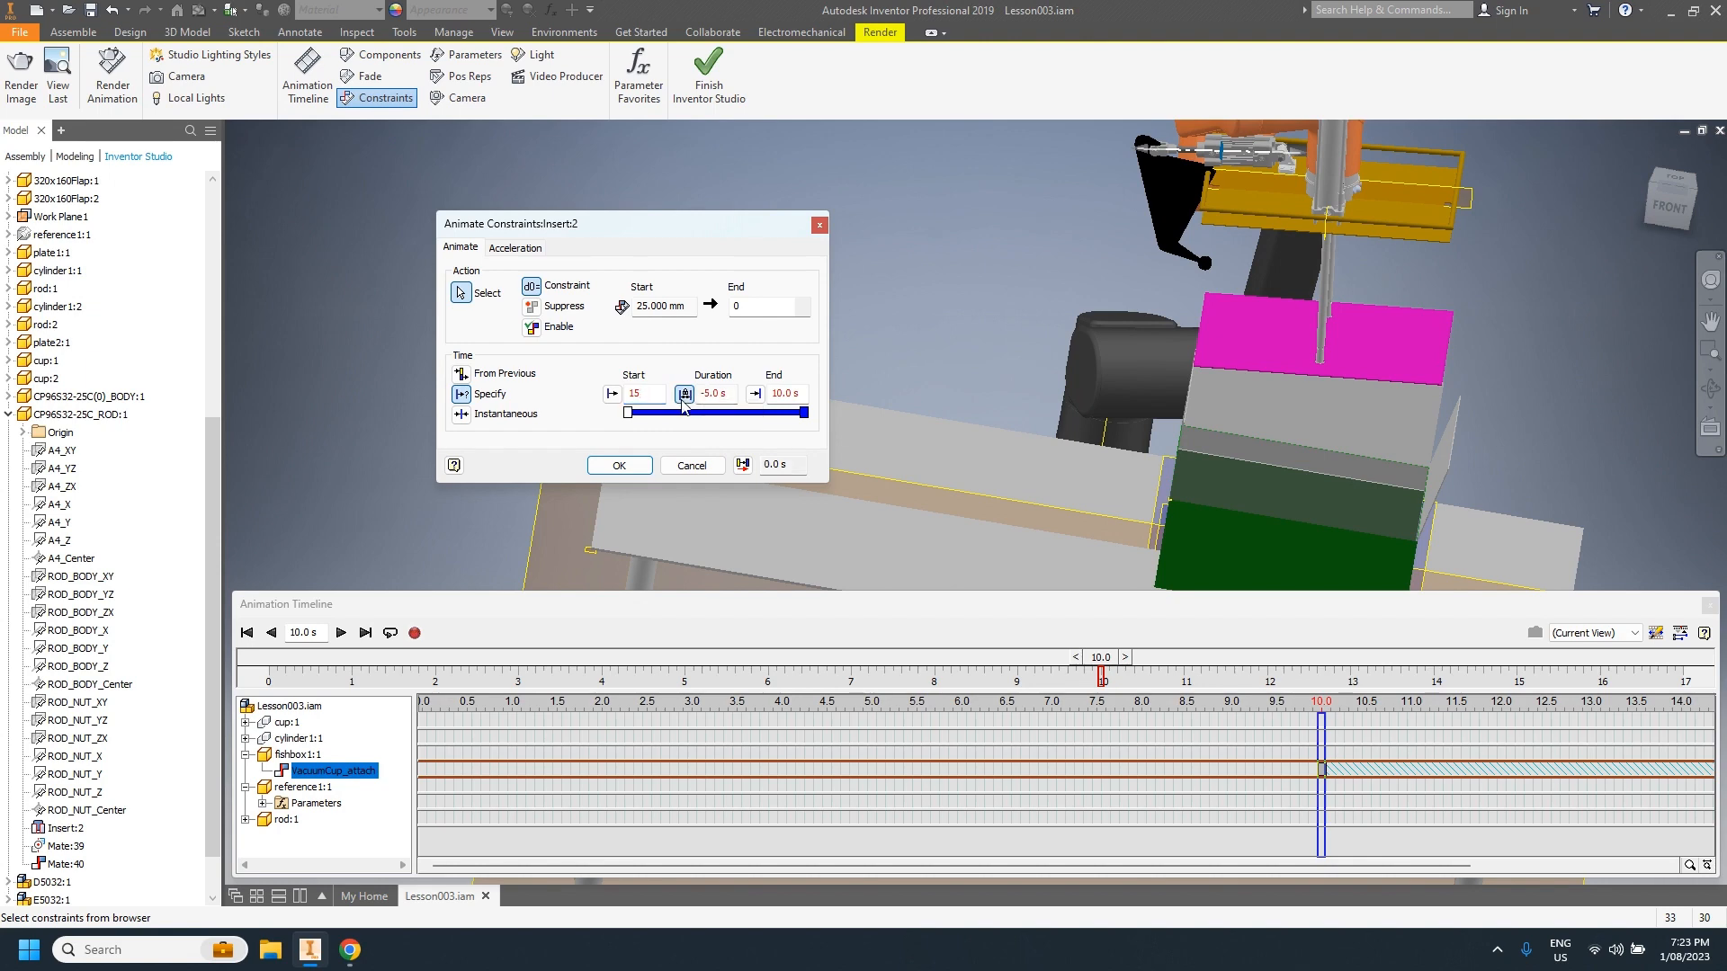
pyautogui.doubleClick(726, 394)
pyautogui.write('2')
pyautogui.click(619, 466)
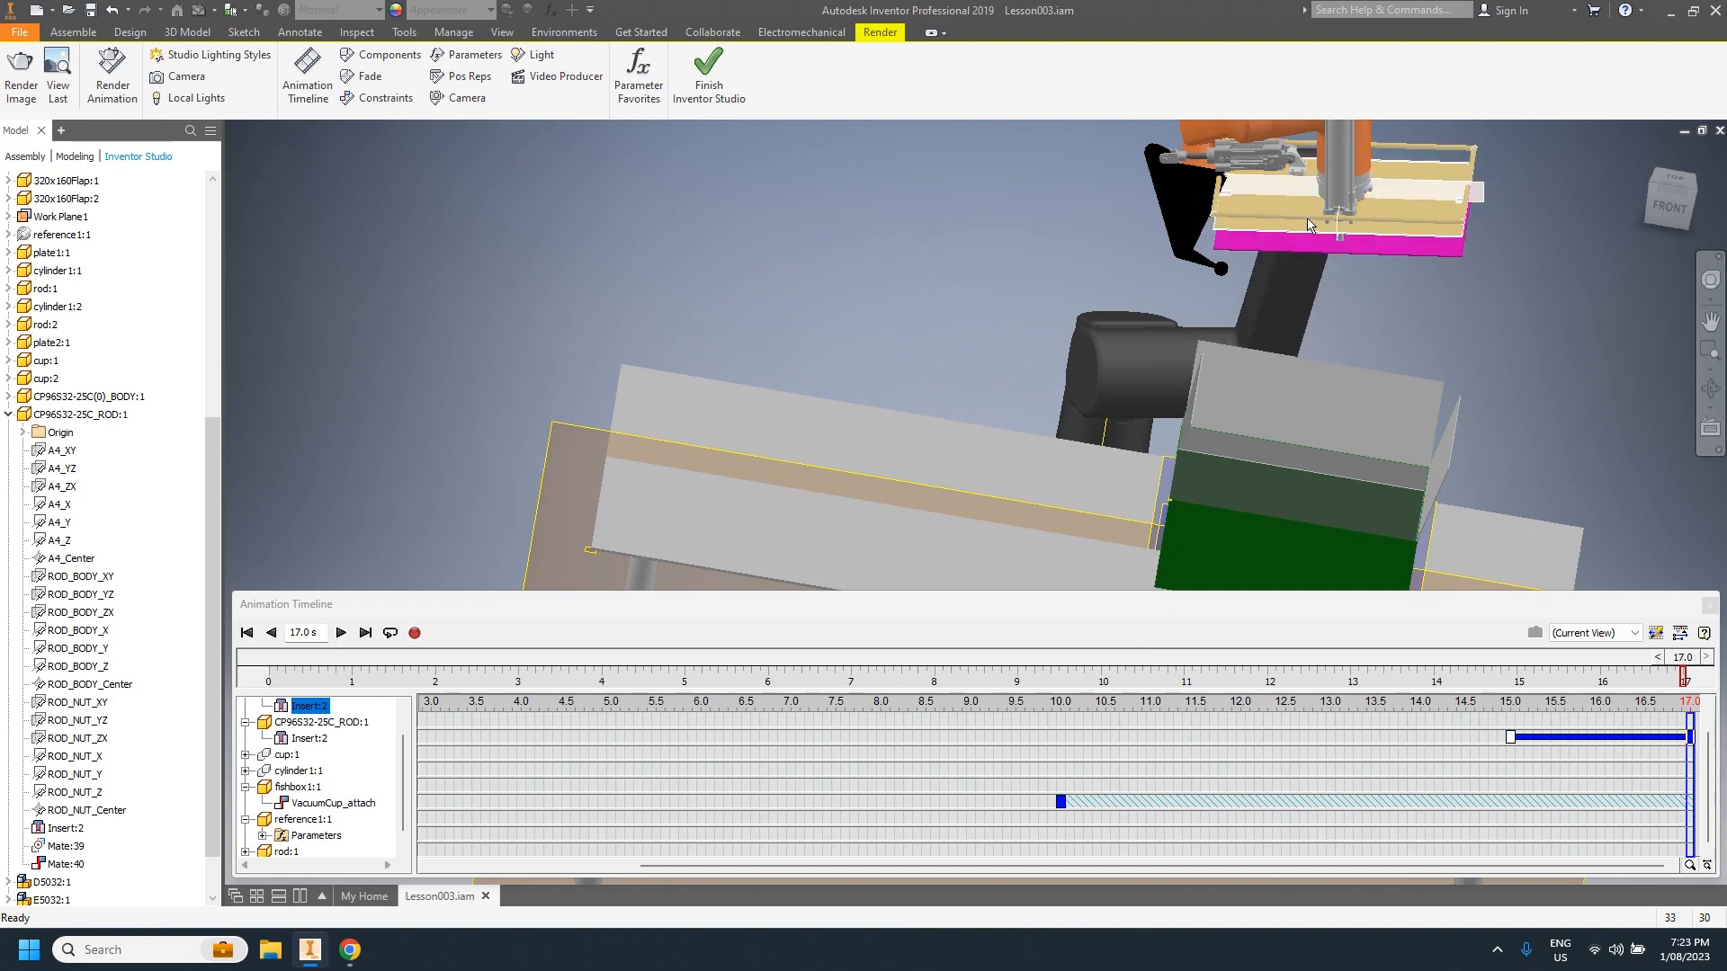
# Step: Check fishbox1's VacuumCup_attach action against the magenta plate at 17 s, and exit Inventor Studio
pyautogui.click(1386, 243)
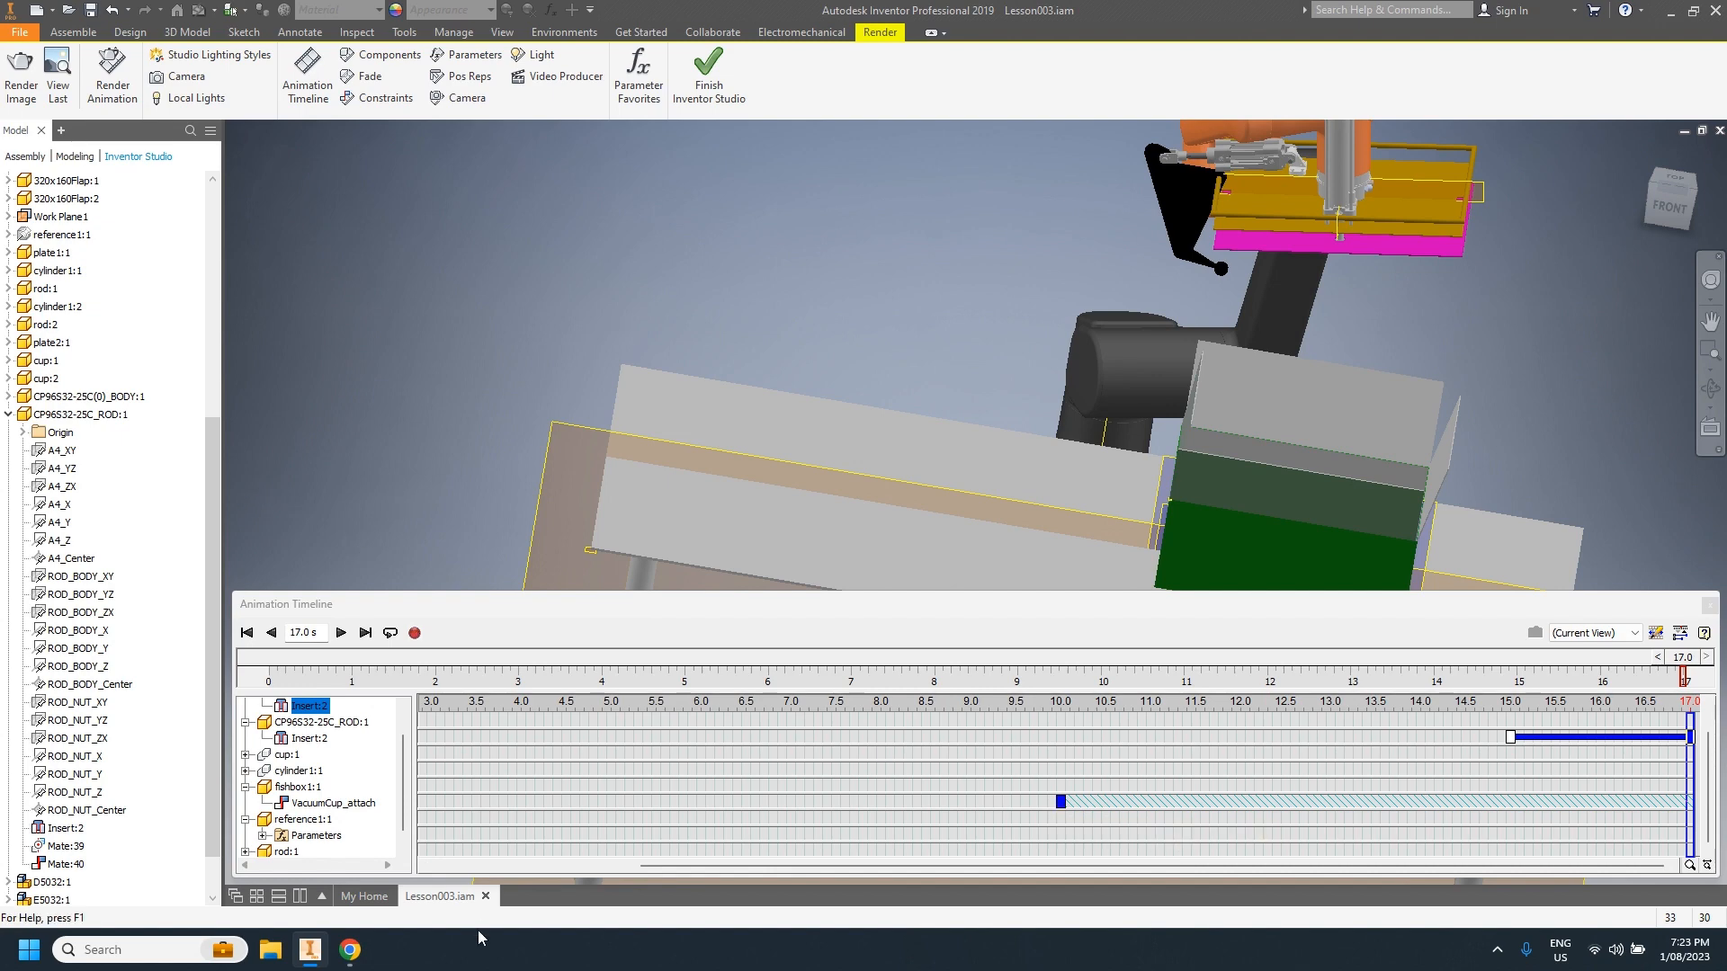
pyautogui.click(328, 803)
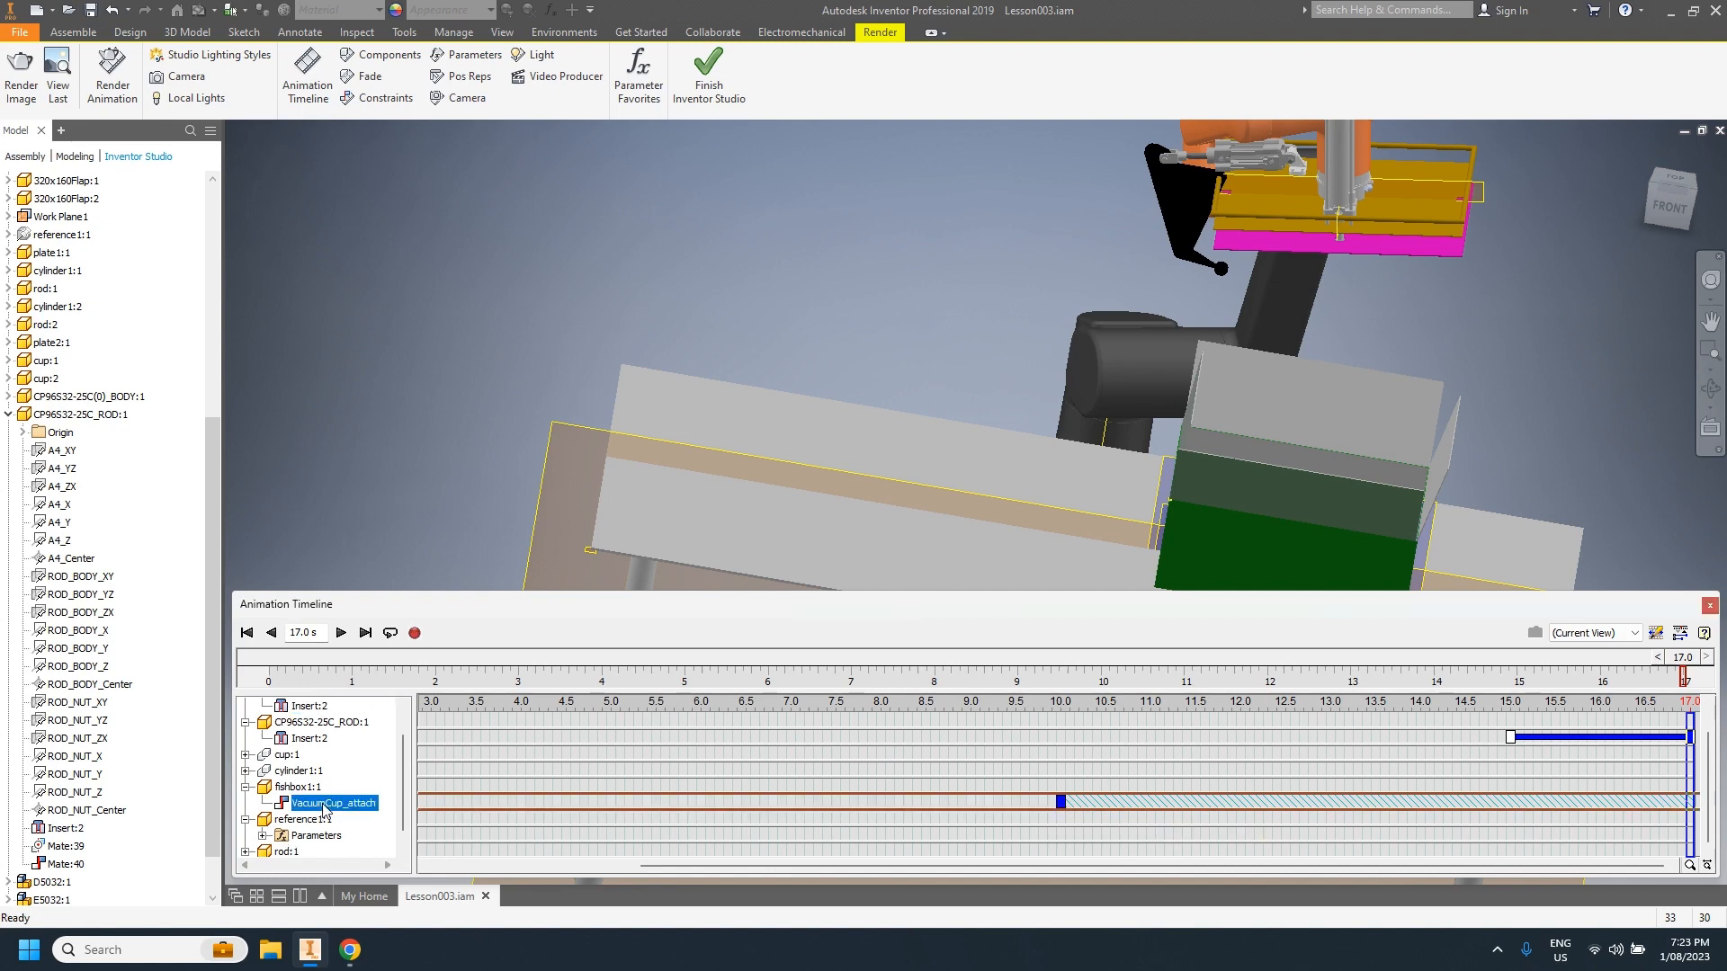
pyautogui.click(712, 90)
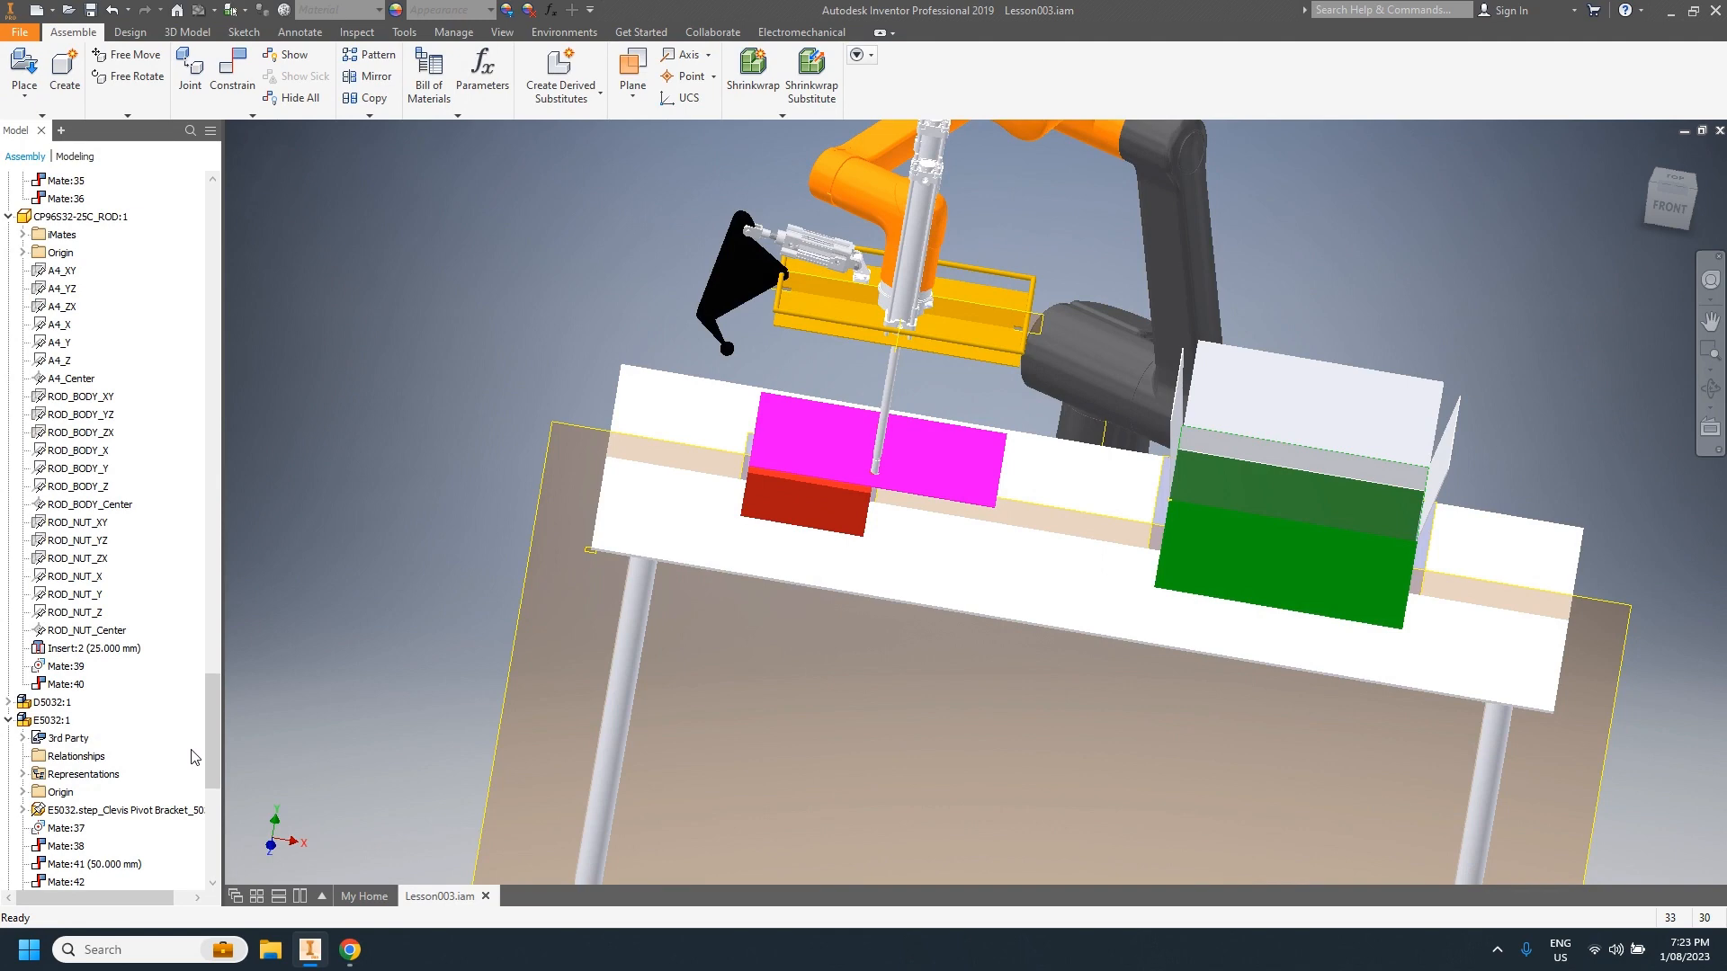
# Step: Start an assembly constraint with the underside of the magenta plate as the first selection
pyautogui.keyDown('shift'); pyautogui.moveTo(689, 626); pyautogui.dragTo(834, 587, button='middle'); pyautogui.keyUp('shift')
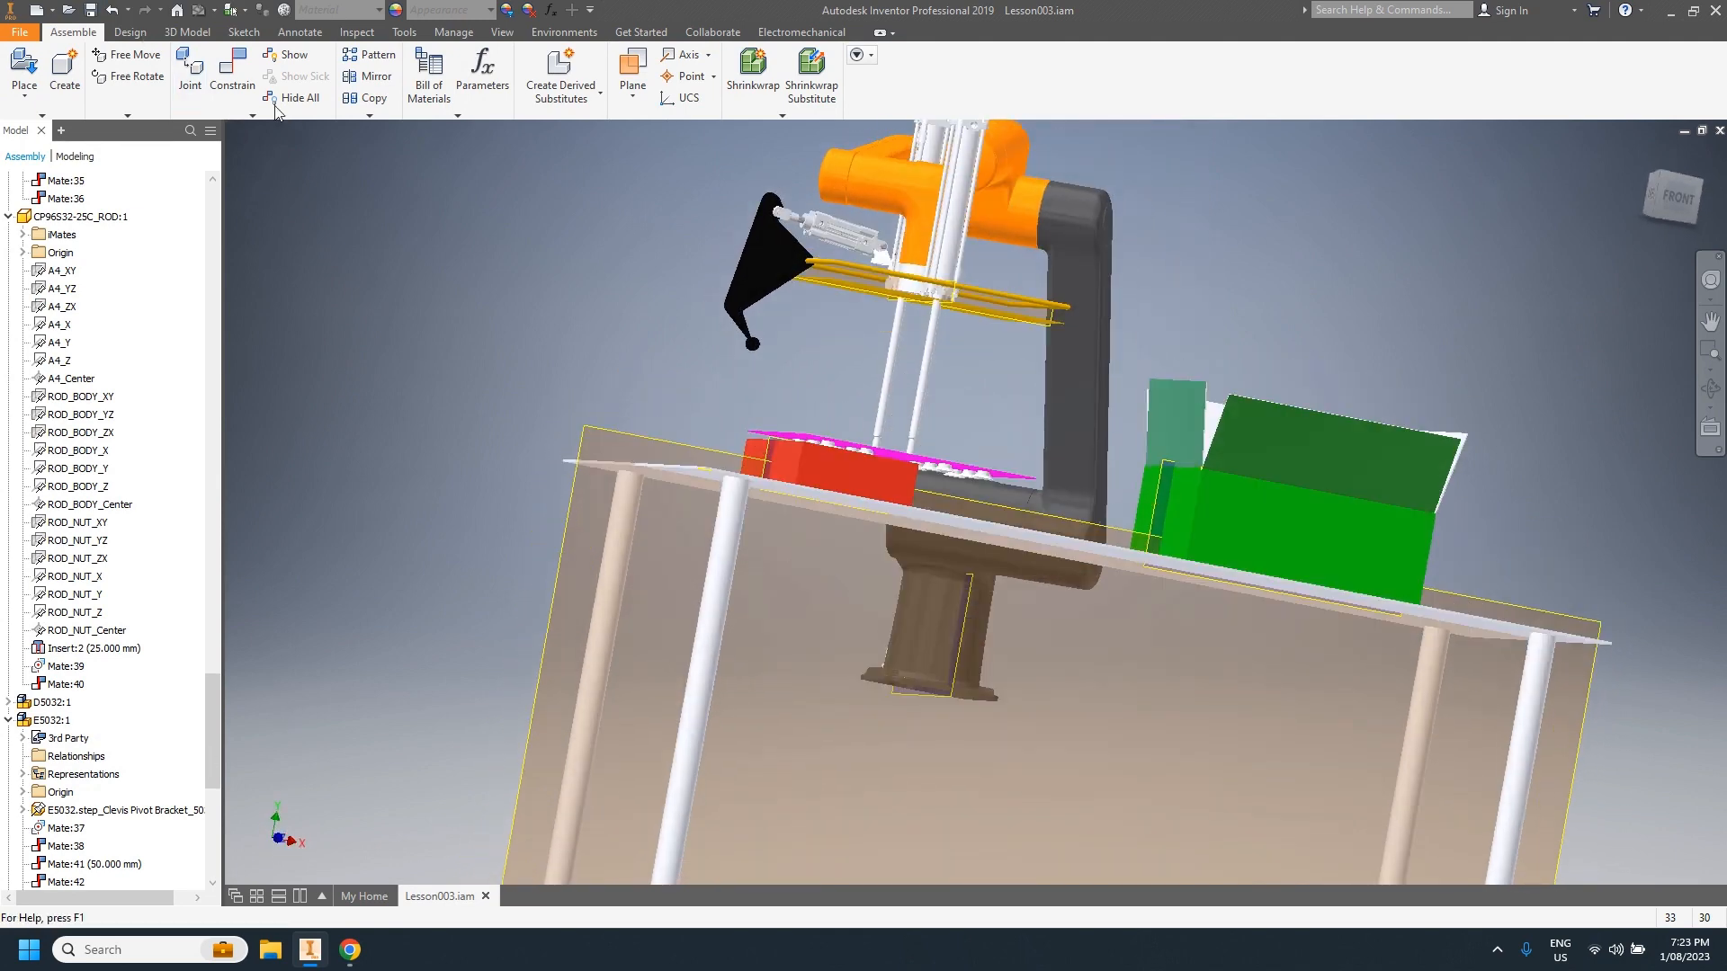
pyautogui.press('c')
pyautogui.scroll(3, 962, 443)
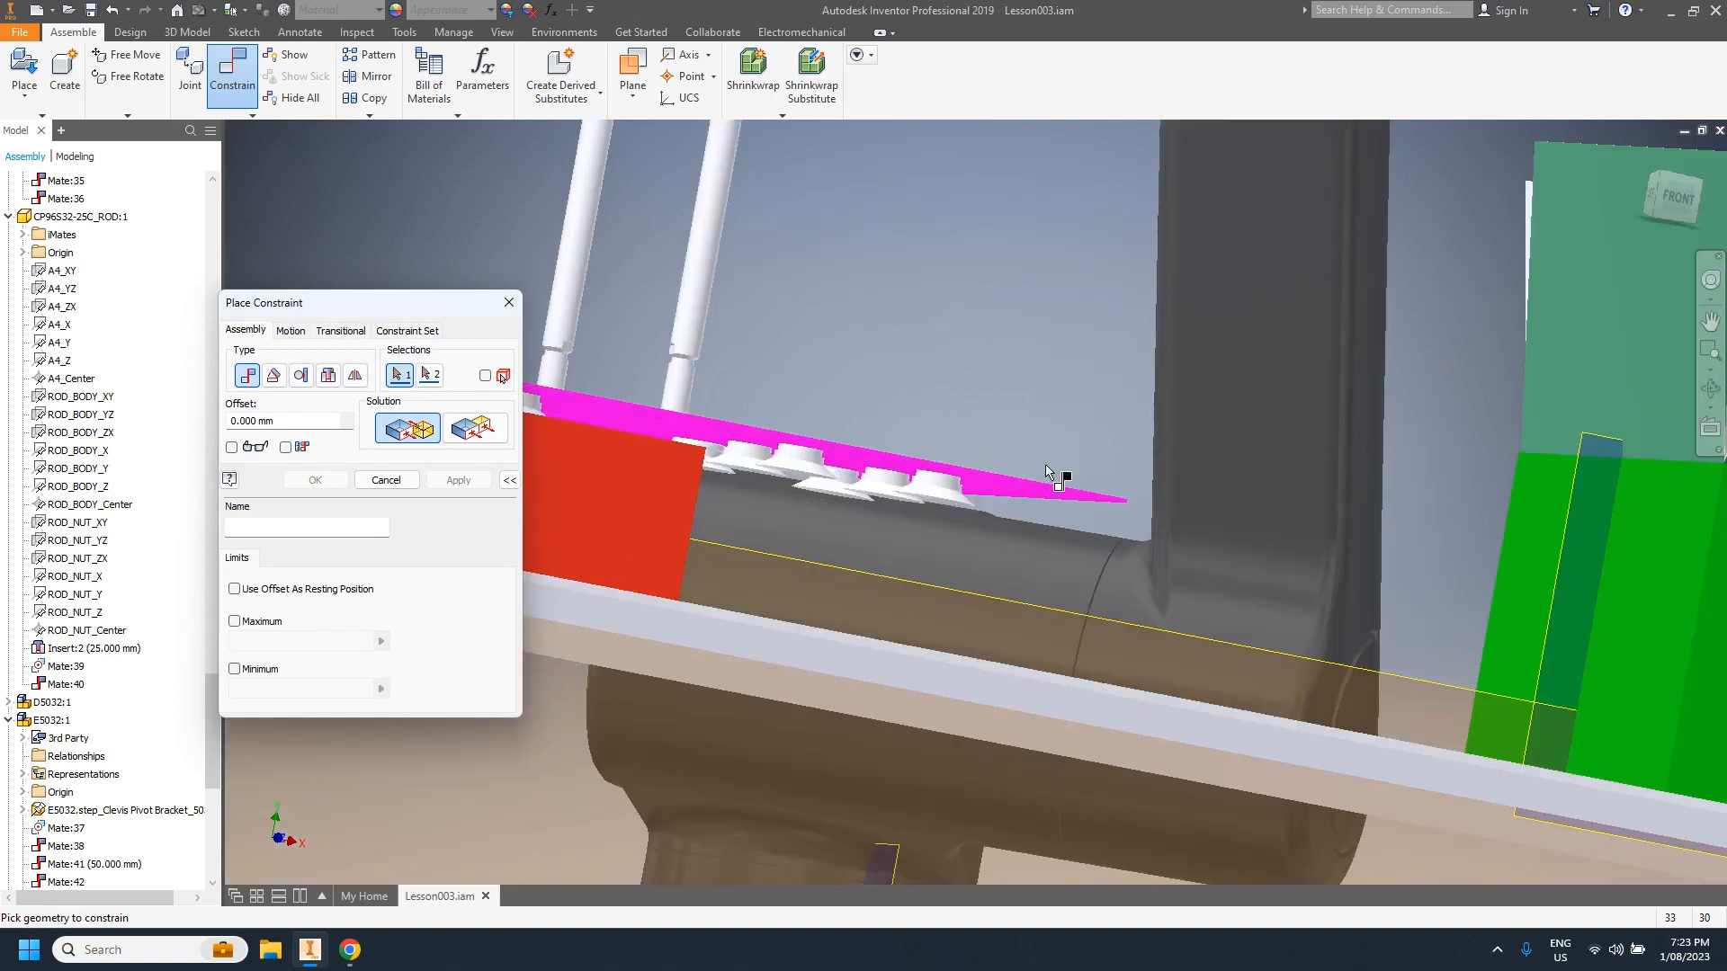
pyautogui.scroll(2, 1060, 478)
pyautogui.scroll(-1, 1049, 435)
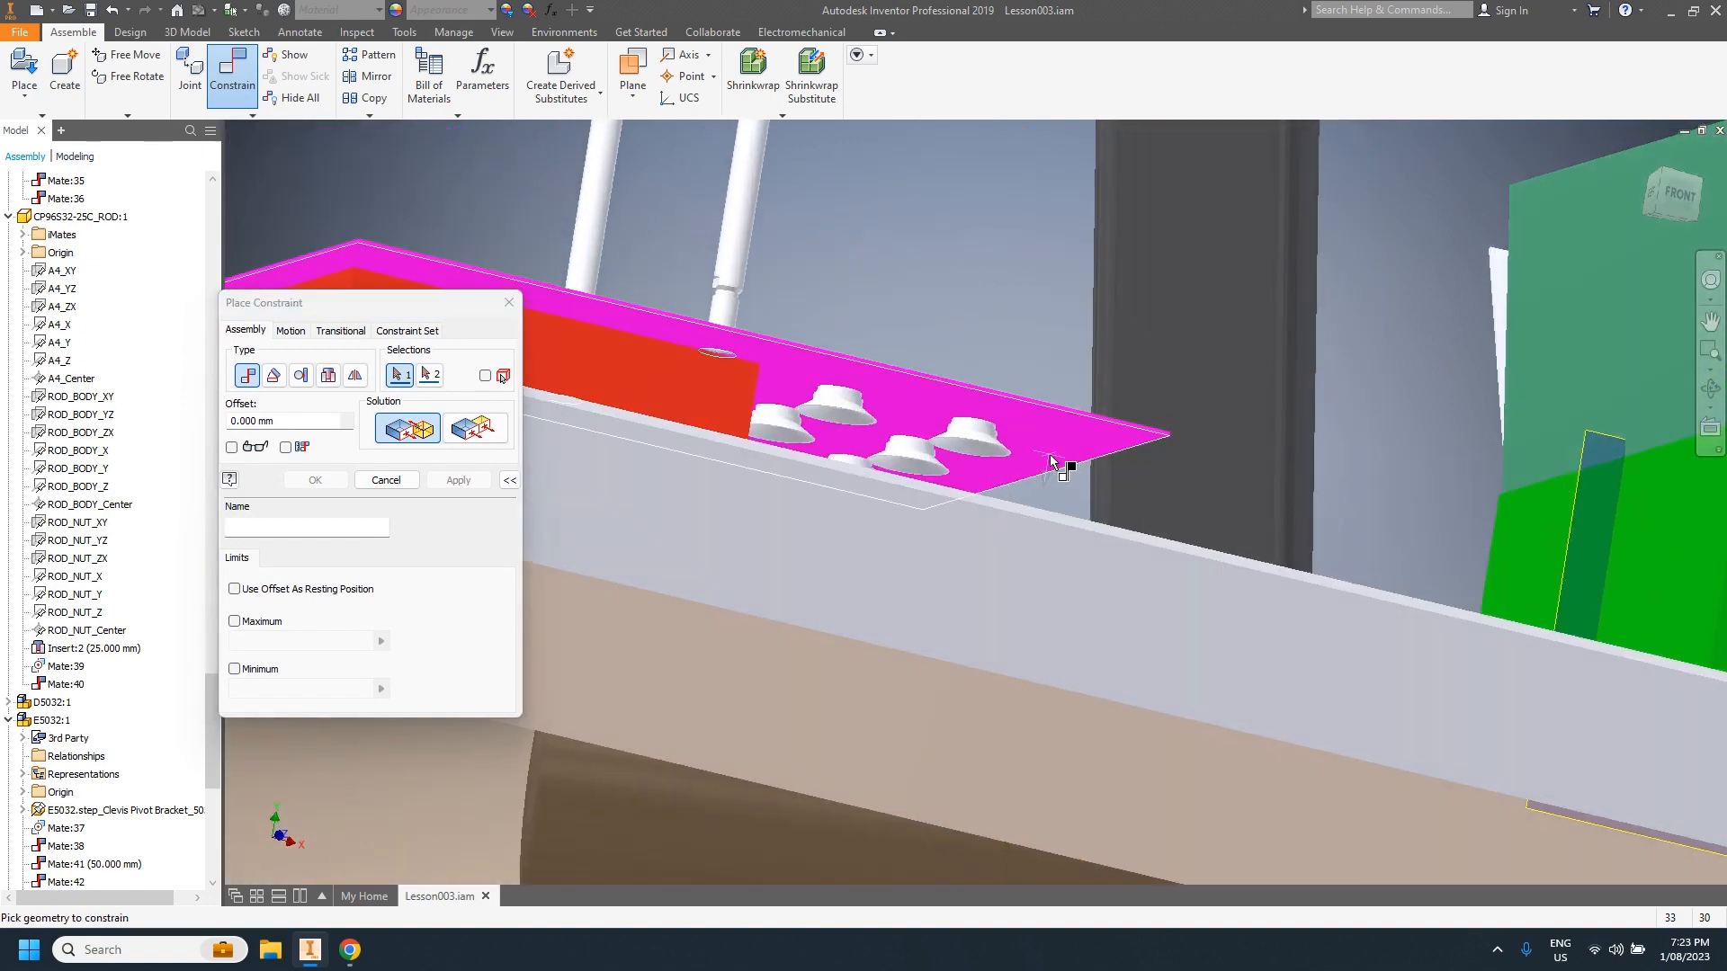
pyautogui.click(1048, 457)
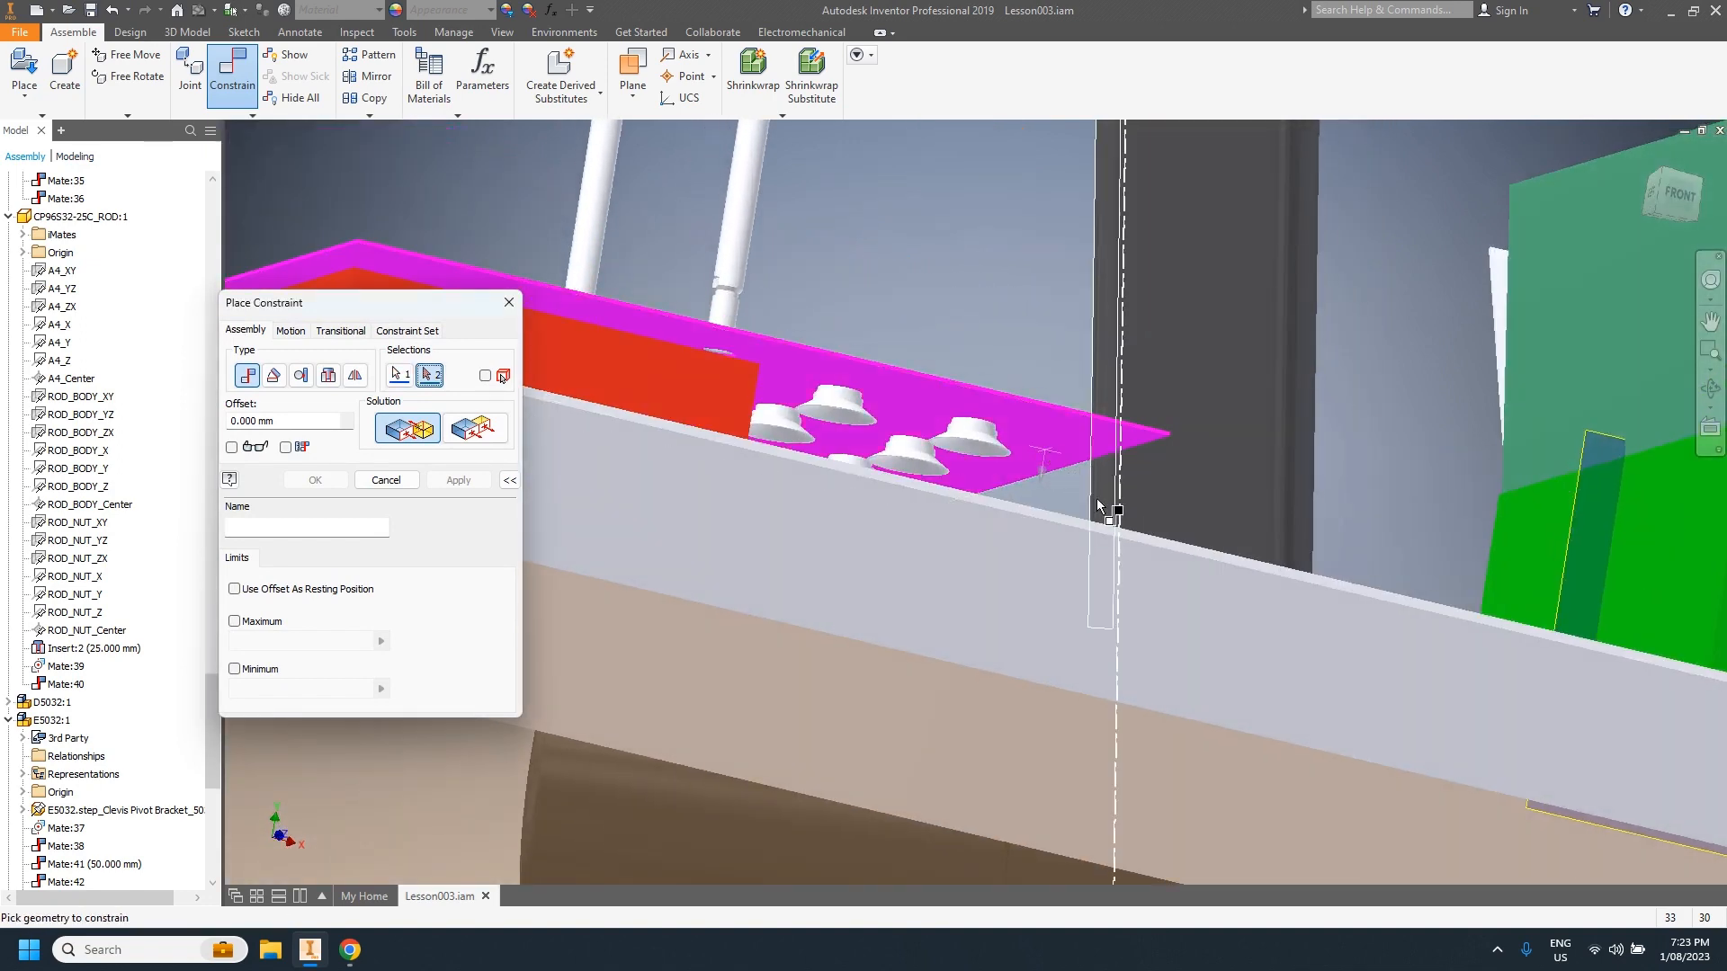
# Step: Create a 180° angle constraint with the directed angle solution between the magenta plate's underside and the table's top face
pyautogui.scroll(-3, 1057, 413)
pyautogui.keyDown('shift'); pyautogui.moveTo(1042, 357); pyautogui.dragTo(1032, 402, button='middle'); pyautogui.keyUp('shift')
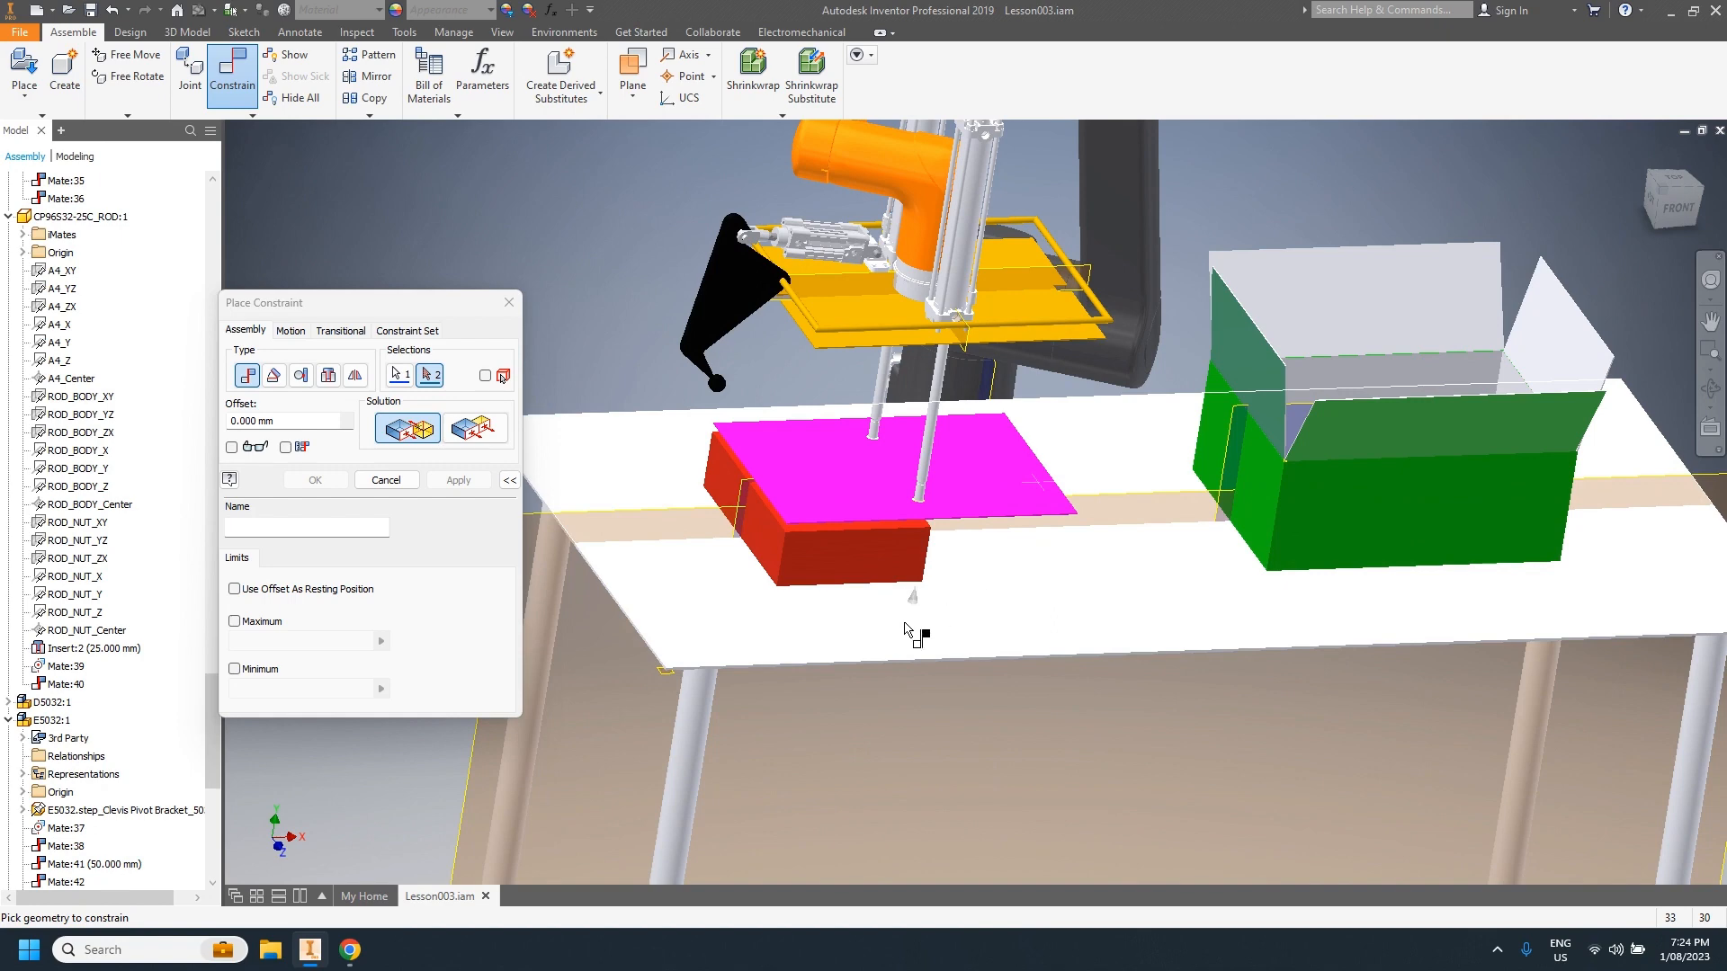
pyautogui.keyDown('shift'); pyautogui.moveTo(1089, 418); pyautogui.dragTo(1127, 339, button='middle'); pyautogui.keyUp('shift')
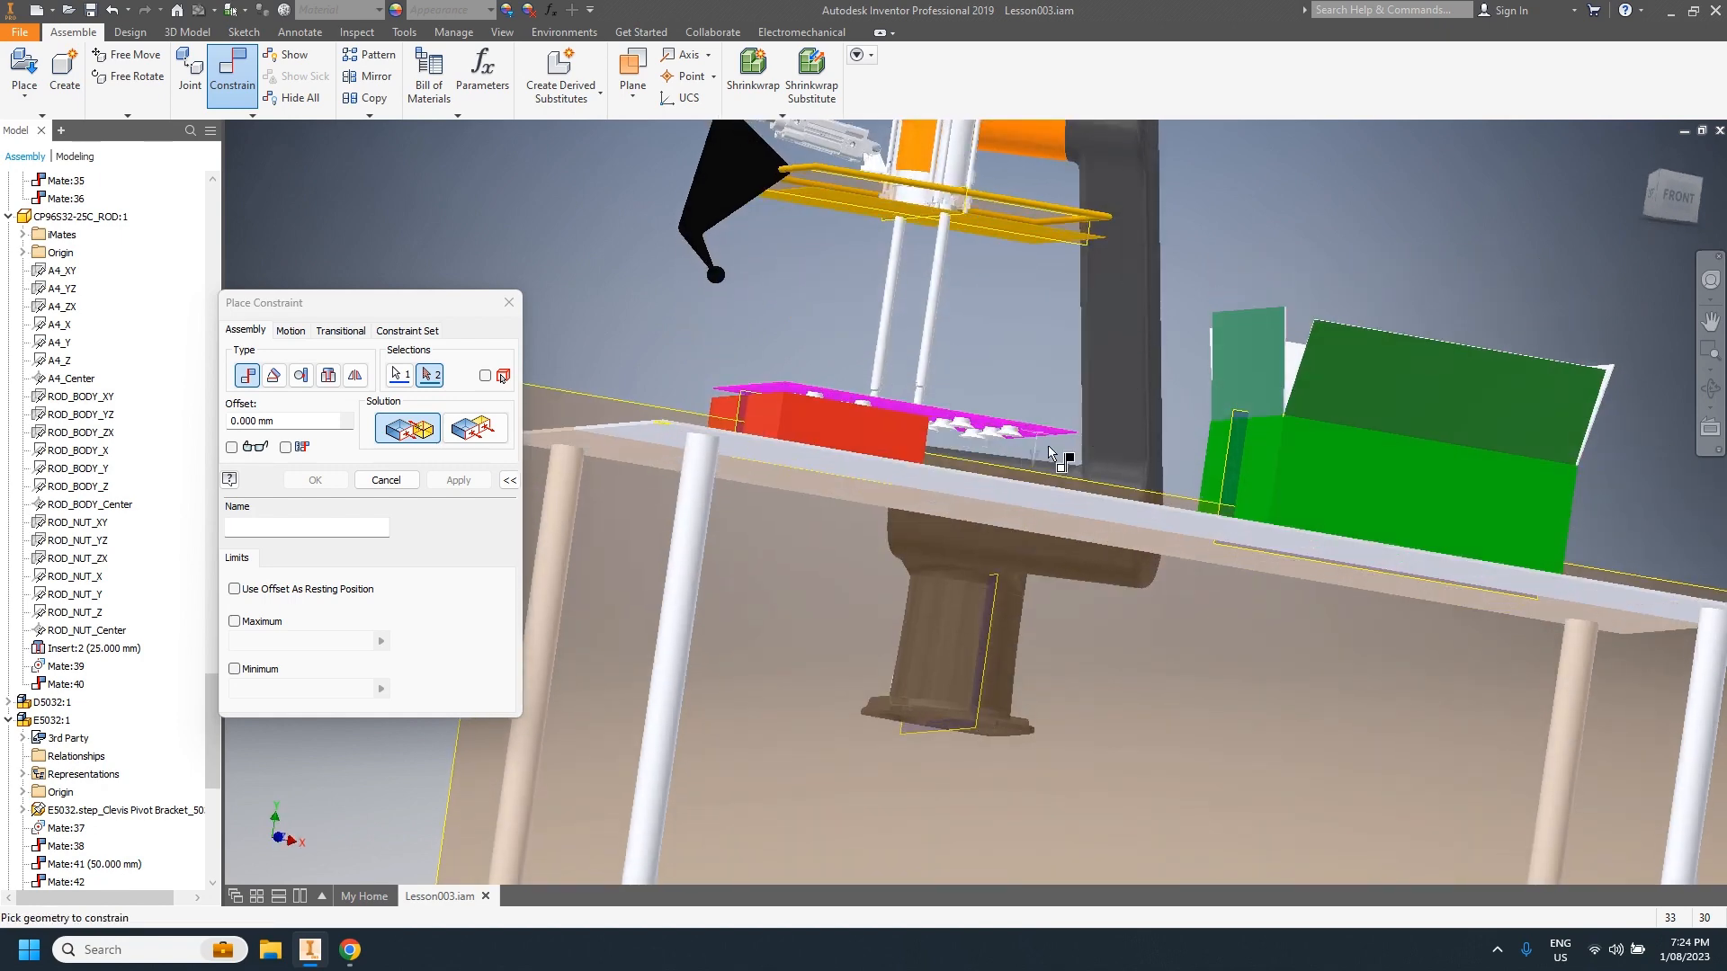
pyautogui.keyDown('shift'); pyautogui.moveTo(1062, 459); pyautogui.dragTo(1030, 646, button='middle'); pyautogui.keyUp('shift')
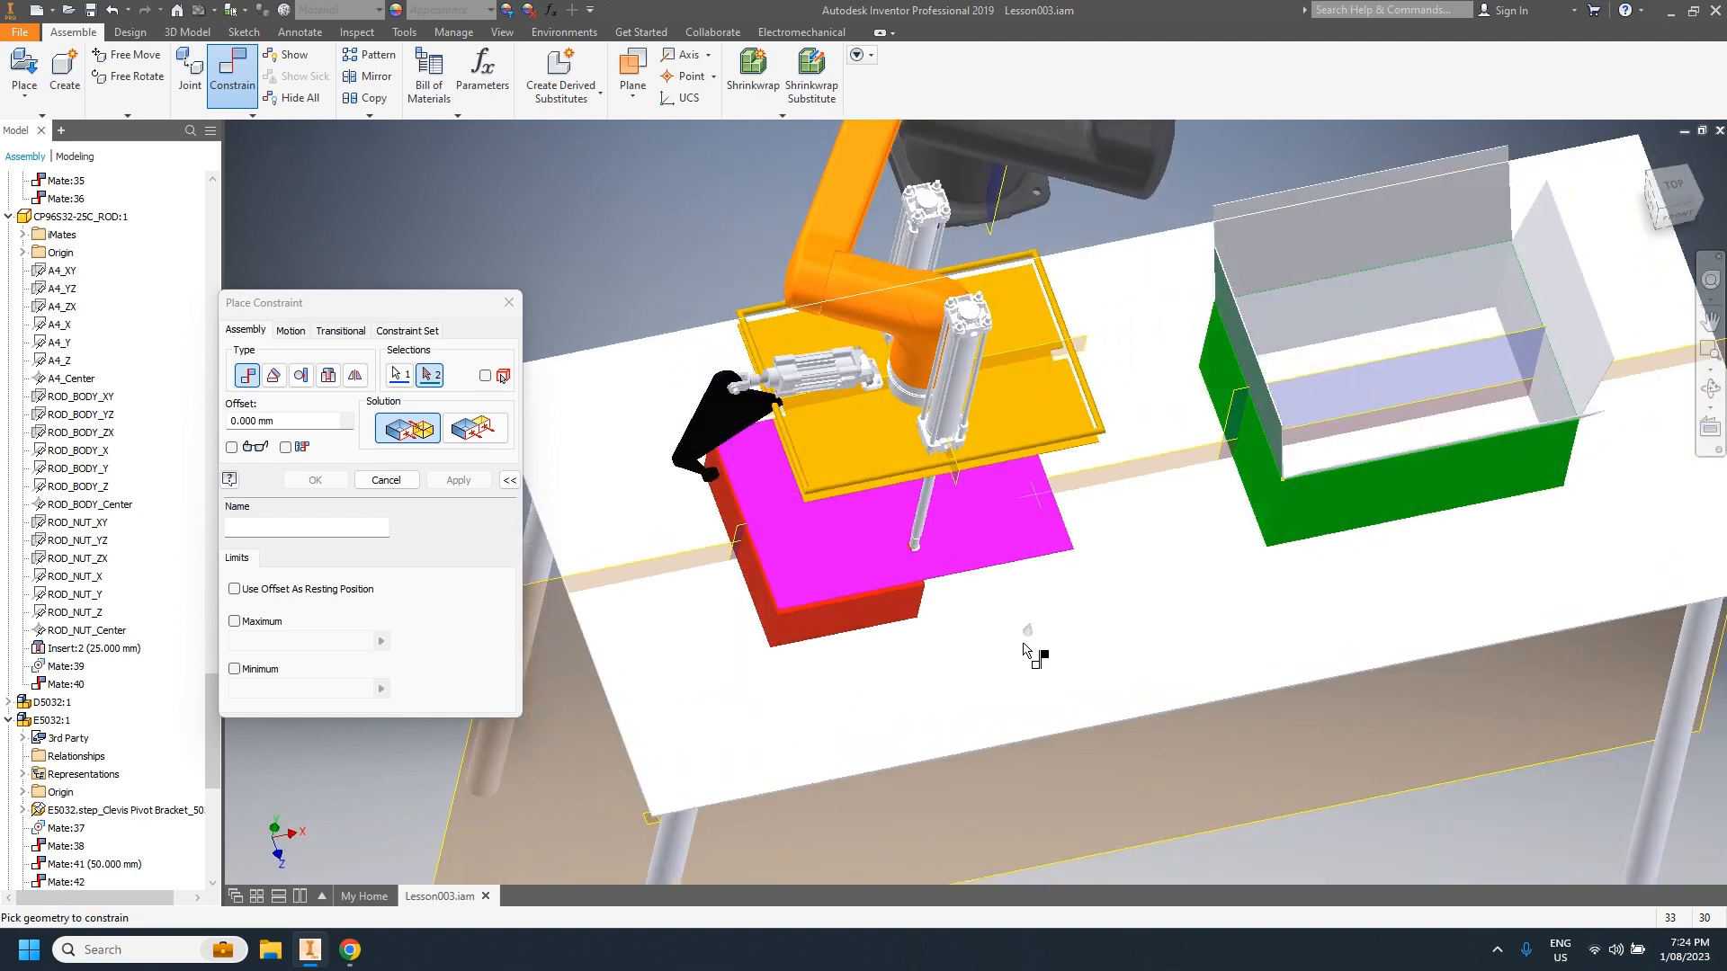
pyautogui.click(274, 375)
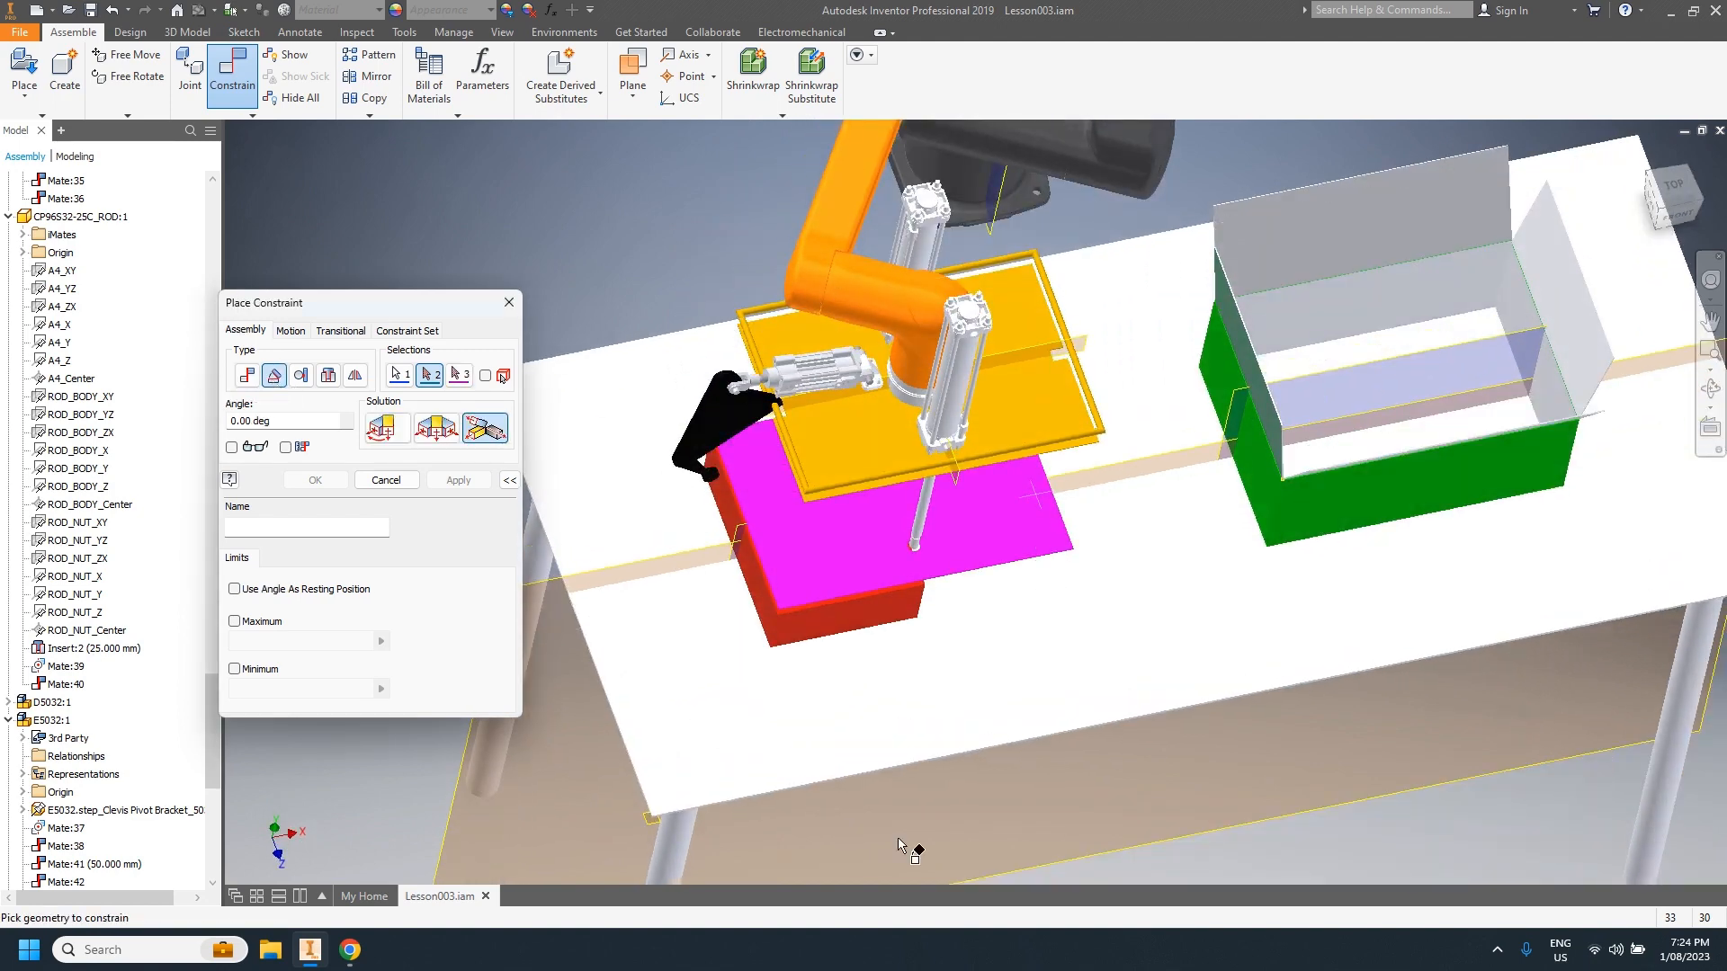
pyautogui.click(968, 730)
pyautogui.keyDown('shift'); pyautogui.moveTo(1016, 700); pyautogui.dragTo(1076, 570, button='middle'); pyautogui.keyUp('shift')
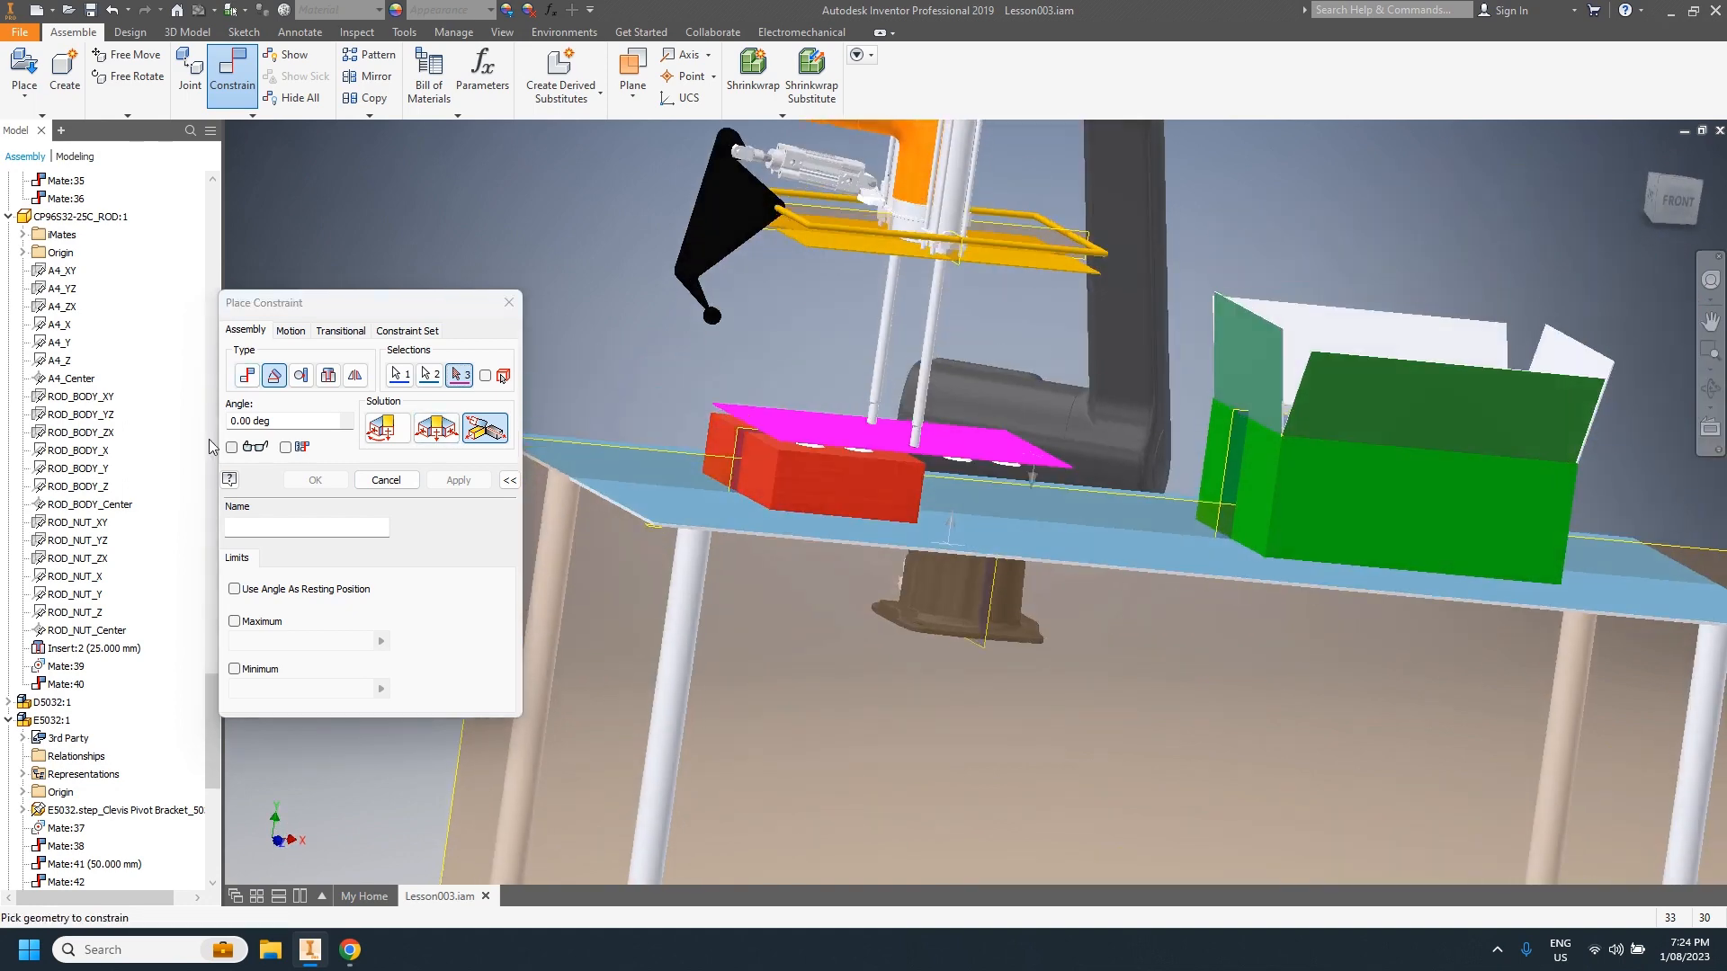
pyautogui.doubleClick(242, 420)
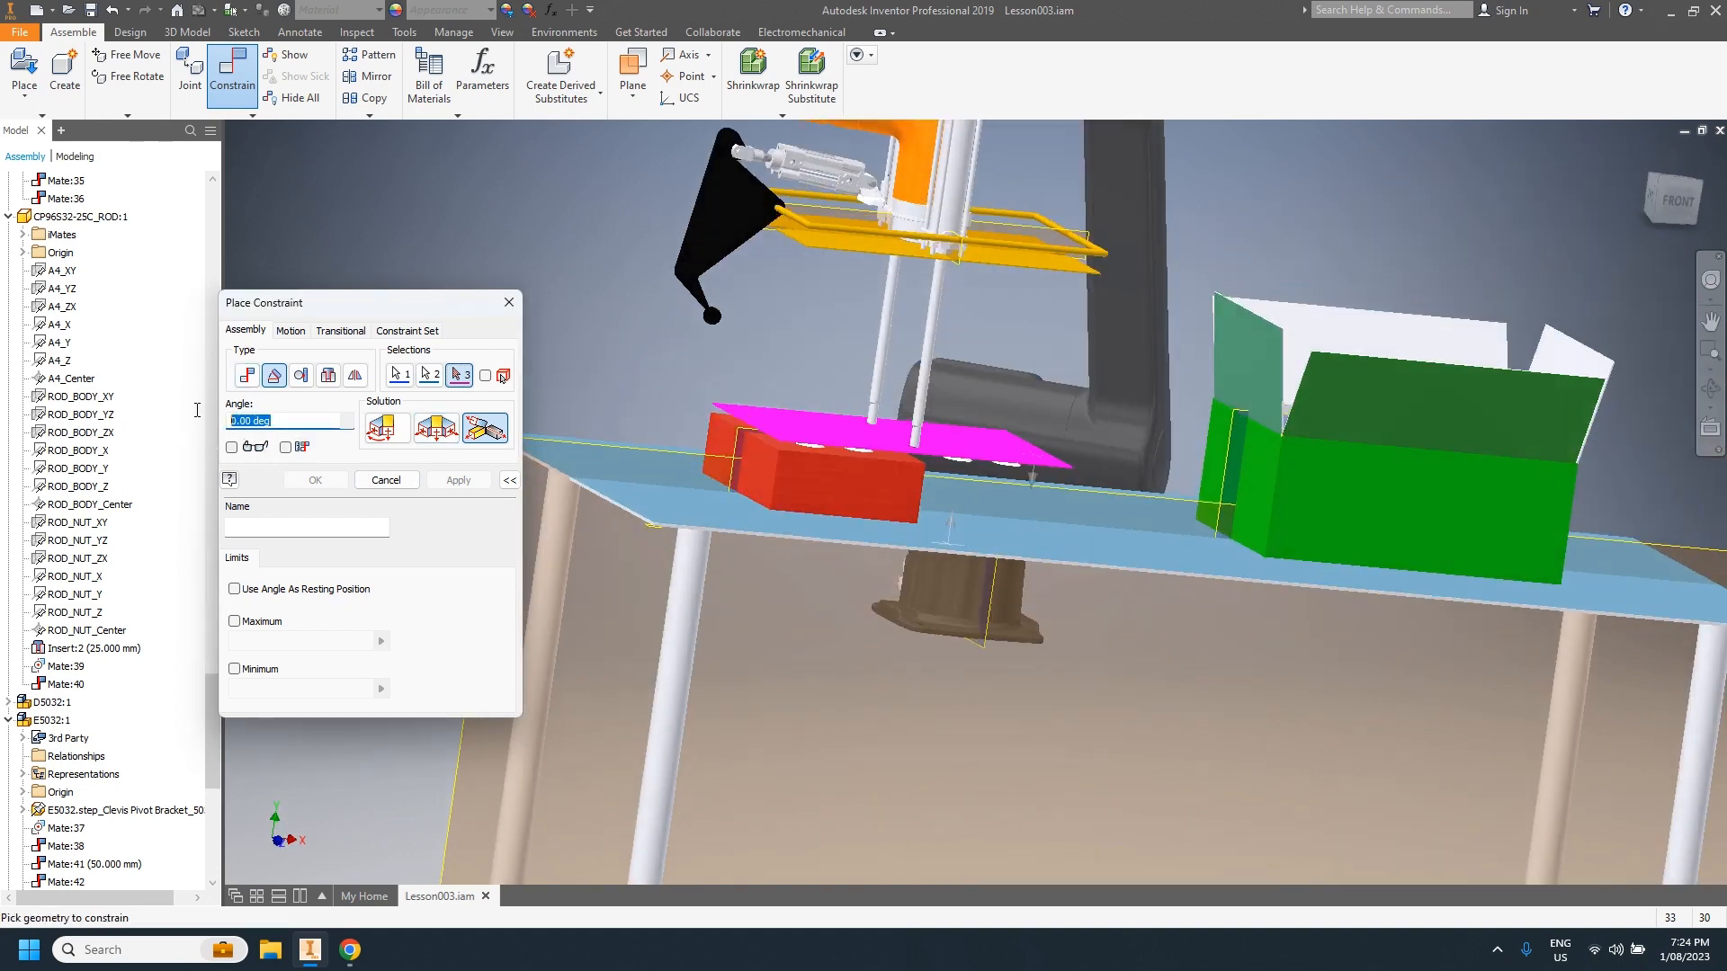
pyautogui.write('180')
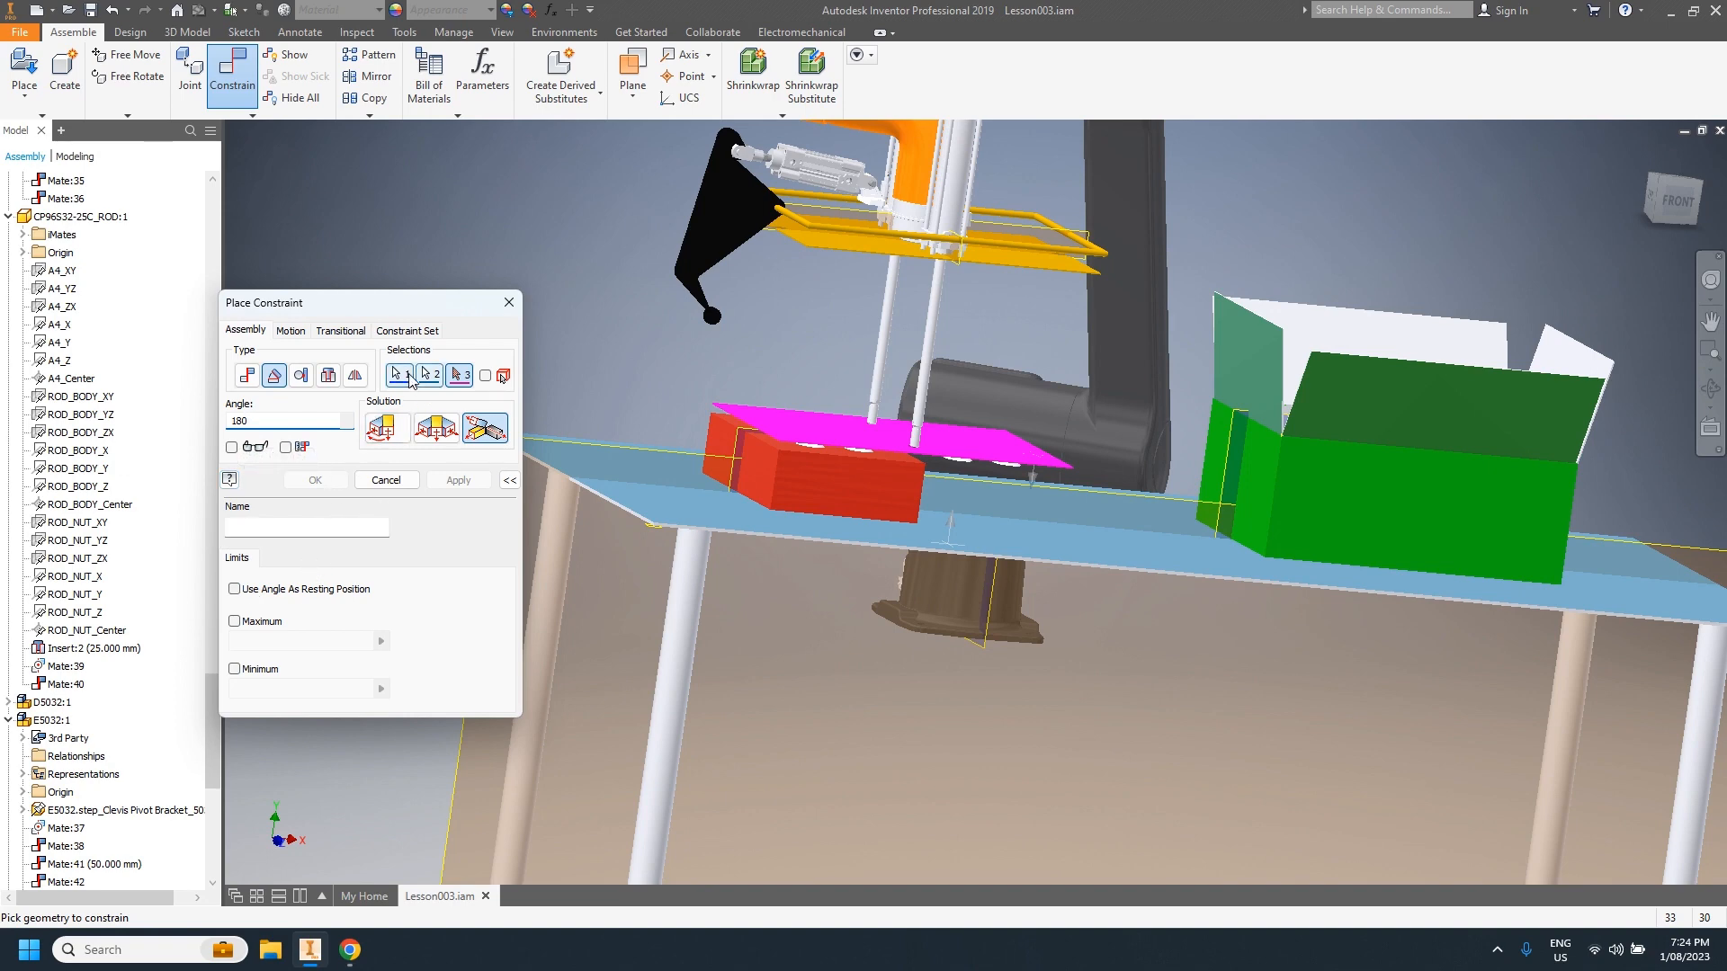
pyautogui.click(383, 430)
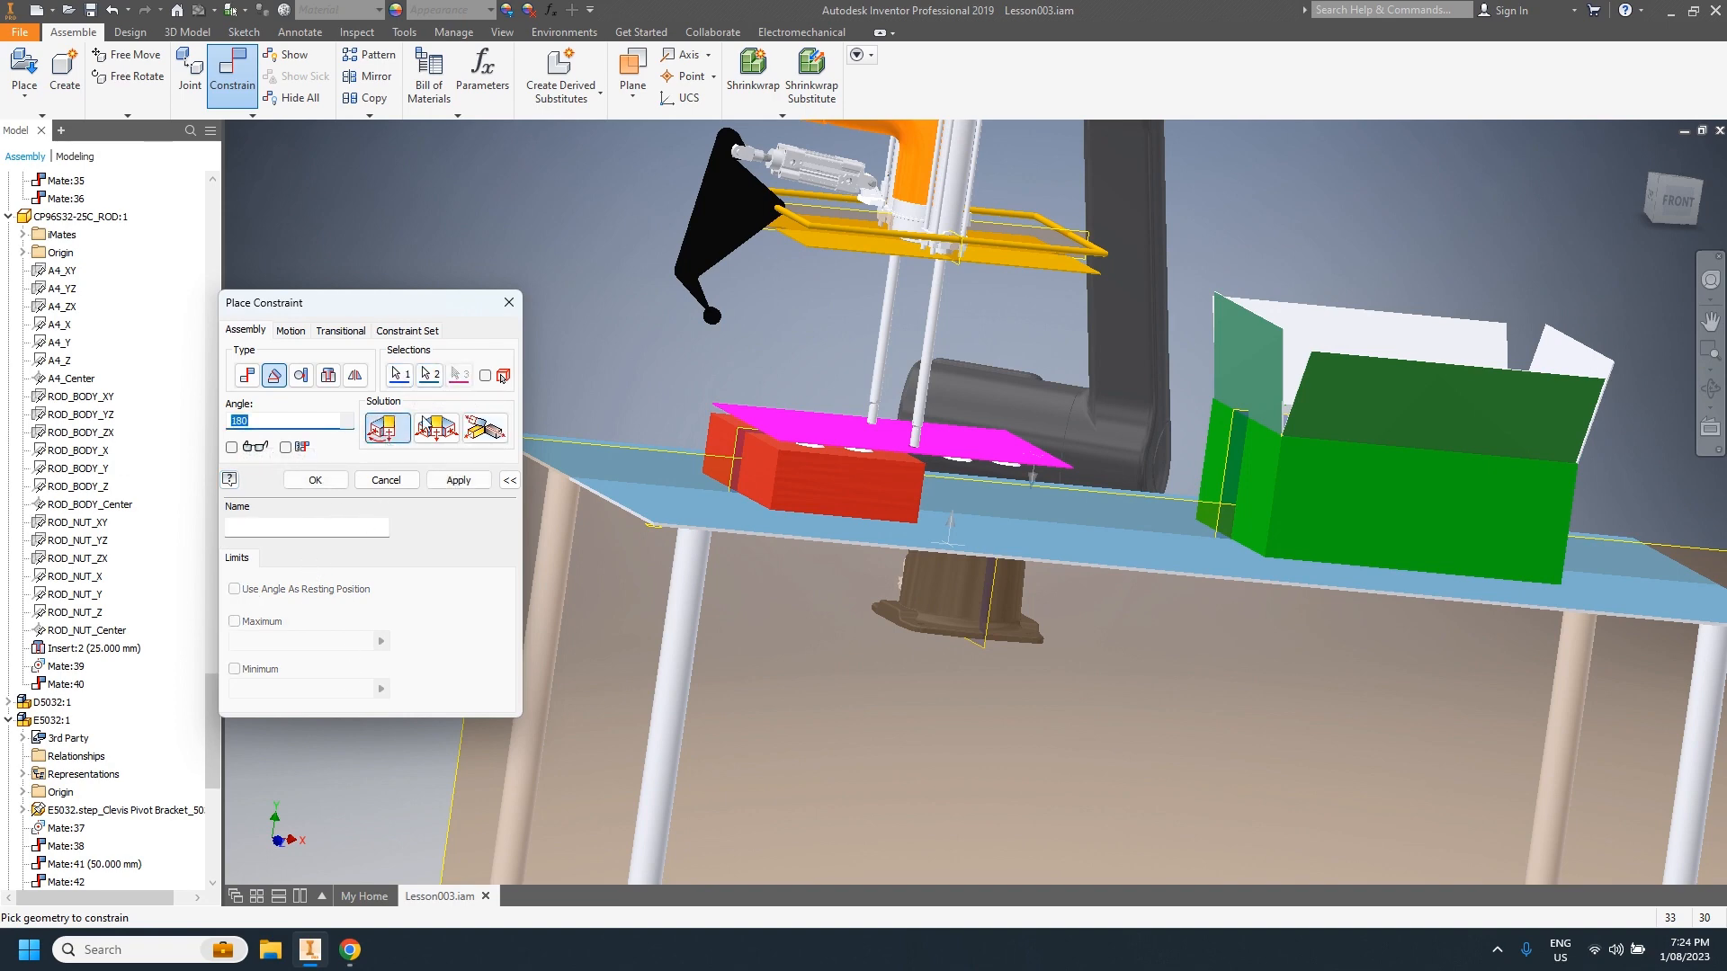
pyautogui.click(317, 481)
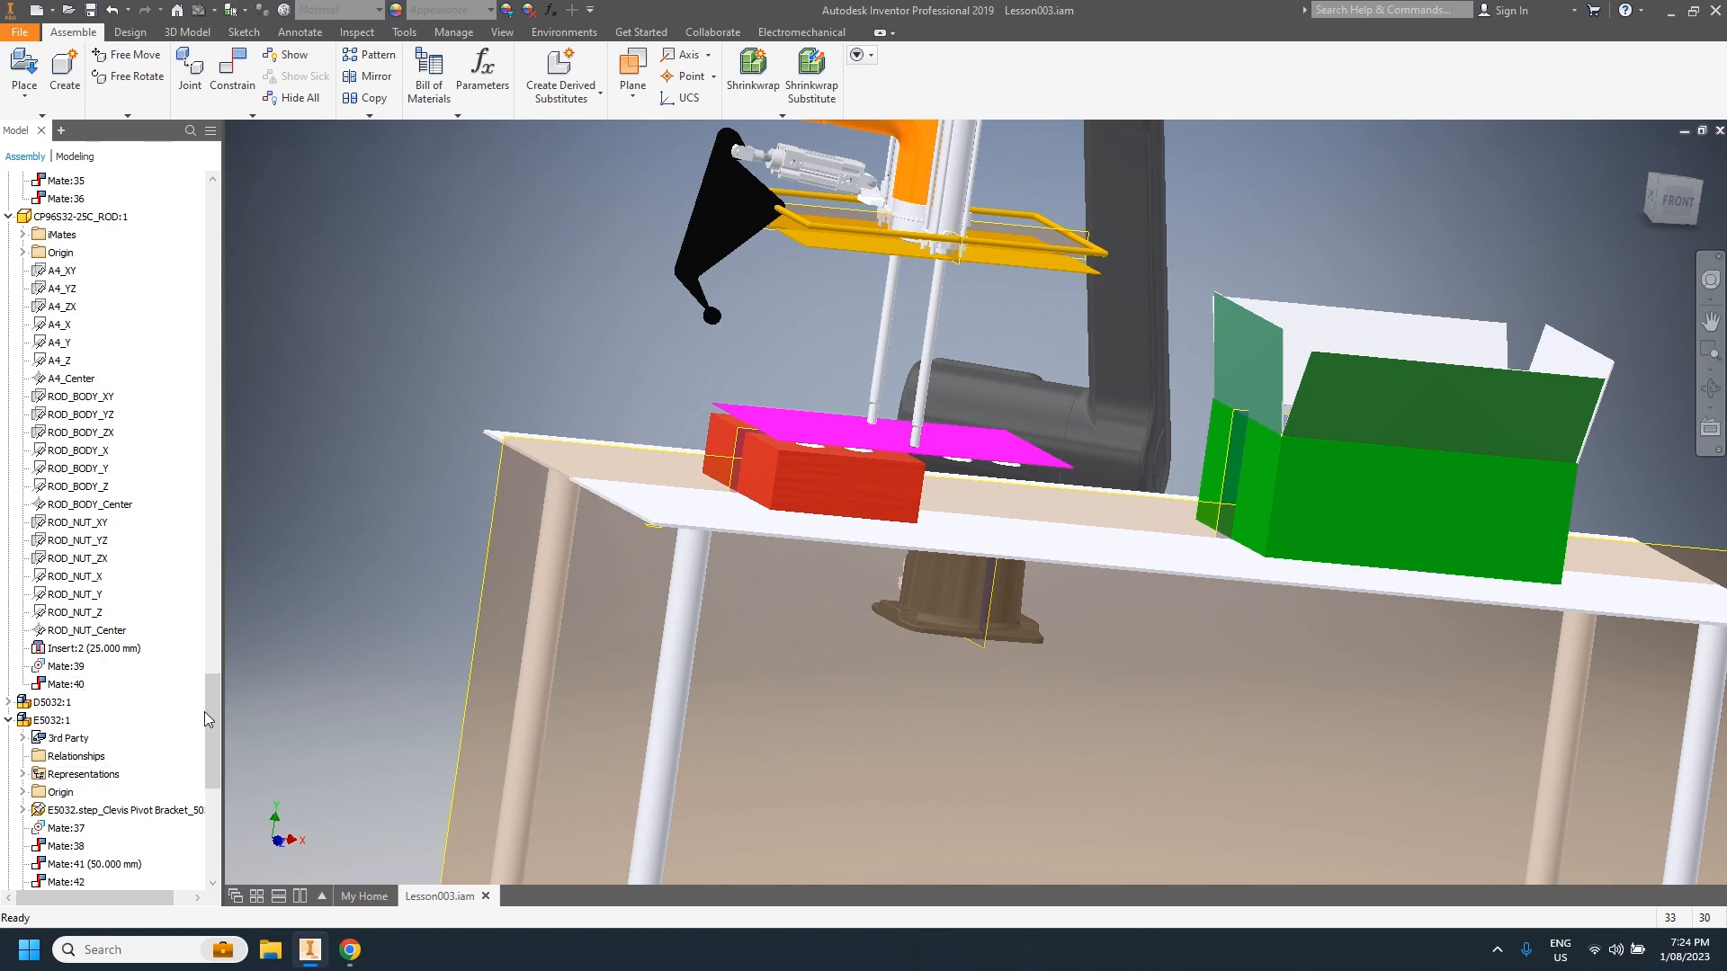
# Step: Examine the constraints of the magenta plate and the first vacuum cup, including the plate's 180° angle value
pyautogui.moveTo(208, 720); pyautogui.dragTo(229, 826)
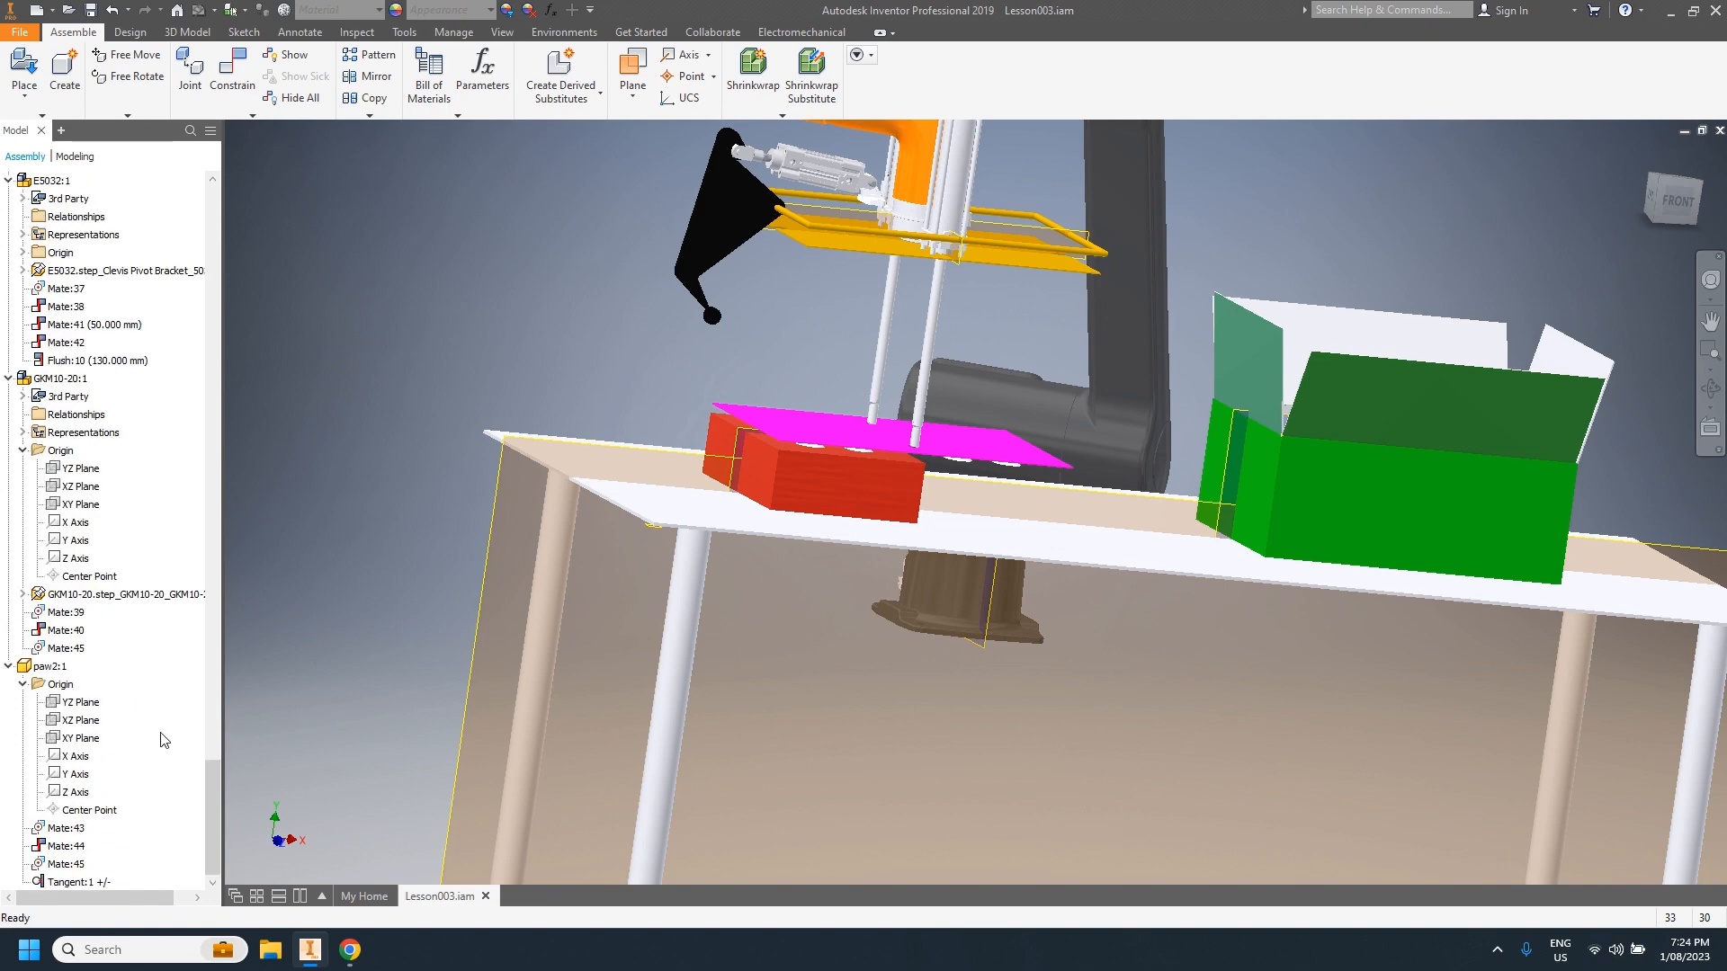
pyautogui.click(855, 429)
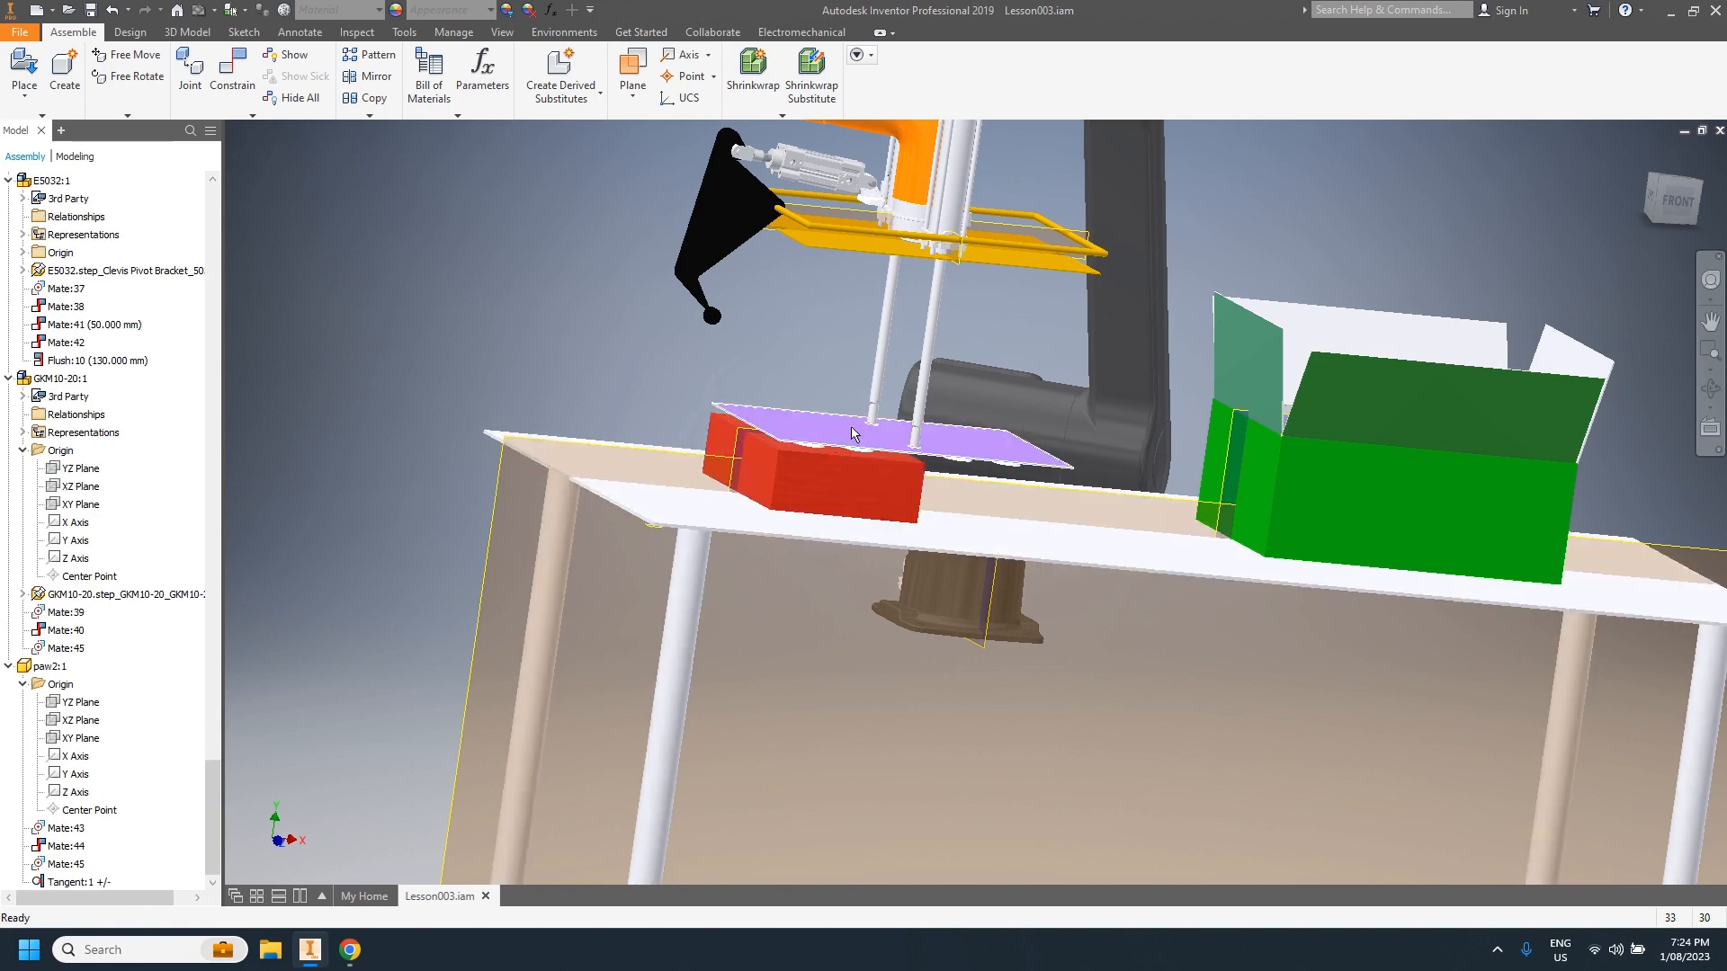
pyautogui.scroll(15, 174, 525)
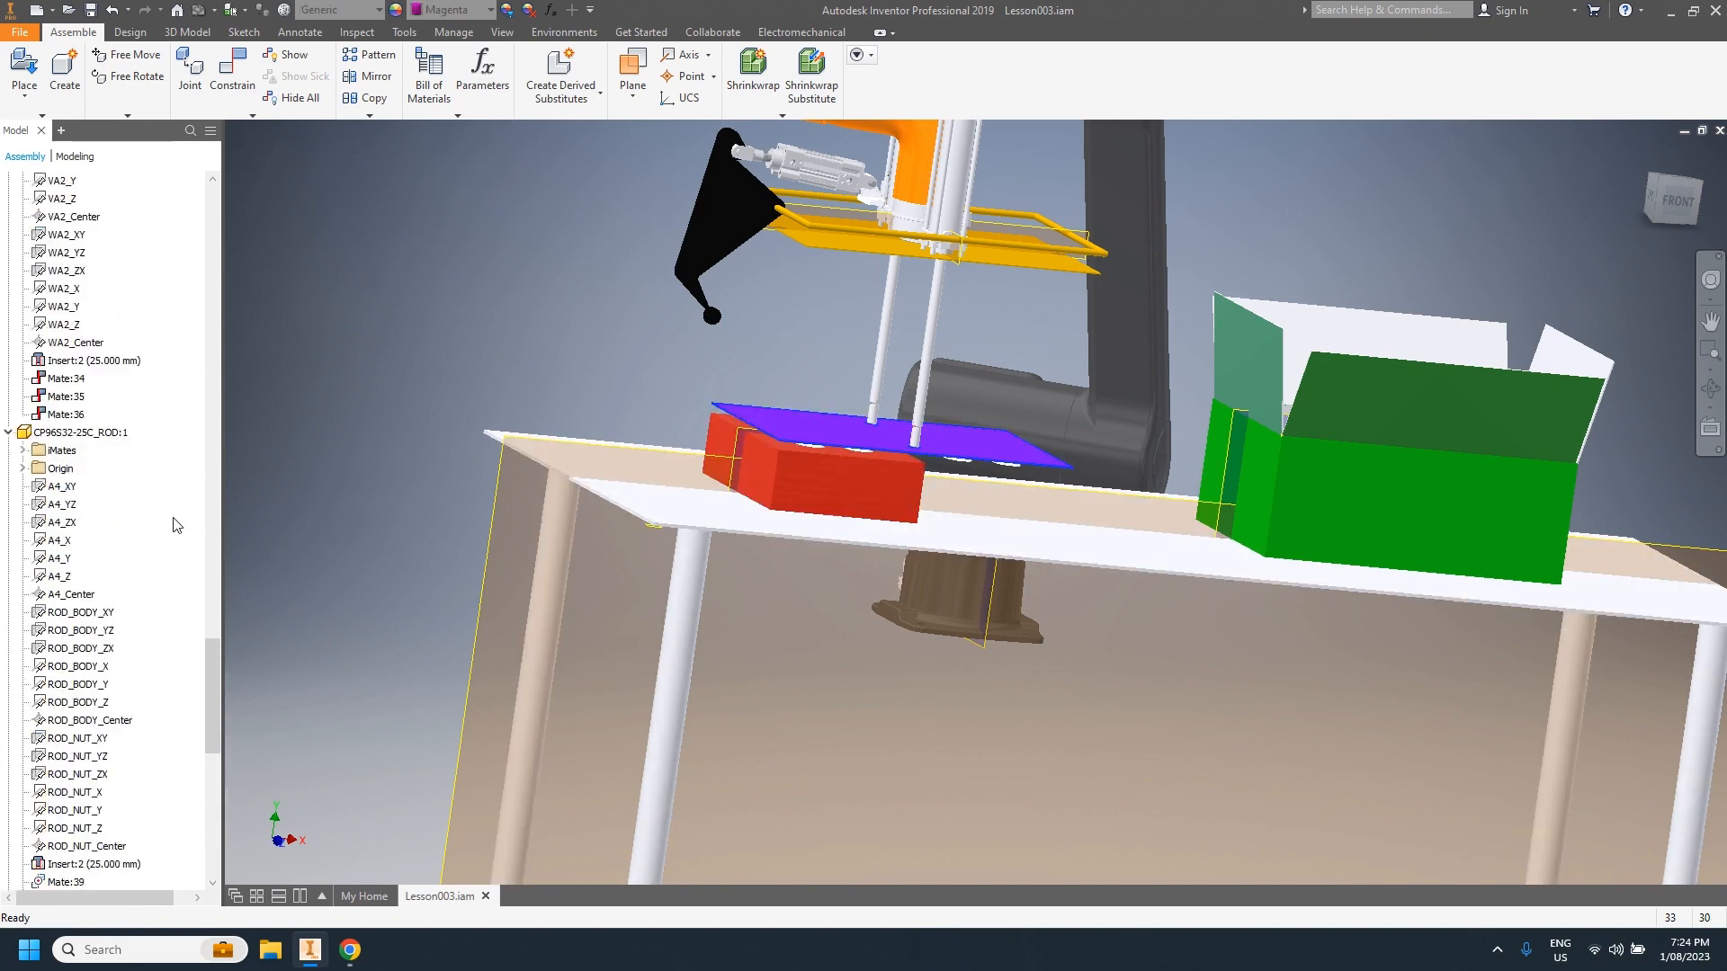
pyautogui.scroll(15, 174, 525)
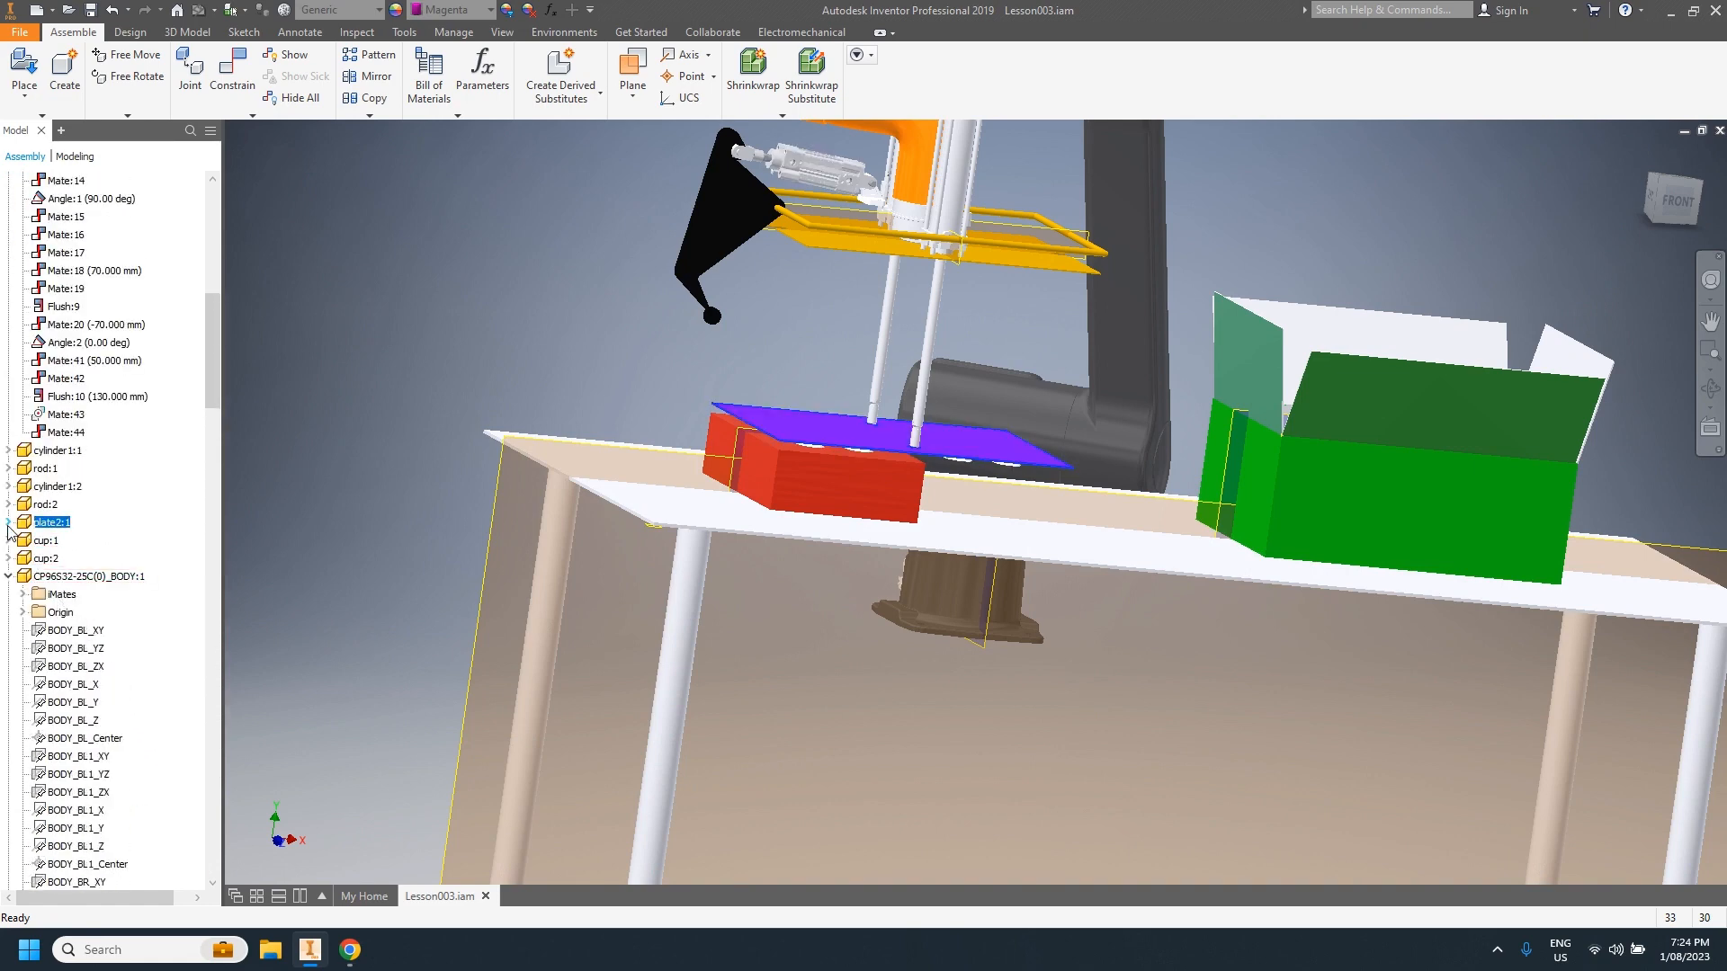
pyautogui.click(8, 523)
pyautogui.scroll(-3, 77, 711)
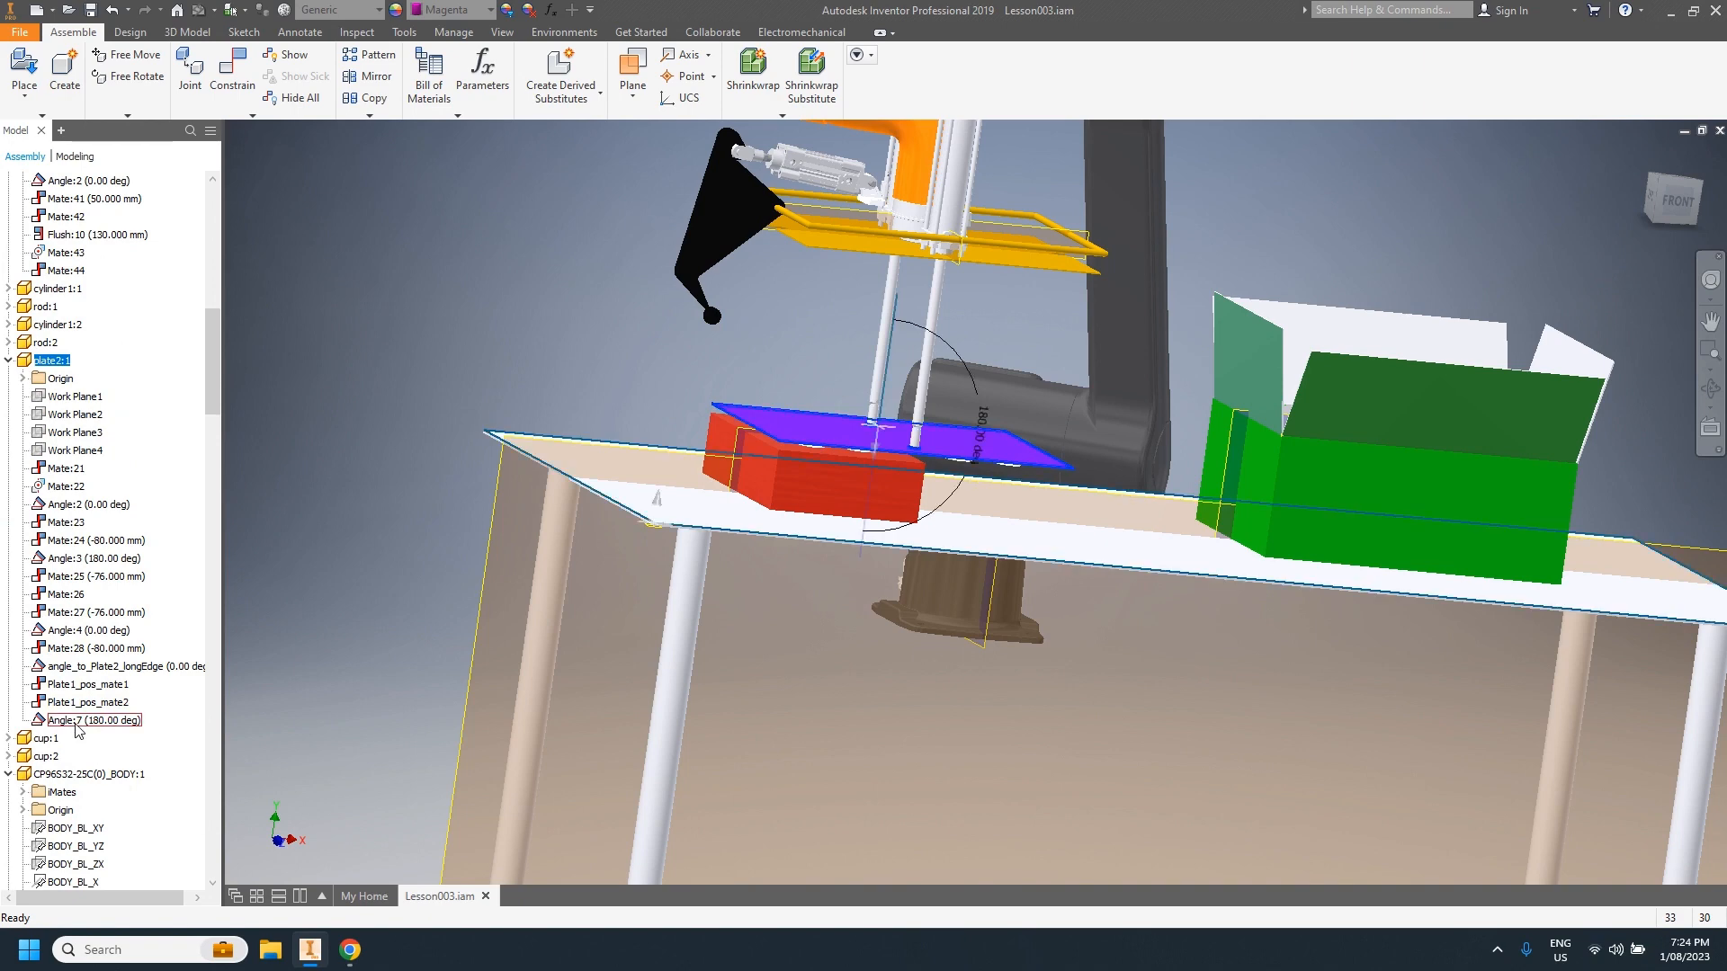
pyautogui.doubleClick(72, 721)
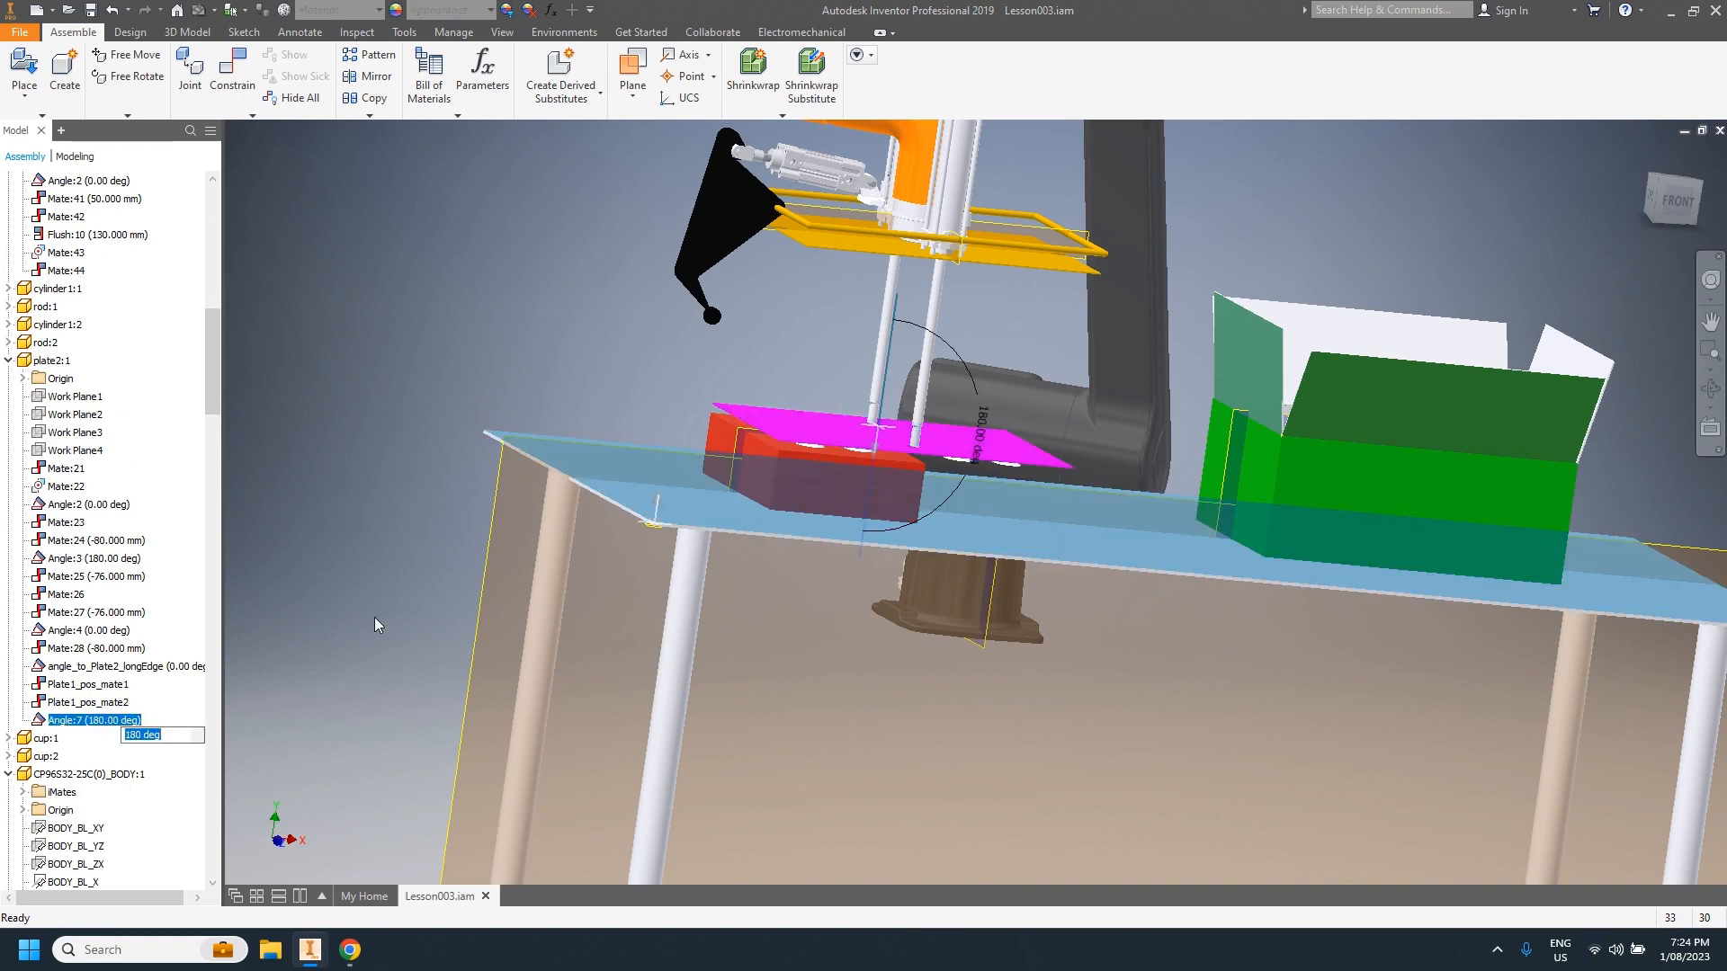
pyautogui.click(376, 716)
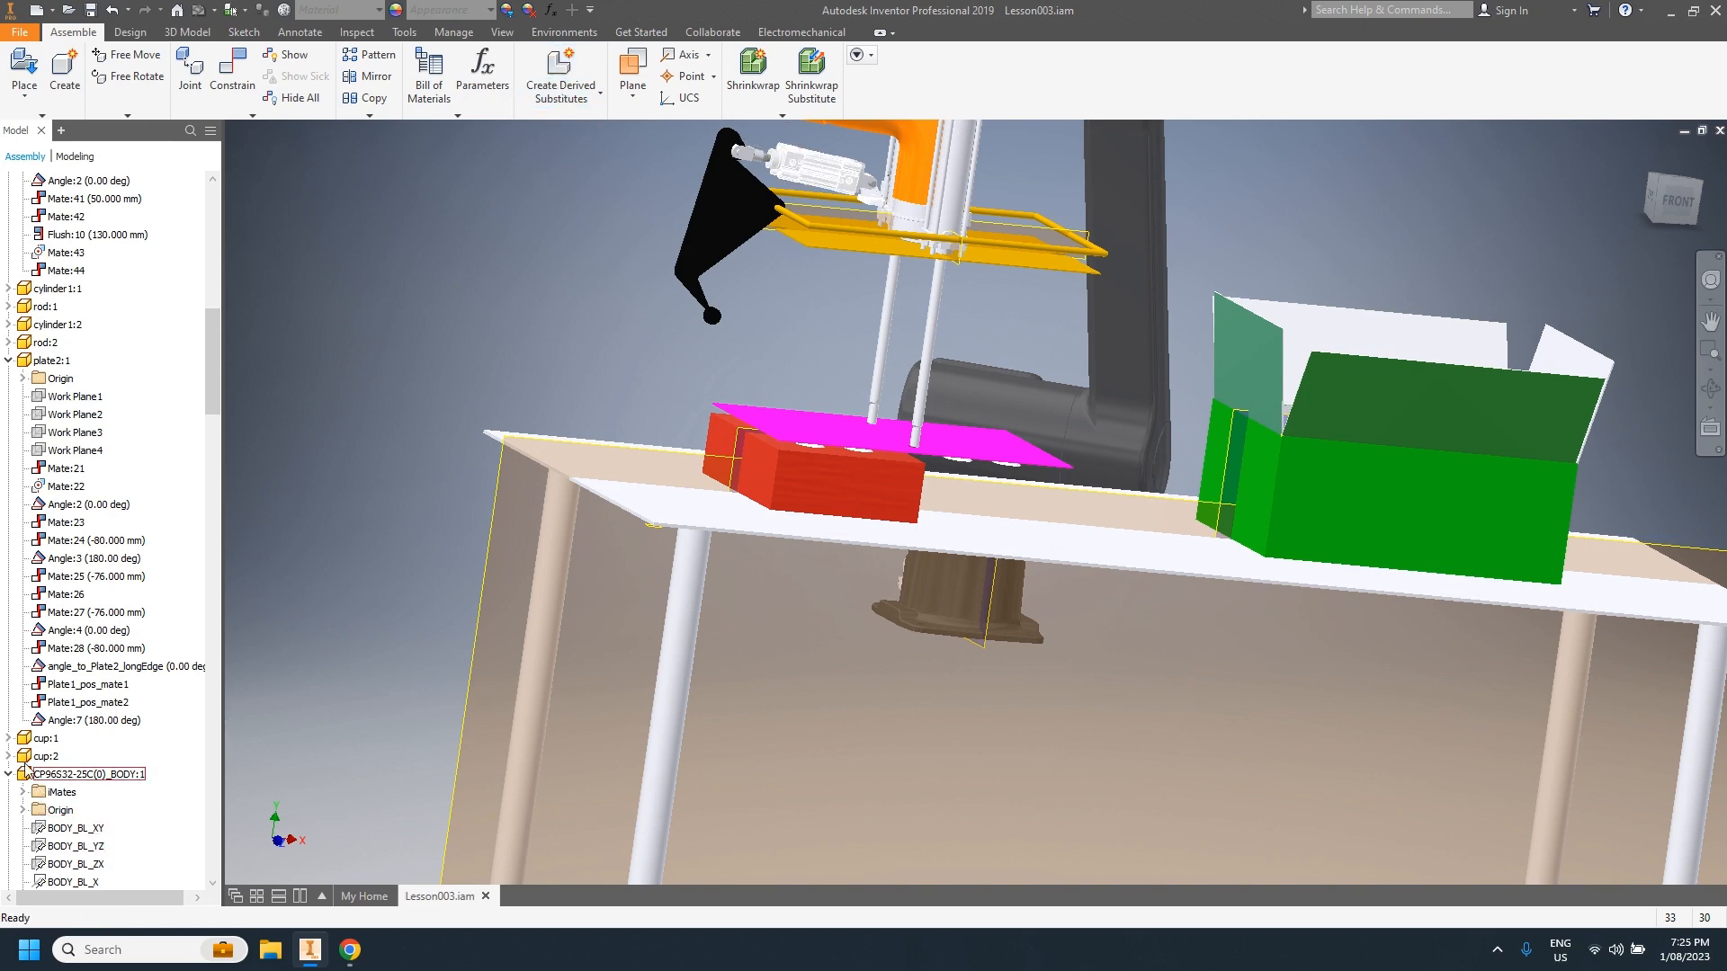
pyautogui.click(8, 739)
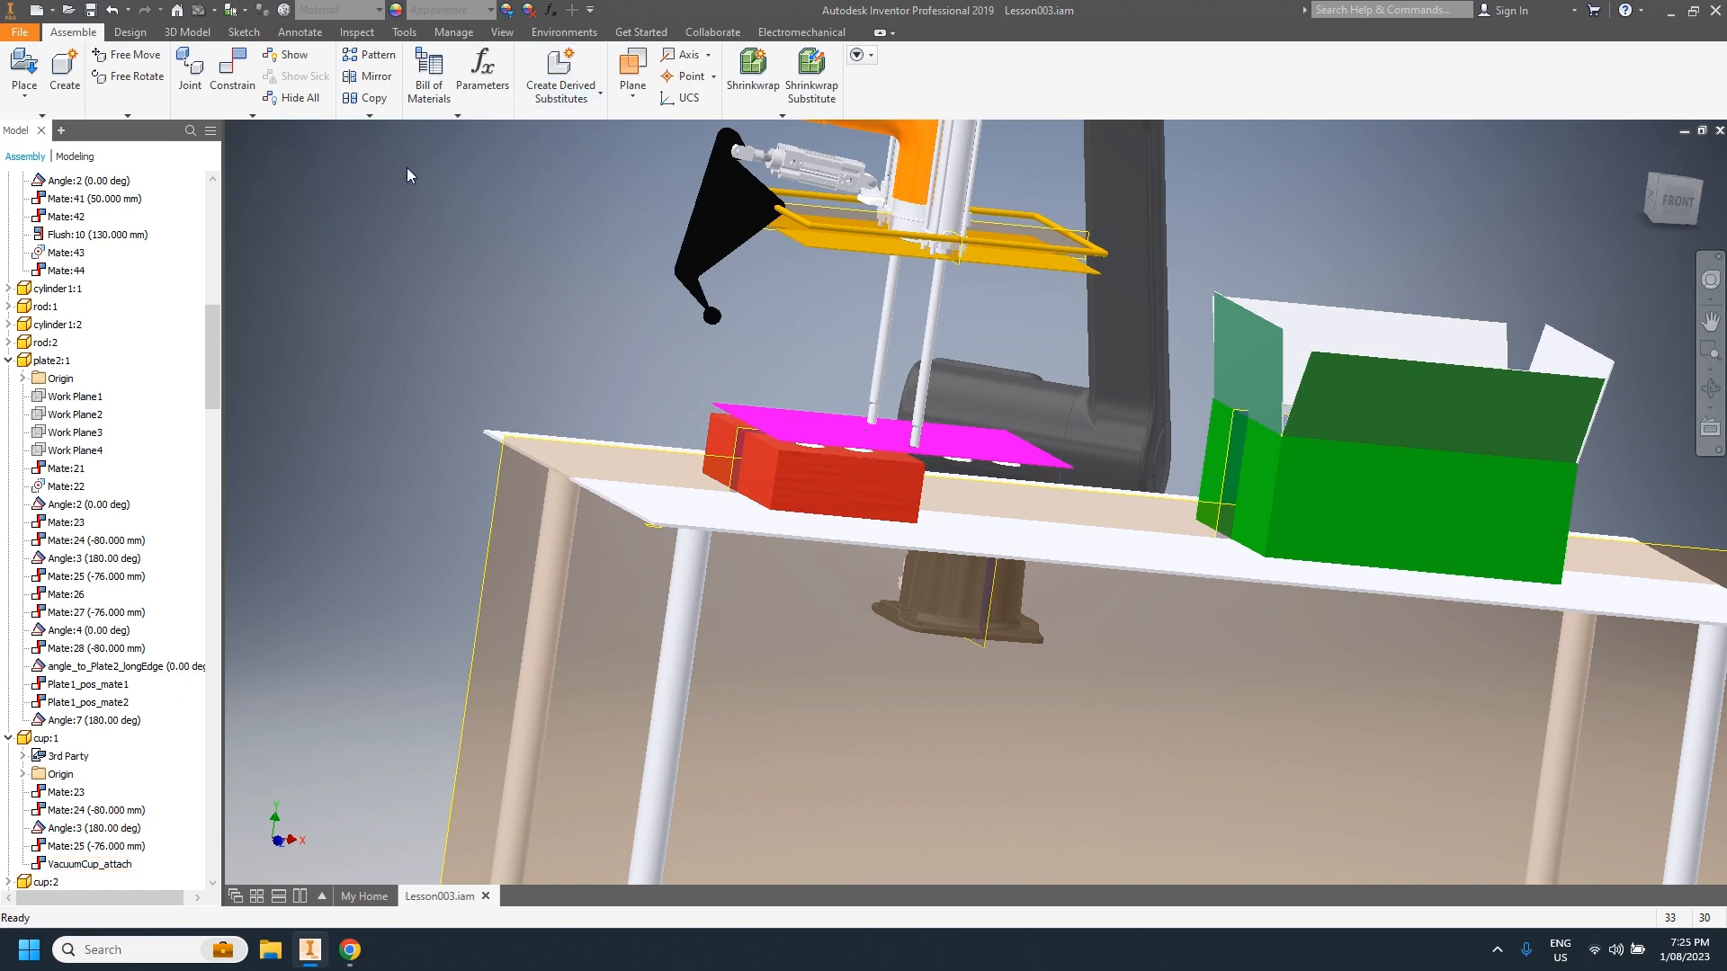
# Step: Play the animation through to 17 s in Inventor Studio to check the paw against the box's short flap, and exit the environment
pyautogui.click(564, 32)
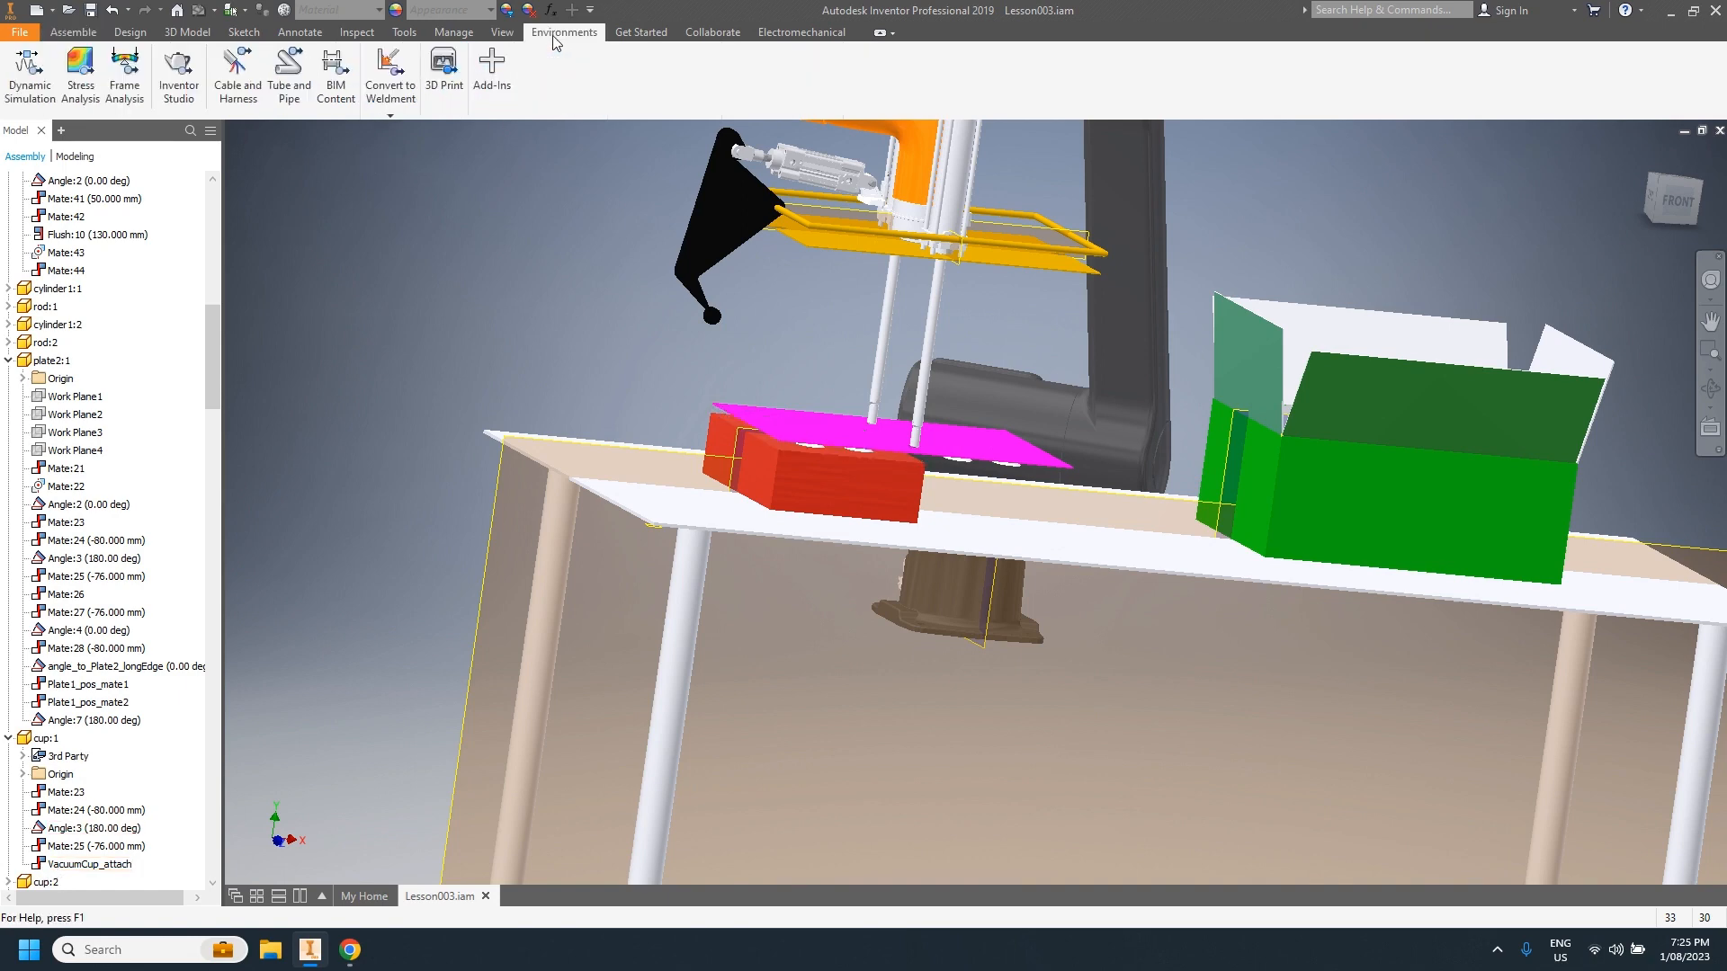
pyautogui.click(183, 99)
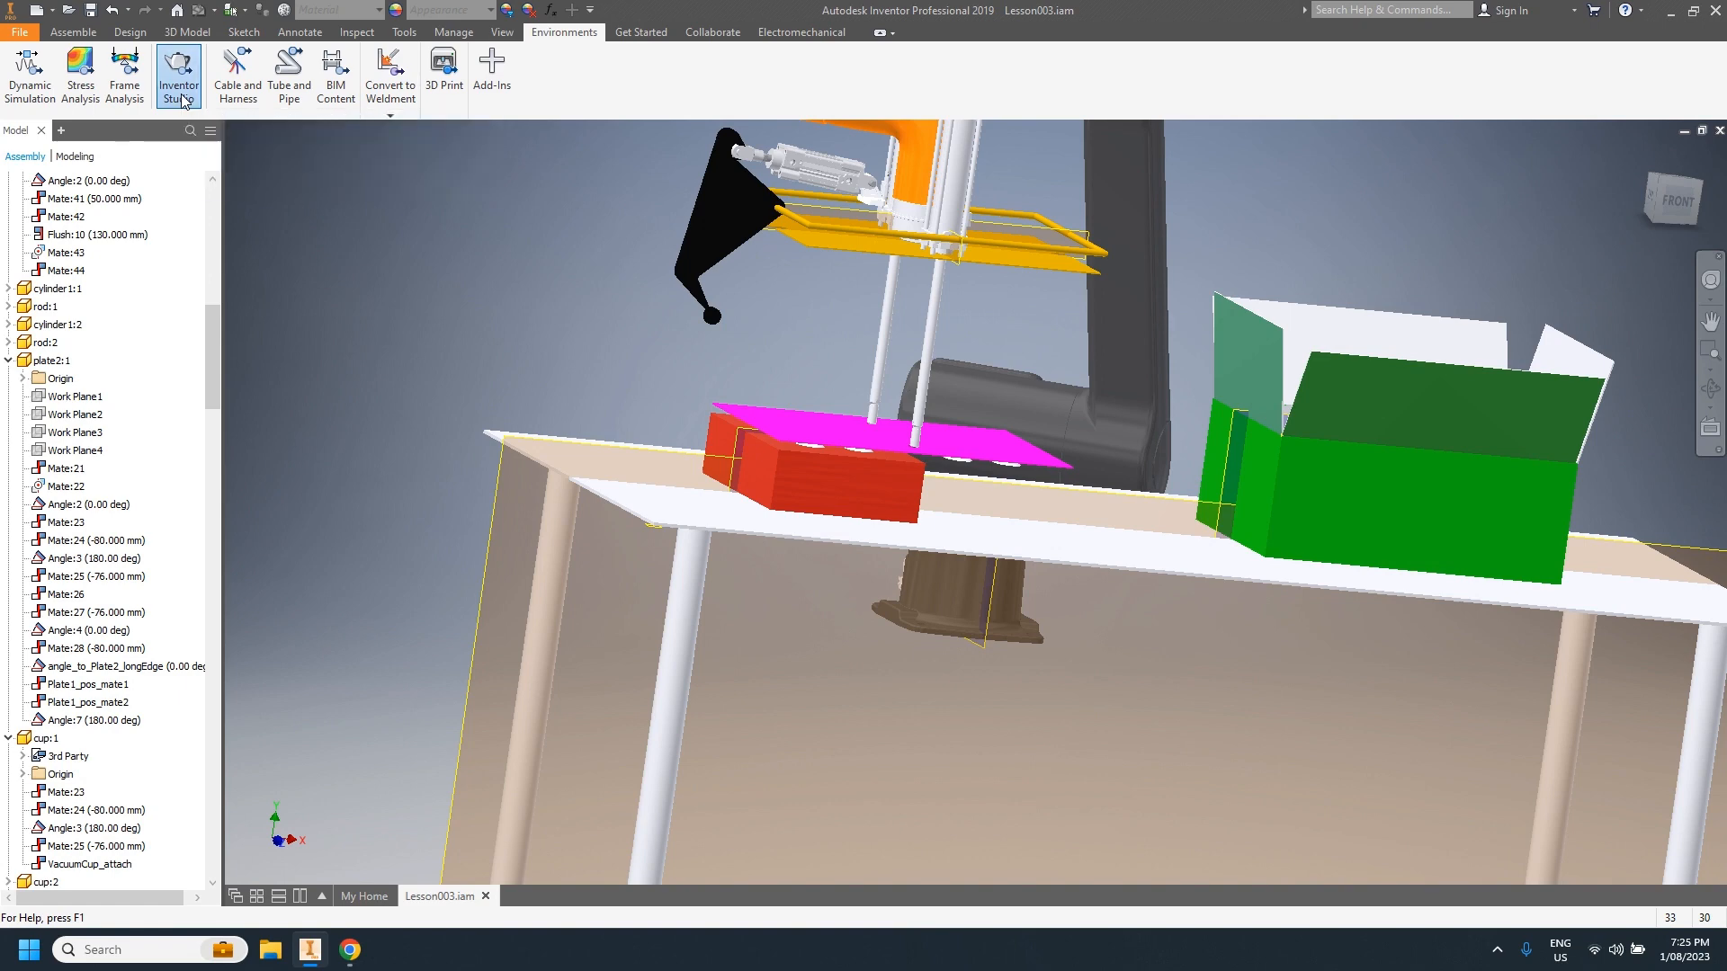
pyautogui.moveTo(1363, 637); pyautogui.dragTo(1264, 669)
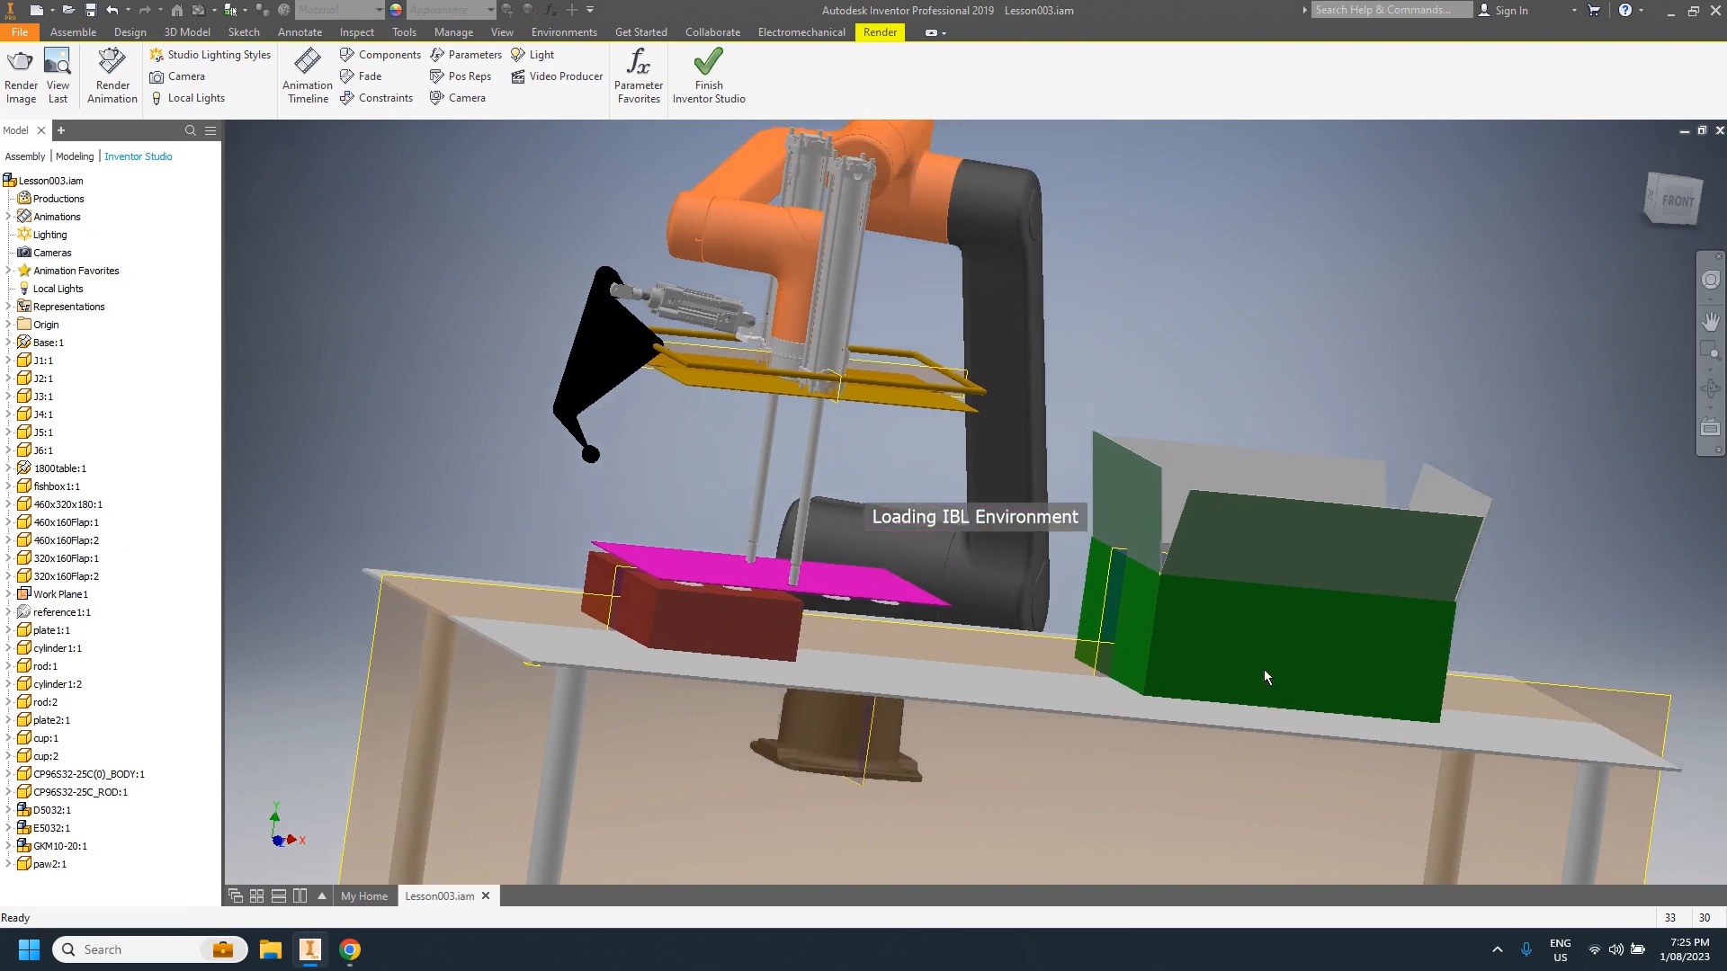
pyautogui.click(308, 89)
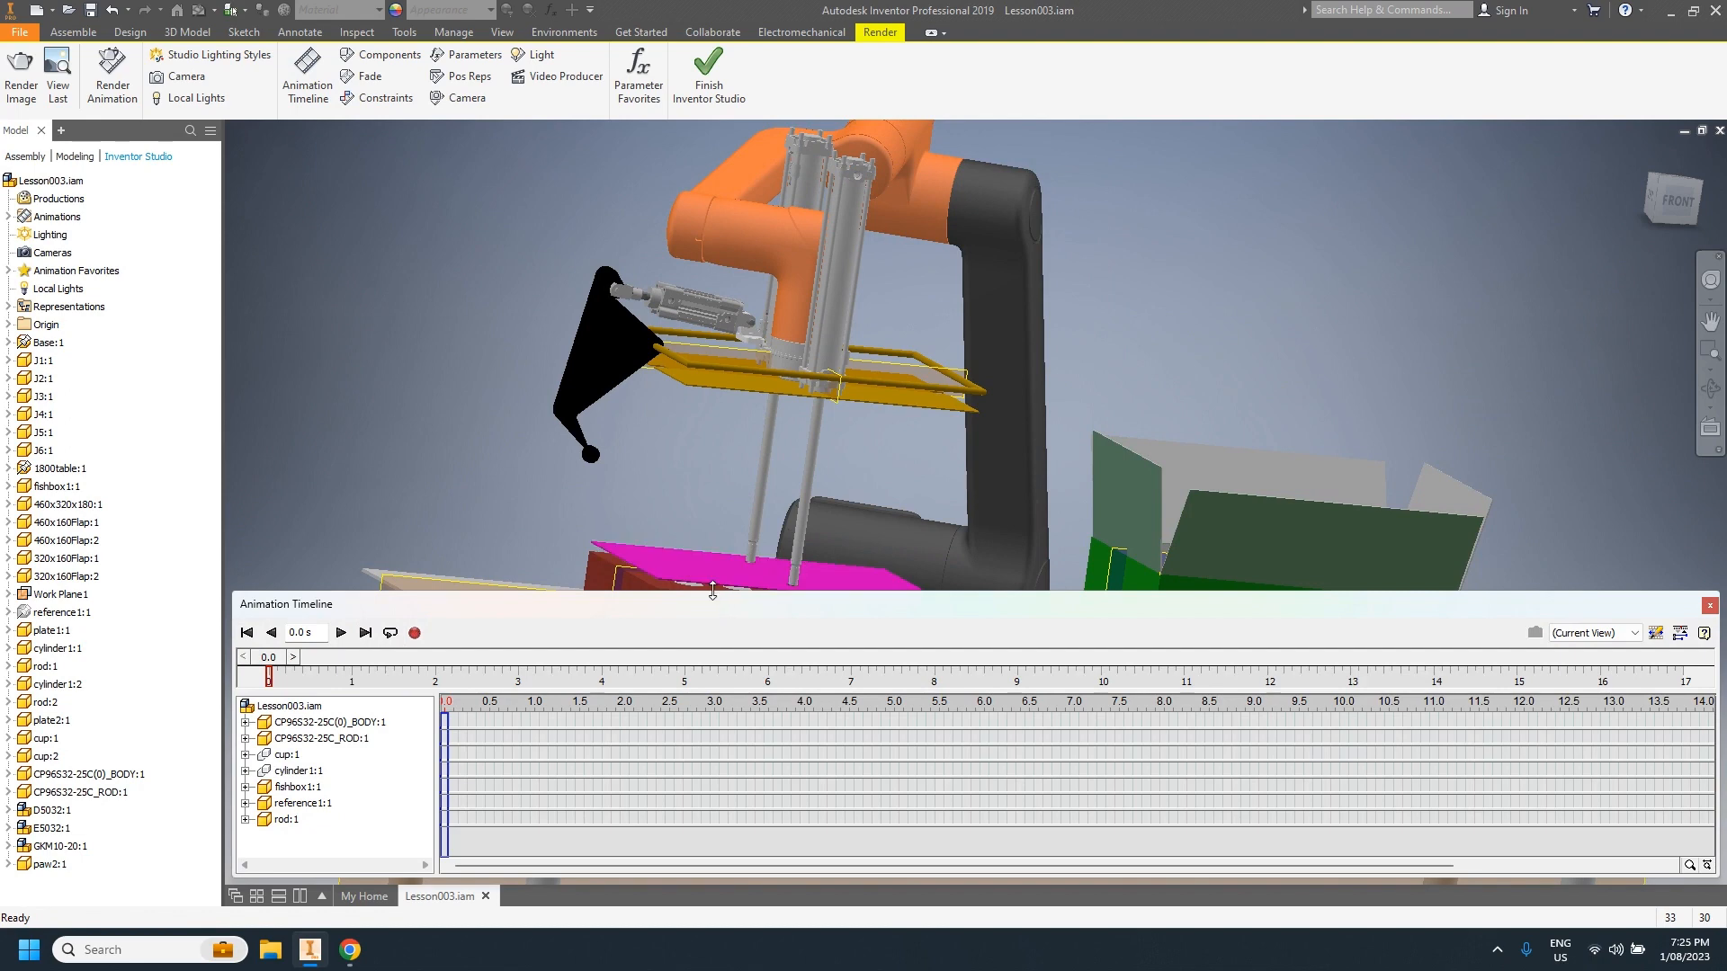
pyautogui.moveTo(715, 596); pyautogui.dragTo(715, 712)
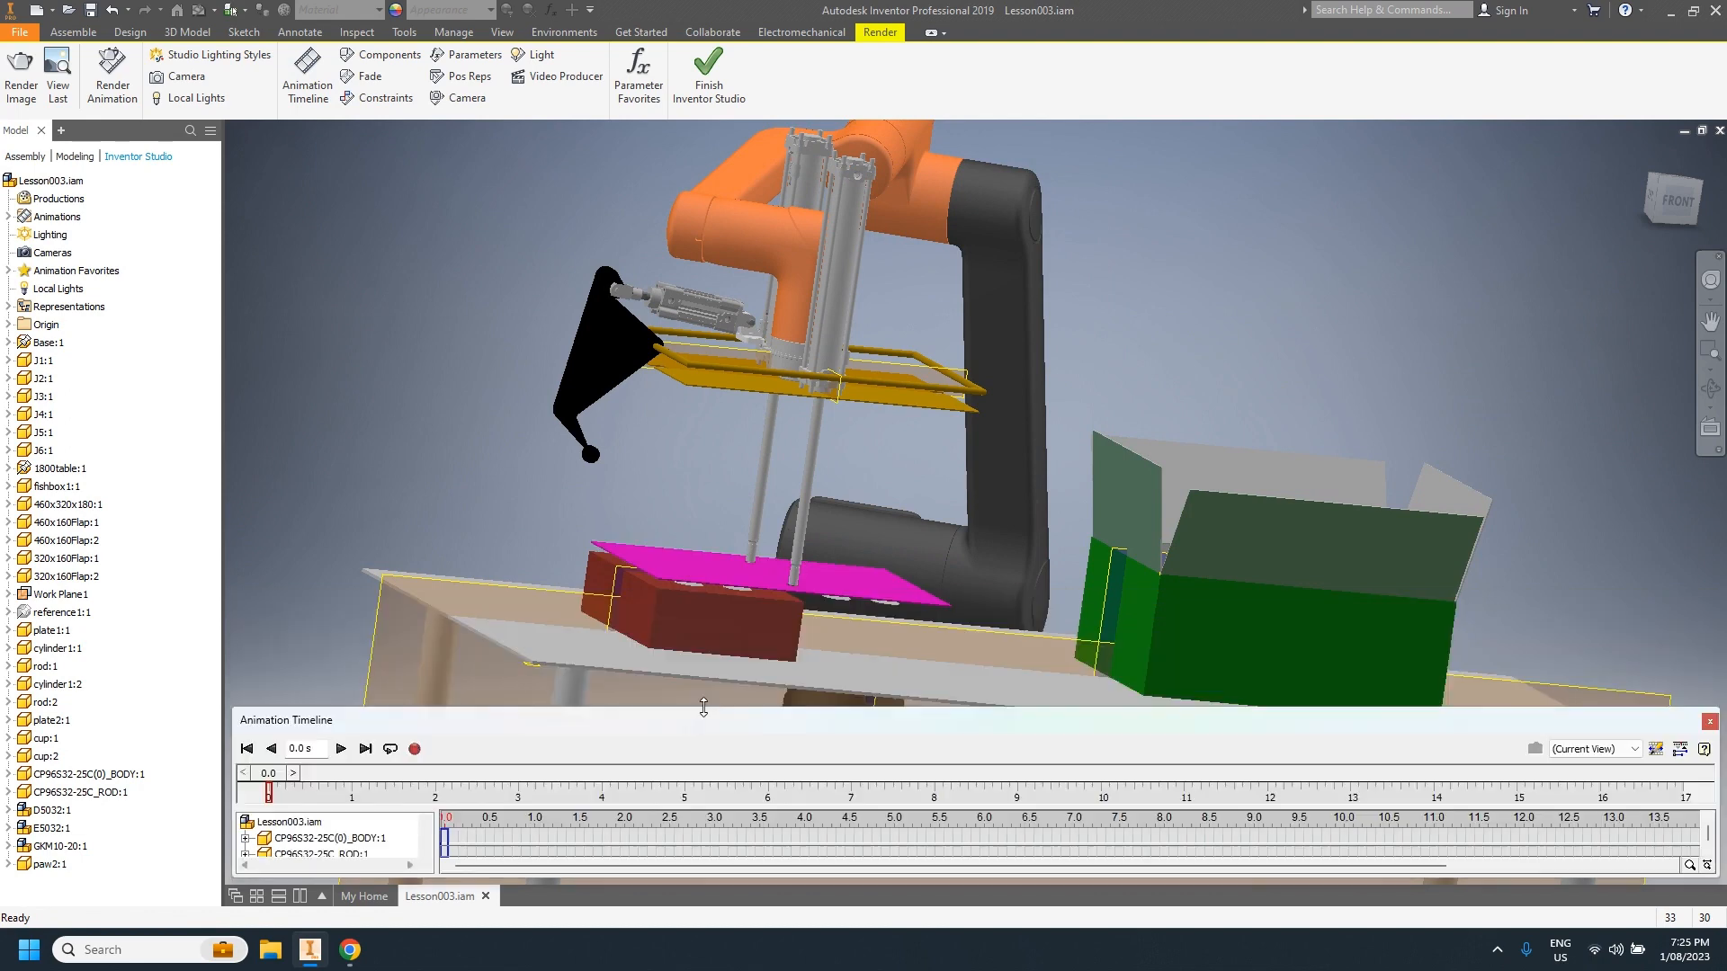
pyautogui.click(340, 749)
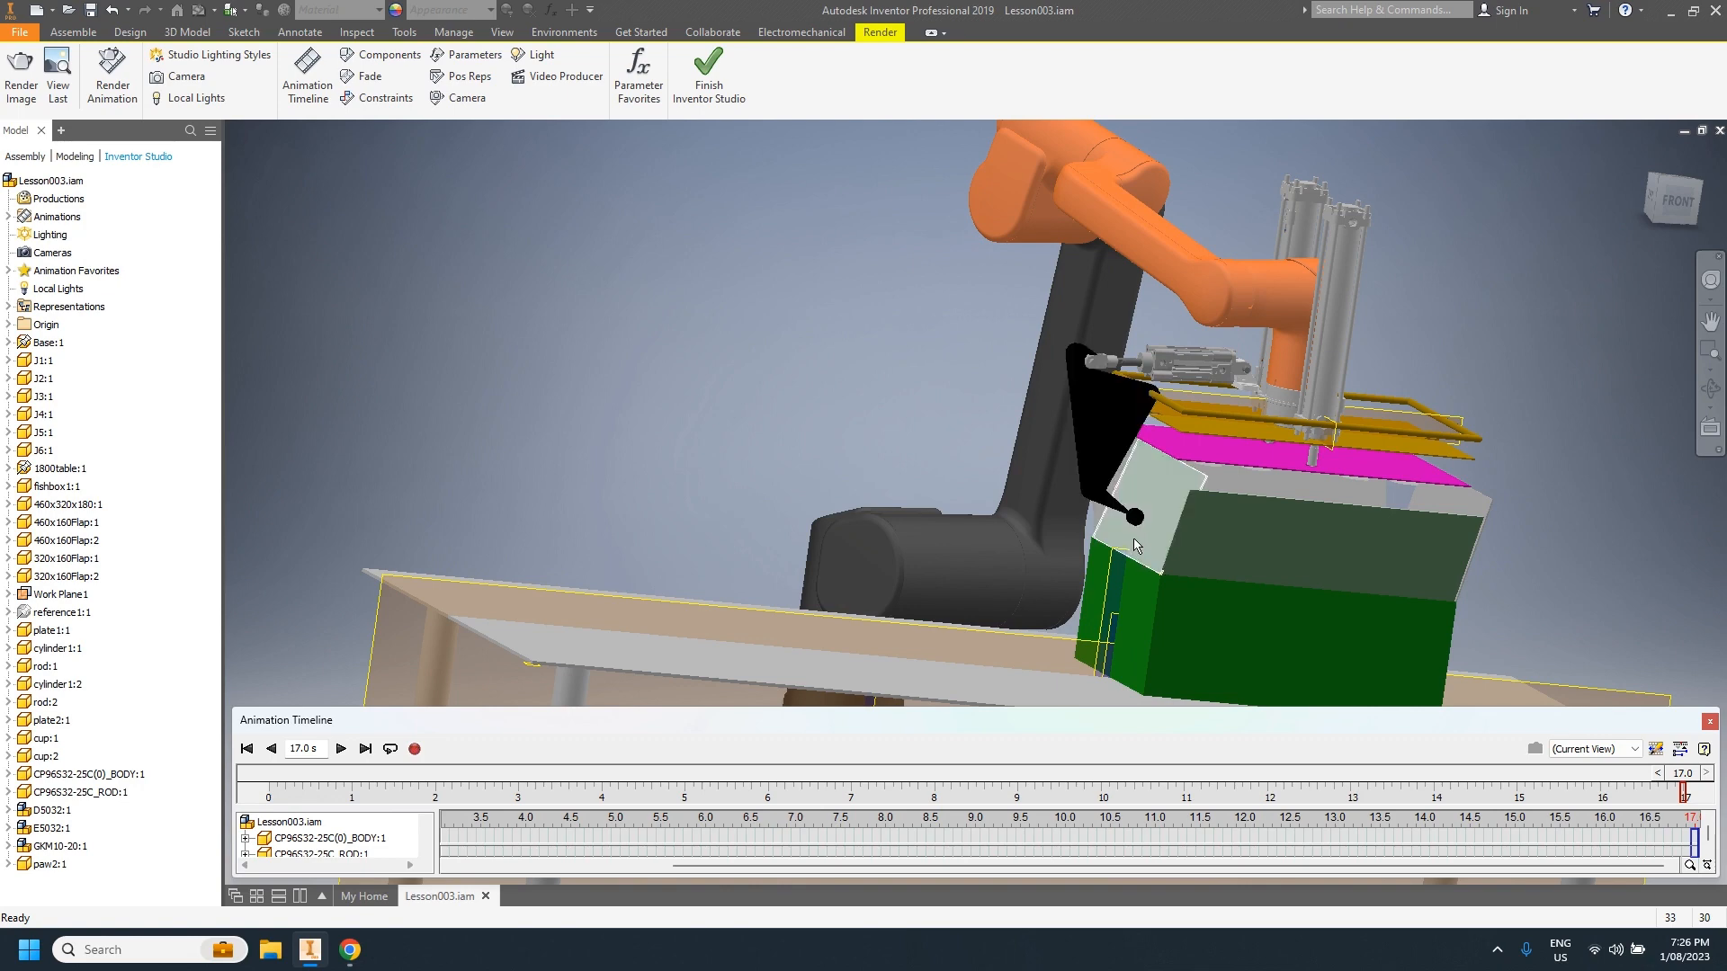
pyautogui.click(716, 91)
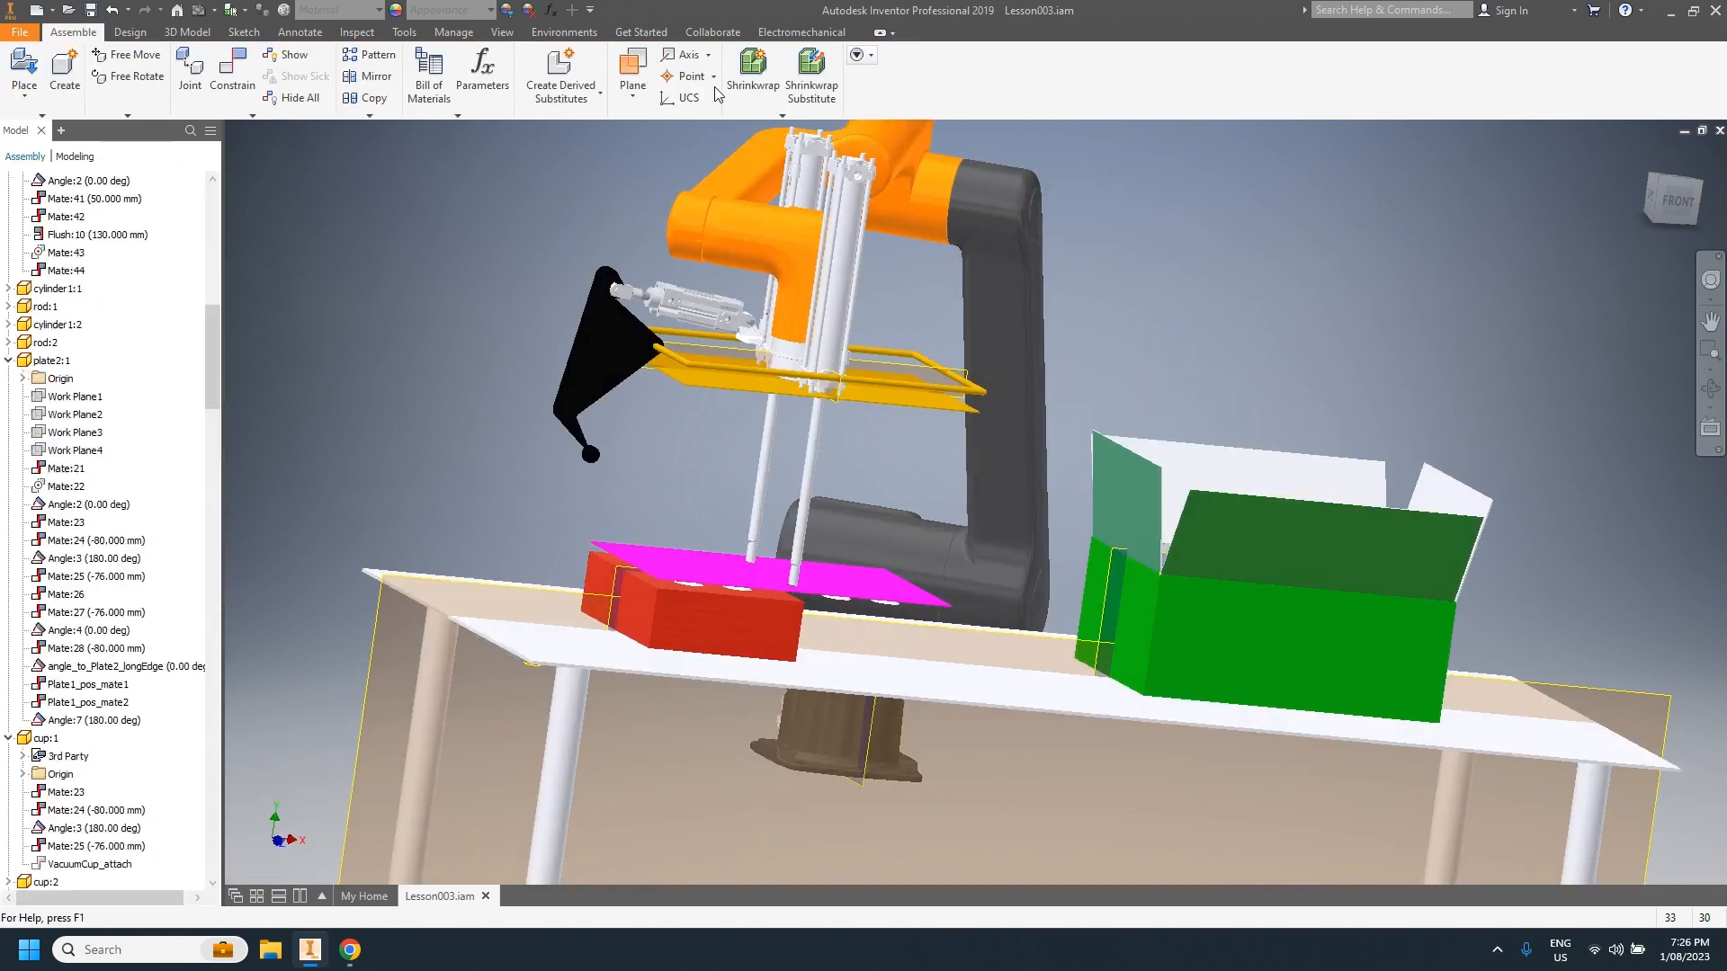
# Step: Edit the paw2 part in place and open Sketch1 of its Extrusion1
pyautogui.doubleClick(588, 382)
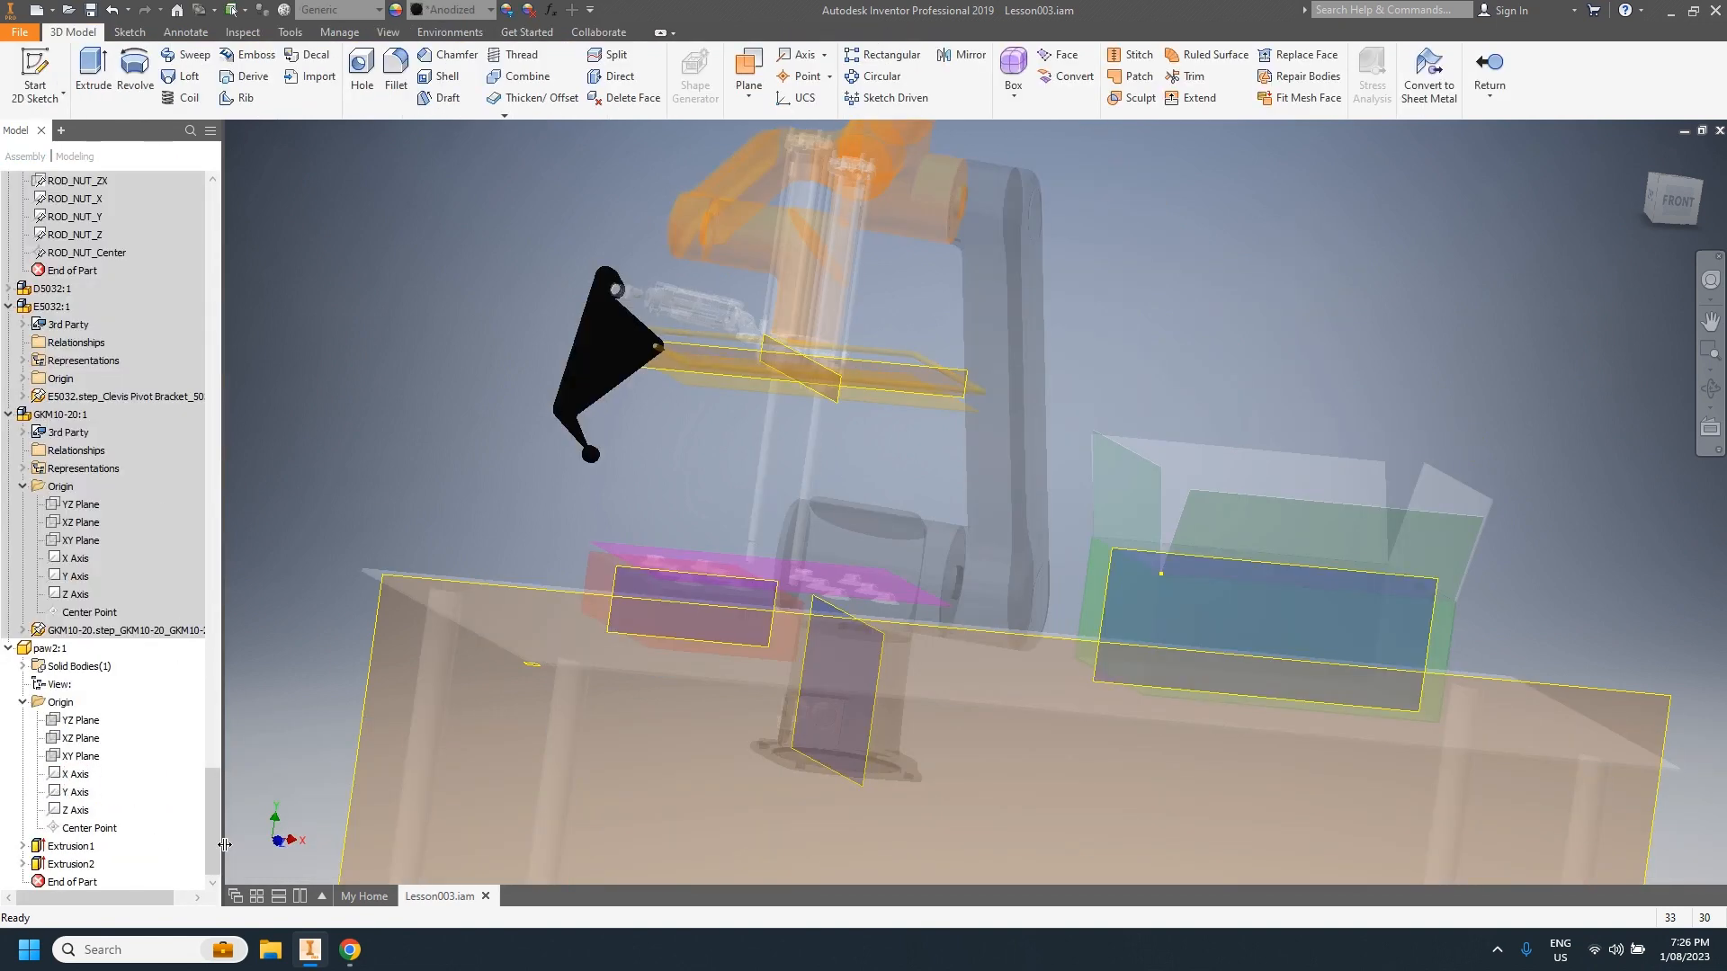
pyautogui.click(56, 847)
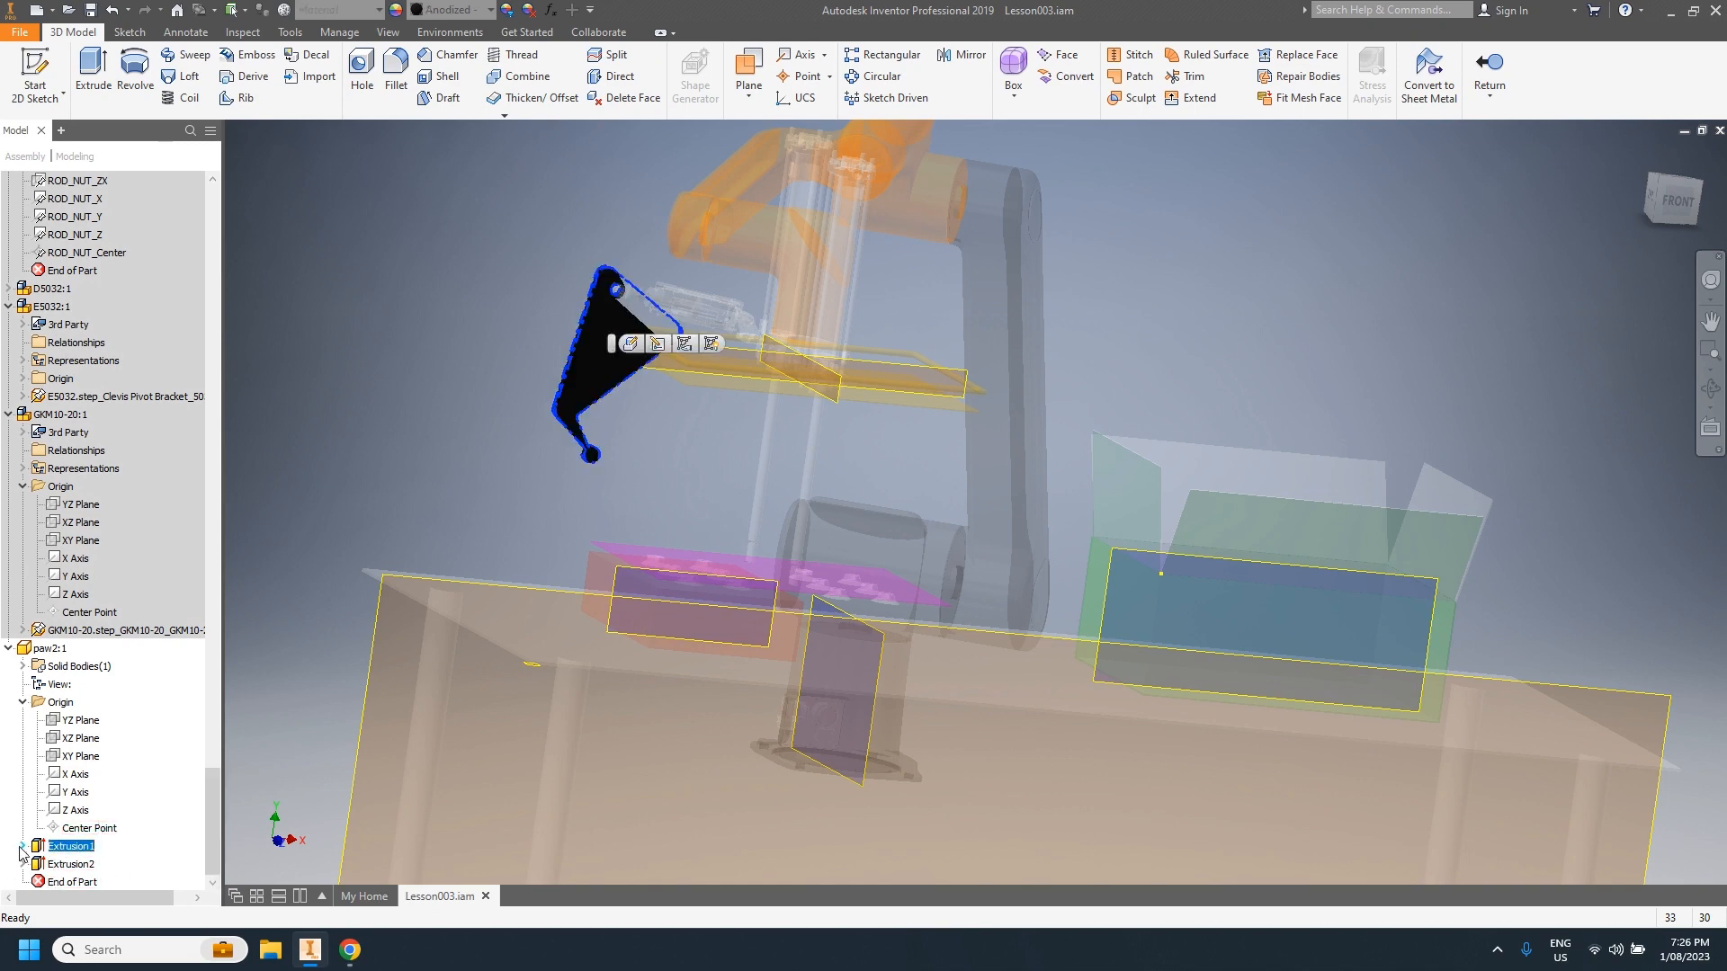
pyautogui.click(22, 847)
pyautogui.doubleClick(80, 863)
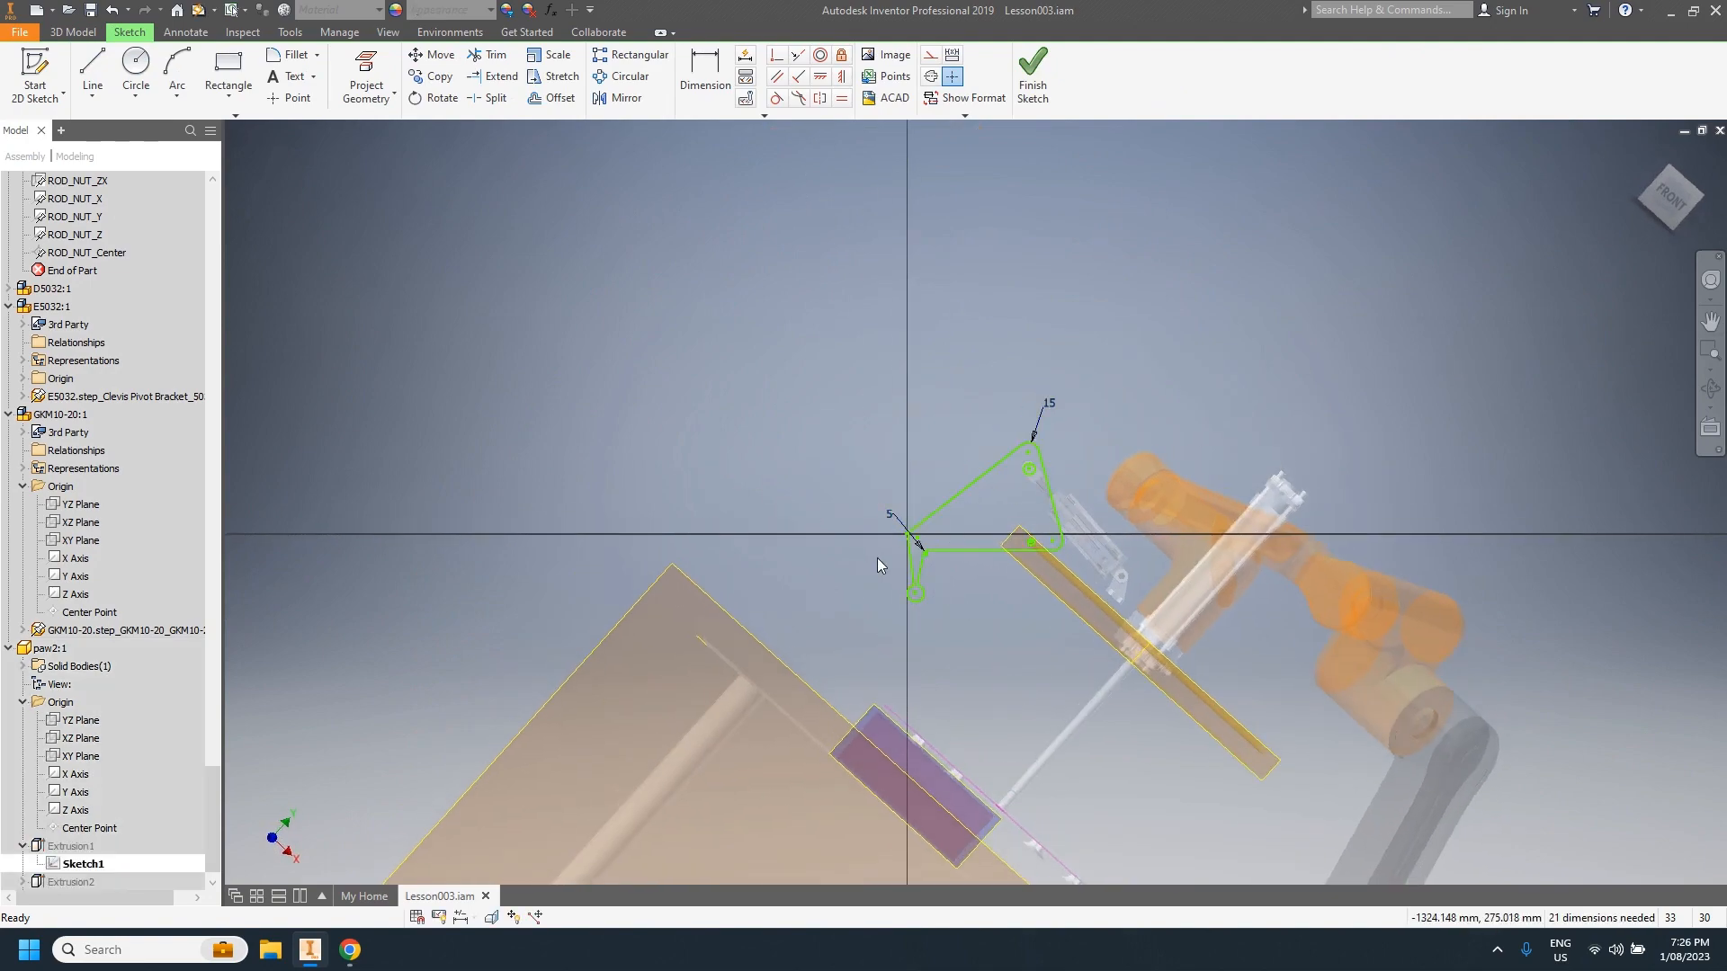
# Step: Delete the two sketch lines connecting the paw's body to its round tip
pyautogui.moveTo(961, 602)
pyautogui.keyDown('shift'); pyautogui.mouseDown(button='middle')
pyautogui.moveTo(806, 659)
pyautogui.moveTo(878, 698)
pyautogui.moveTo(909, 671)
pyautogui.moveTo(940, 687)
pyautogui.mouseUp(button='middle'); pyautogui.keyUp('shift')
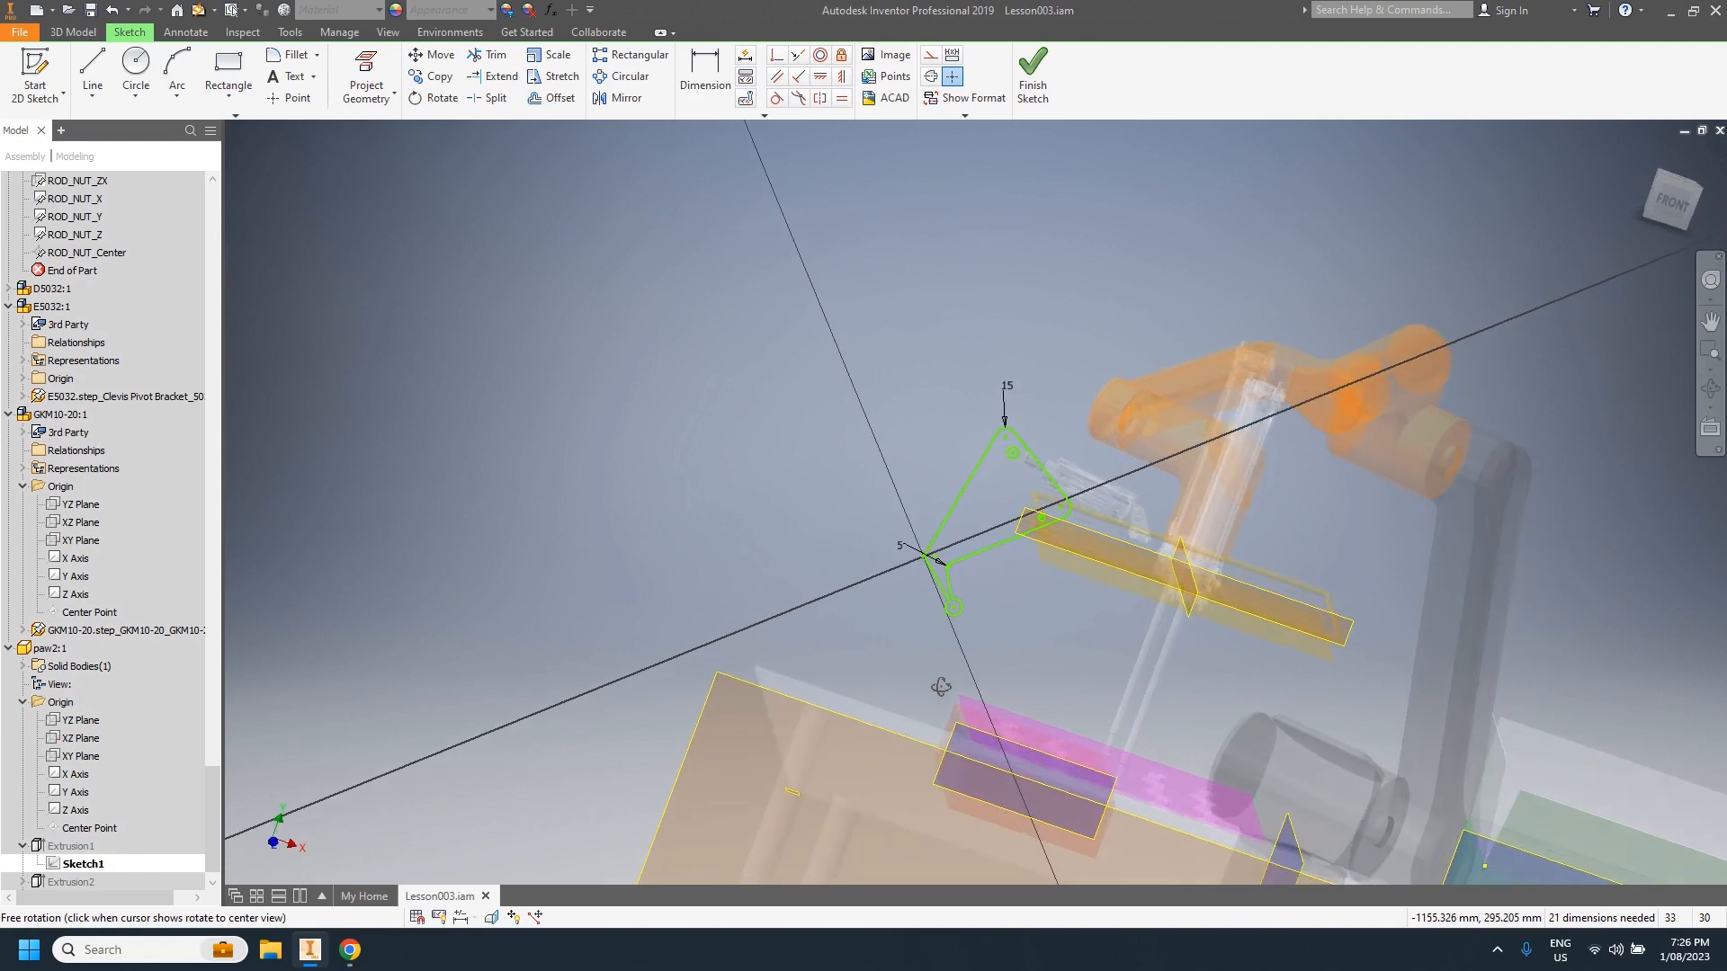
pyautogui.scroll(-7, 960, 627)
pyautogui.scroll(3, 948, 587)
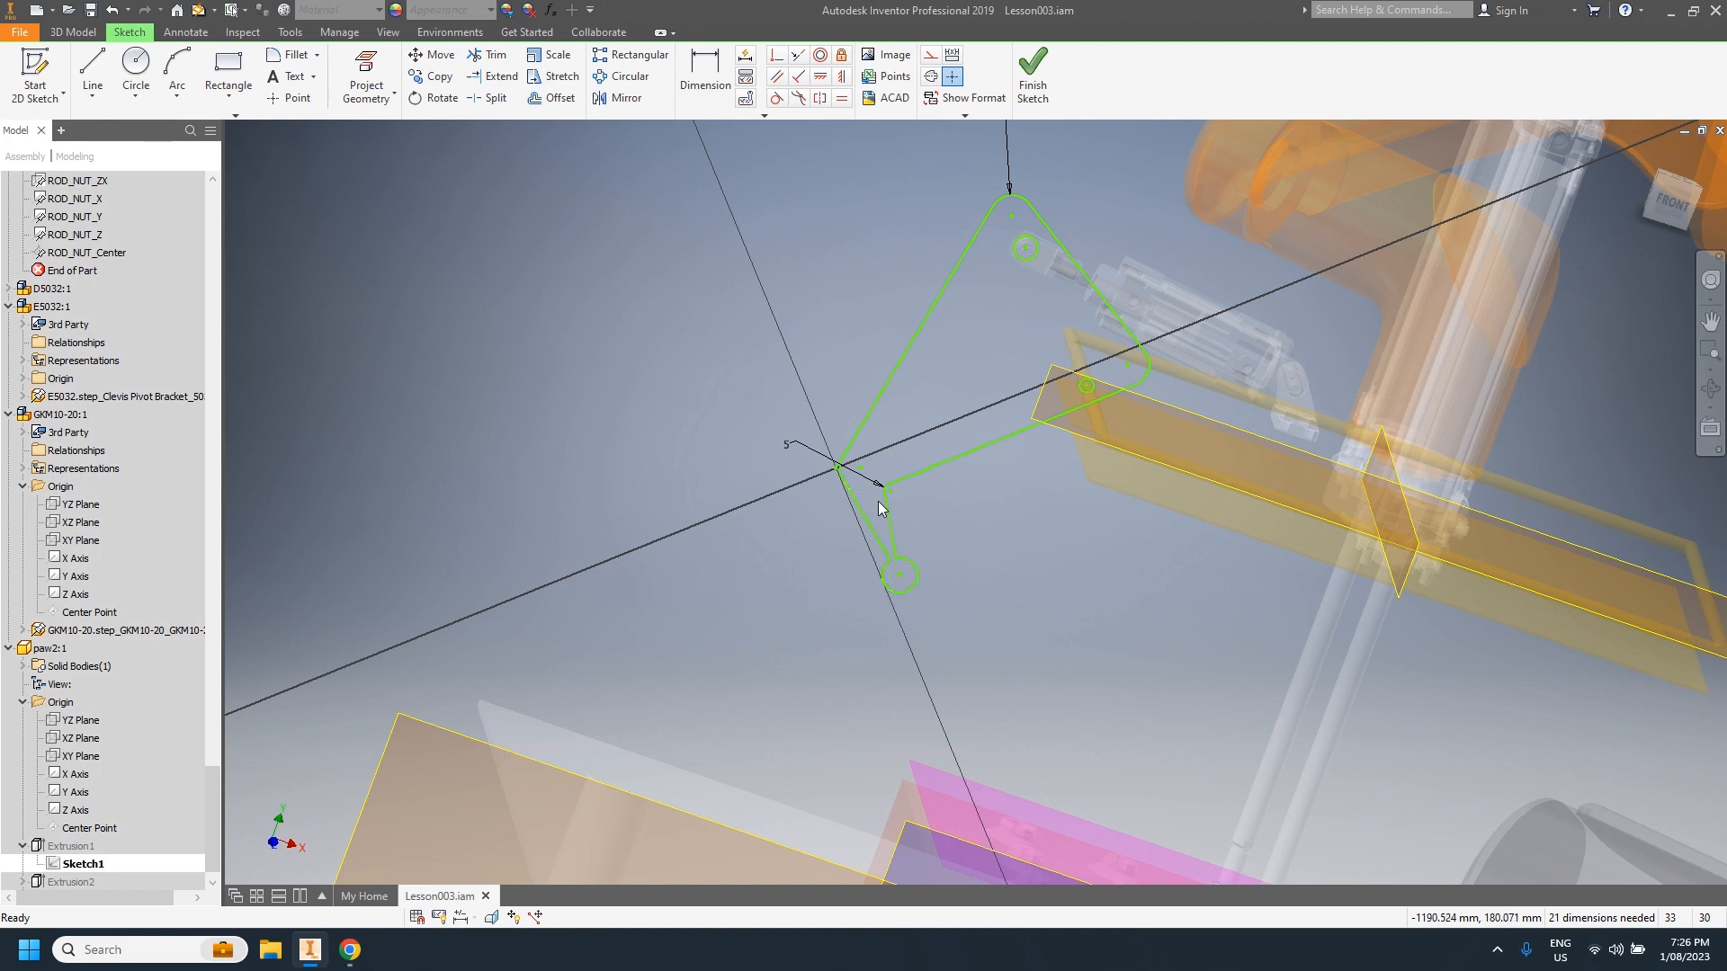
pyautogui.click(890, 538)
pyautogui.press('Delete')
pyautogui.click(875, 537)
pyautogui.press('Delete')
# Step: Move the paw's tip circle farther away from the body to lengthen the finger
pyautogui.moveTo(963, 673)
pyautogui.keyDown('shift'); pyautogui.mouseDown(button='middle')
pyautogui.moveTo(1006, 648)
pyautogui.moveTo(1068, 667)
pyautogui.moveTo(1007, 686)
pyautogui.moveTo(979, 647)
pyautogui.moveTo(959, 658)
pyautogui.mouseUp(button='middle'); pyautogui.keyUp('shift')
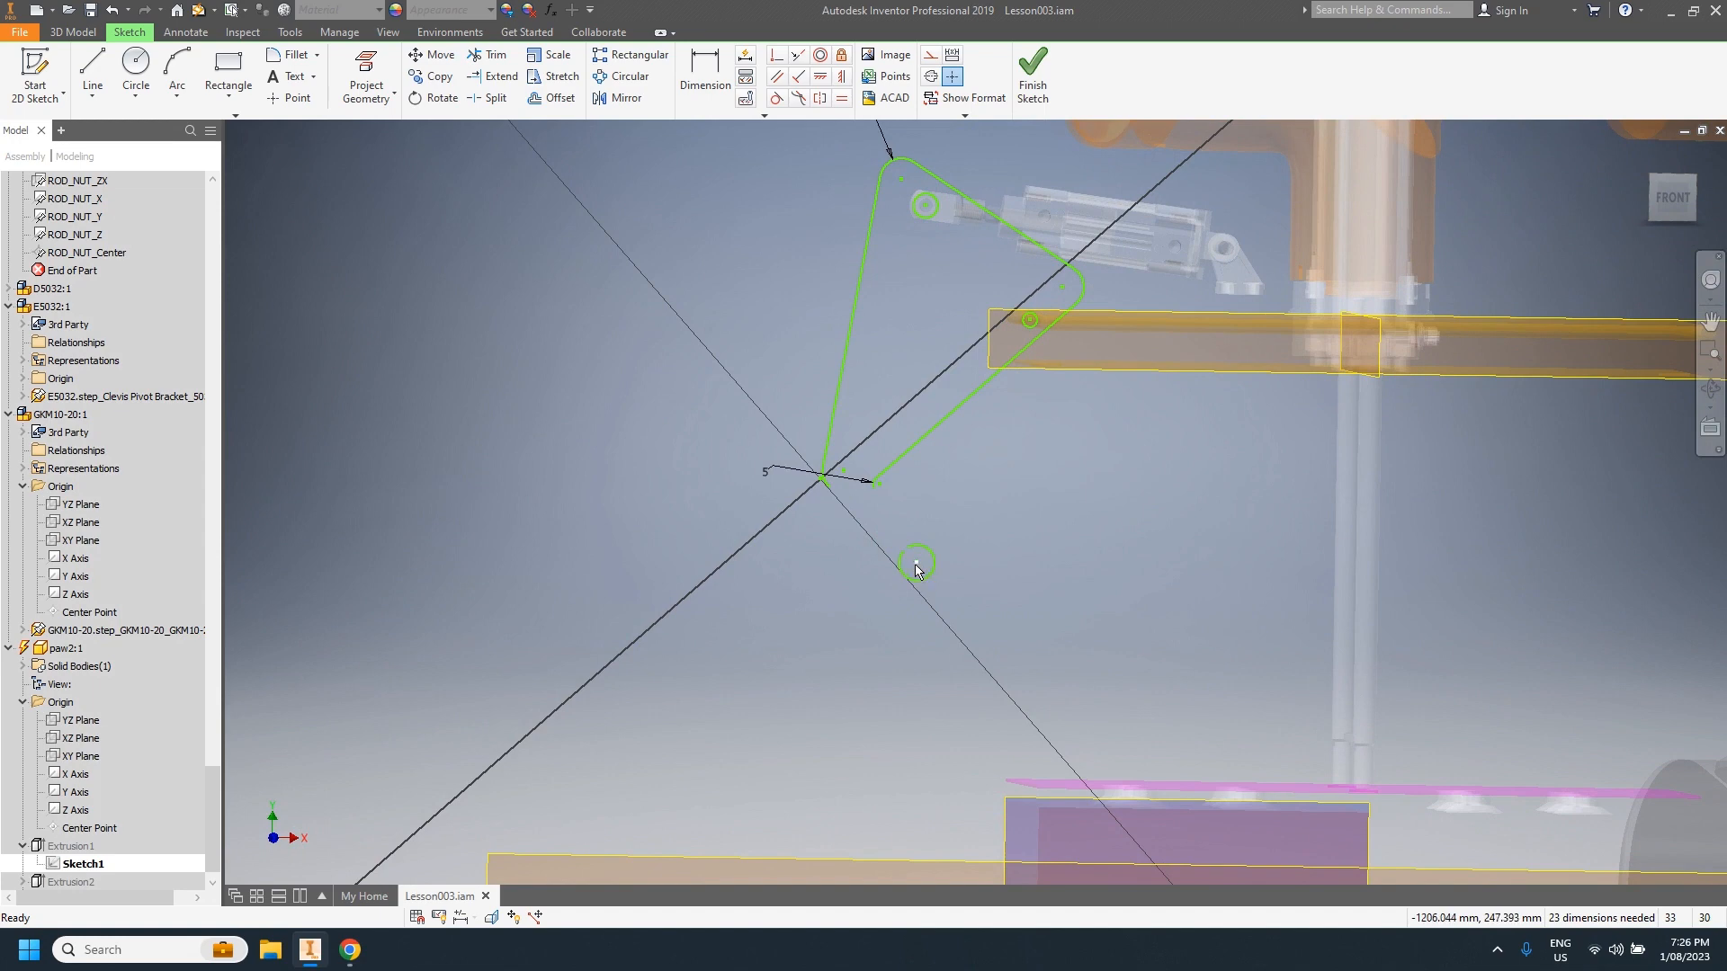
pyautogui.moveTo(917, 567); pyautogui.dragTo(916, 623)
pyautogui.moveTo(917, 625); pyautogui.dragTo(913, 627)
# Step: Draw two lines from the body's corner arcs to the tip circle, the inner one about 87 mm long, and try to finish the sketch
pyautogui.click(93, 70)
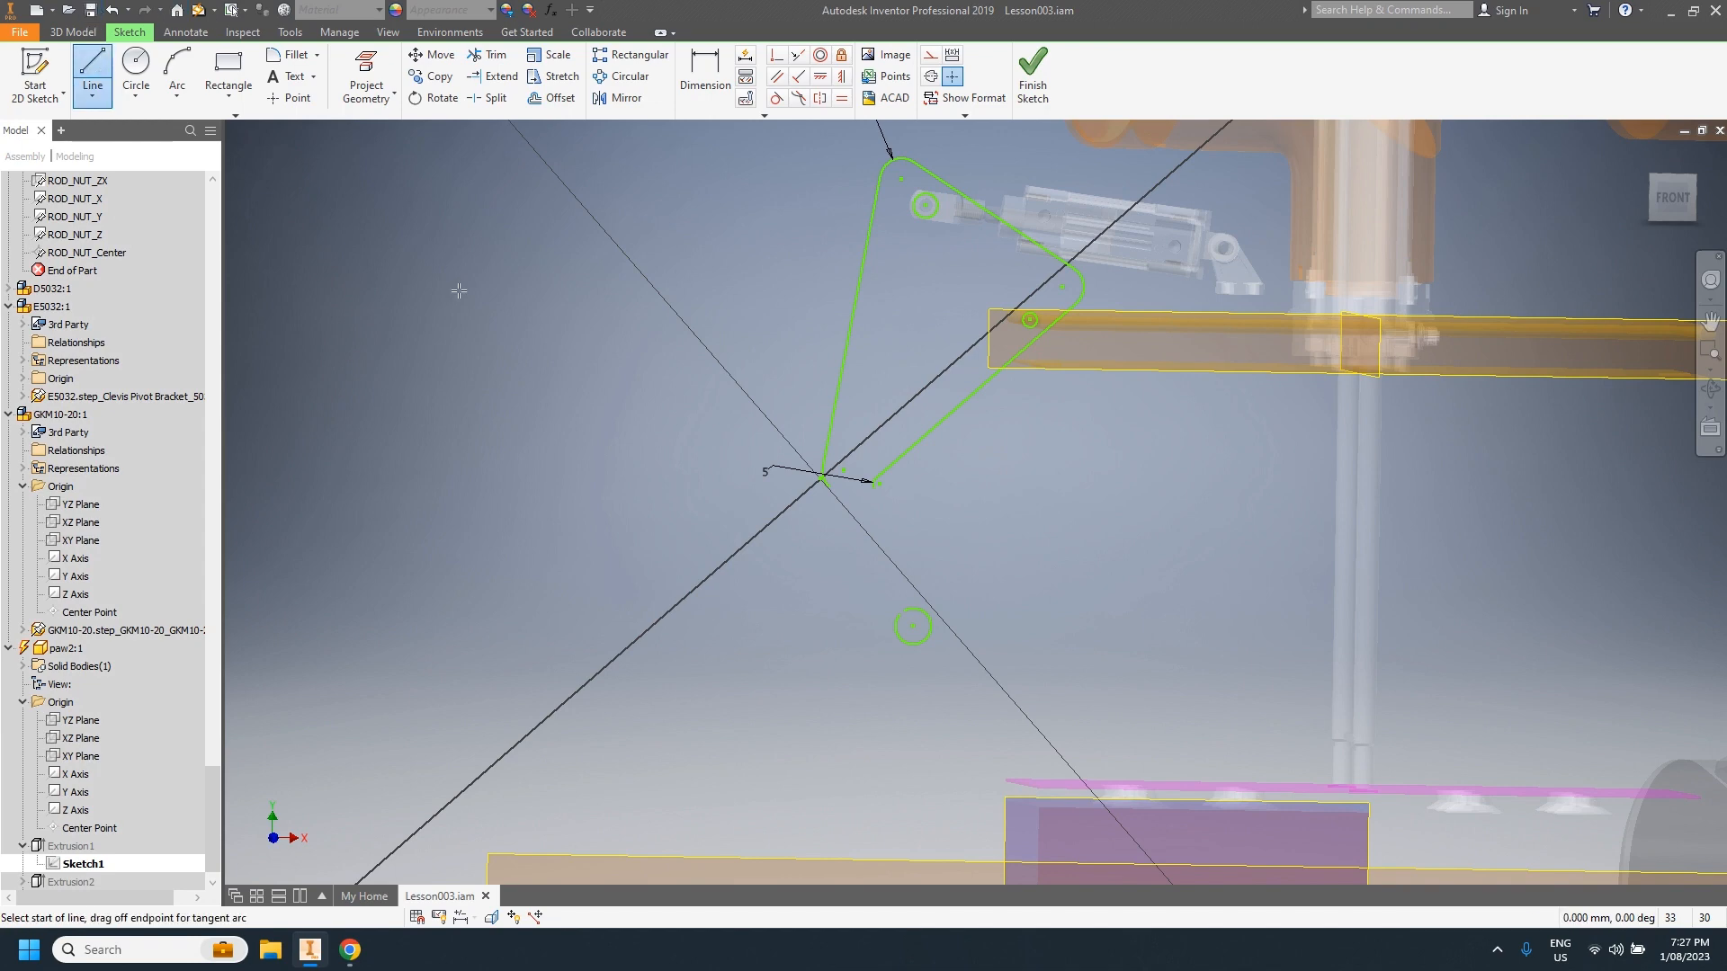
pyautogui.scroll(3, 879, 503)
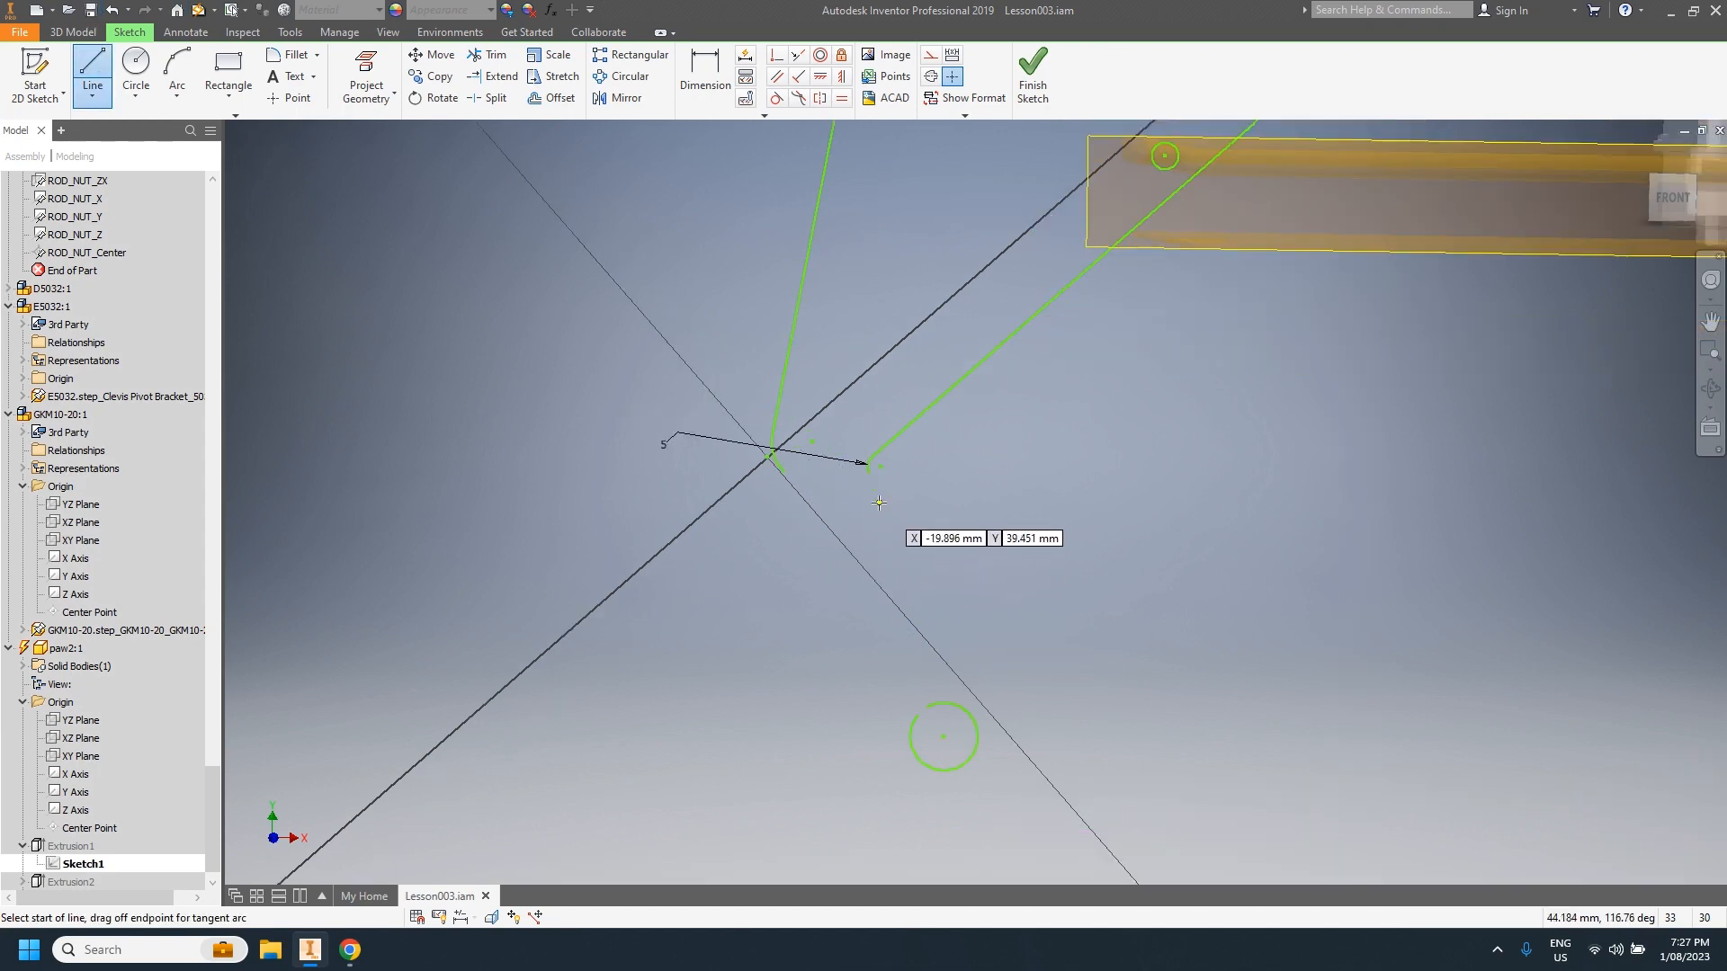
pyautogui.click(869, 464)
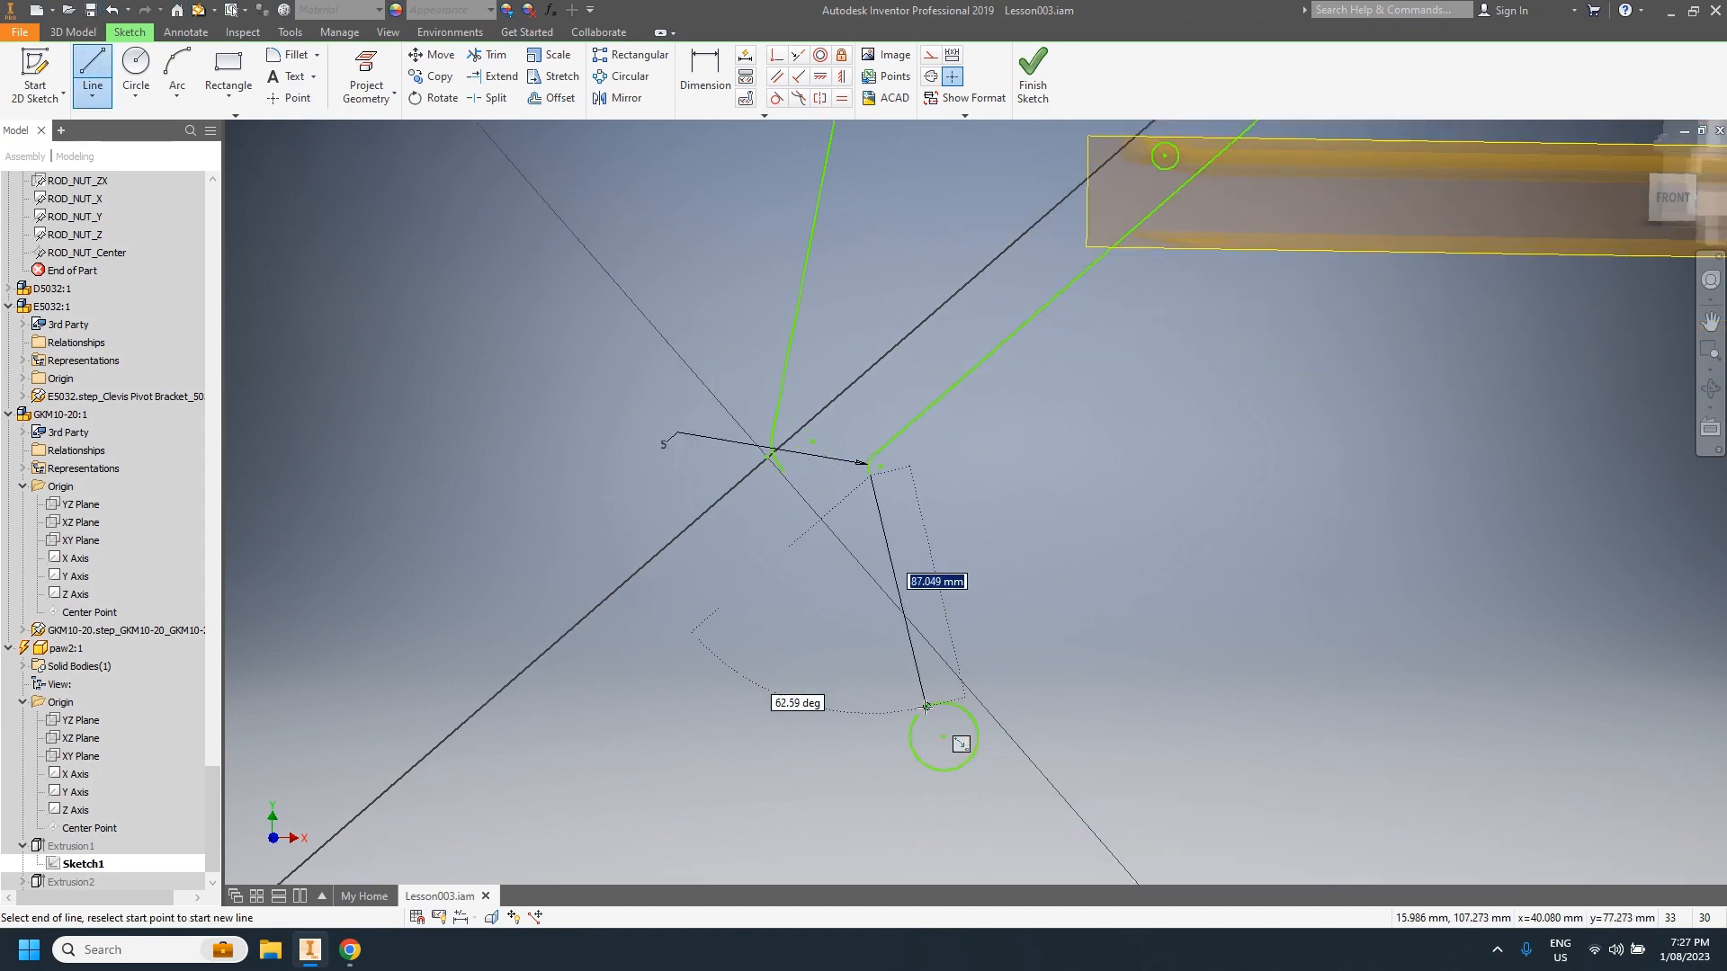
pyautogui.doubleClick(927, 707)
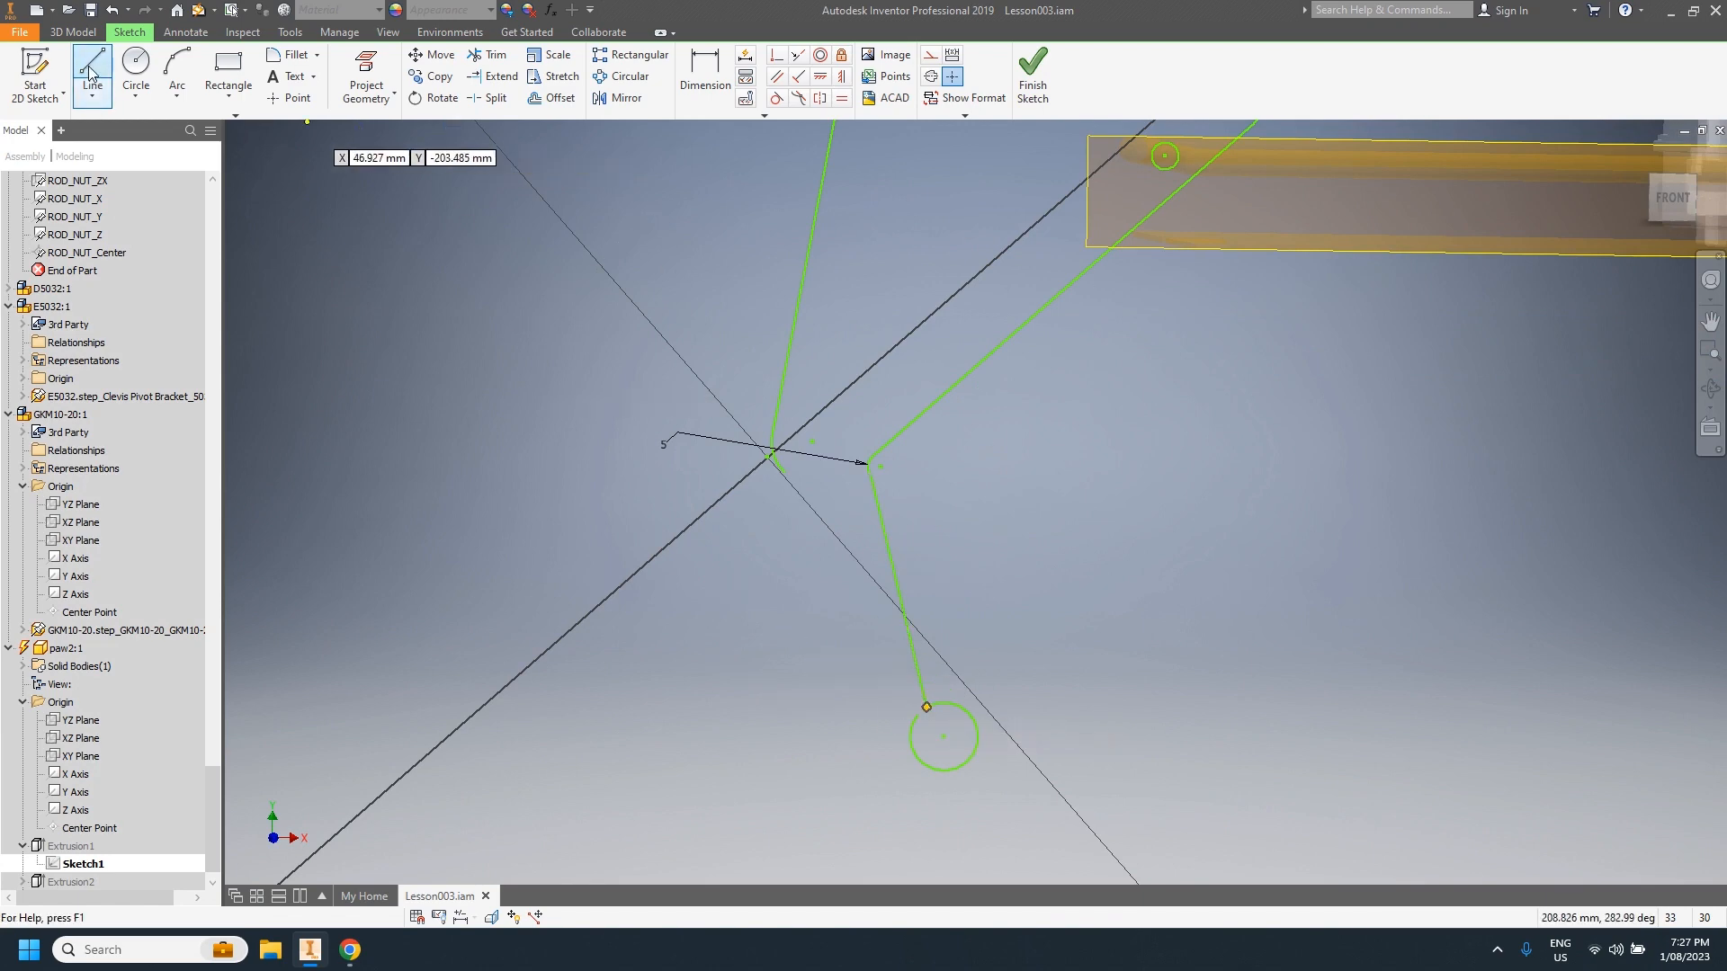
pyautogui.click(786, 470)
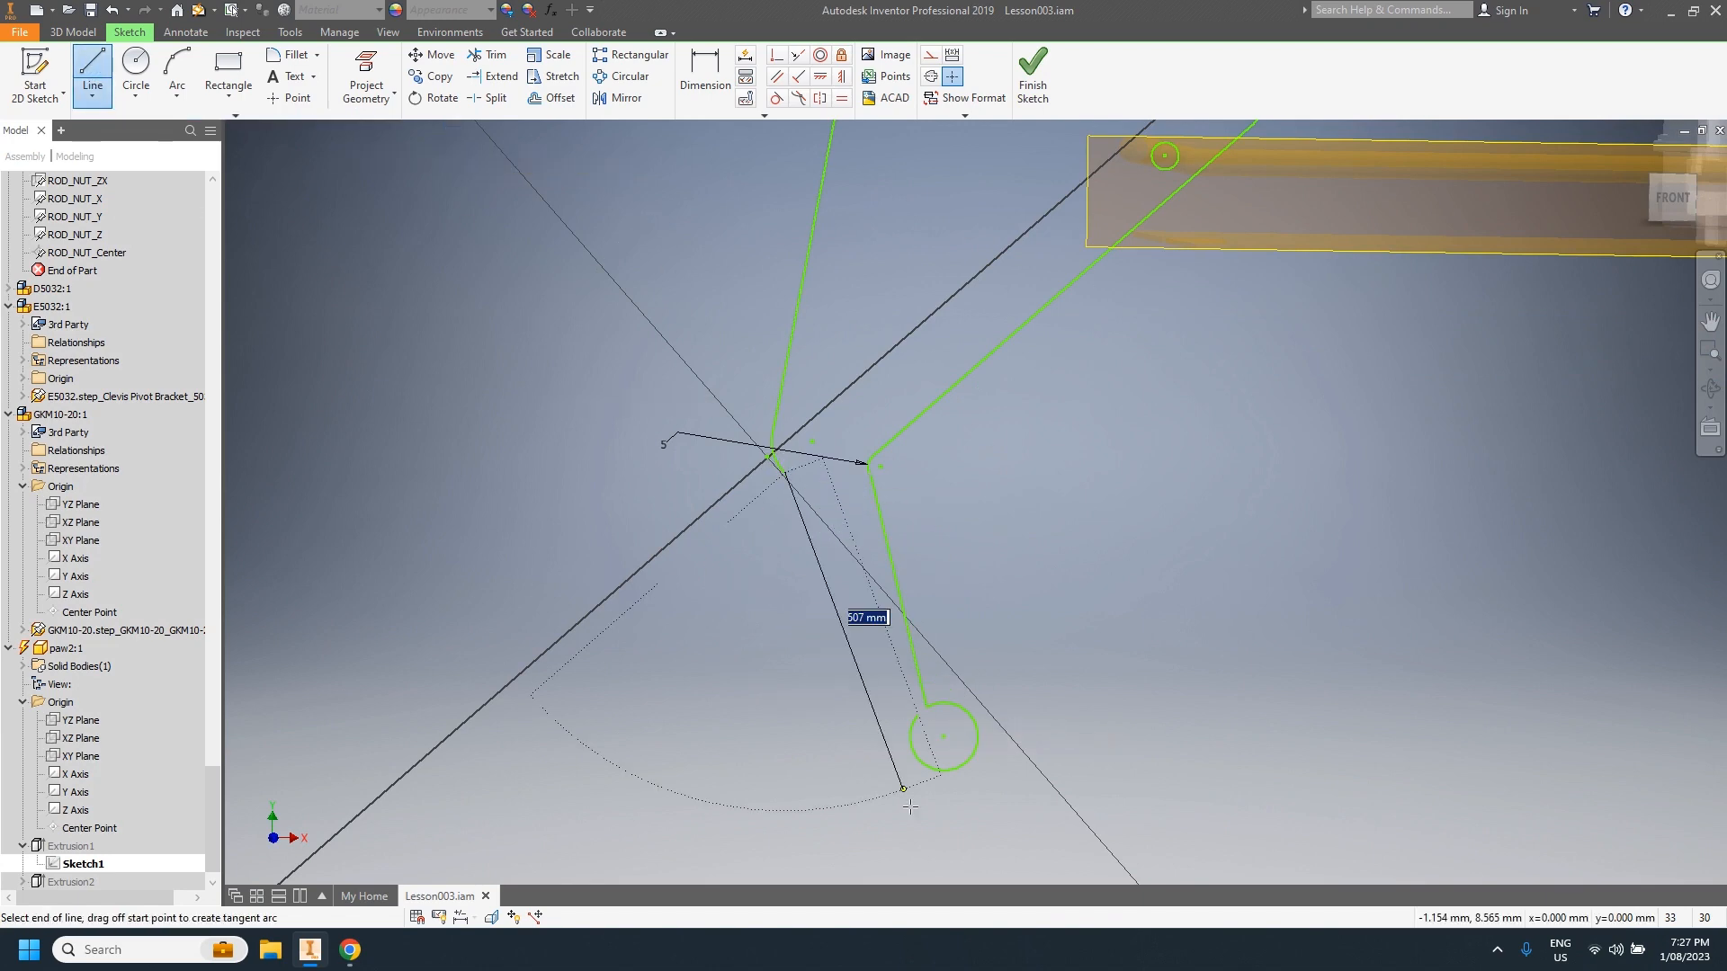
pyautogui.doubleClick(917, 716)
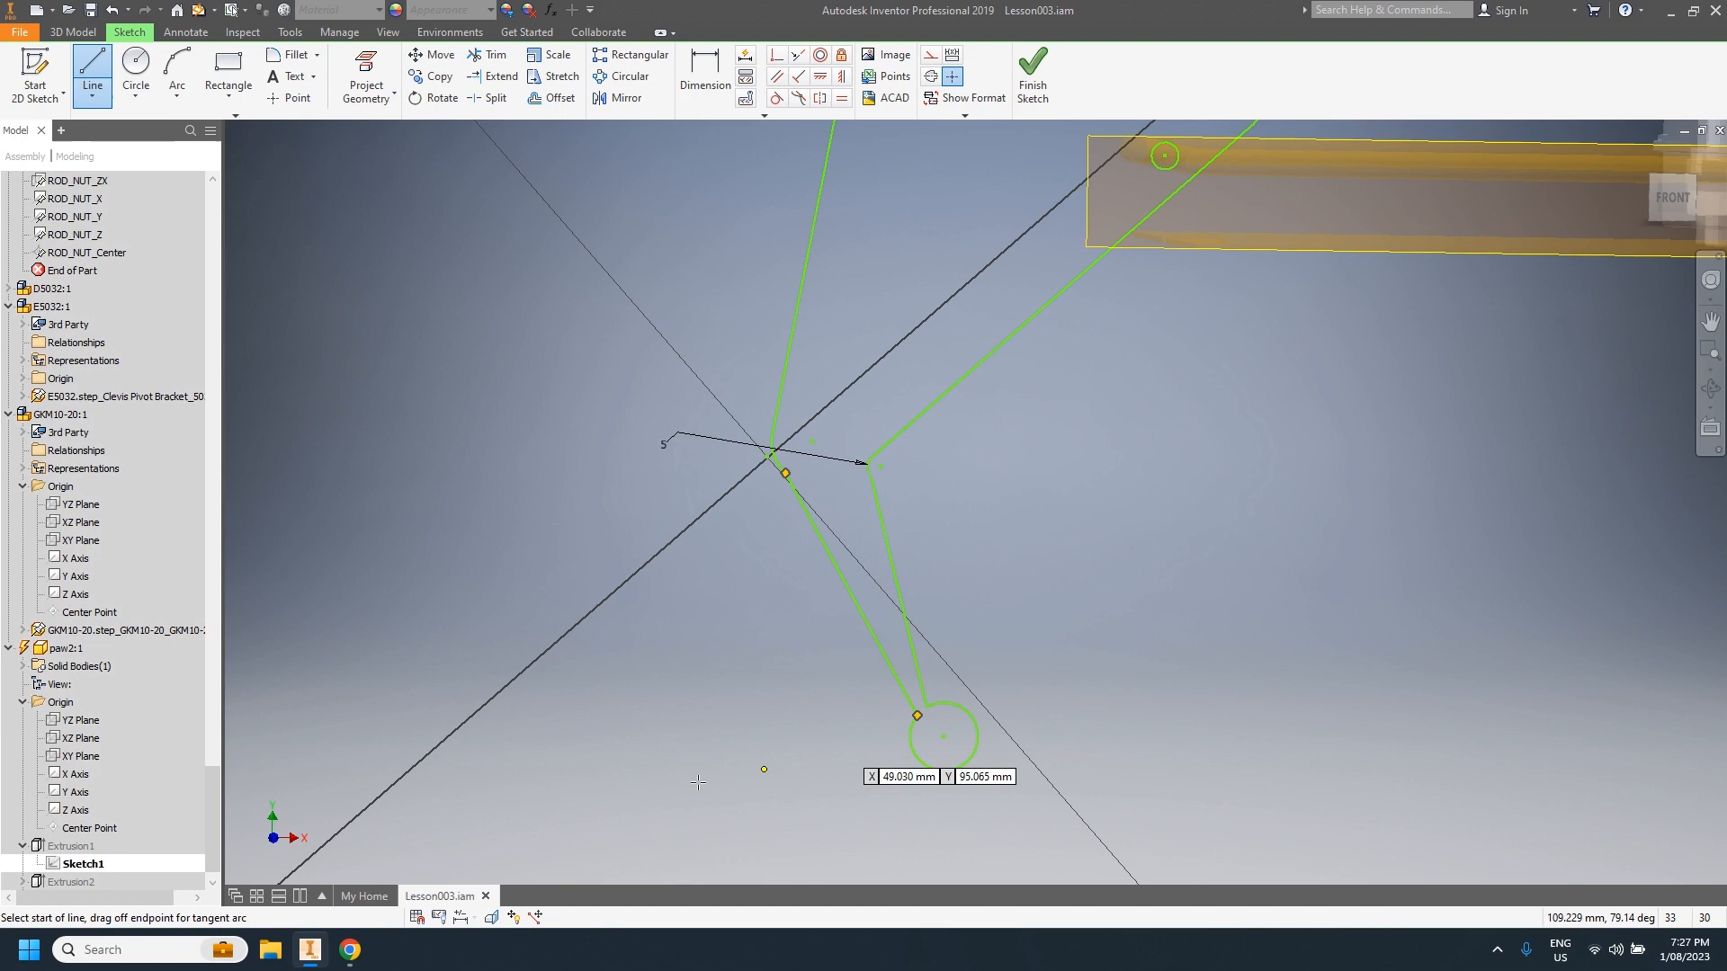
pyautogui.click(1033, 74)
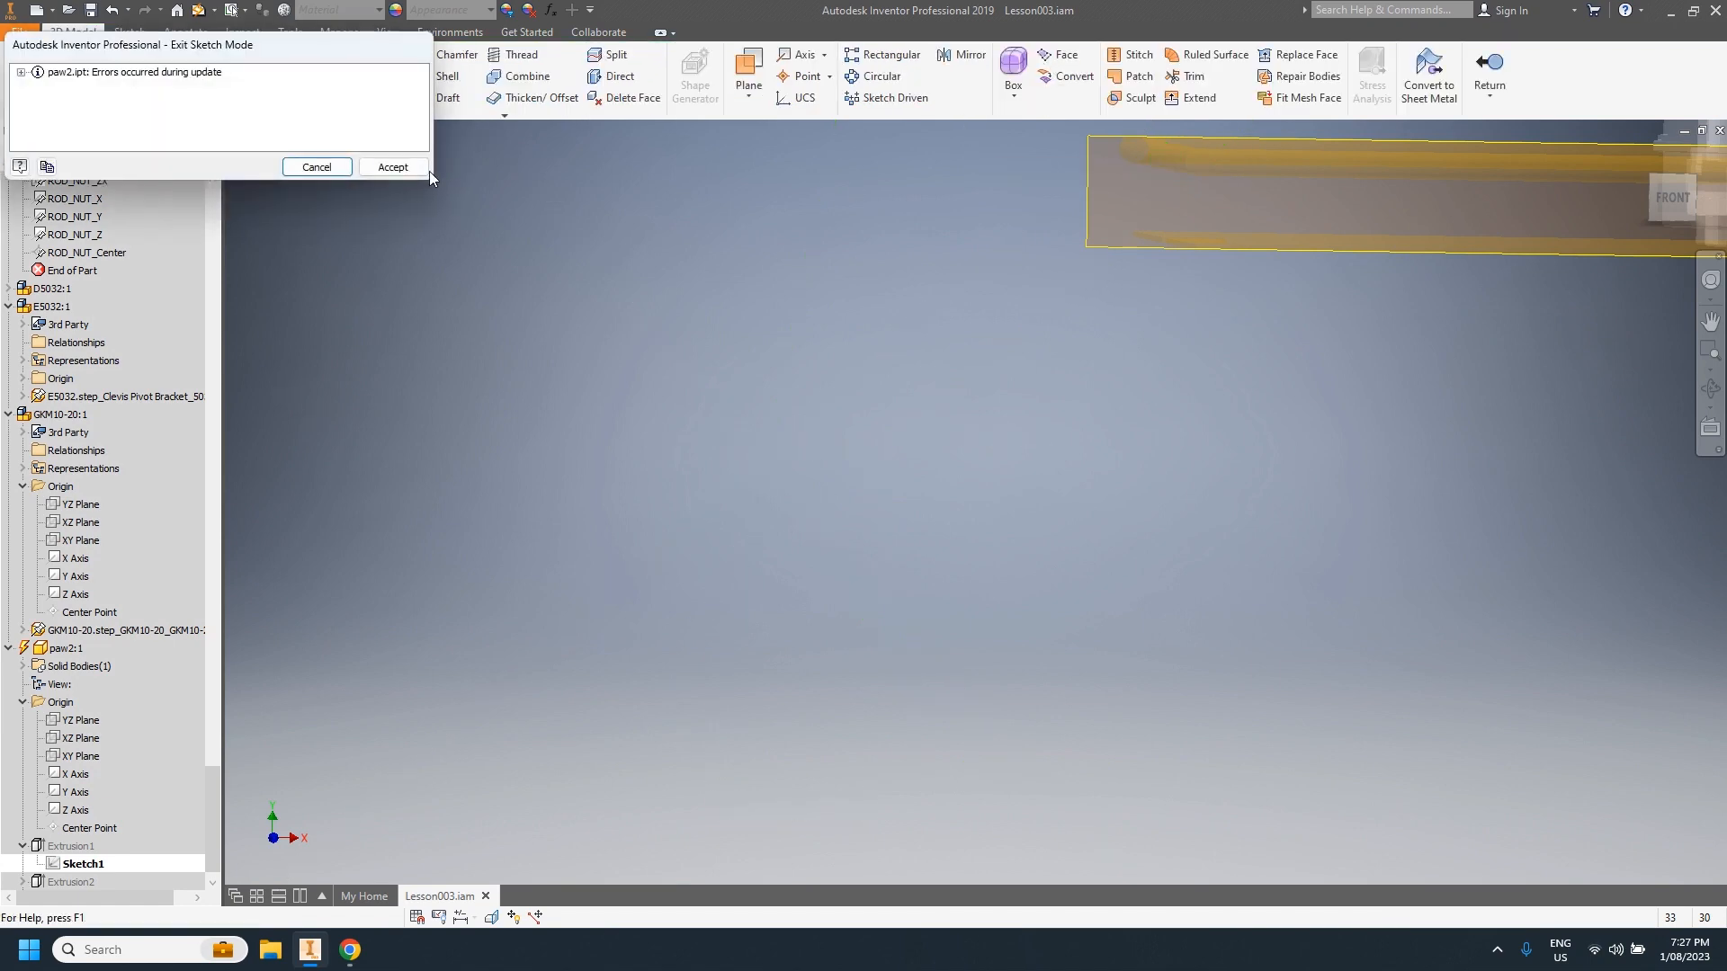
pyautogui.click(316, 168)
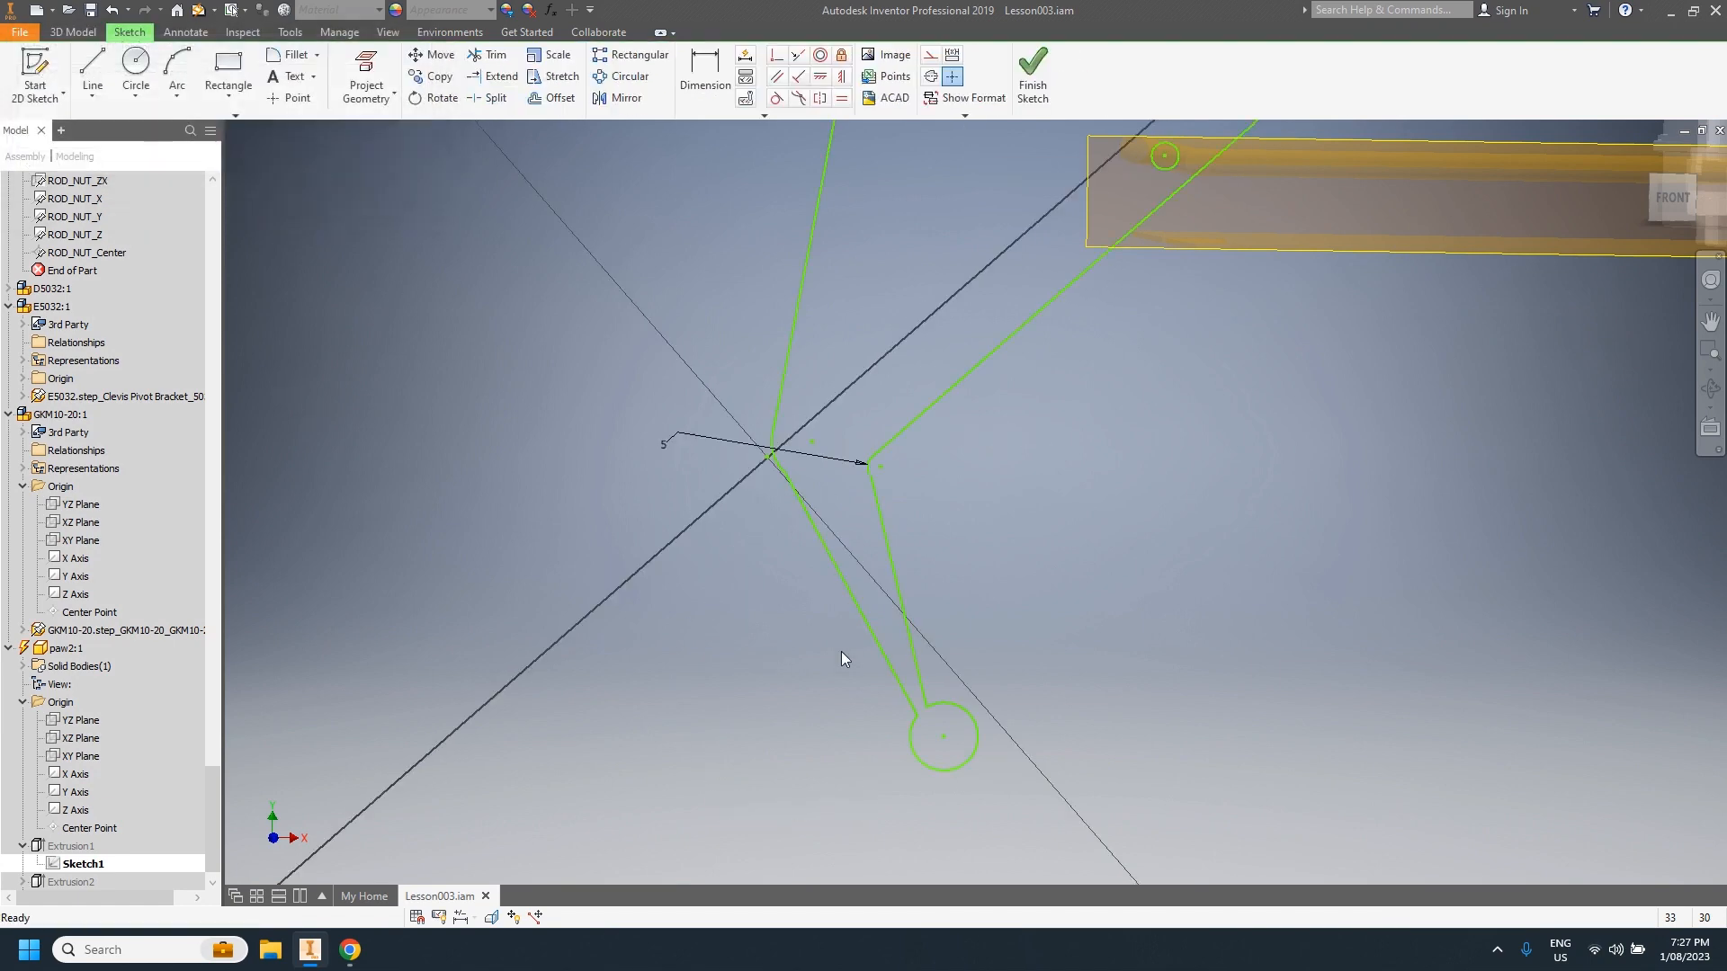
# Step: Join the inner finger line's upper end to the open end of the 5 mm corner arc, and try to finish the sketch
pyautogui.scroll(5, 804, 505)
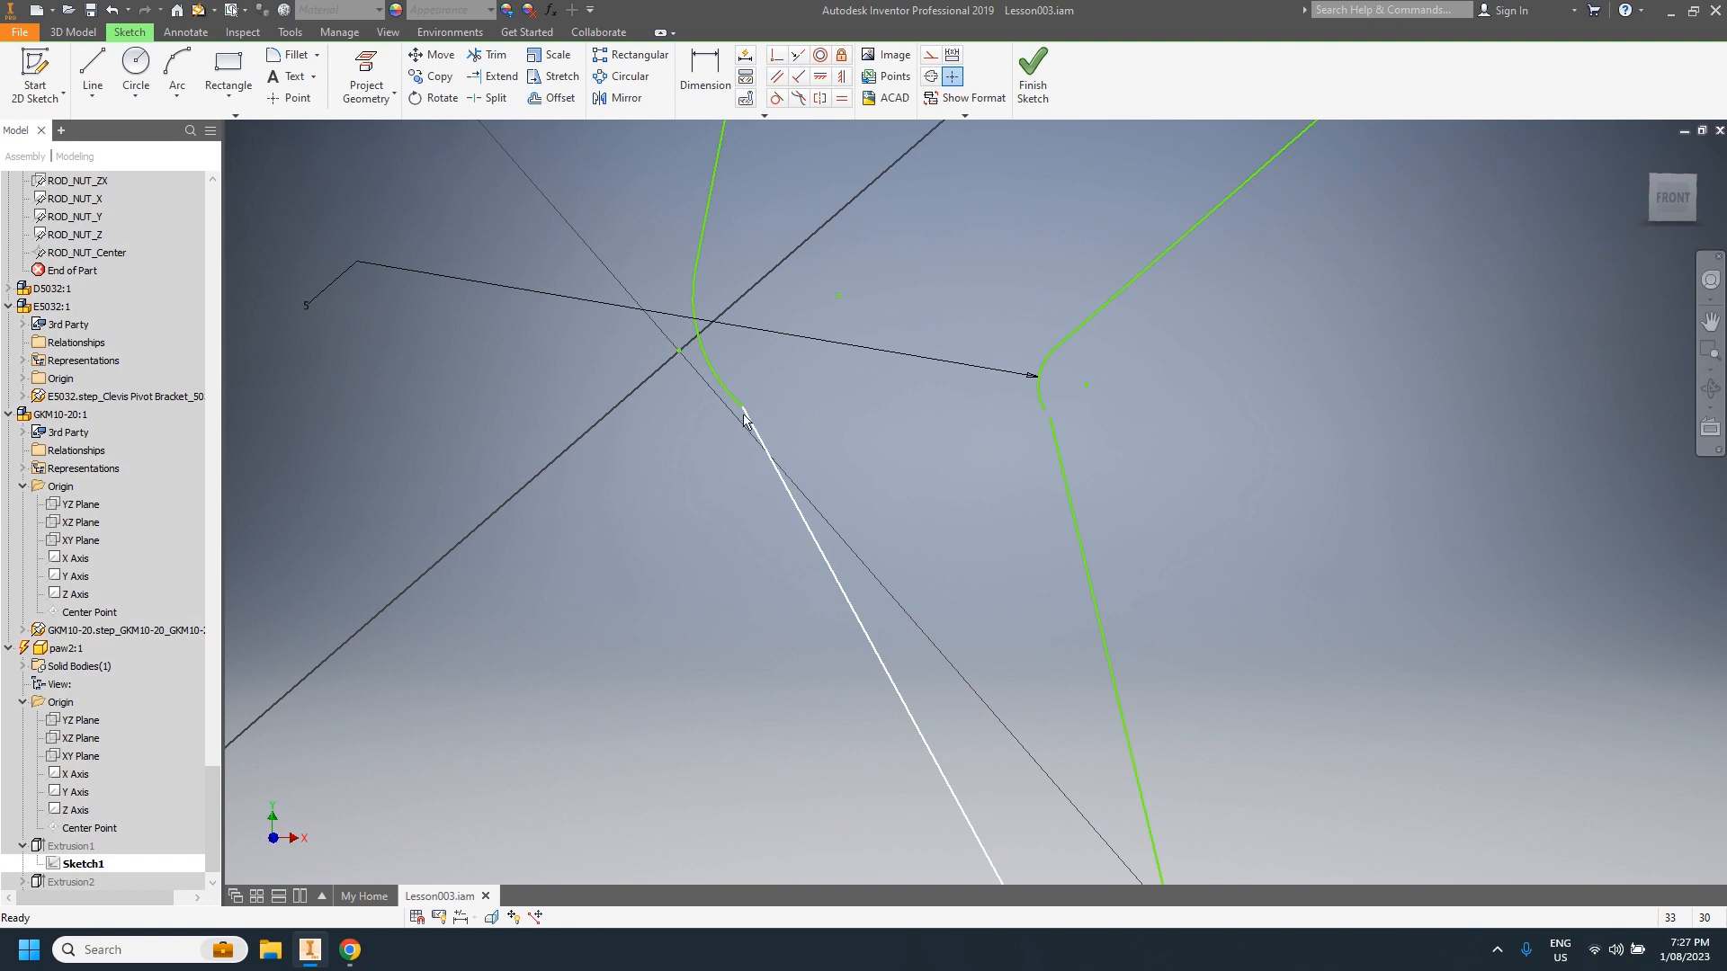
pyautogui.click(1055, 444)
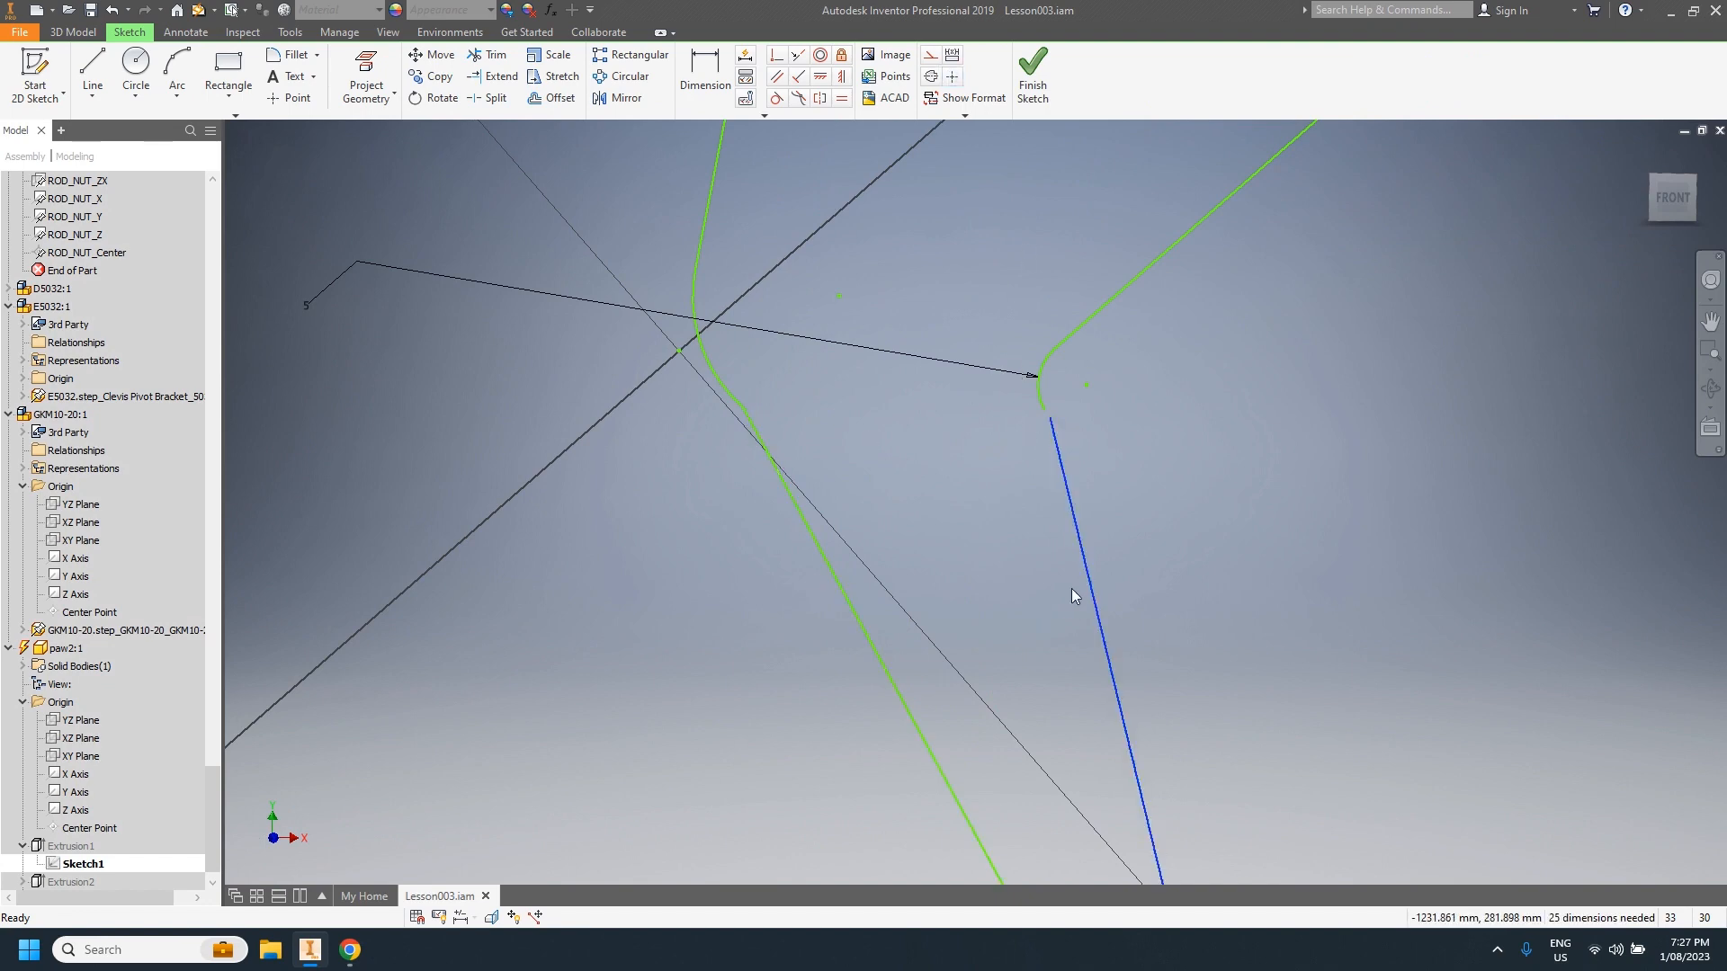
pyautogui.scroll(-5, 1073, 594)
pyautogui.scroll(6, 1085, 573)
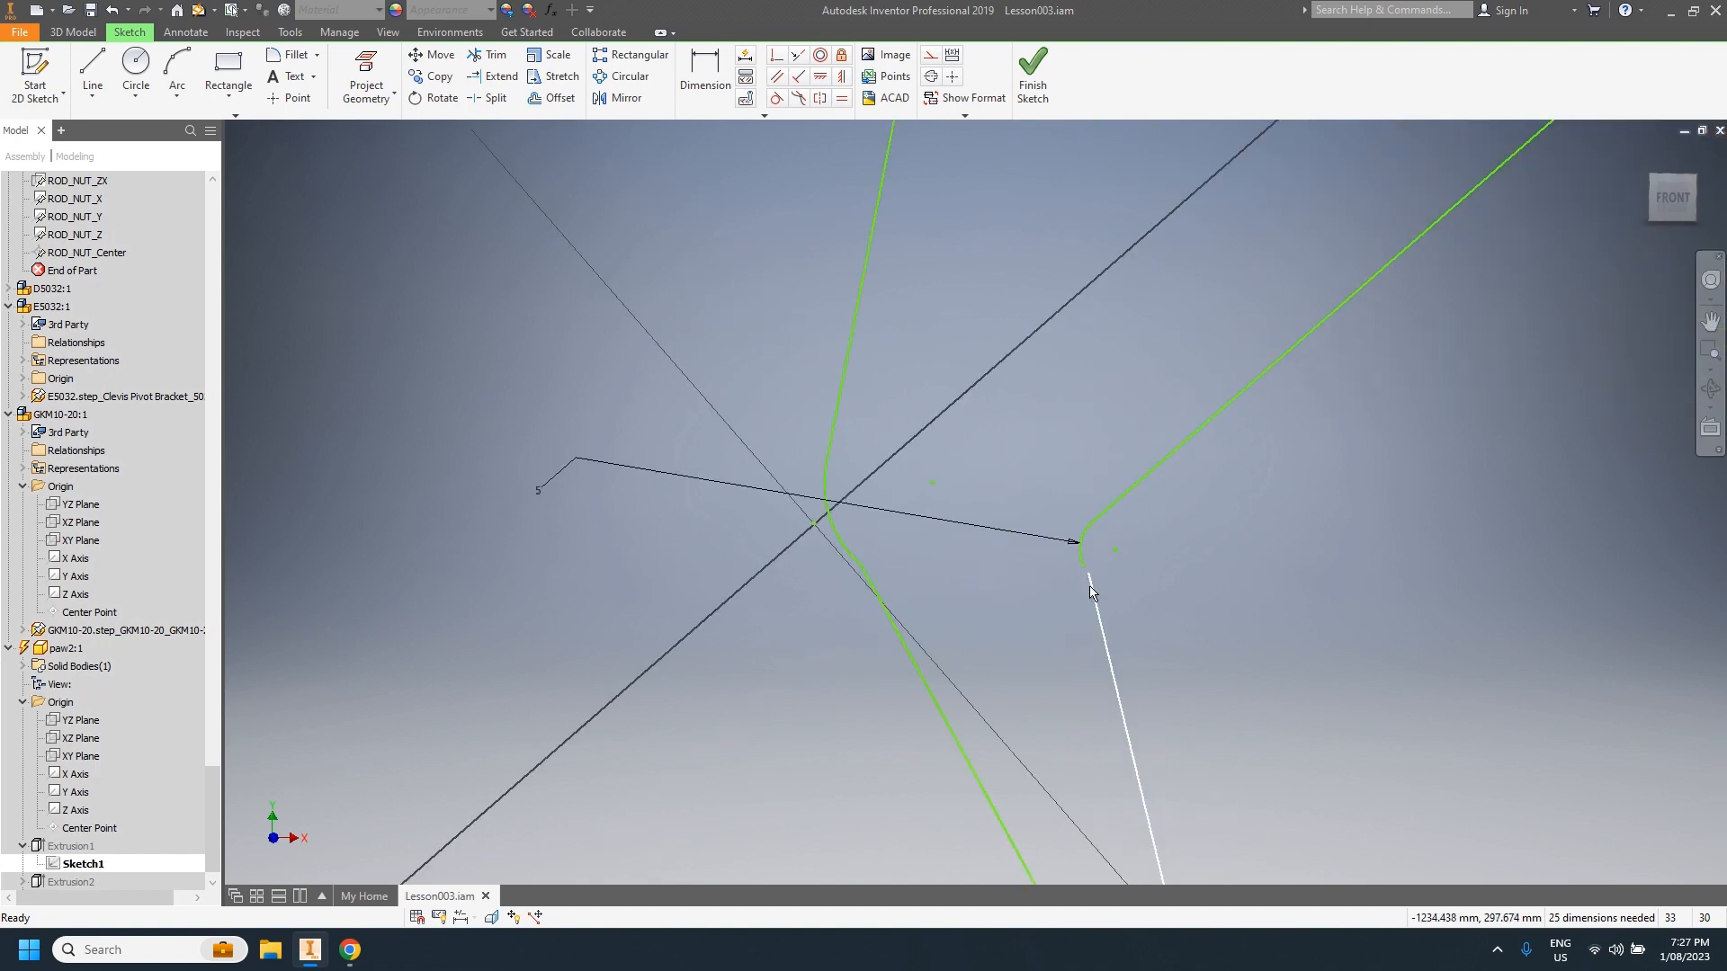
pyautogui.moveTo(1079, 571)
pyautogui.mouseDown()
pyautogui.moveTo(1050, 512)
pyautogui.moveTo(1064, 587)
pyautogui.moveTo(1049, 513)
pyautogui.mouseUp()
pyautogui.scroll(-5, 1110, 669)
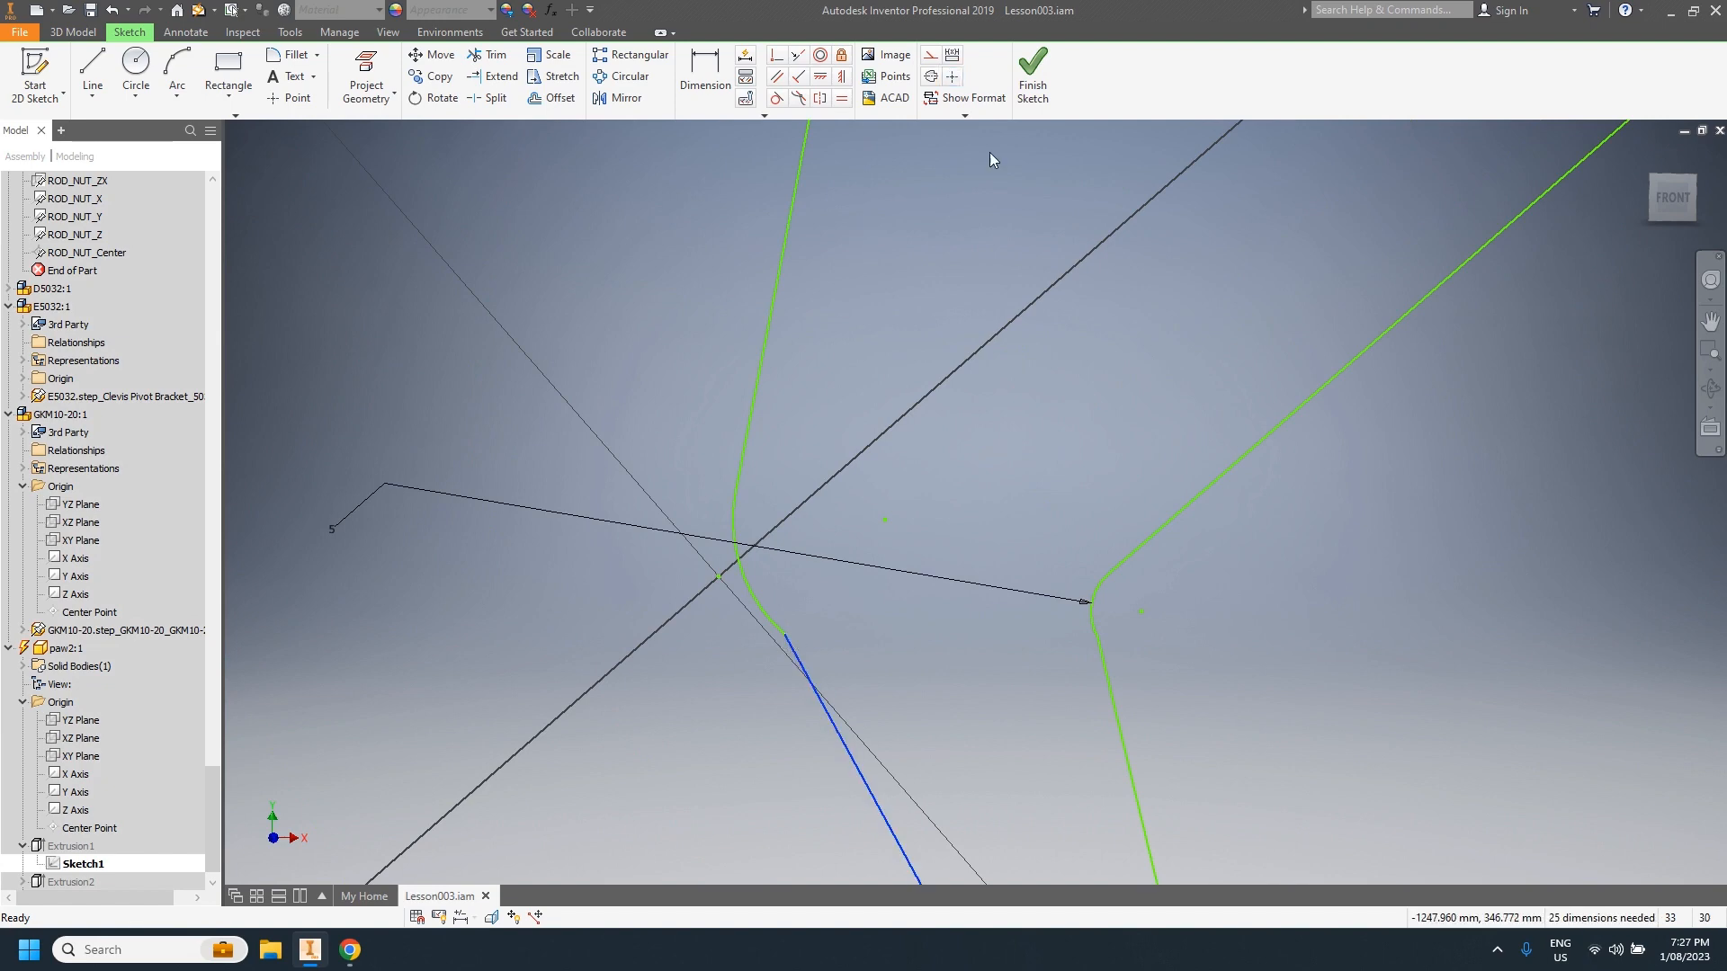
pyautogui.click(1032, 76)
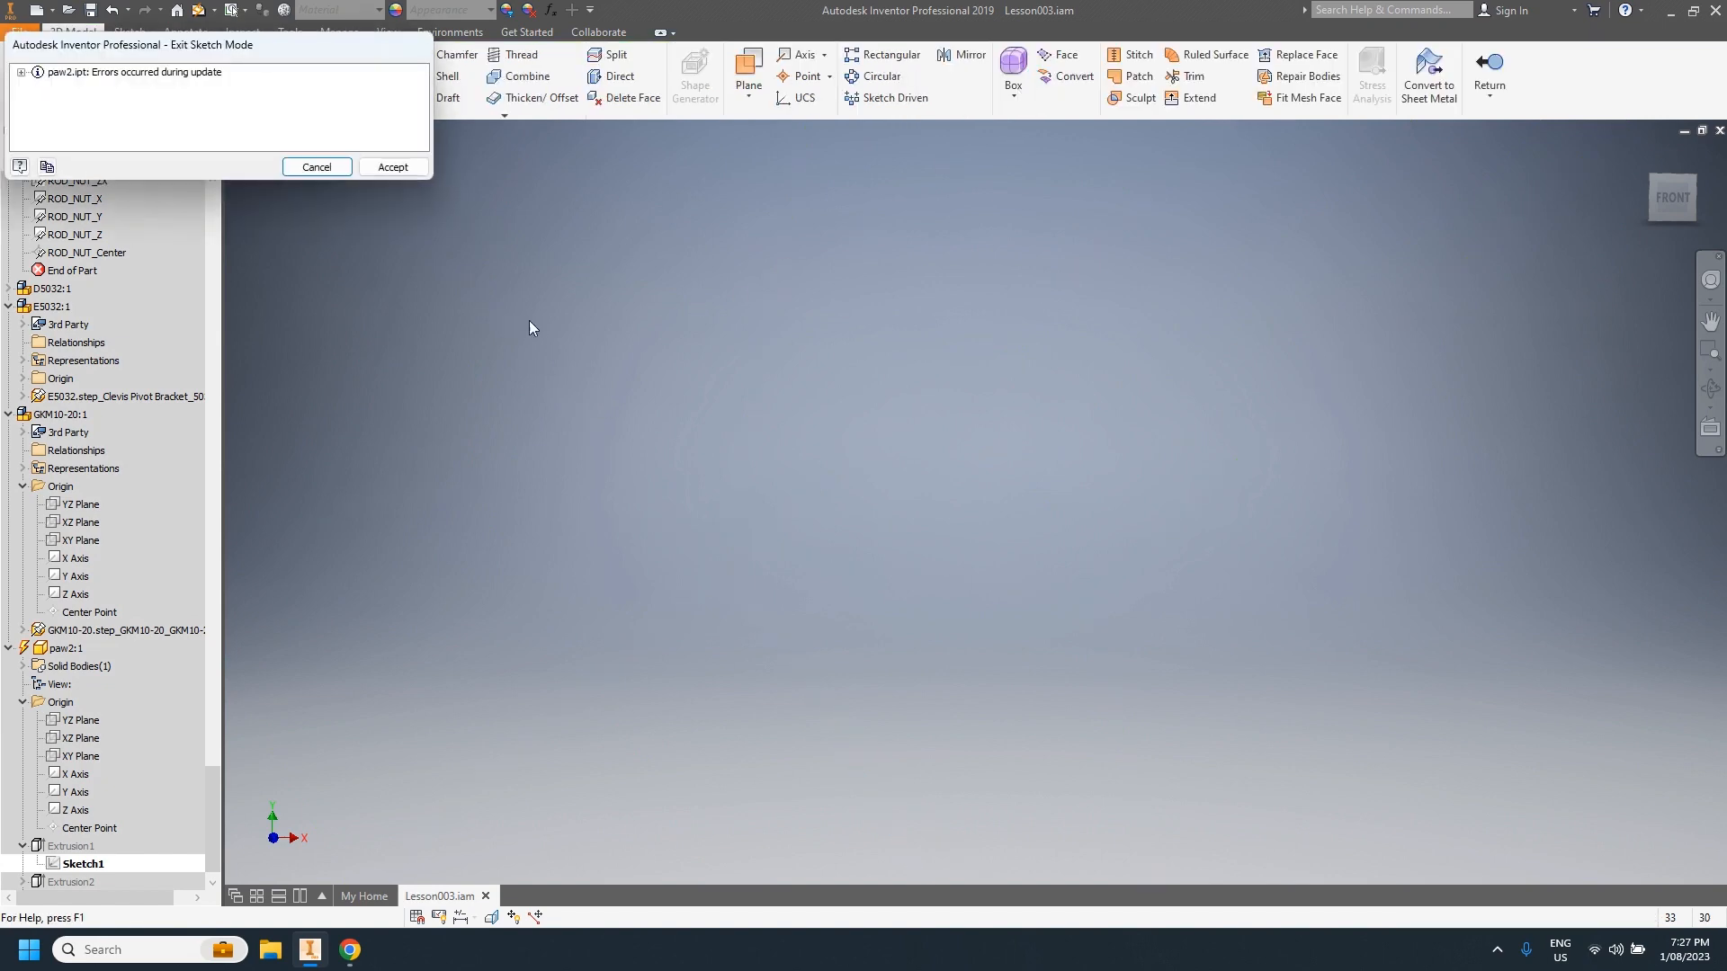
pyautogui.click(317, 168)
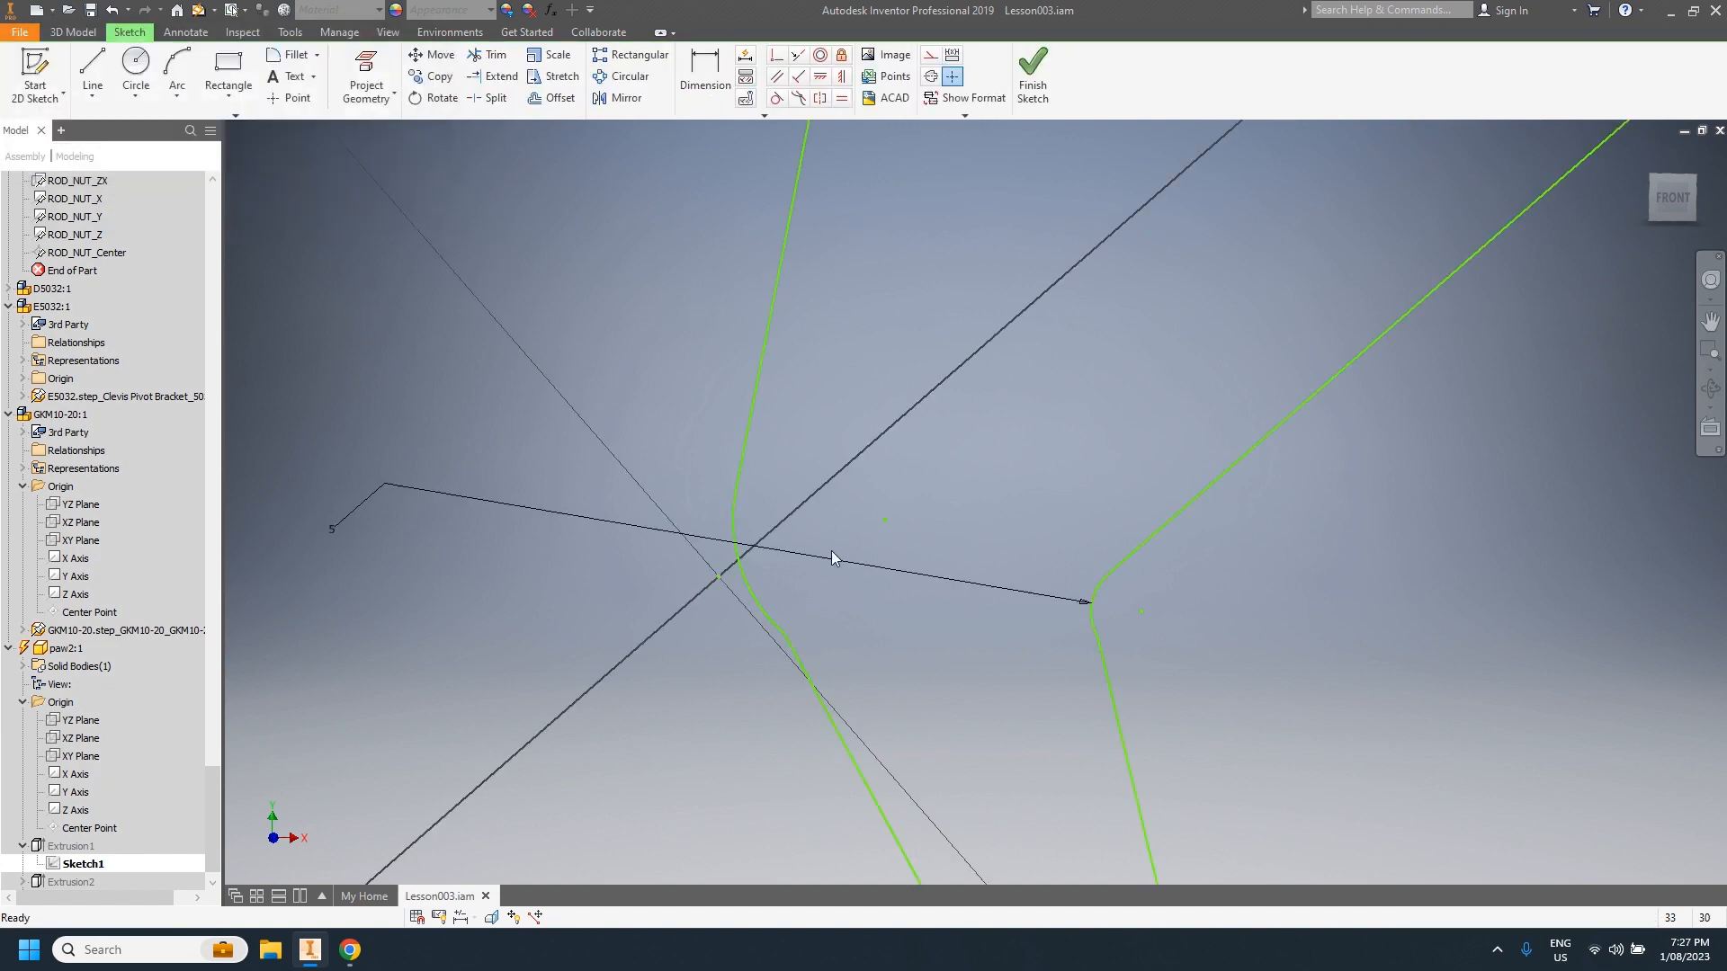
# Step: Test the joint between the inner finger line and its corner arc by moving the geometry, and undo the moves
pyautogui.click(804, 673)
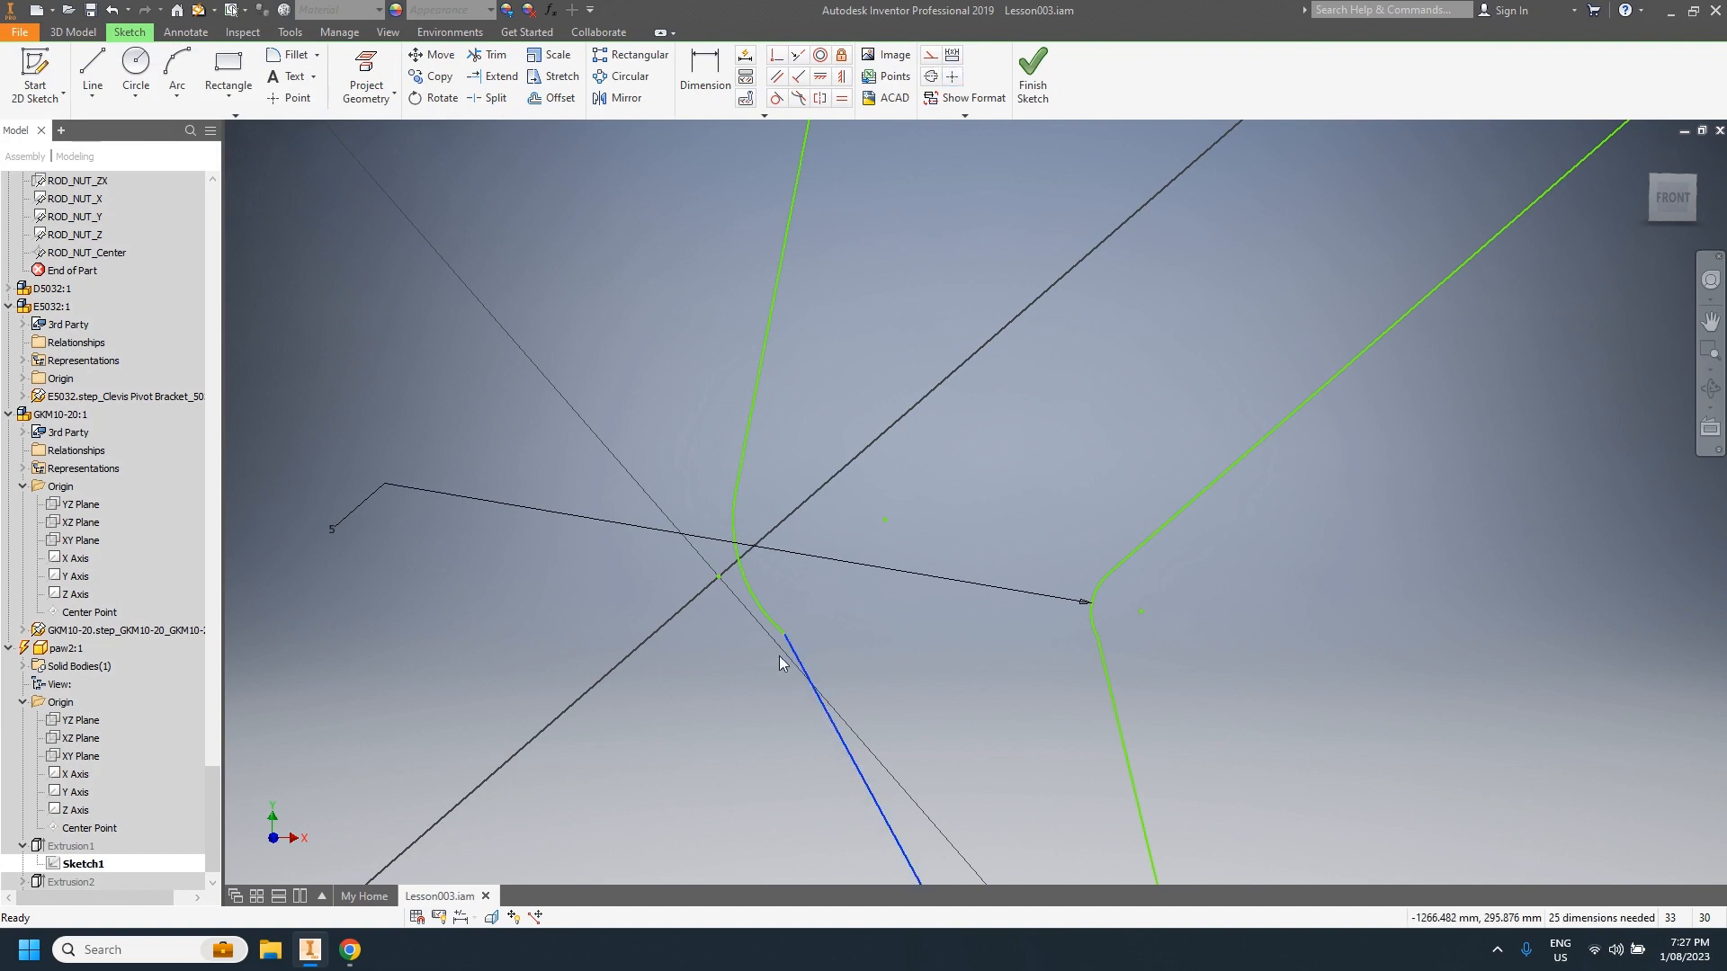
pyautogui.scroll(-5, 841, 706)
pyautogui.scroll(6, 872, 773)
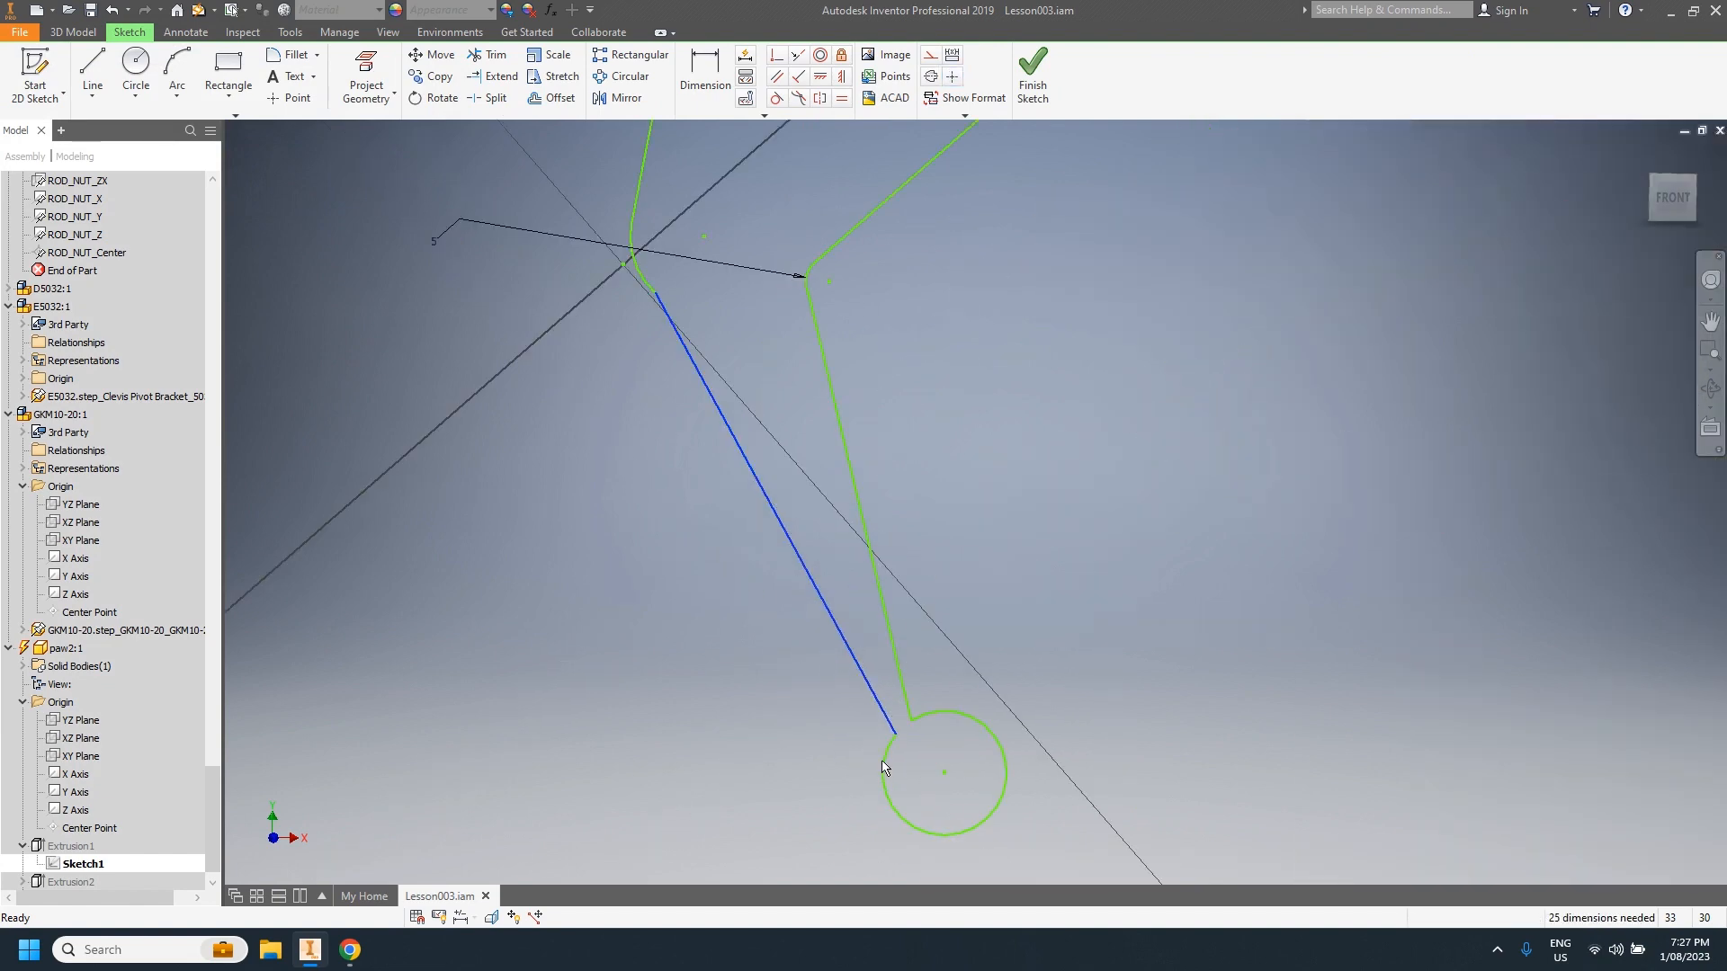
pyautogui.scroll(-2, 838, 683)
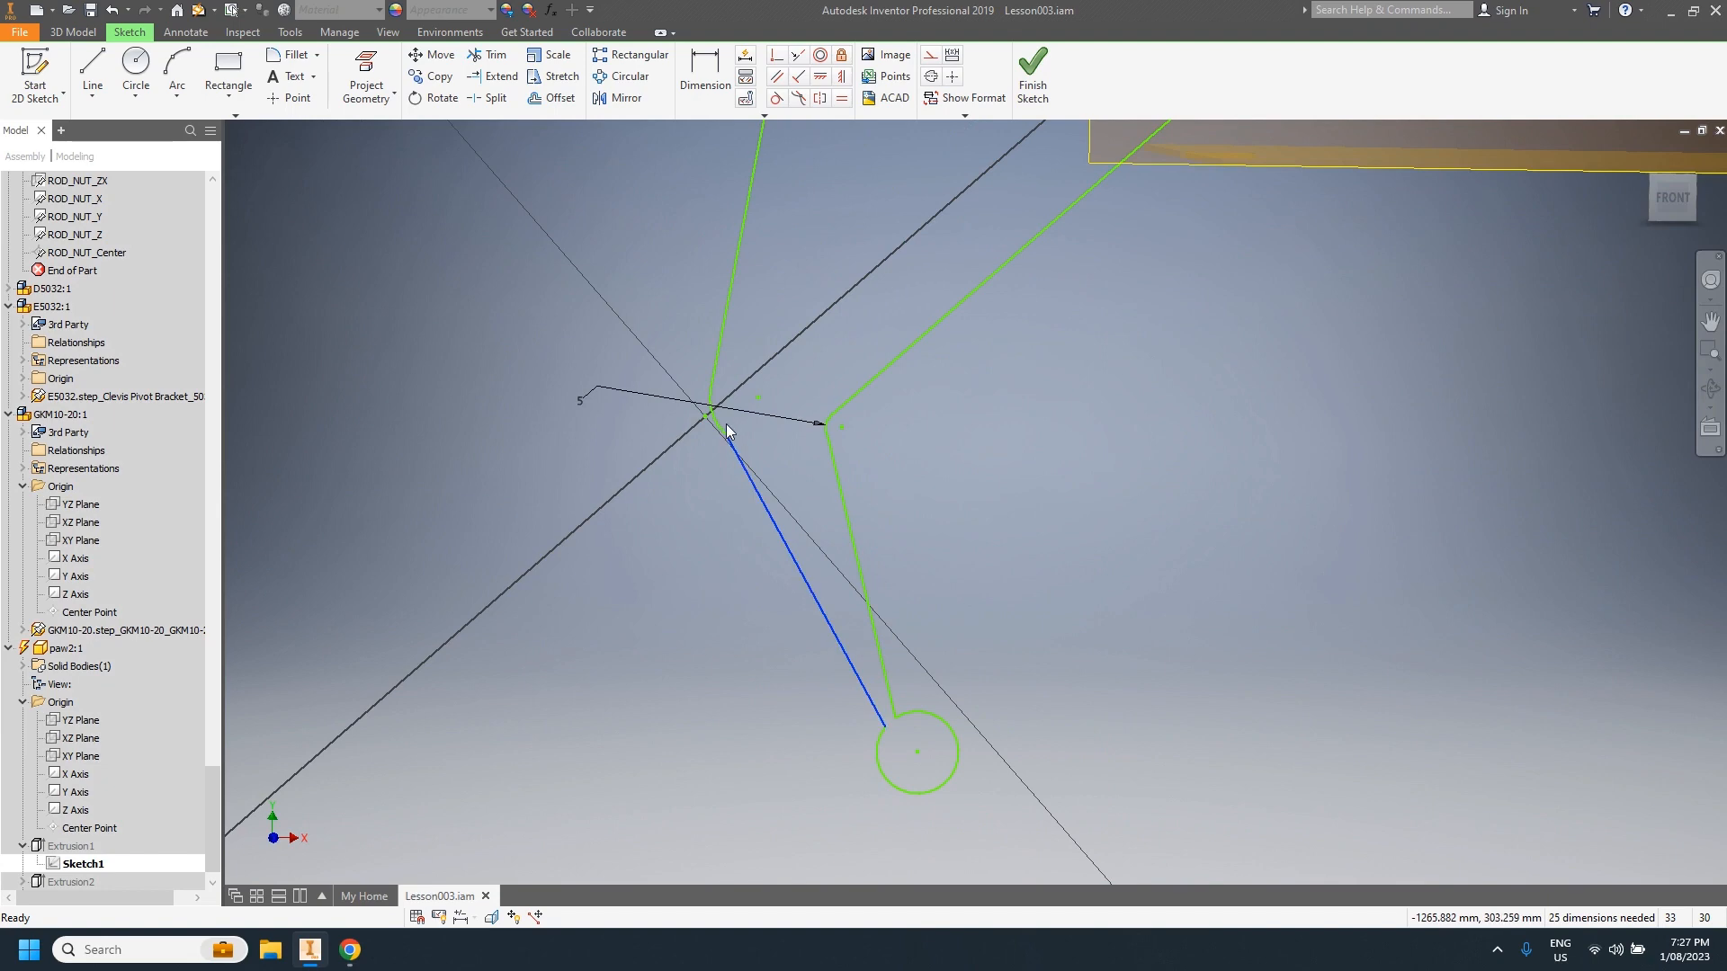
pyautogui.scroll(-4, 725, 424)
pyautogui.scroll(4, 780, 550)
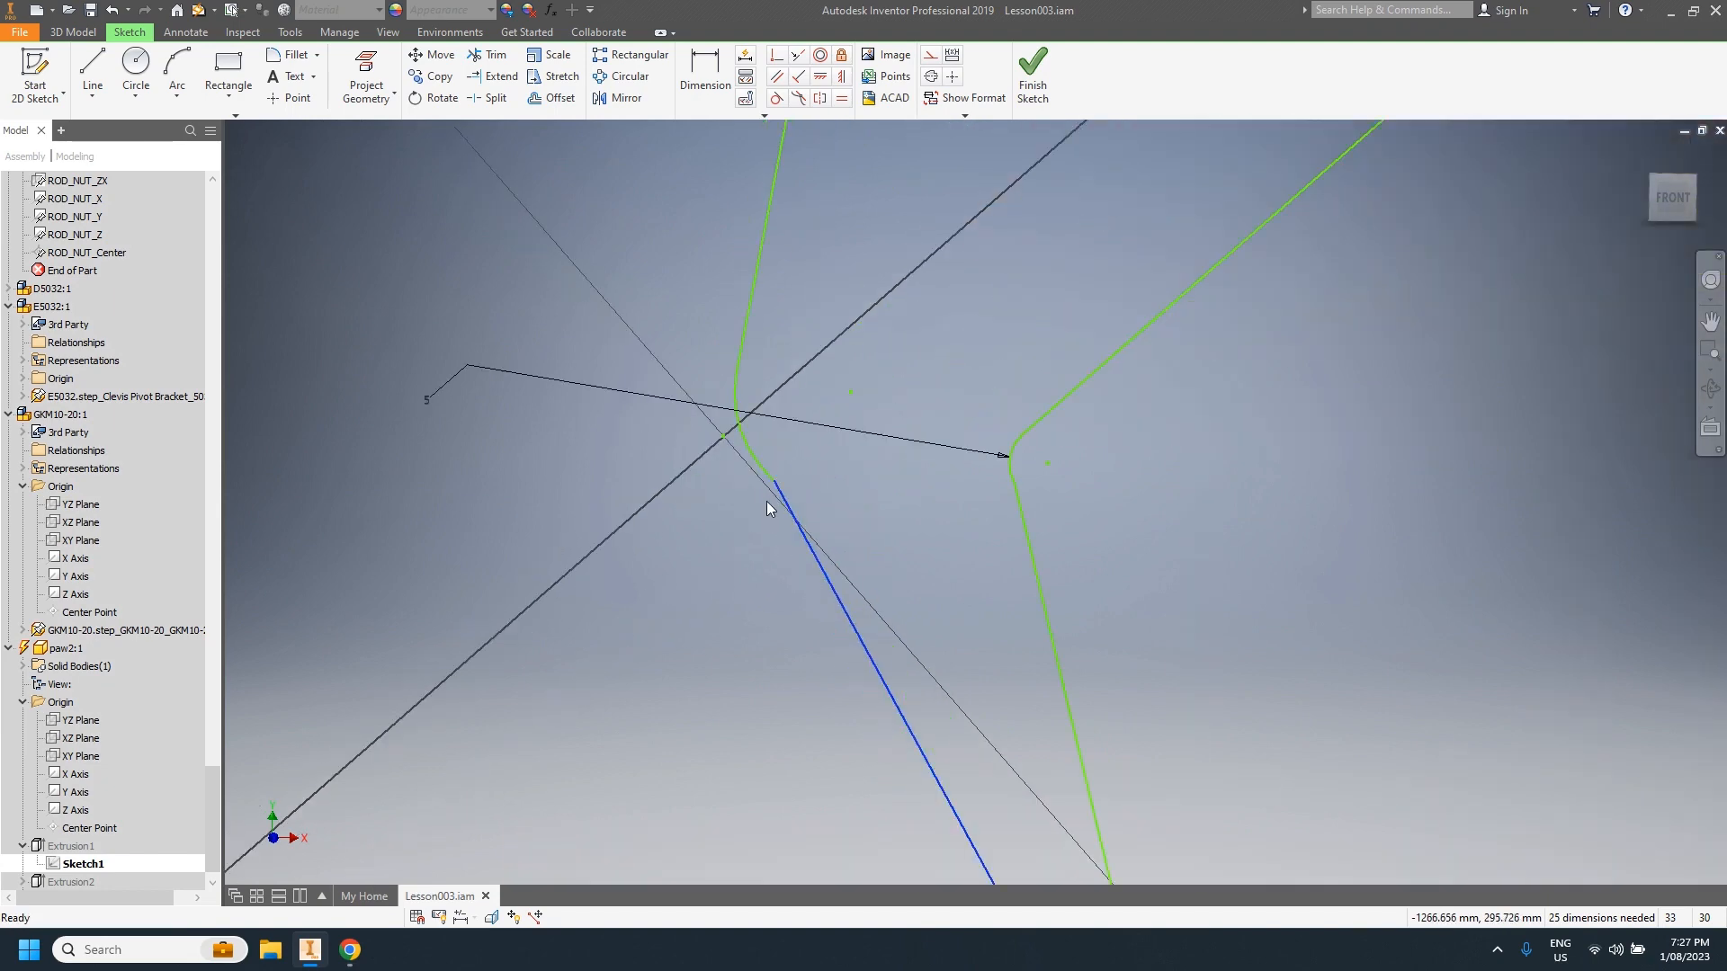
pyautogui.click(768, 478)
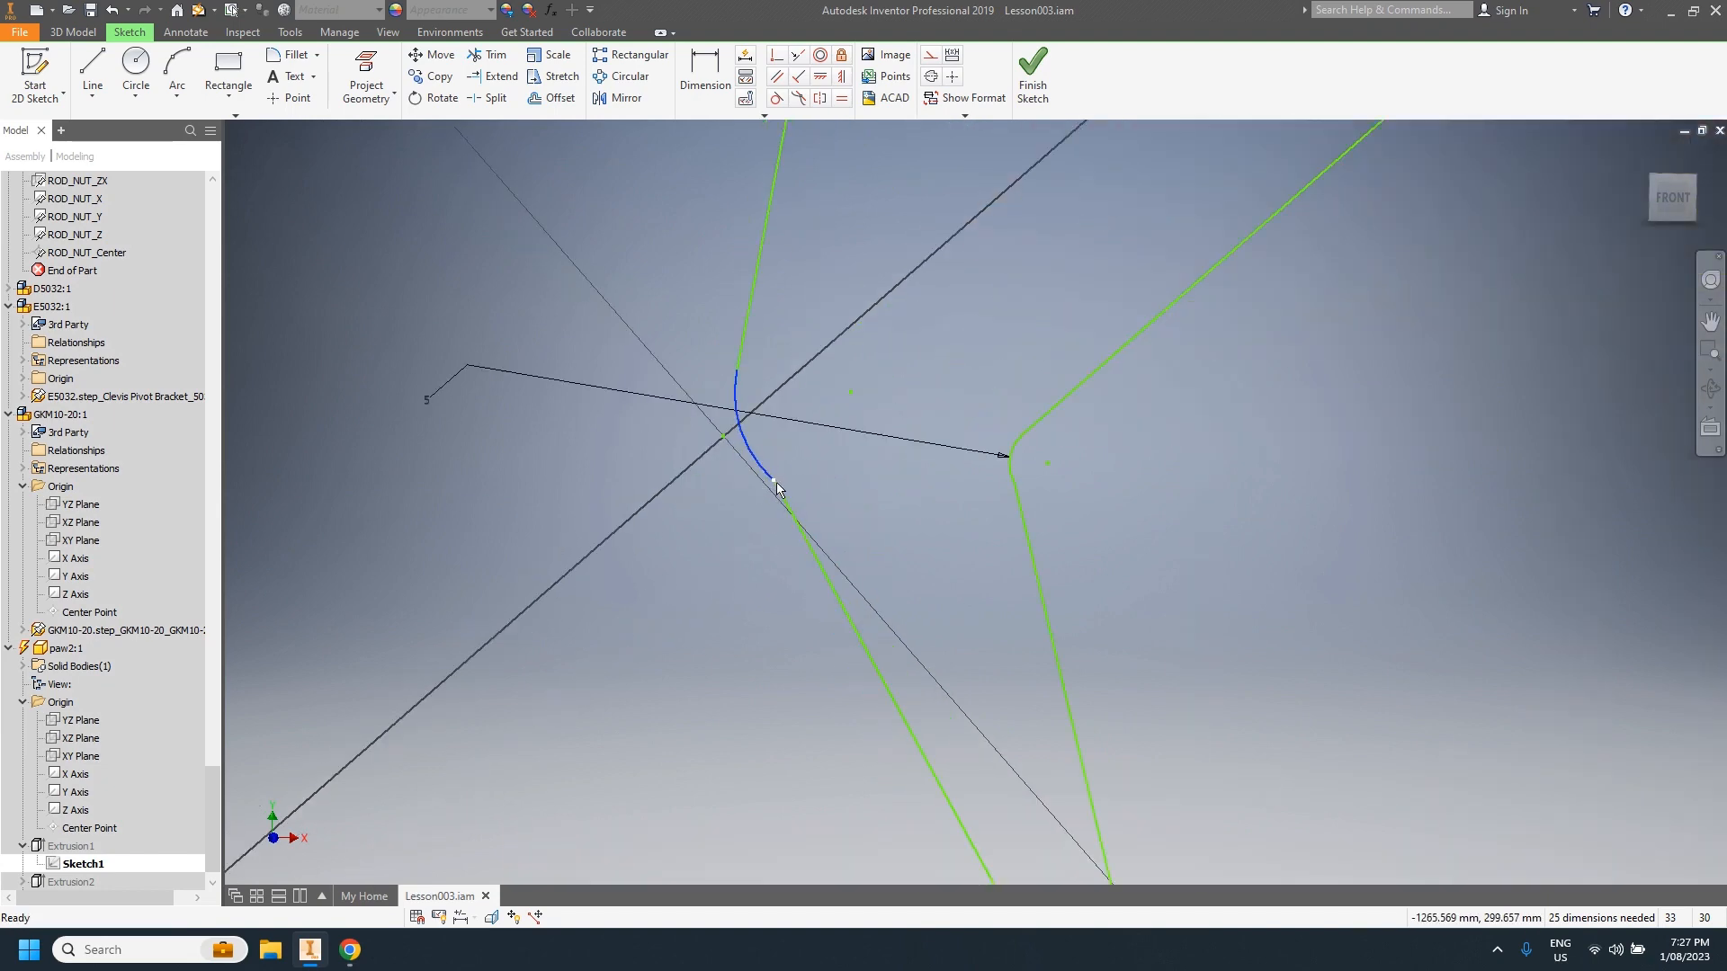
pyautogui.hotkey('ctrl', 'z')
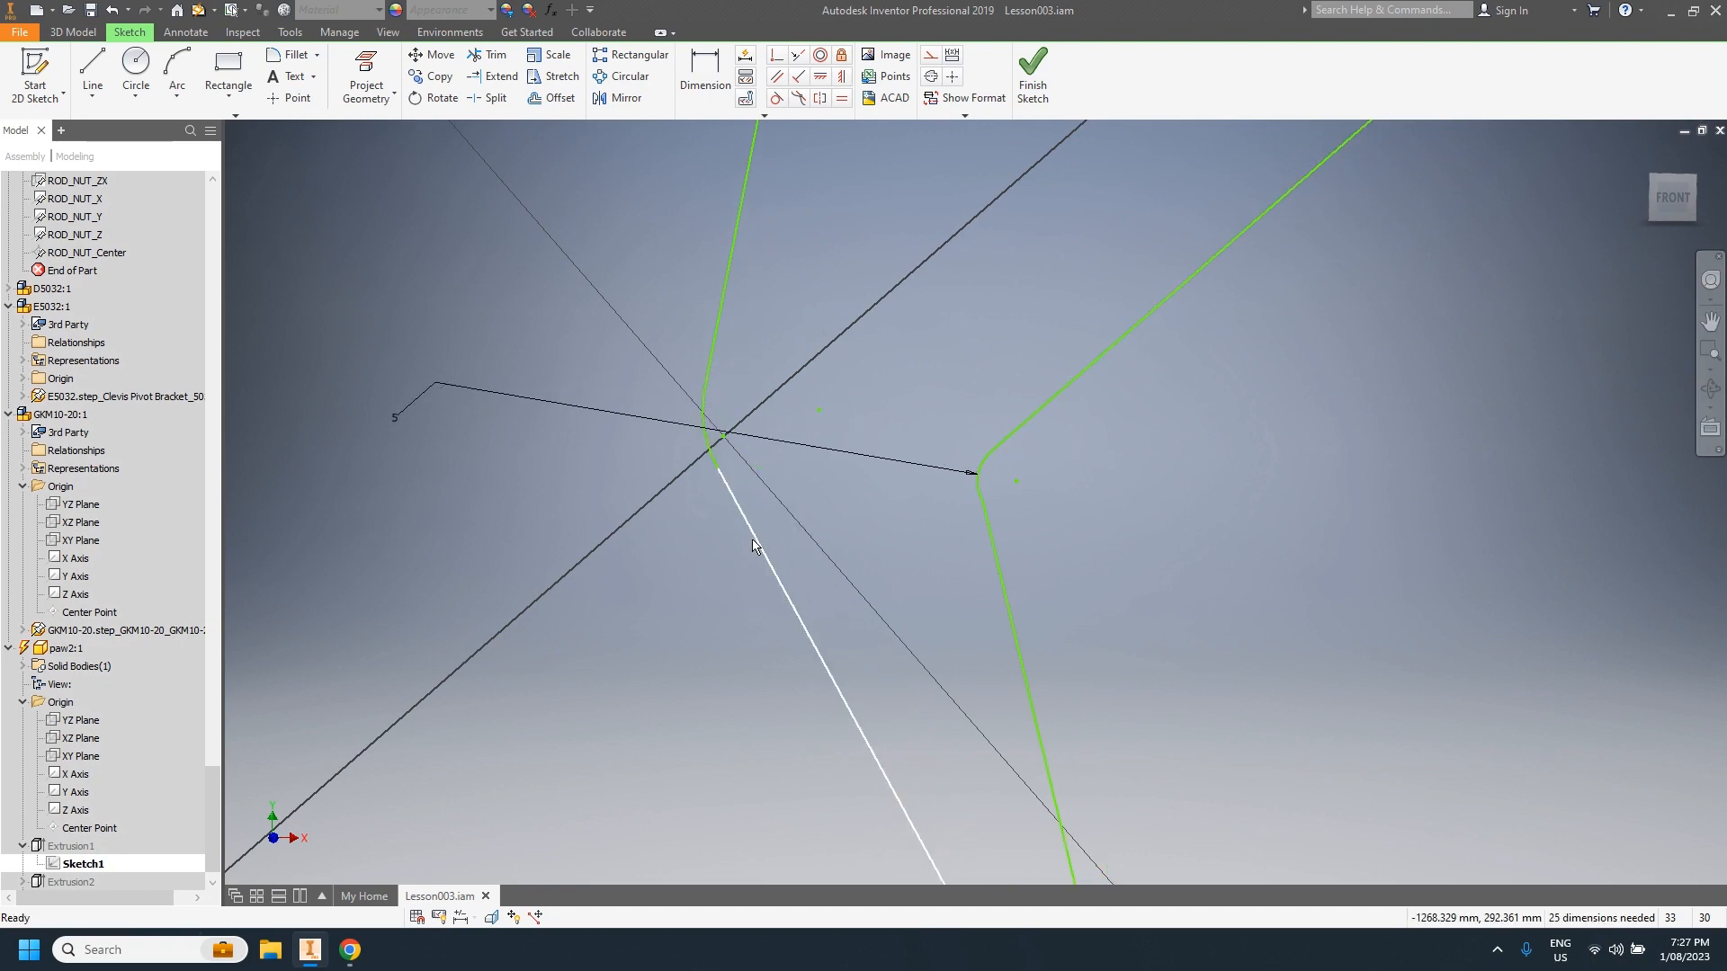
pyautogui.click(115, 11)
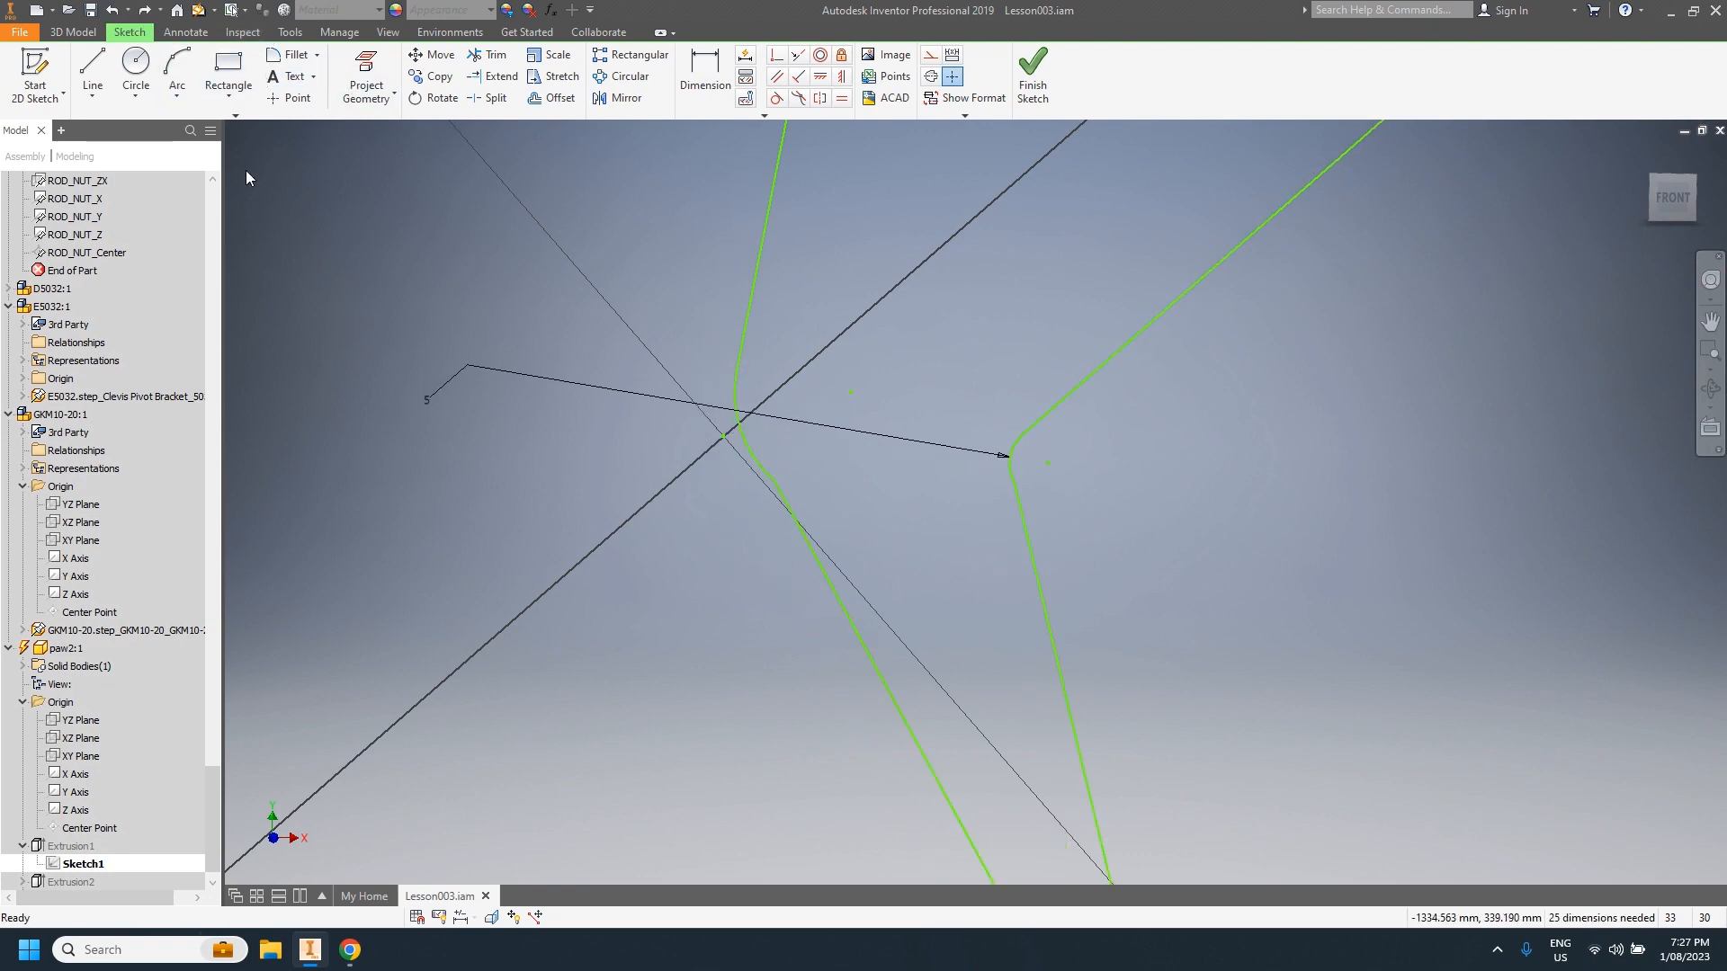
pyautogui.click(761, 476)
pyautogui.press('Delete')
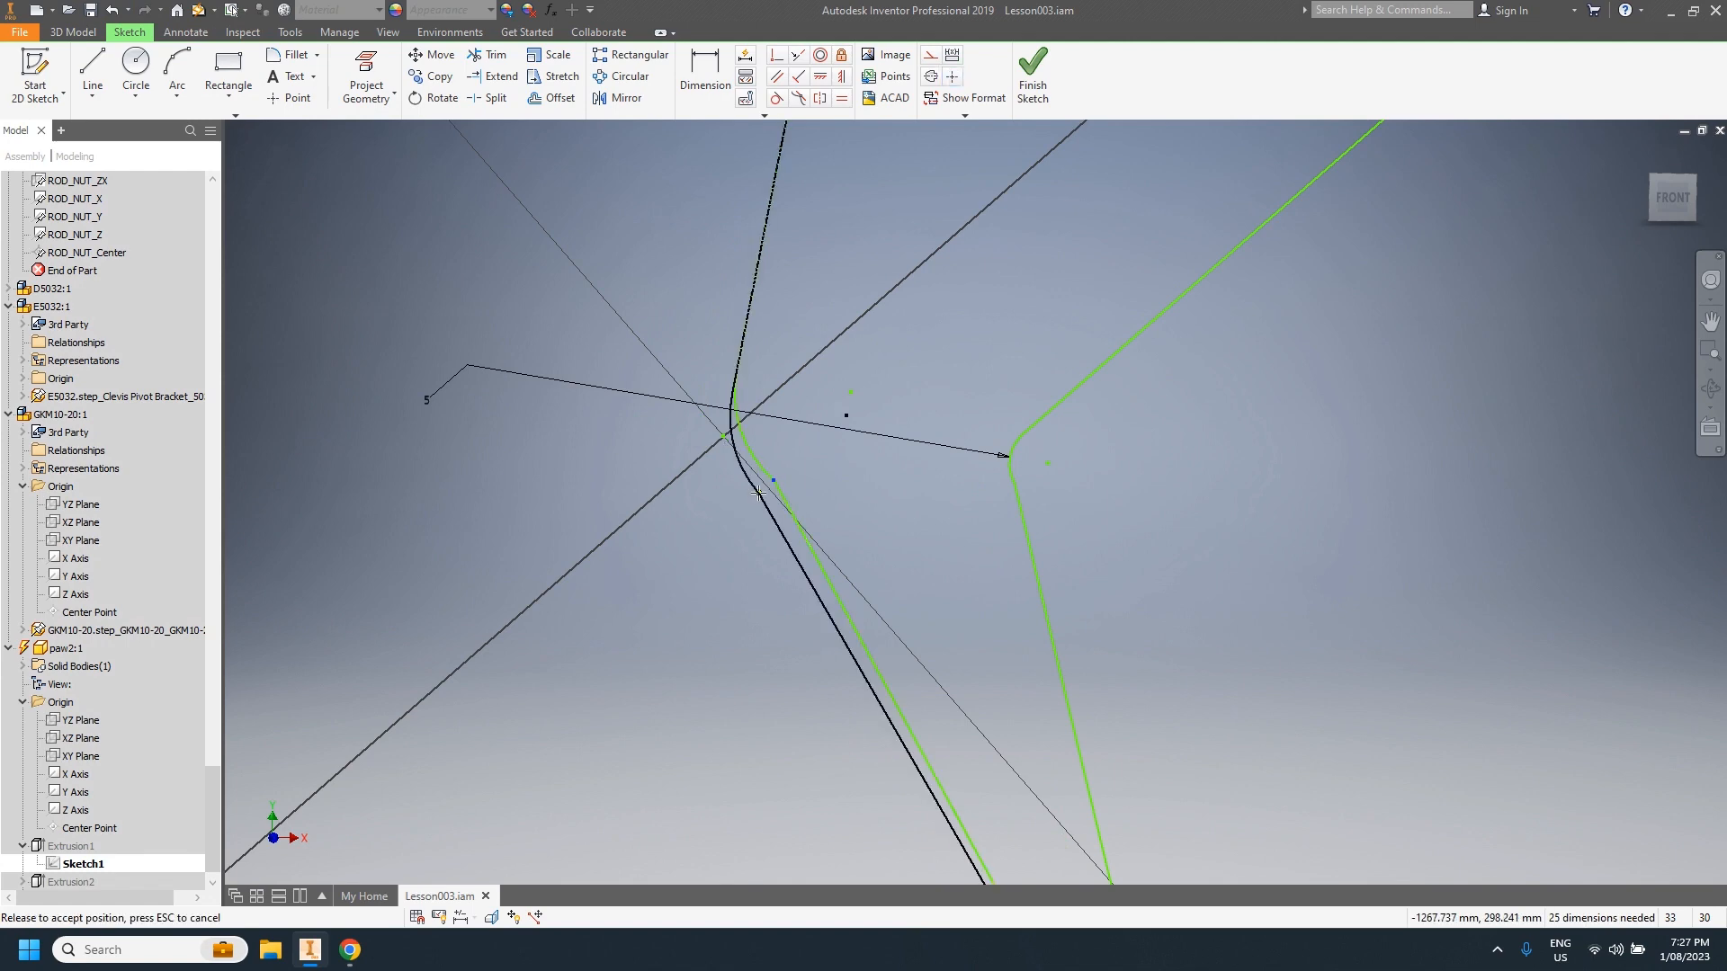
pyautogui.click(115, 11)
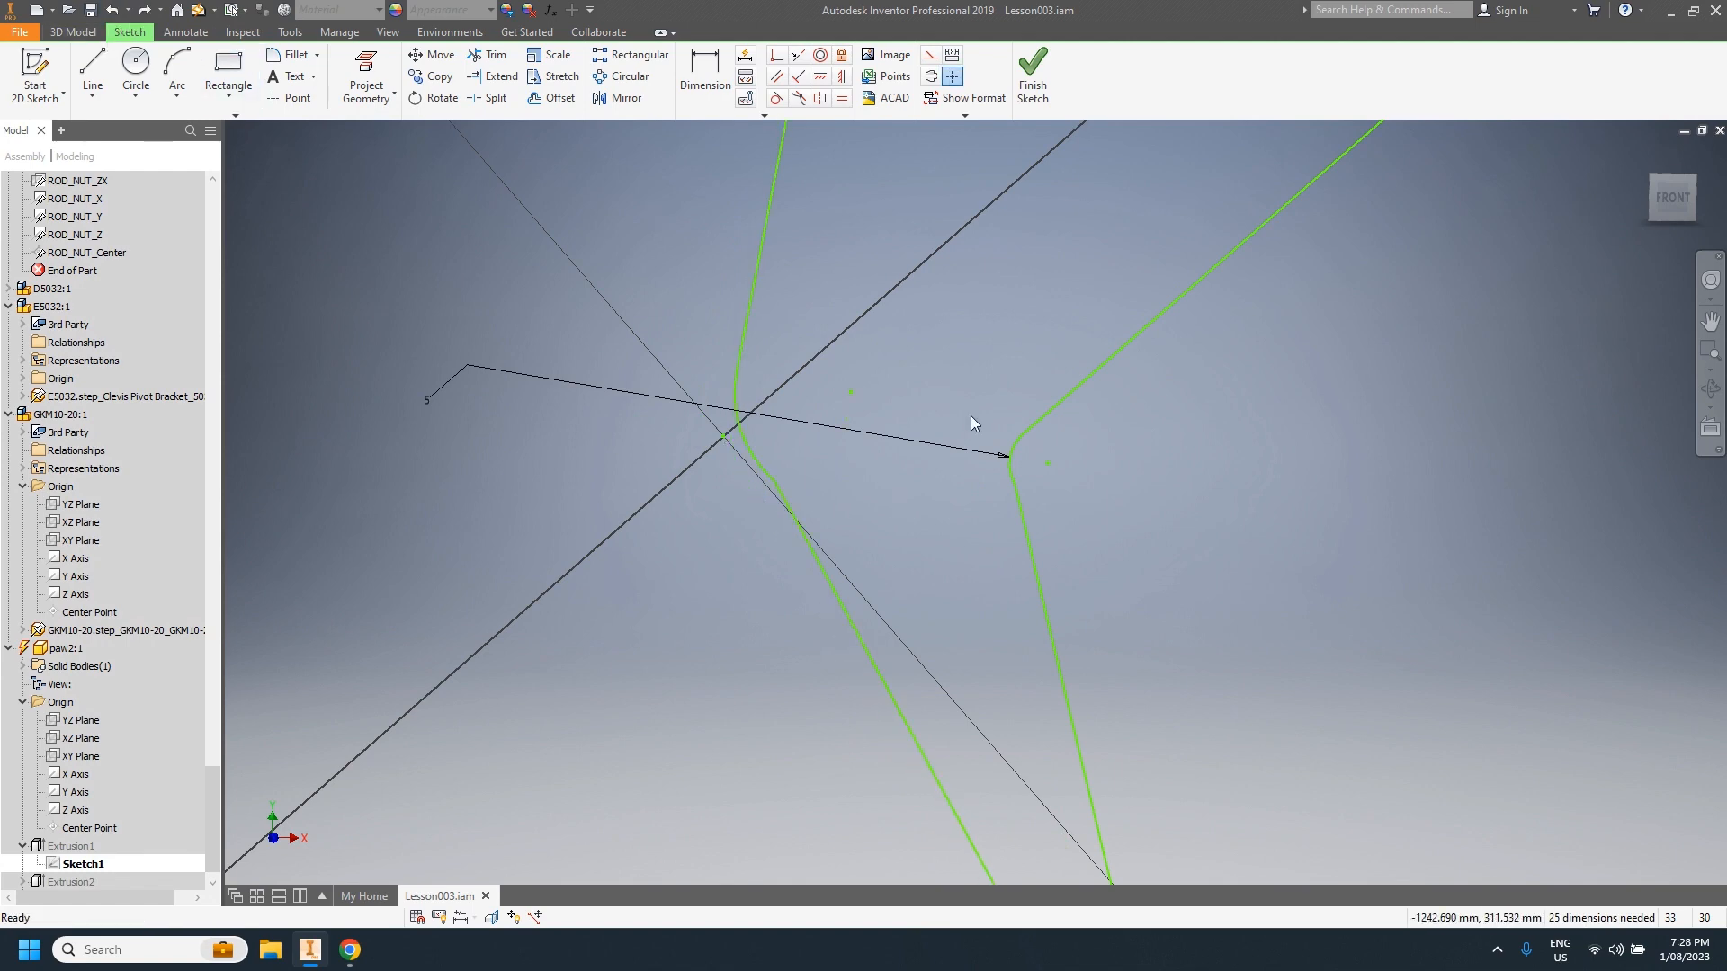
# Step: Test the joint between the outer finger line and its corner arc by moving the arc's end, and undo the move
pyautogui.click(1018, 483)
pyautogui.click(1011, 463)
pyautogui.click(1015, 493)
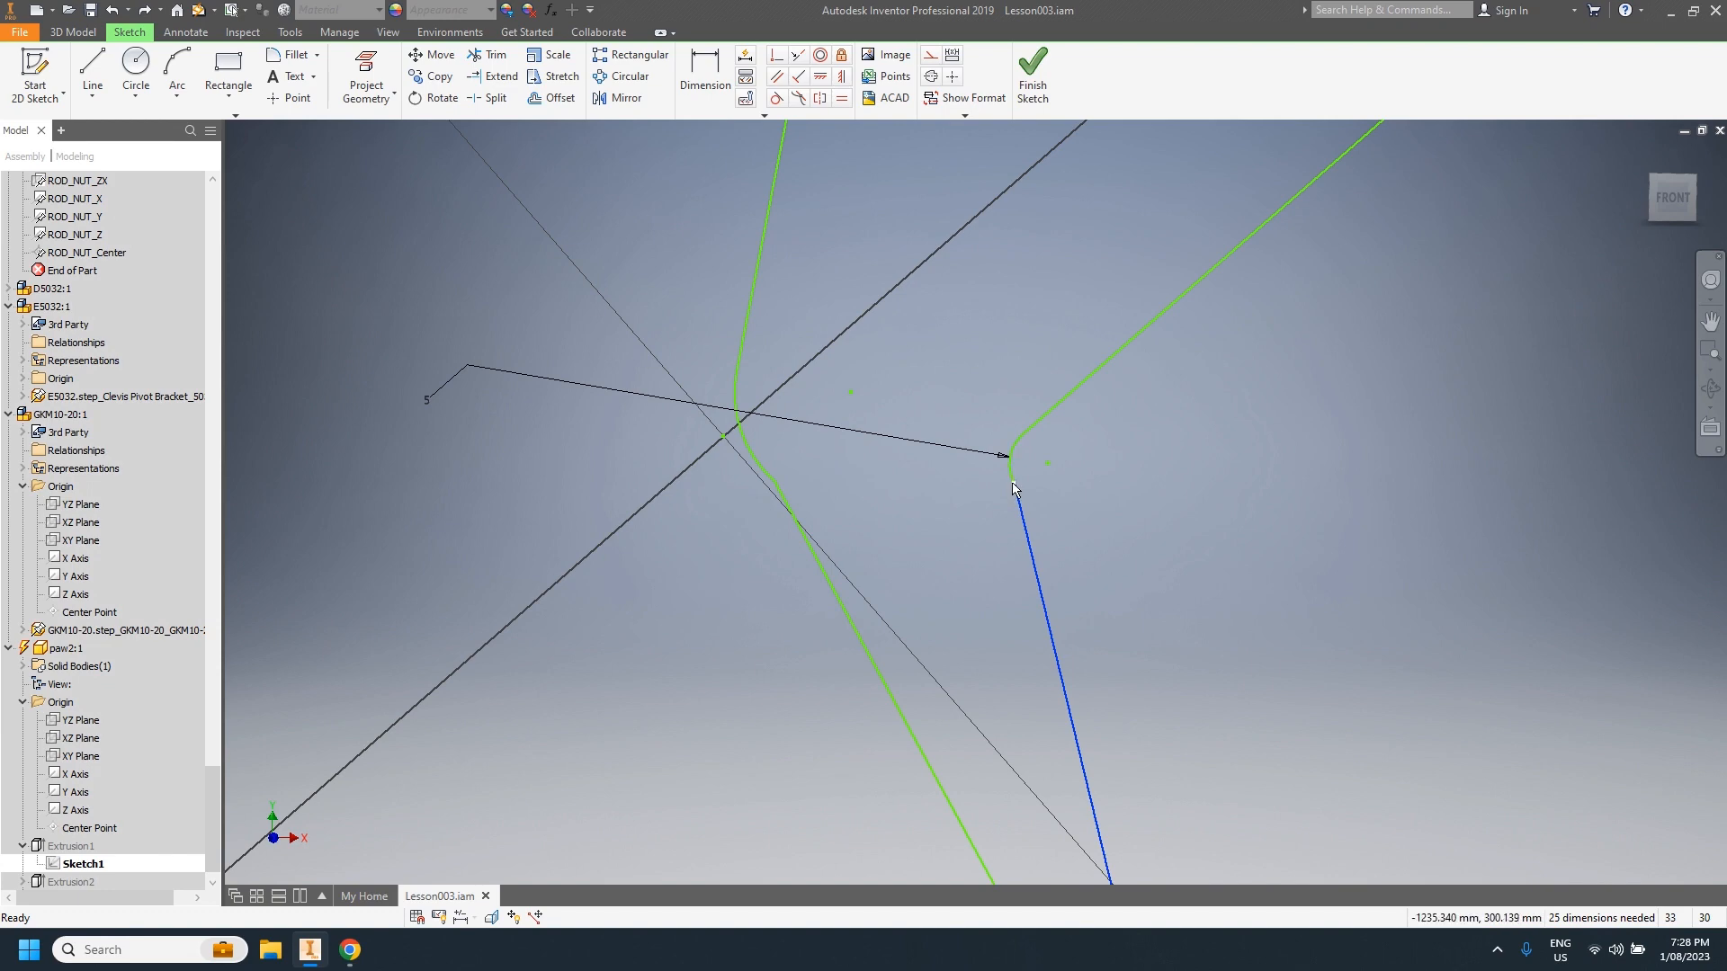
pyautogui.moveTo(1013, 489); pyautogui.dragTo(997, 499)
pyautogui.scroll(-3, 989, 474)
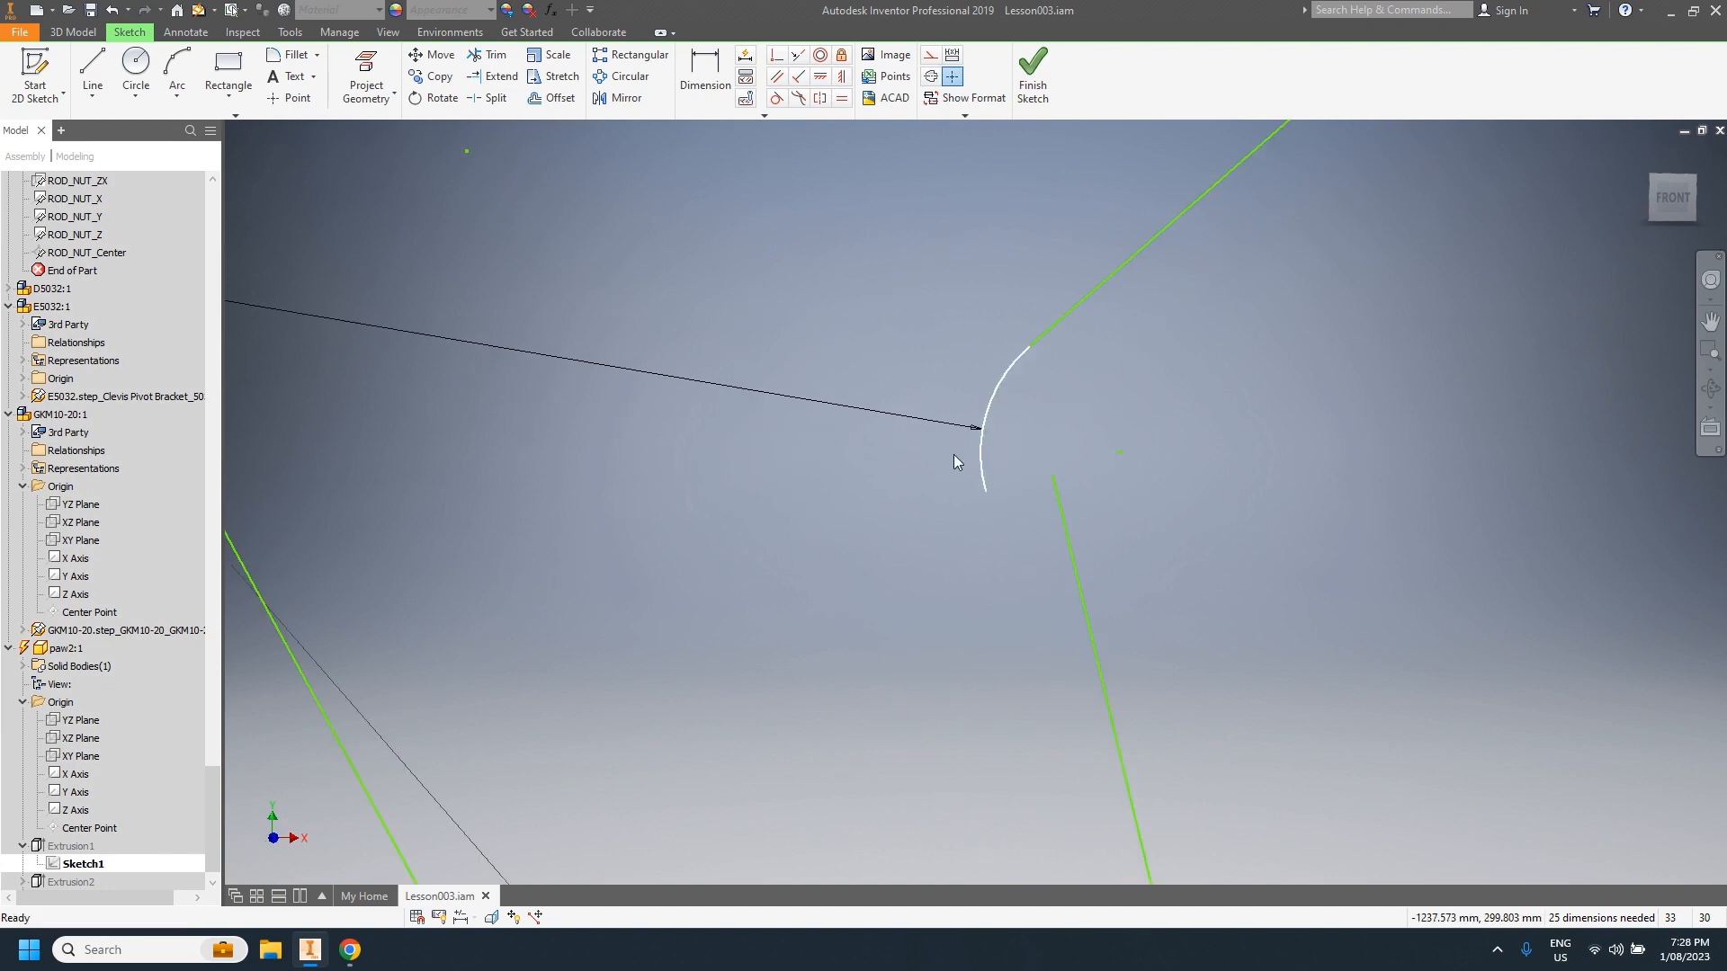
pyautogui.click(114, 11)
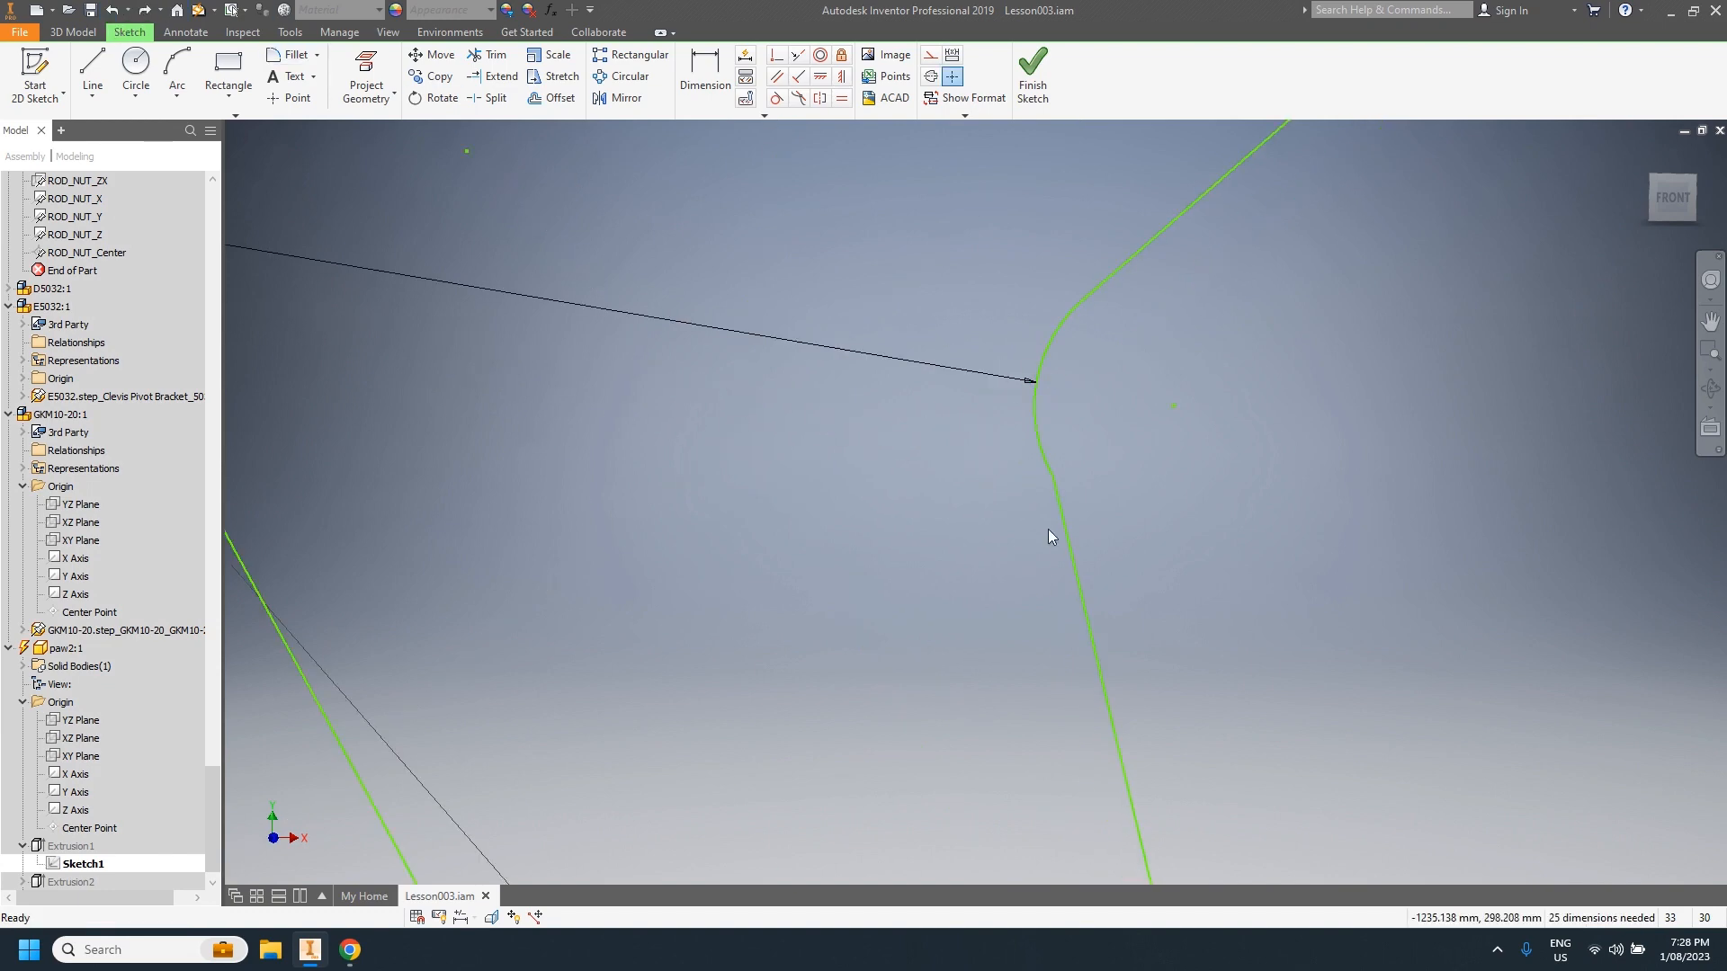
# Step: Delete the outer finger line that runs from the corner arc to the tip circle
pyautogui.scroll(4, 1071, 539)
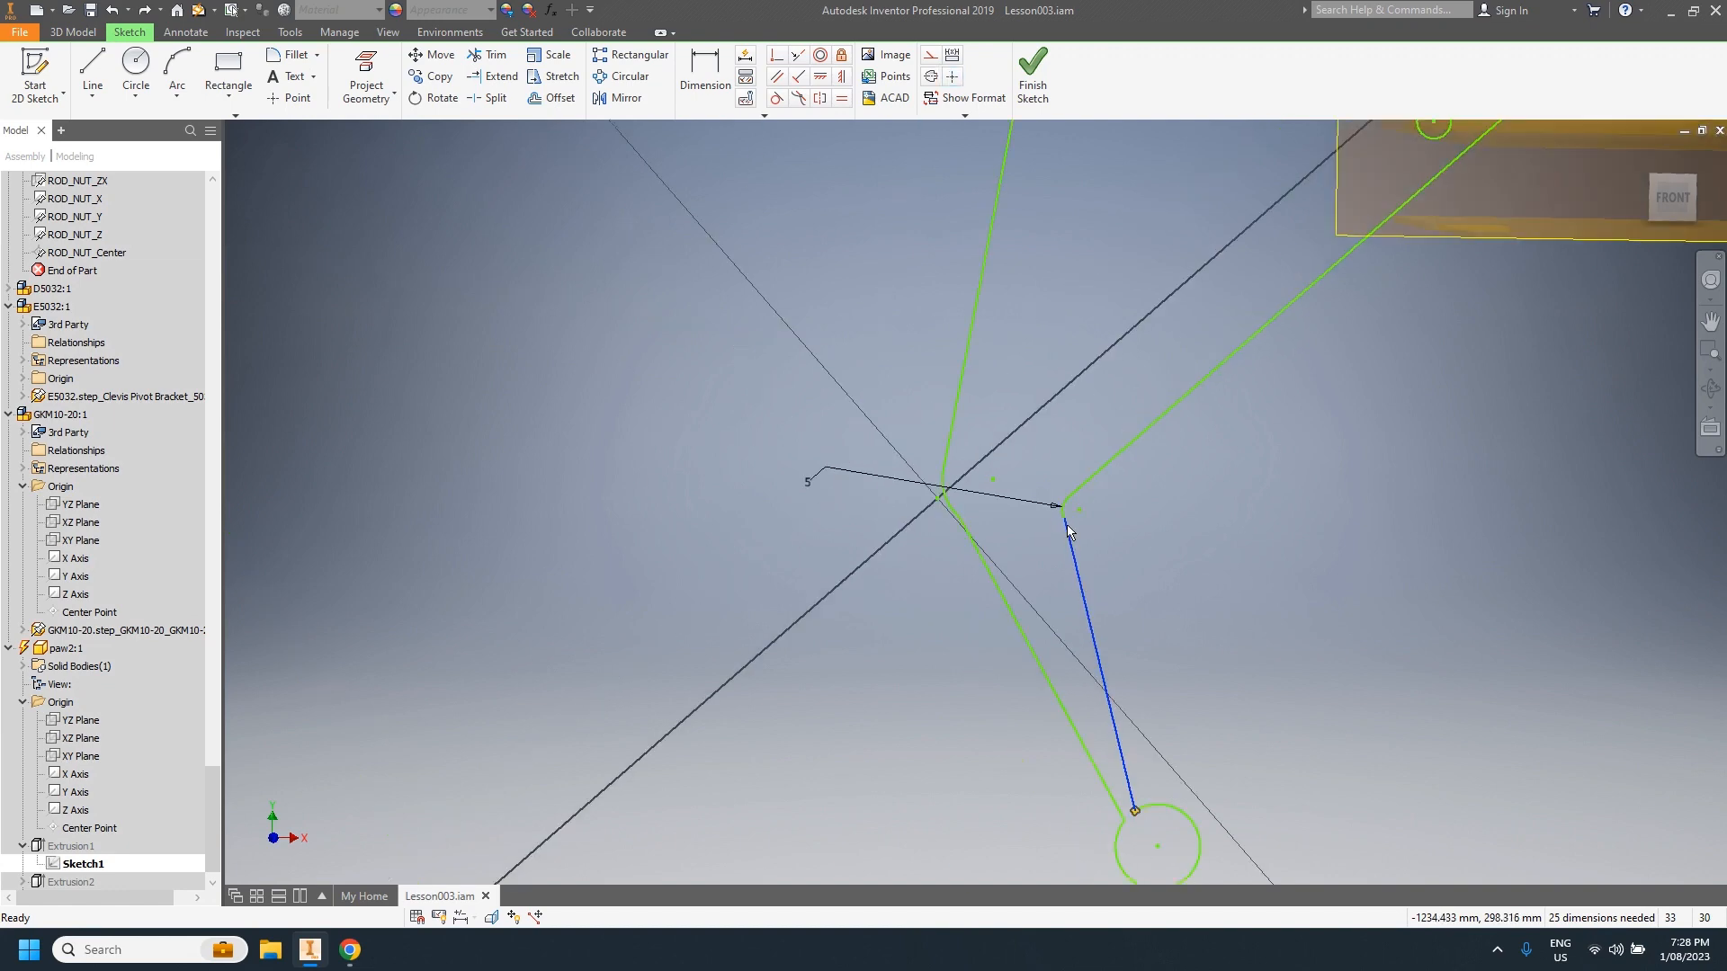
pyautogui.click(1079, 550)
pyautogui.press('Delete')
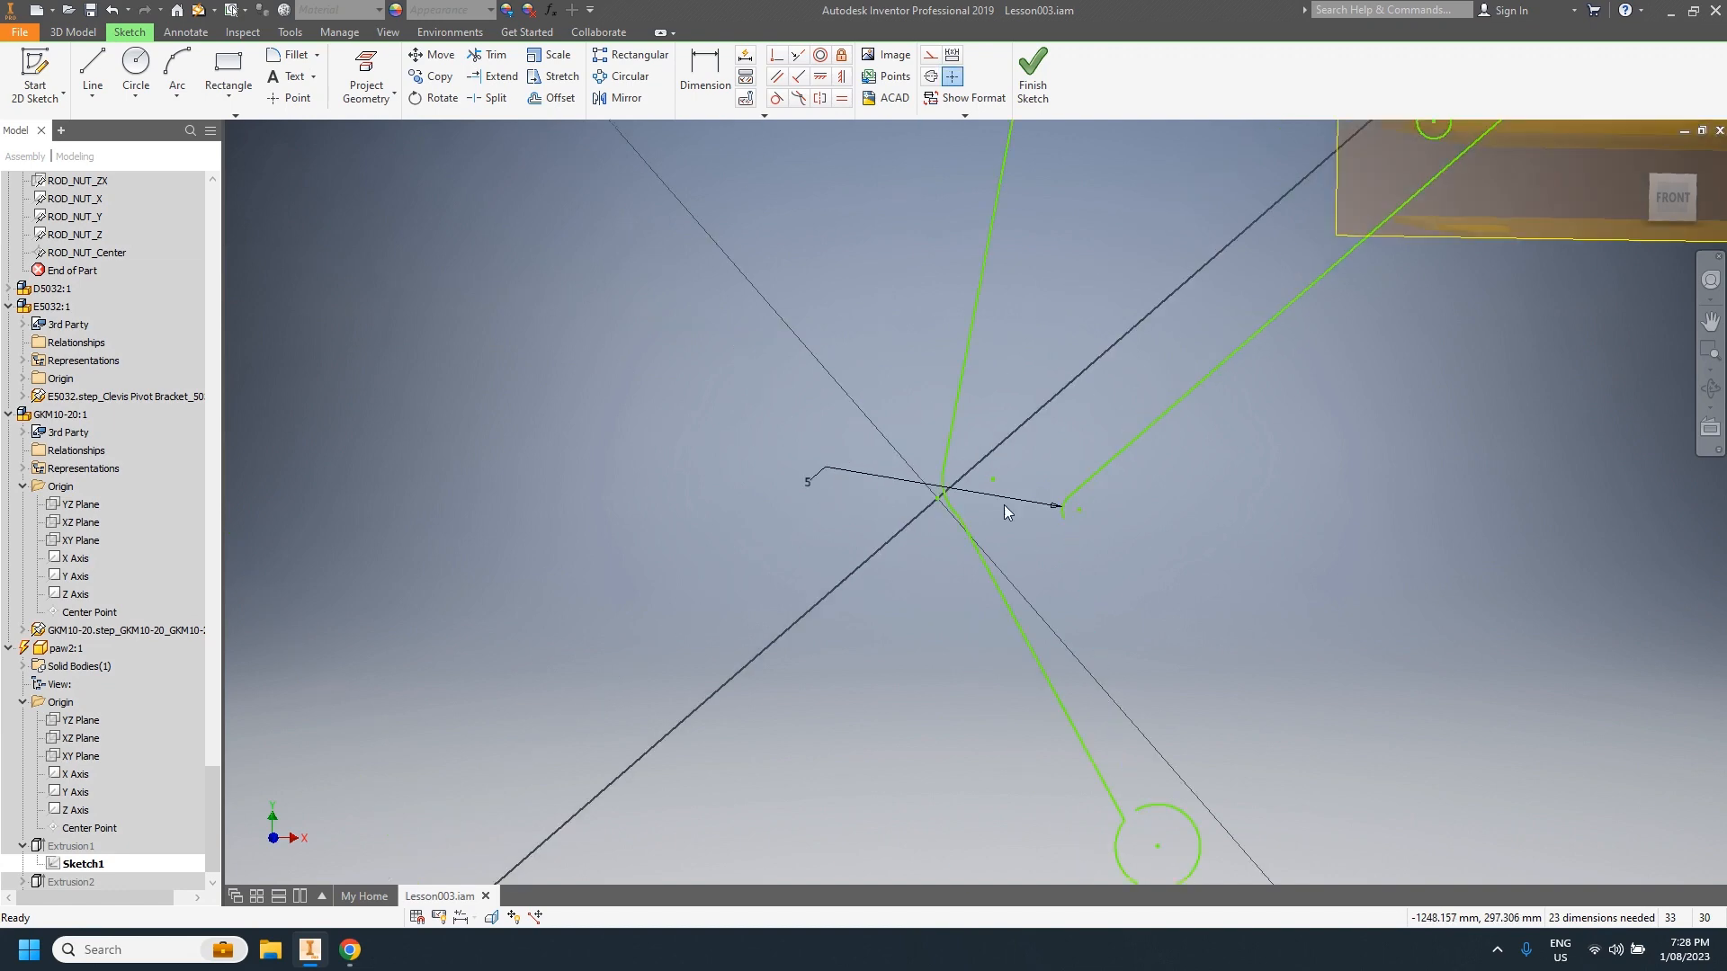
pyautogui.click(93, 77)
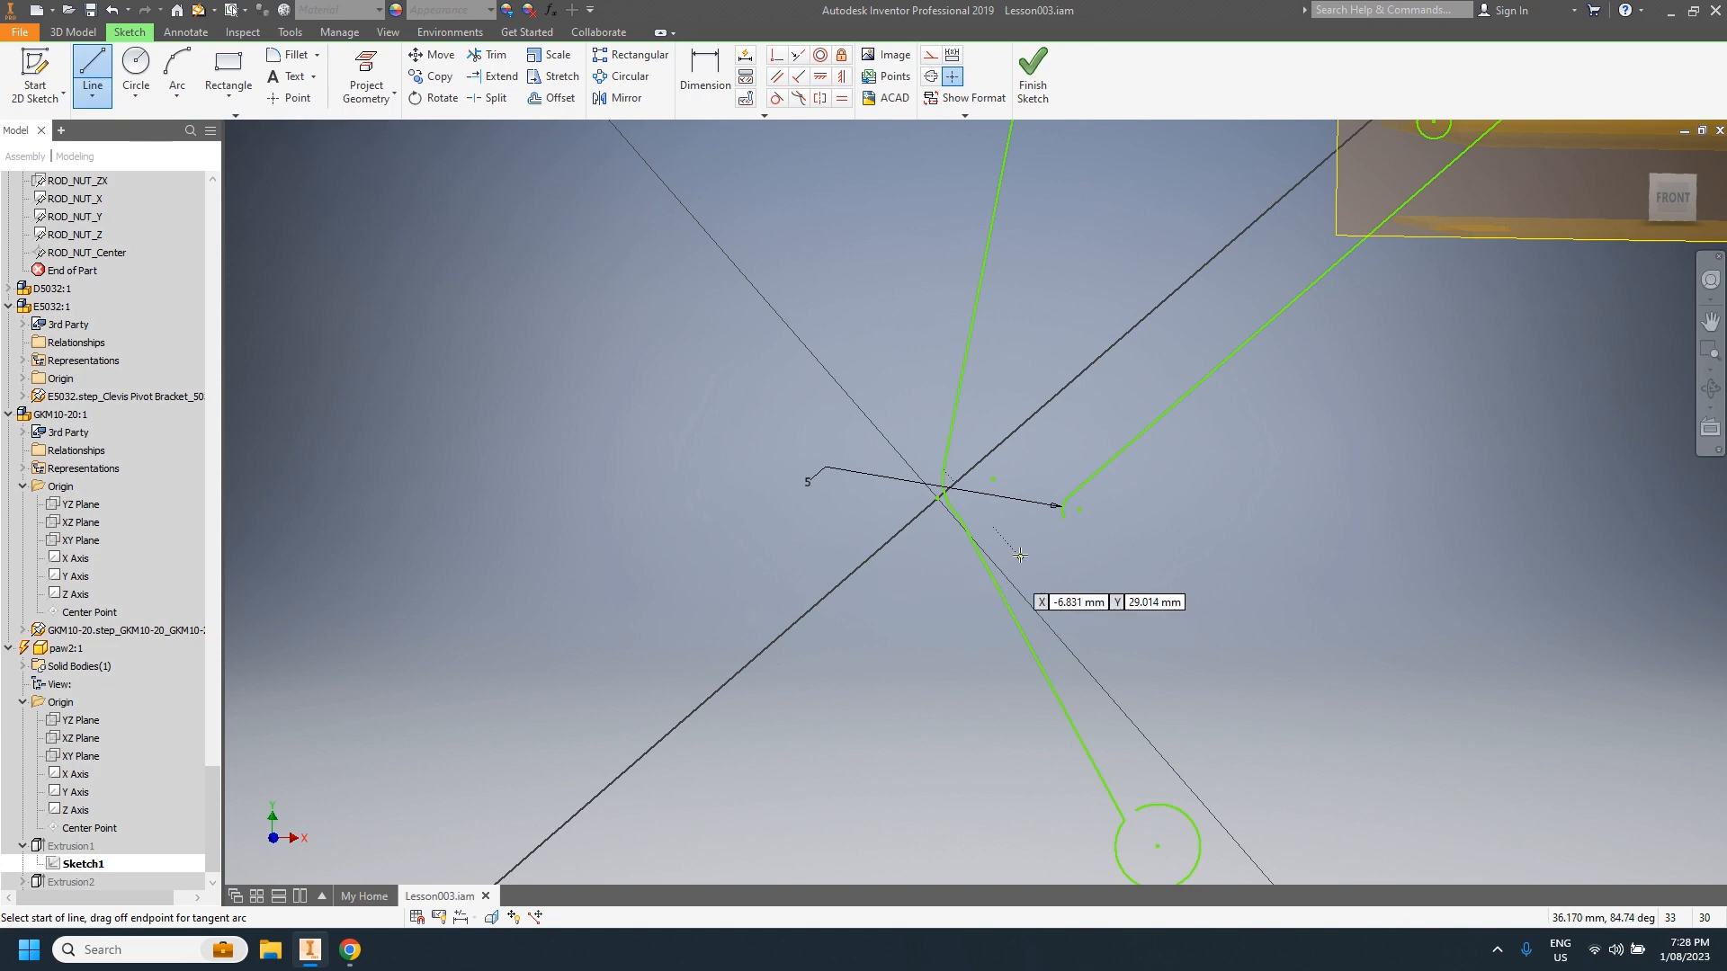
pyautogui.scroll(-3, 1071, 537)
pyautogui.click(1045, 468)
pyautogui.scroll(-3, 1148, 656)
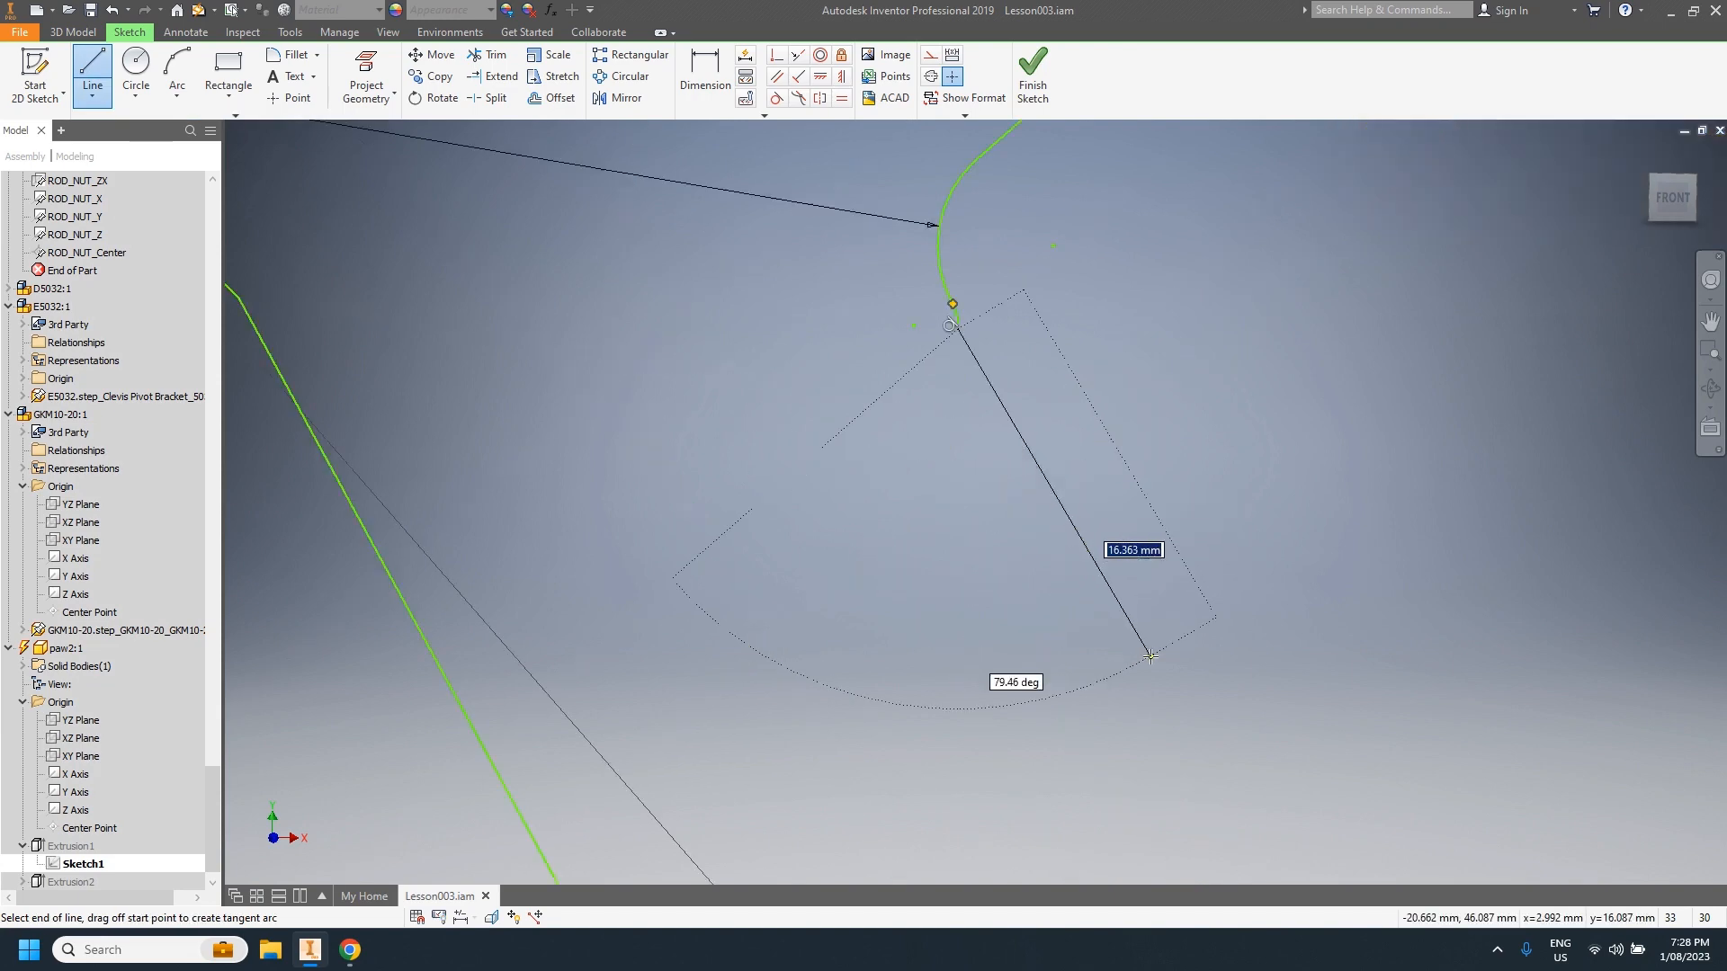
pyautogui.scroll(5, 1146, 684)
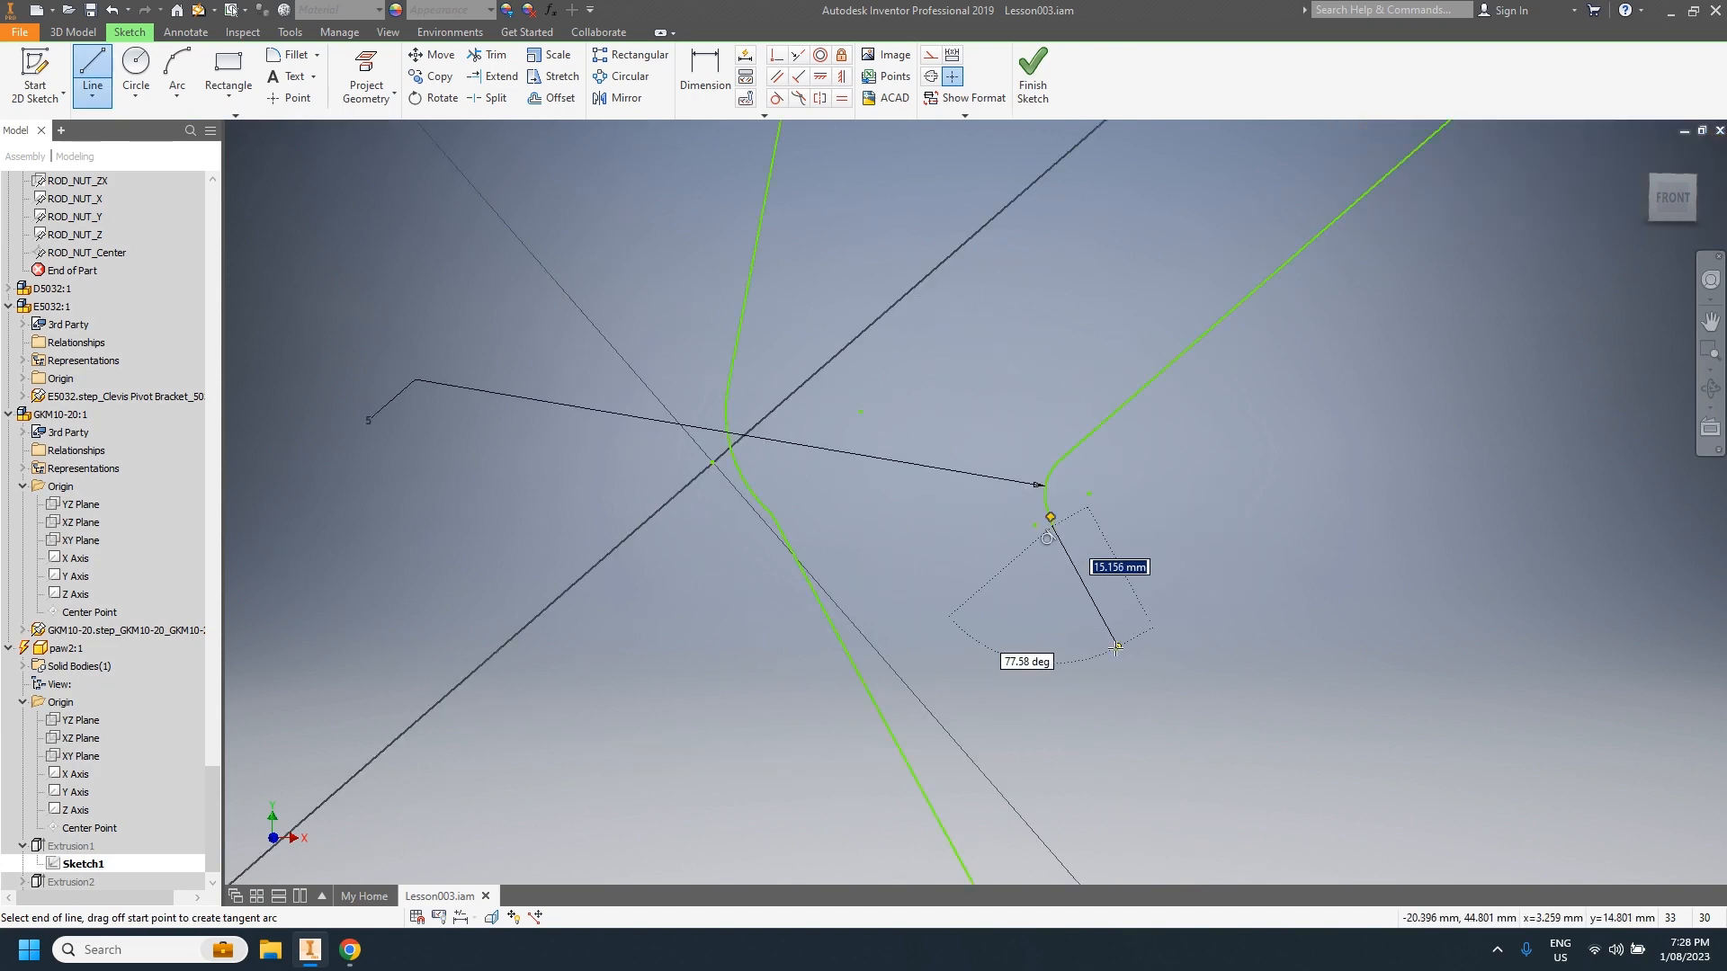
pyautogui.press('Escape')
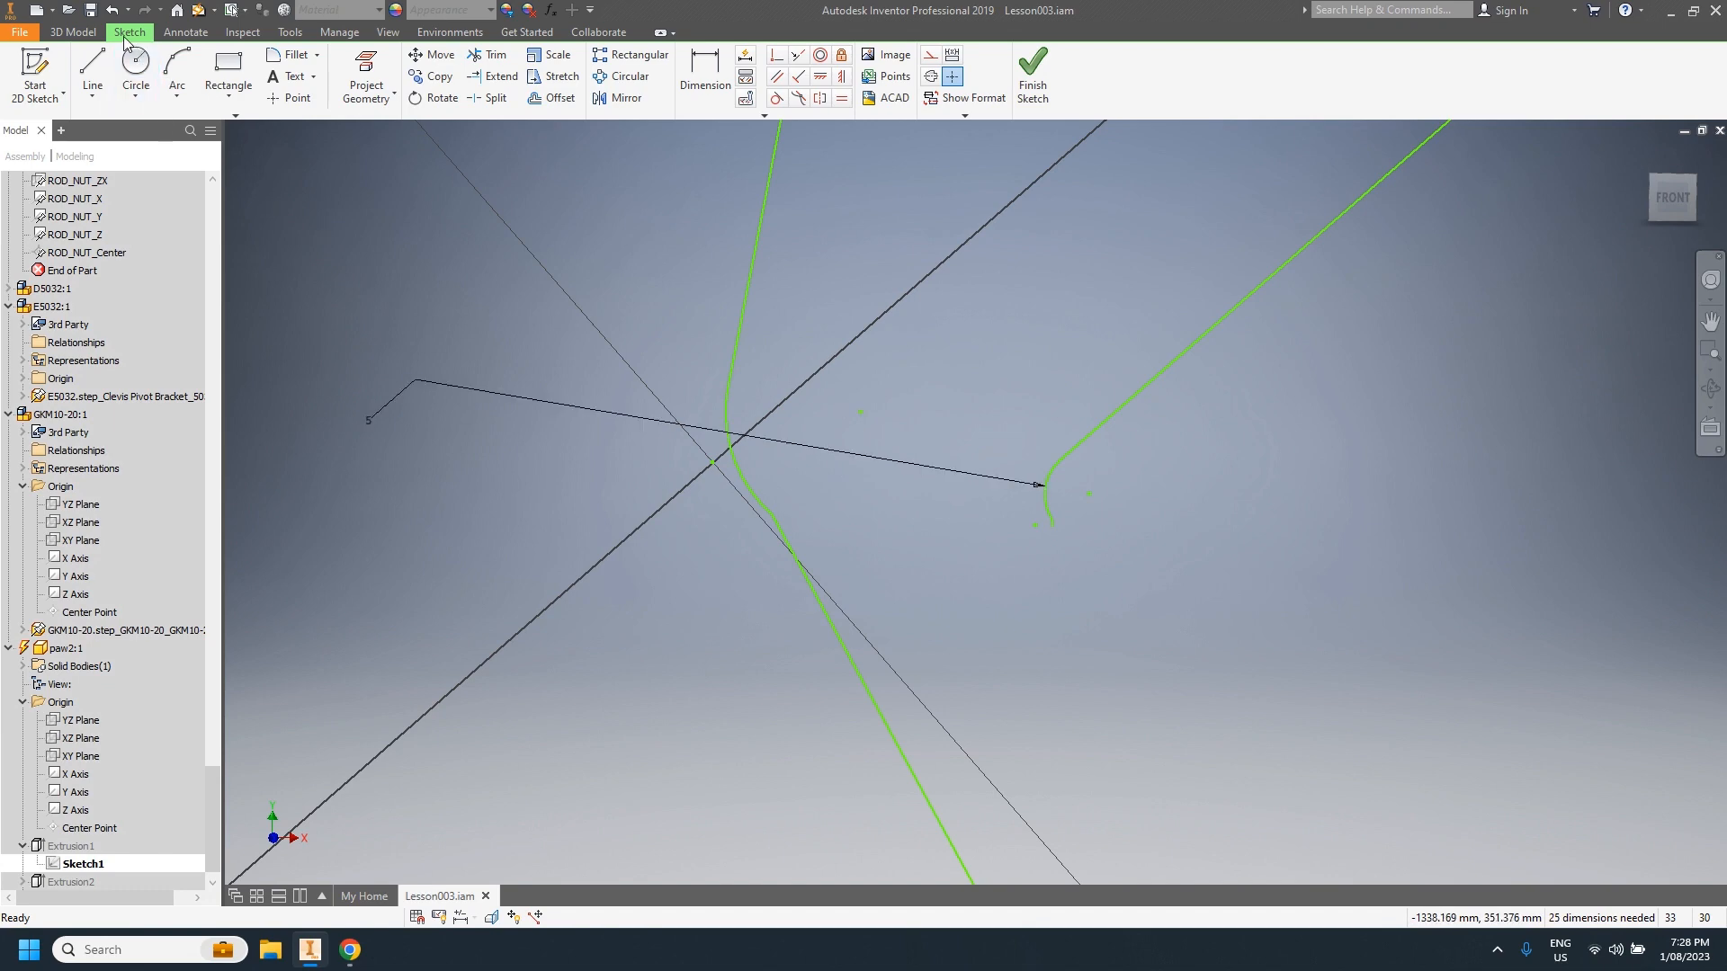
# Step: Draw a line about 88 mm long from the open end of the outer corner arc to the open end of the tip circle
pyautogui.click(92, 76)
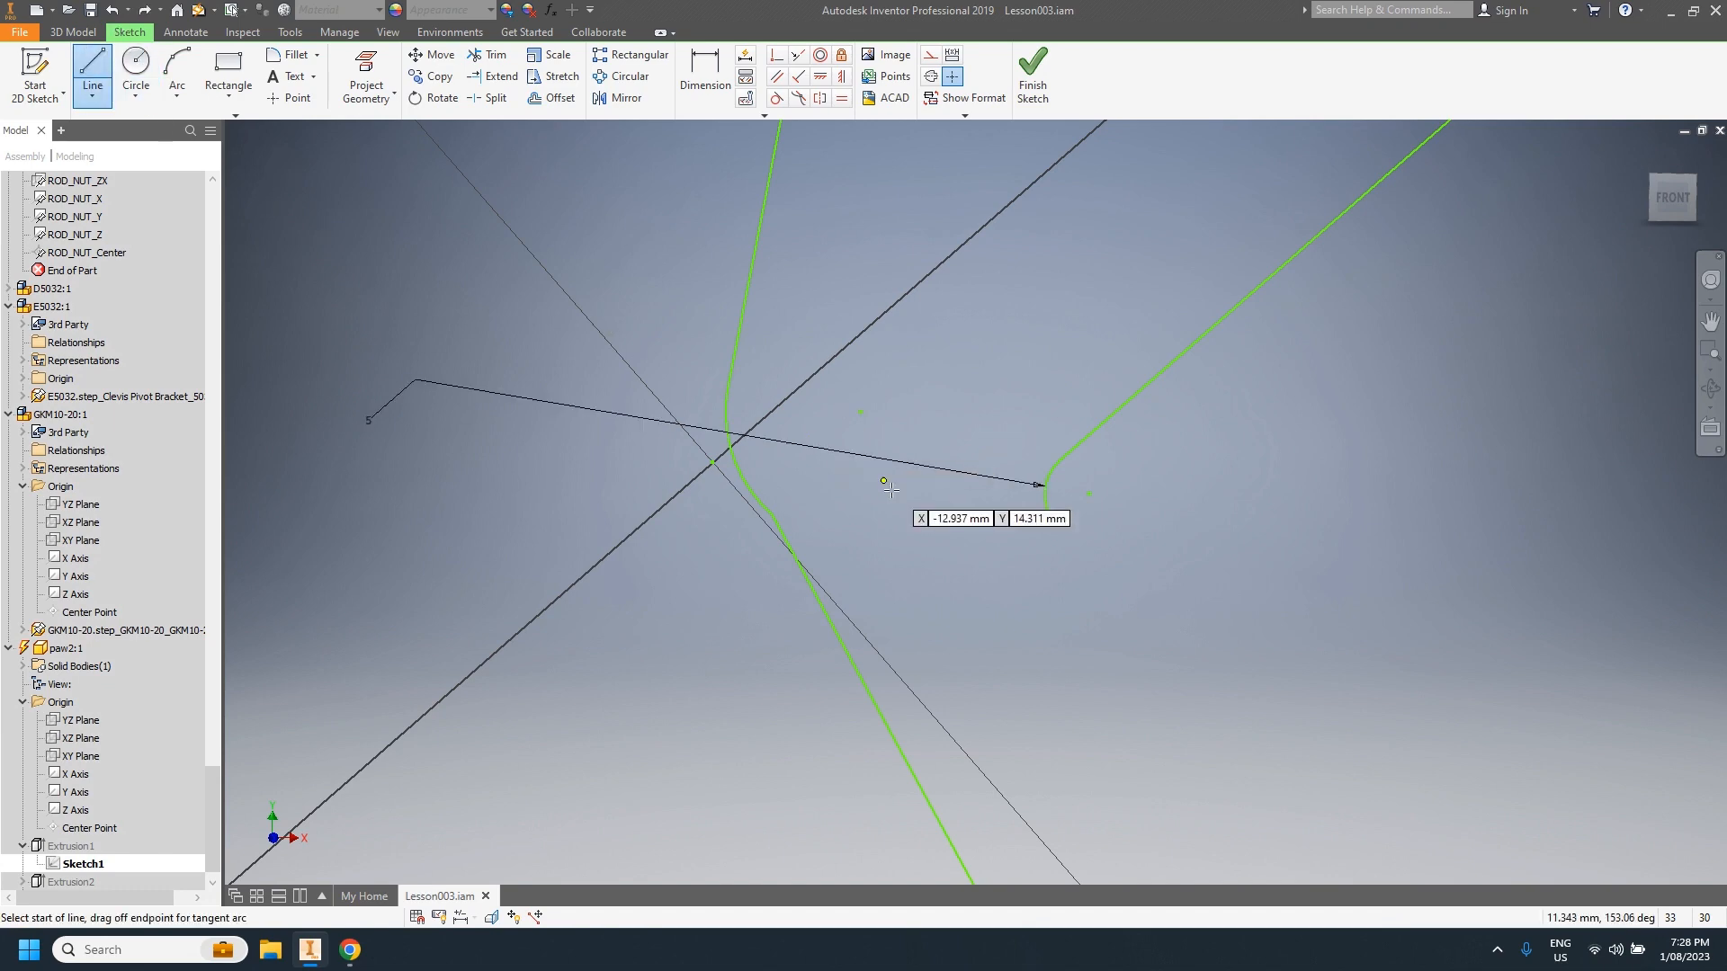
pyautogui.scroll(-5, 1053, 512)
pyautogui.click(1099, 468)
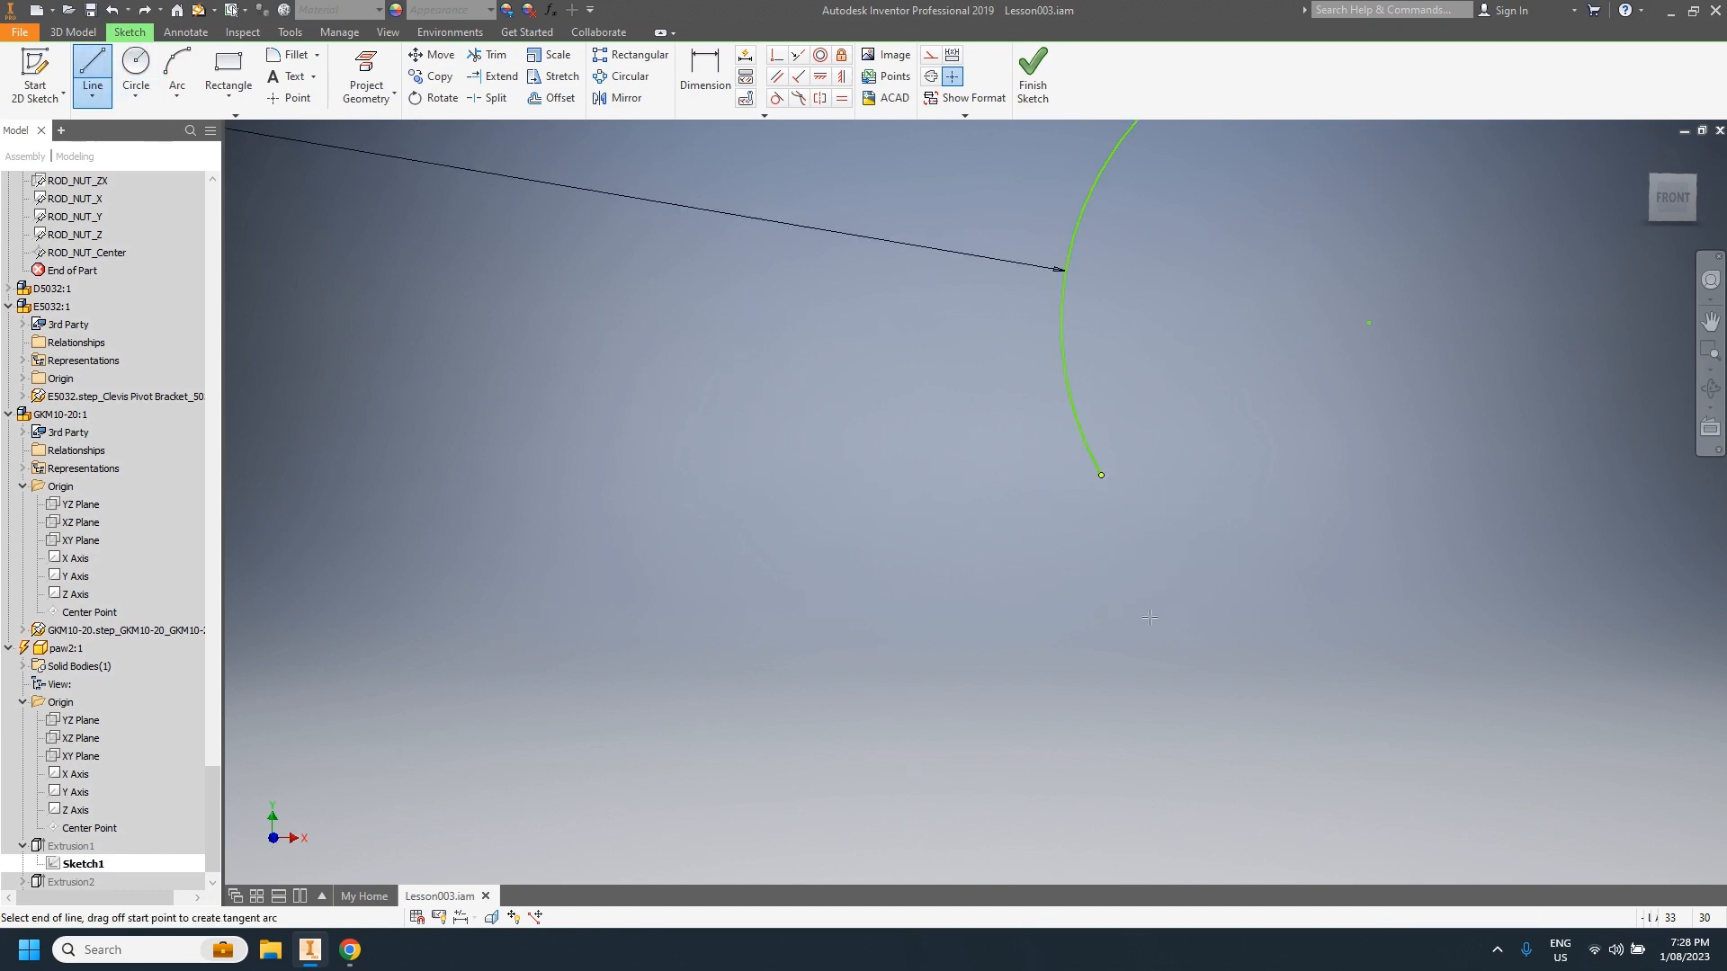
pyautogui.scroll(-5, 1144, 634)
pyautogui.scroll(3, 1144, 634)
pyautogui.moveTo(1237, 872); pyautogui.dragTo(1183, 771, button='middle')
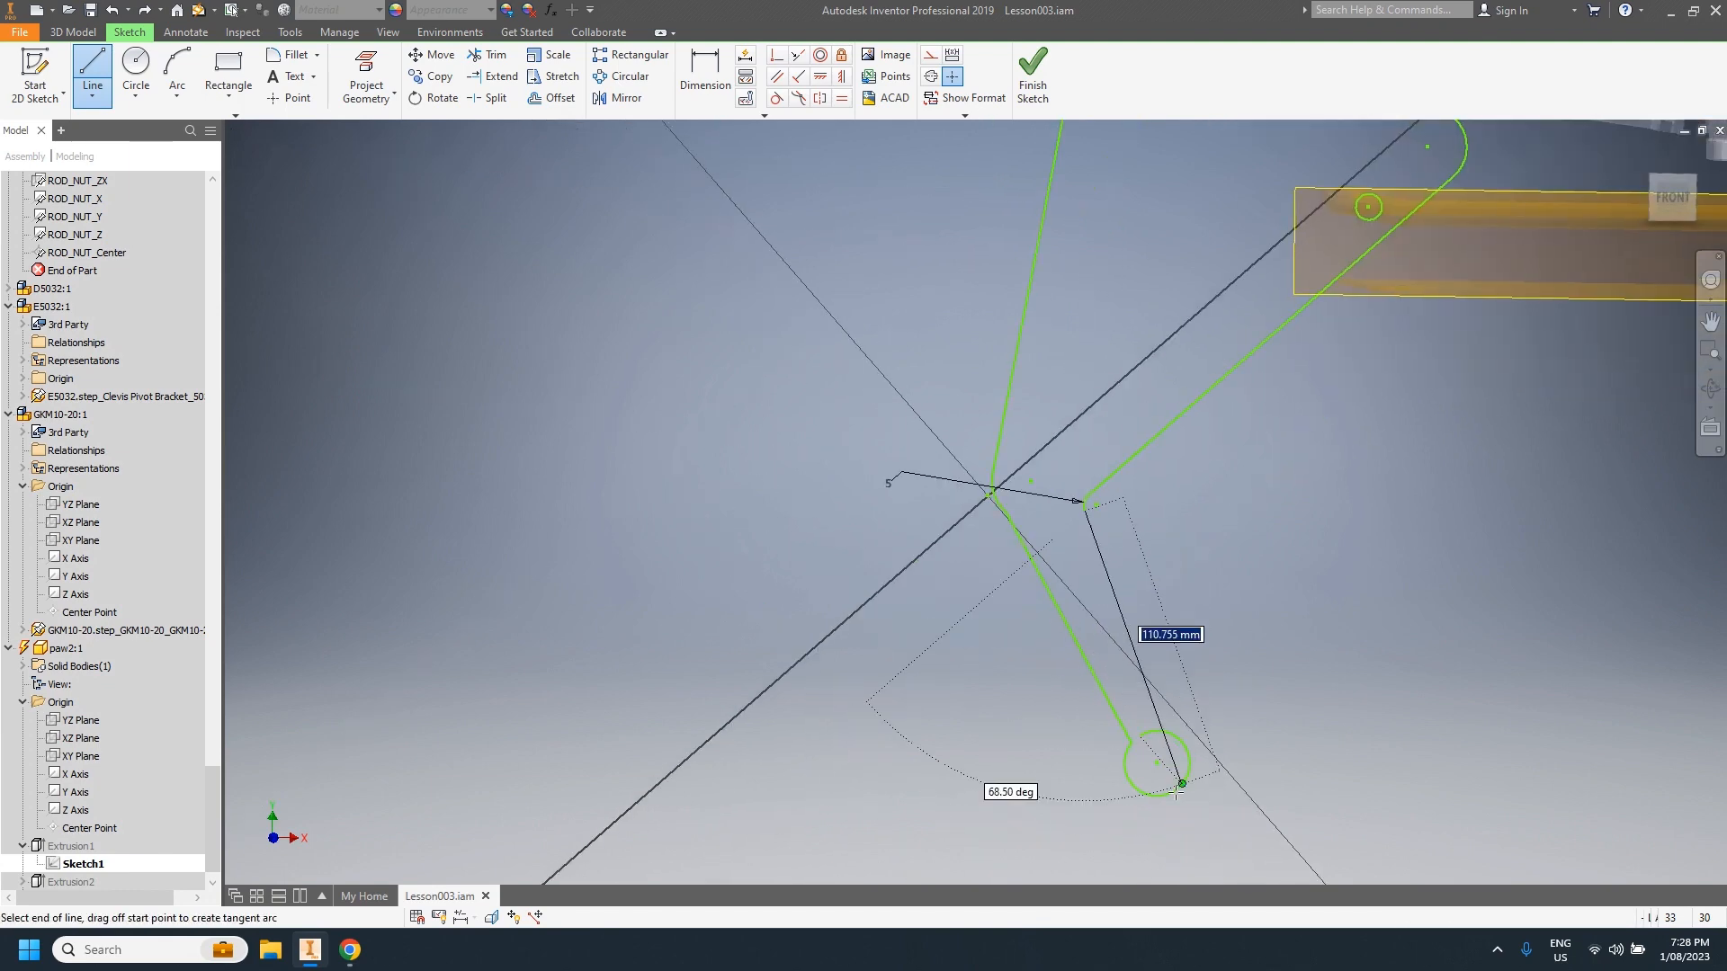
pyautogui.scroll(-5, 1137, 778)
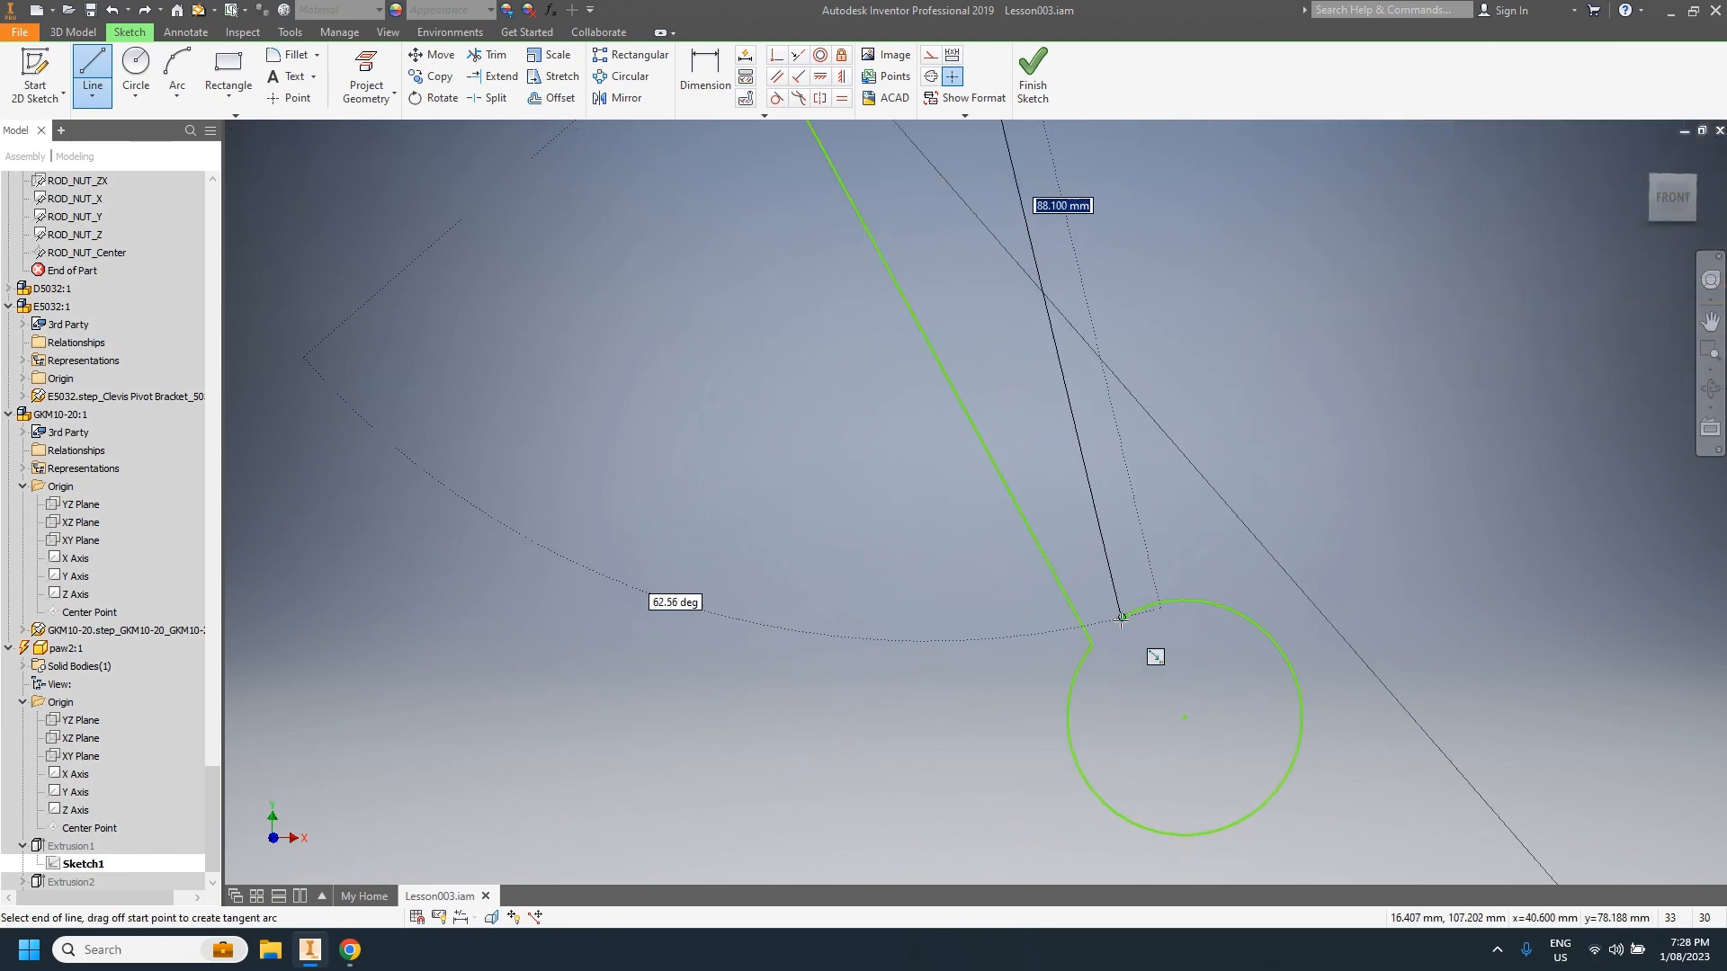
pyautogui.click(1122, 618)
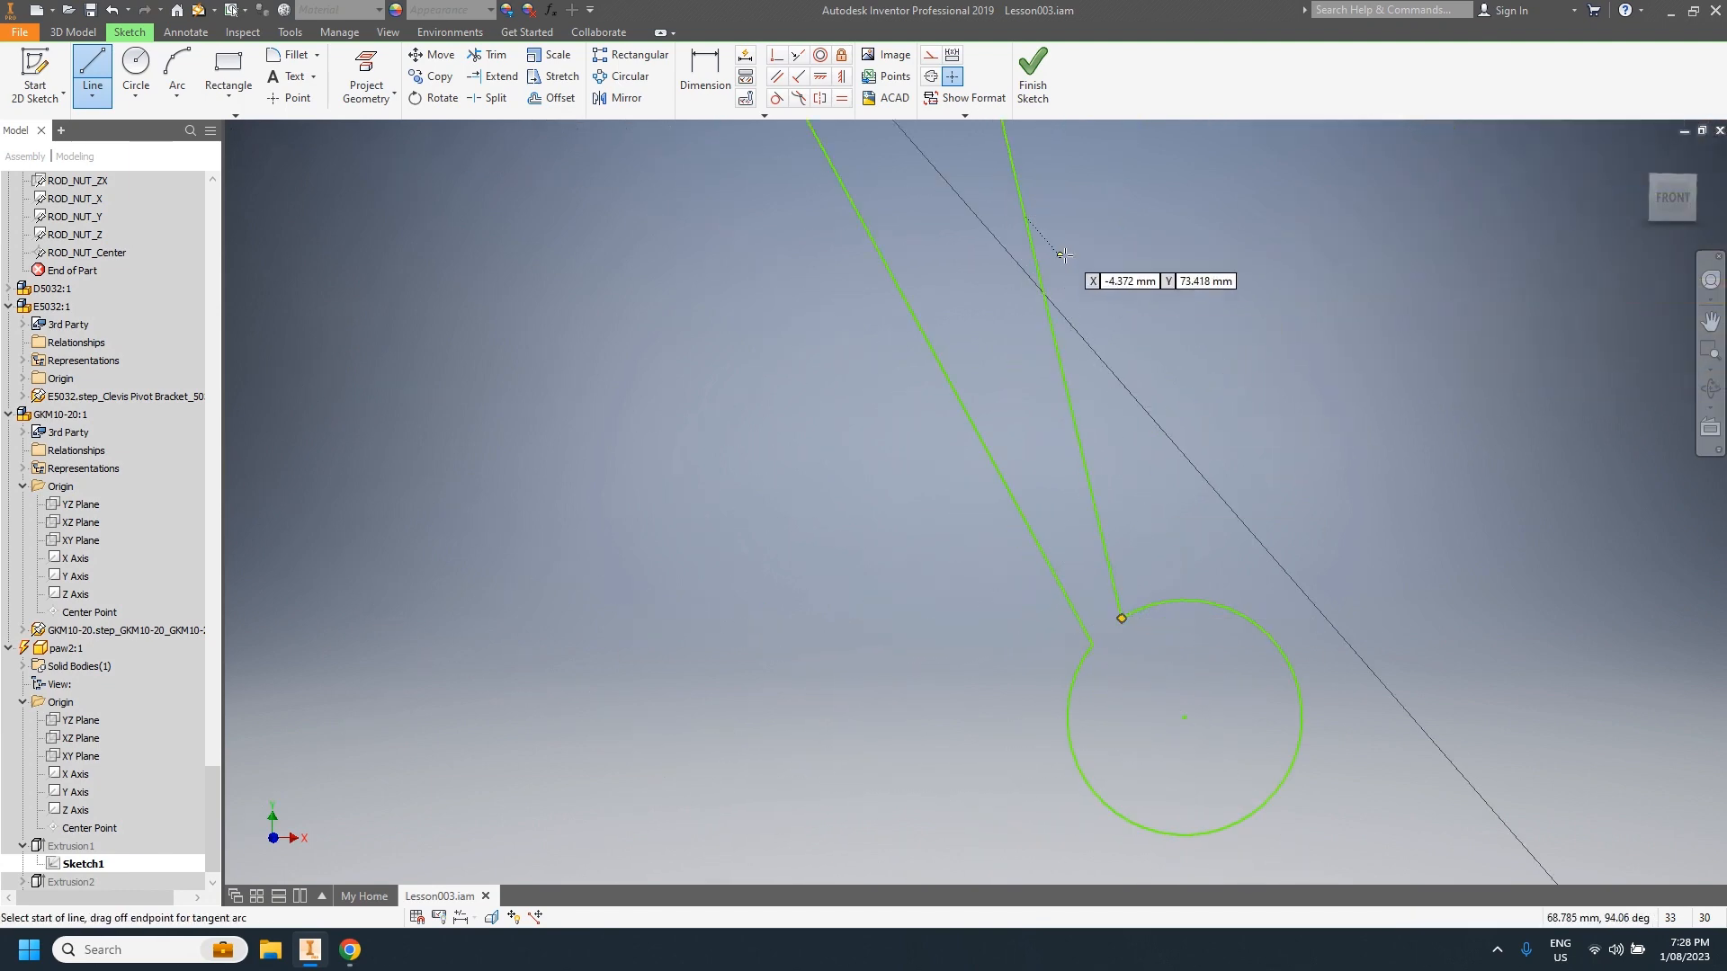
# Step: Finish the paw's sketch and return to the top-level assembly
pyautogui.click(1032, 72)
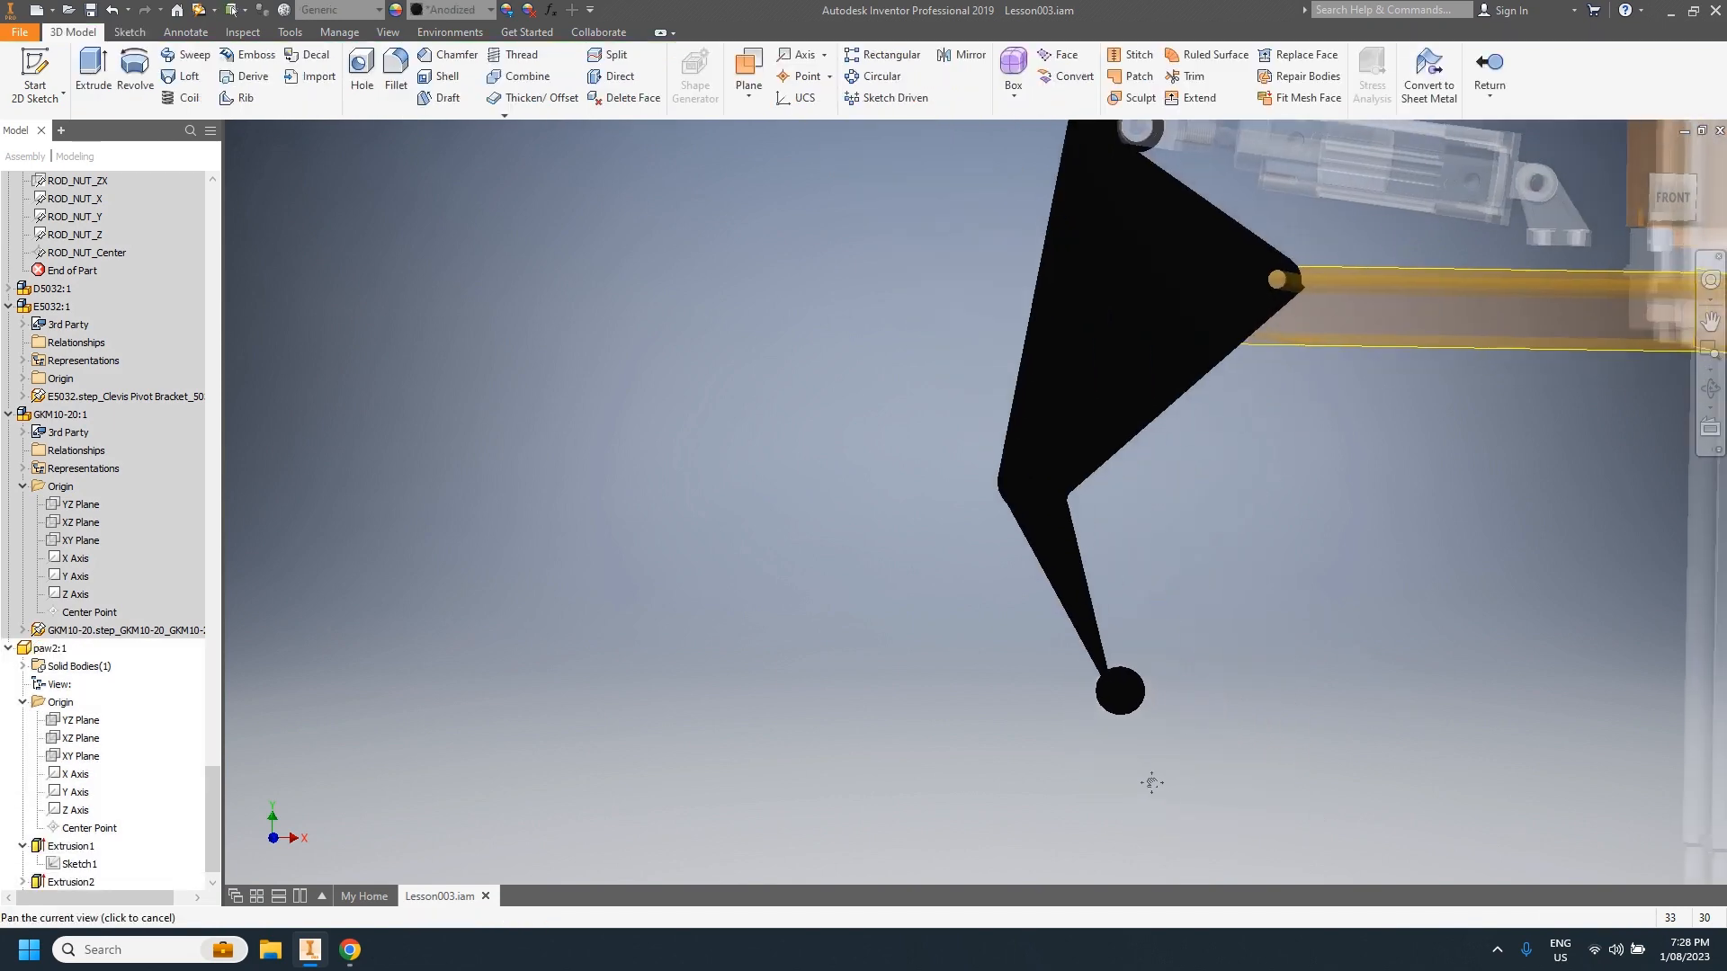
pyautogui.click(1489, 72)
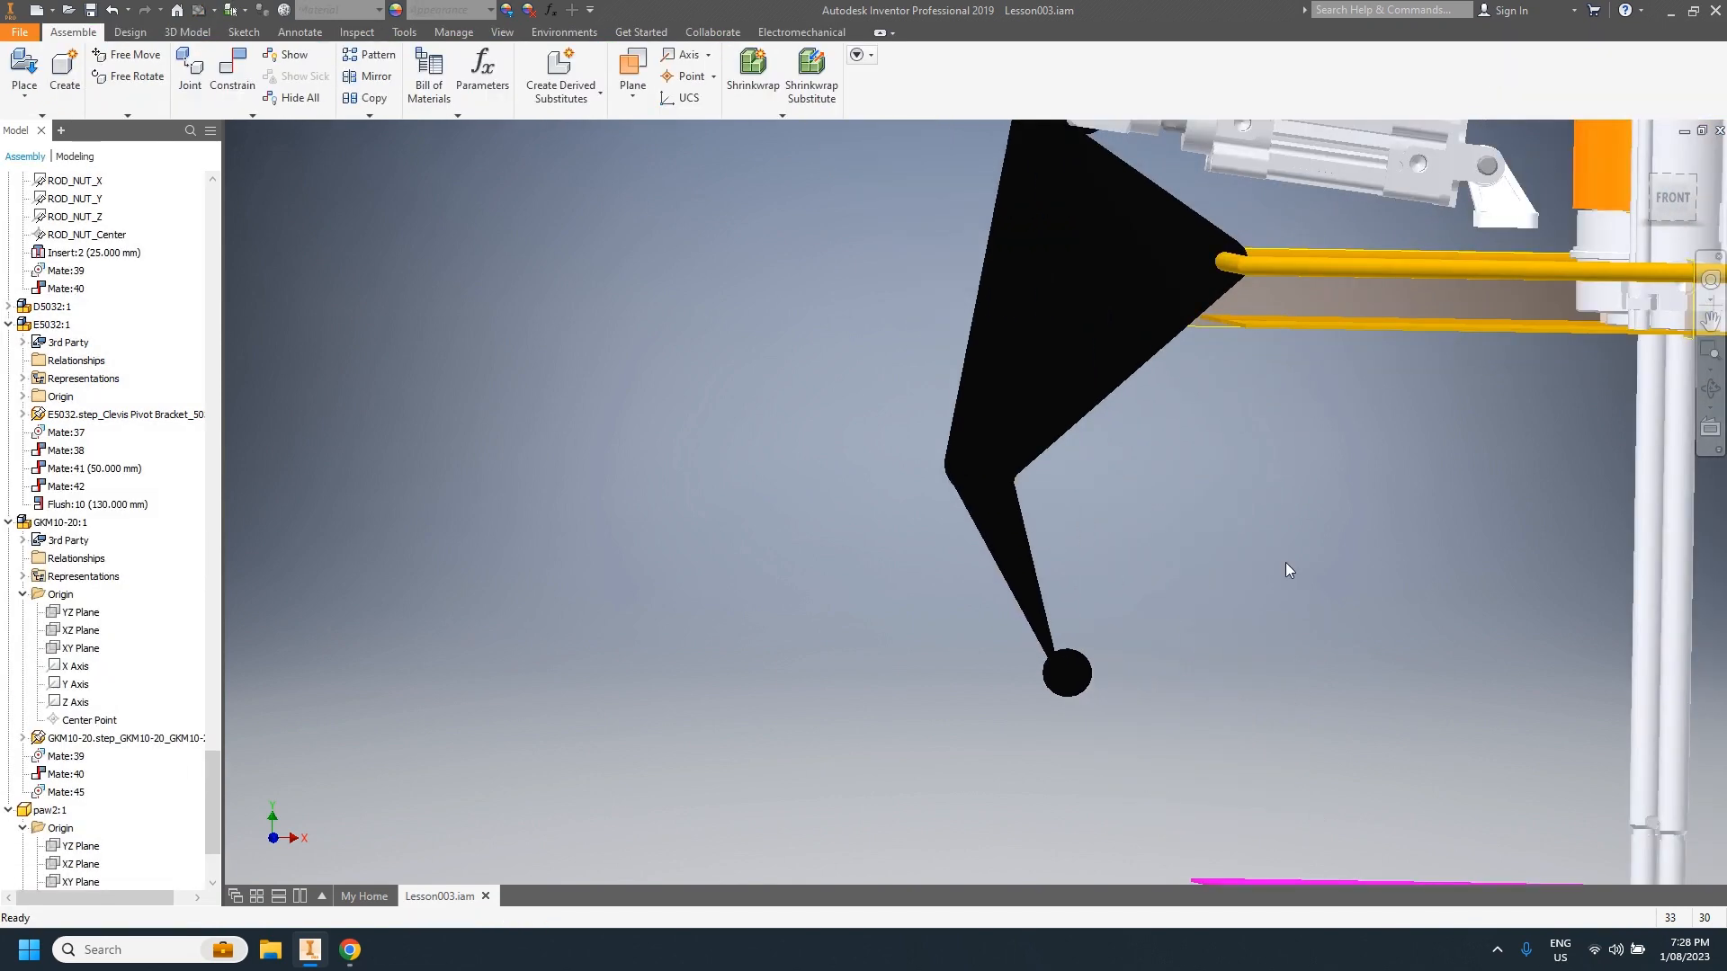
pyautogui.scroll(-5, 1492, 732)
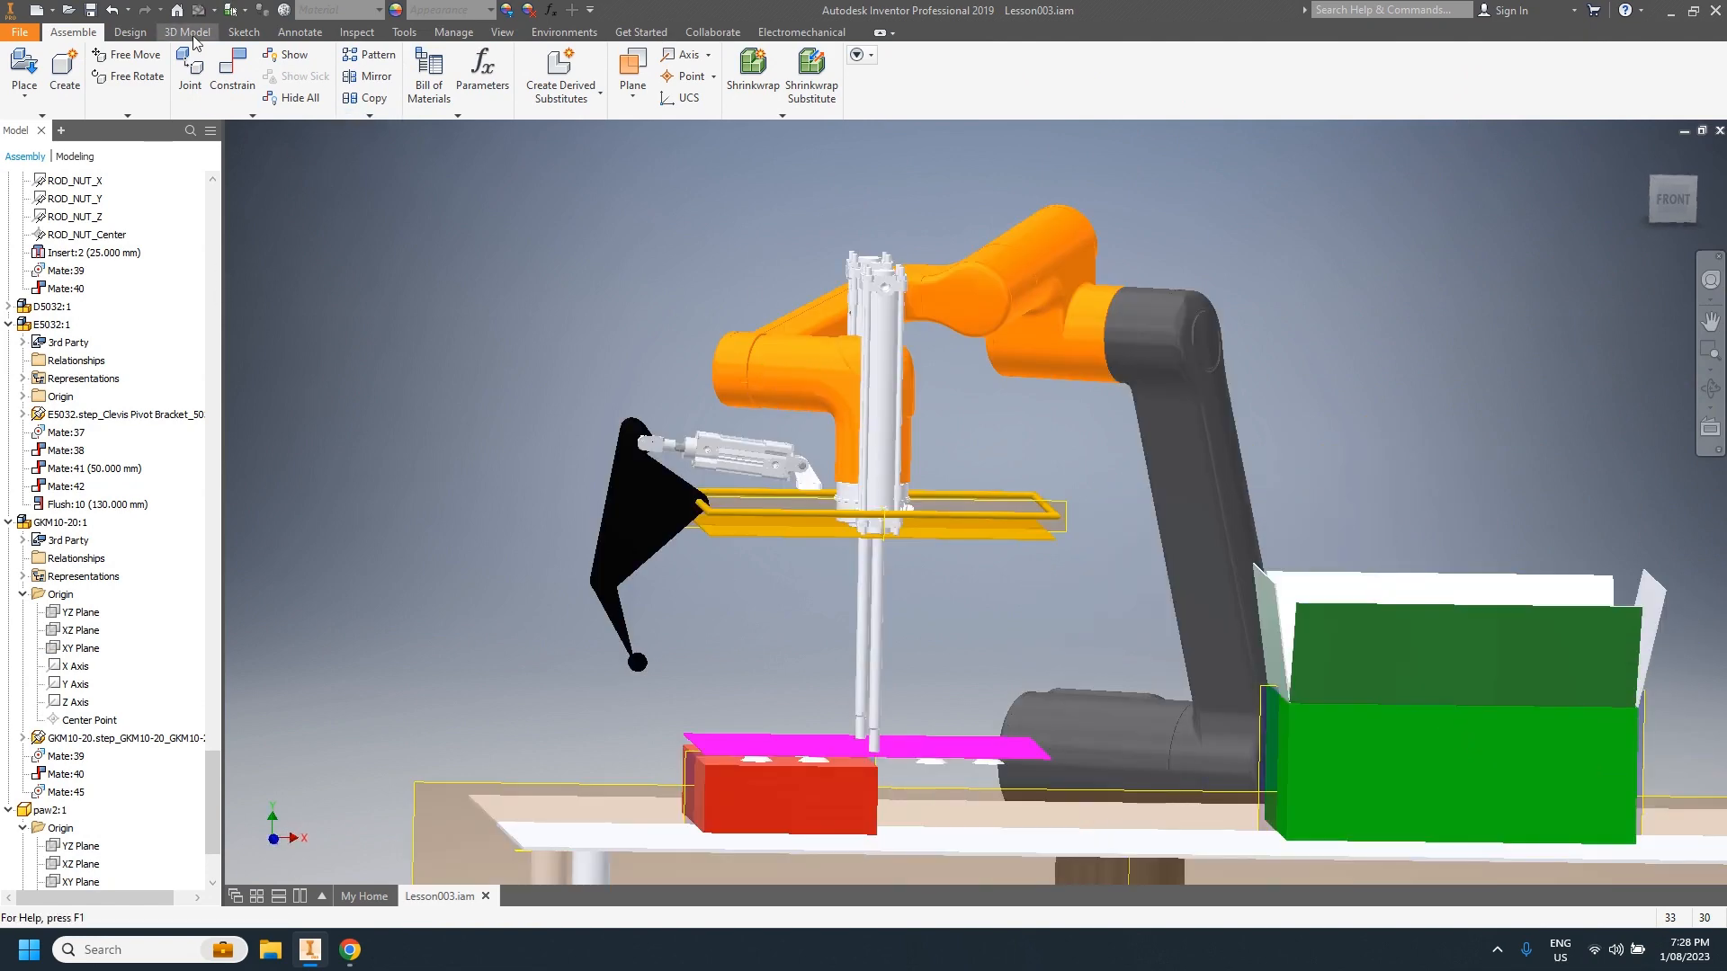
# Step: Play the animation to 17 s in Inventor Studio and examine where the lengthened paw's tip meets the box flap
pyautogui.click(564, 32)
pyautogui.click(181, 86)
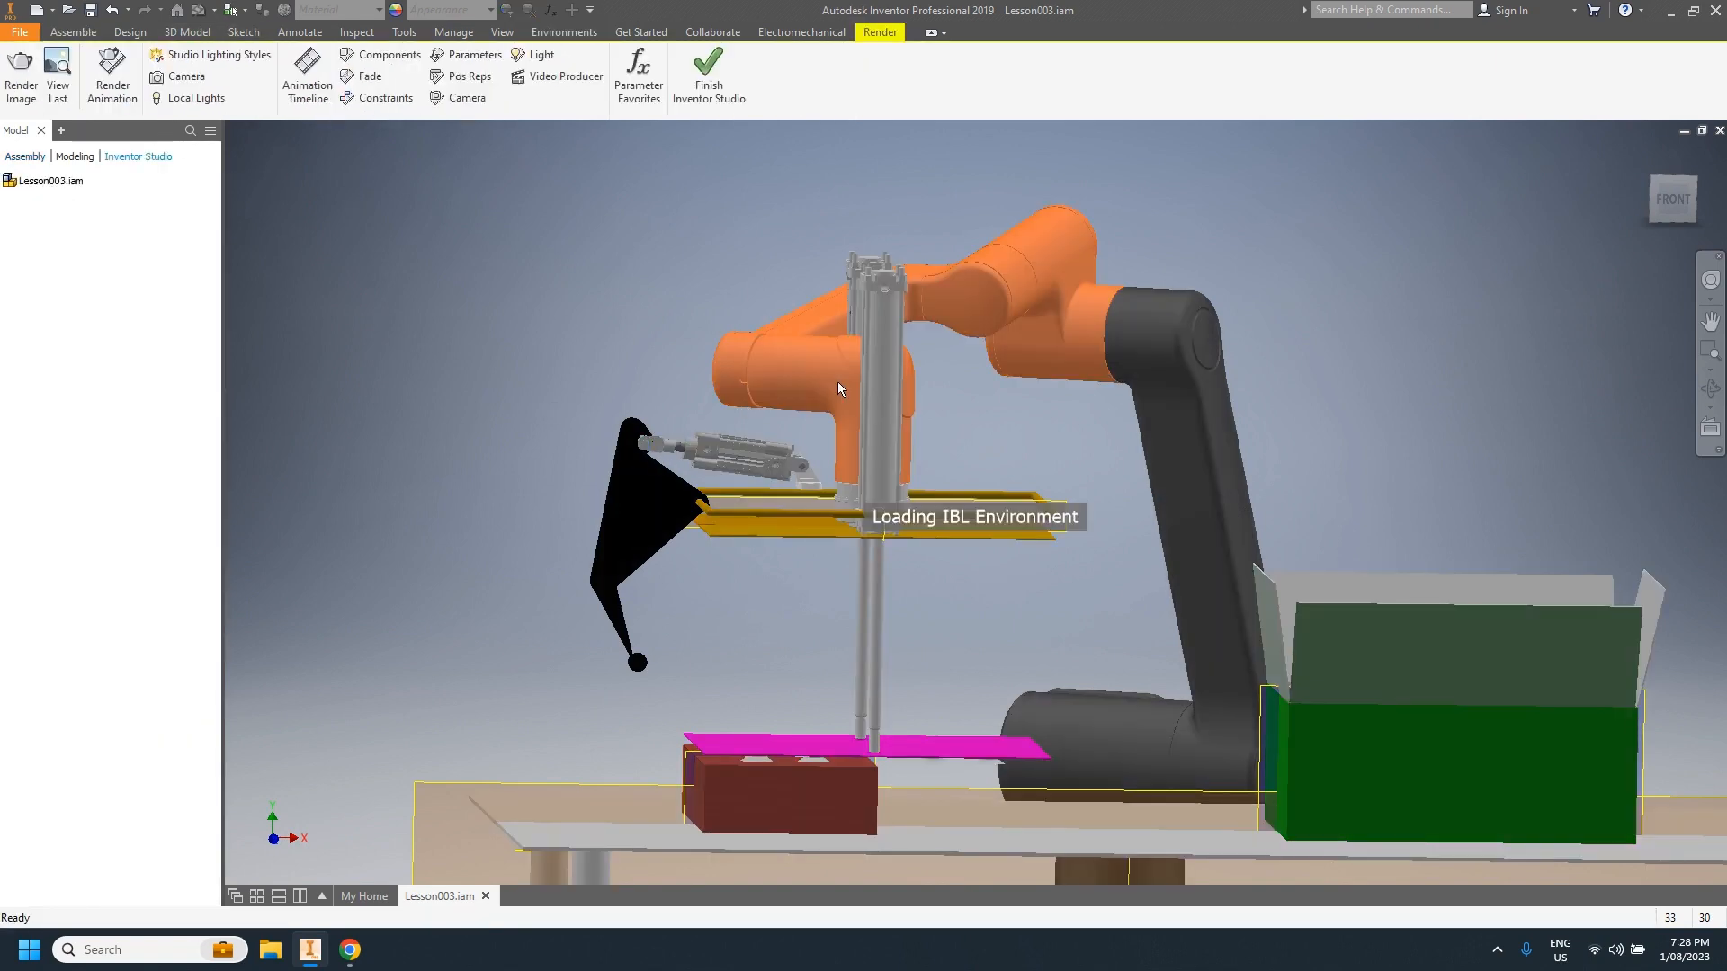
pyautogui.click(308, 72)
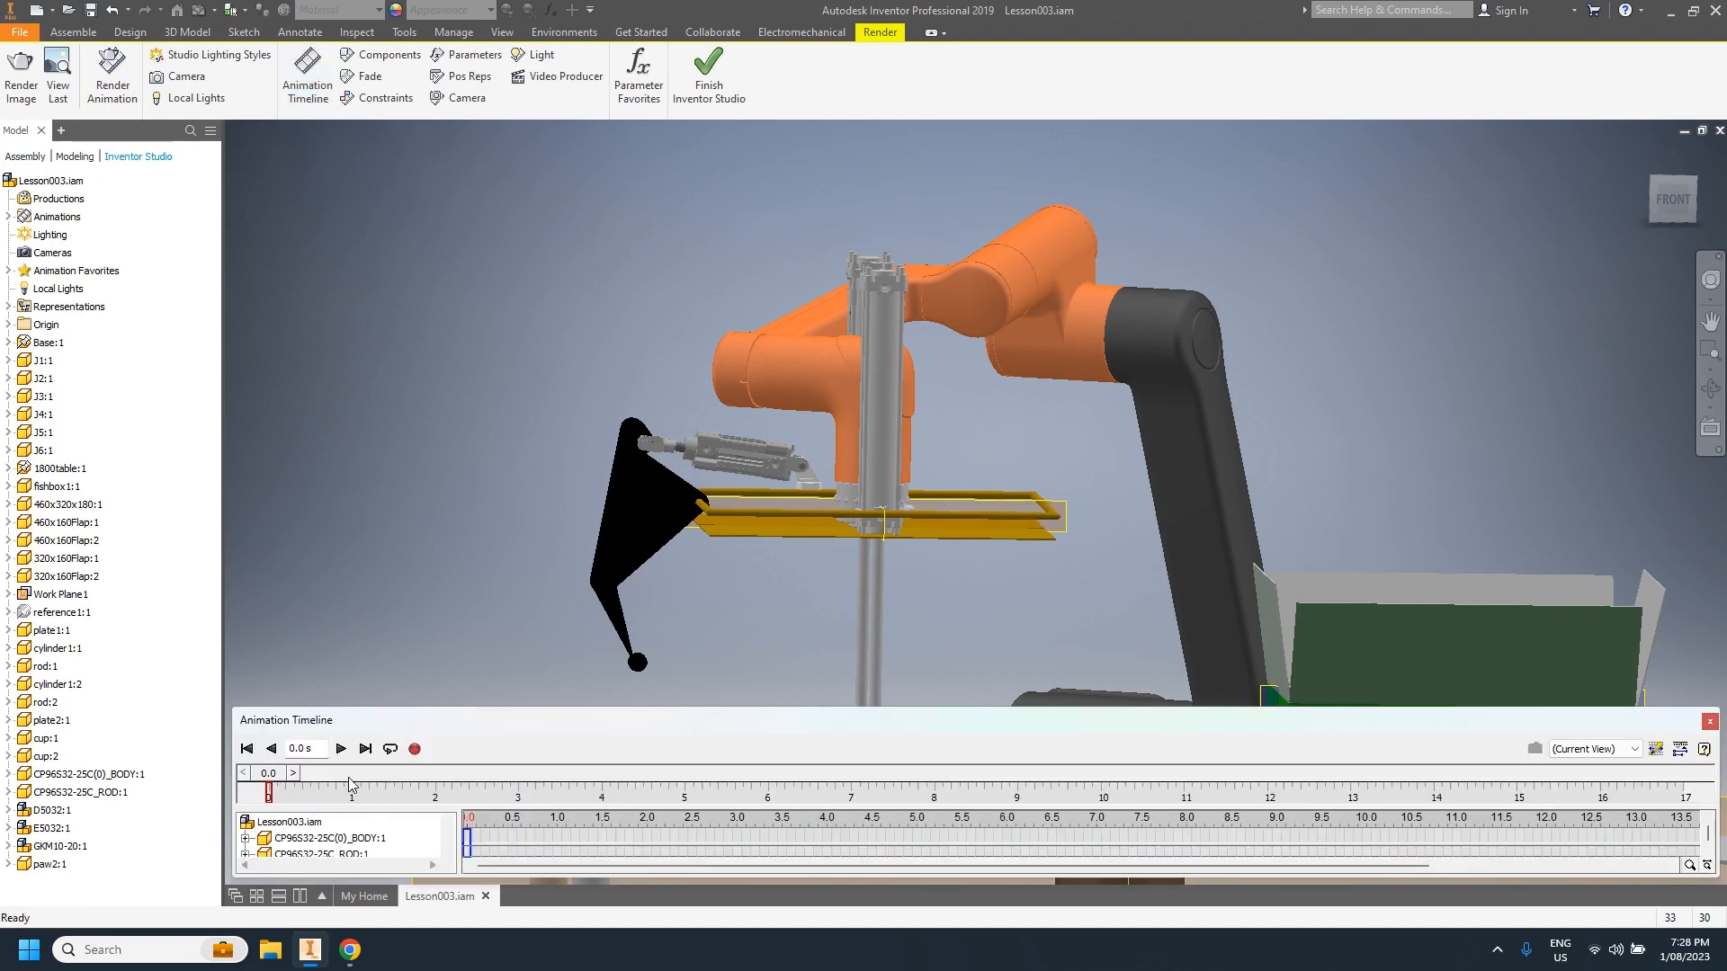
pyautogui.click(341, 750)
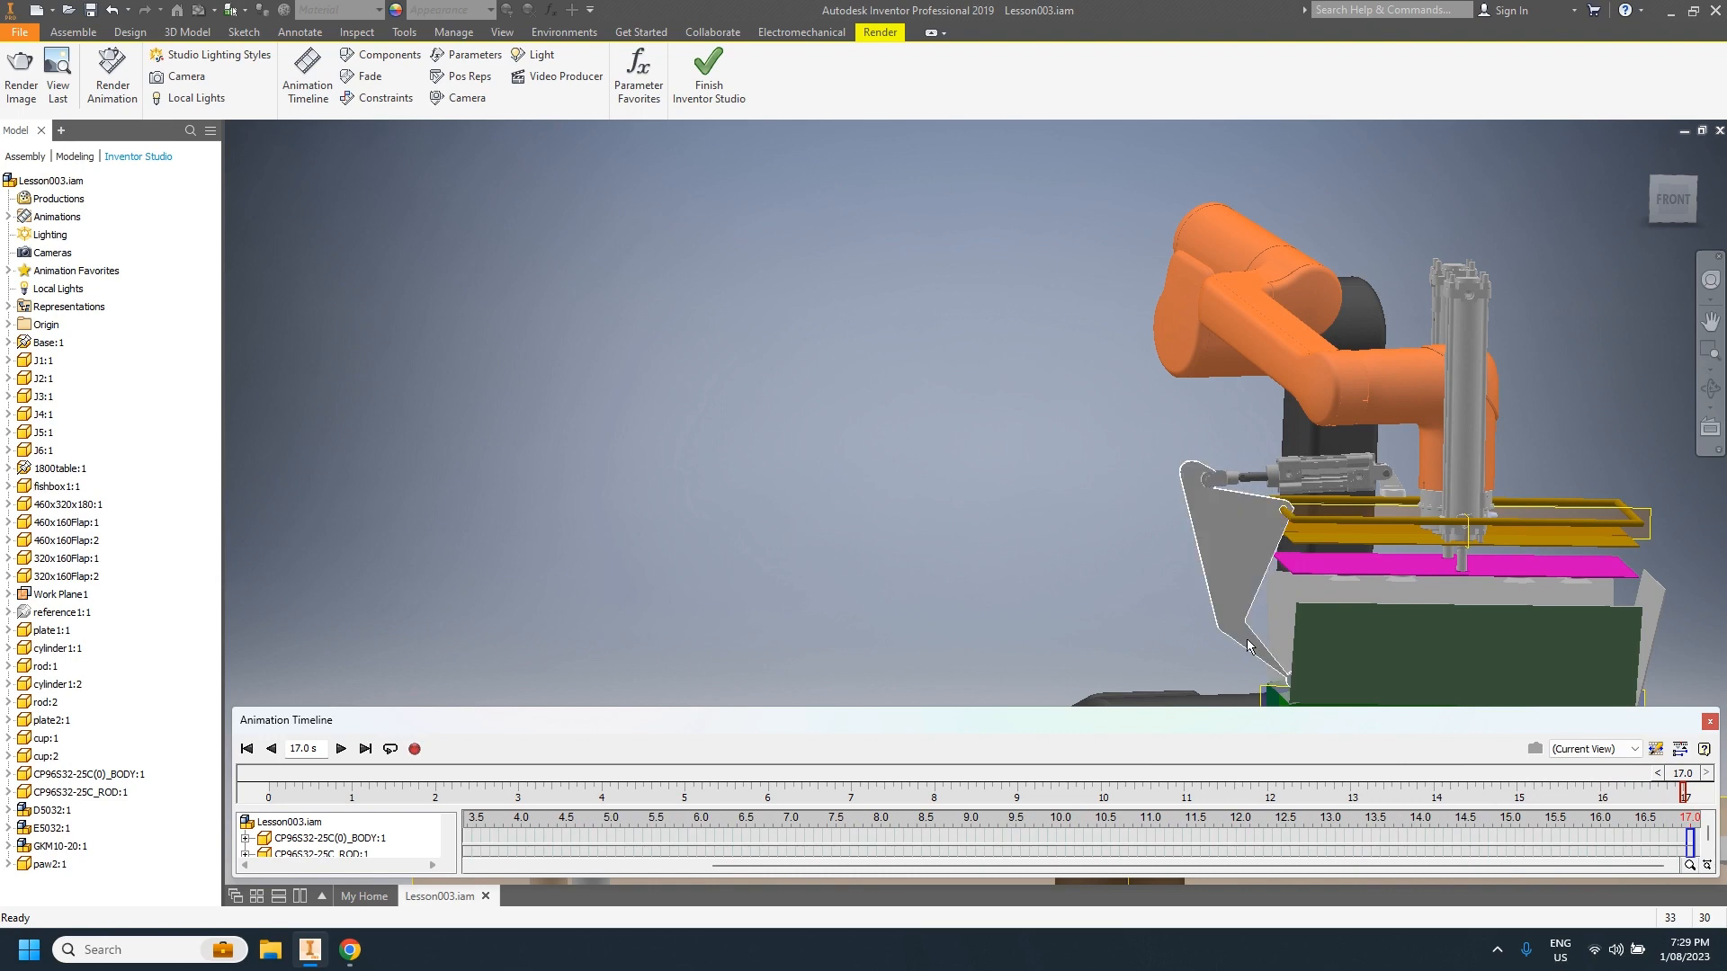
pyautogui.keyDown('shift'); pyautogui.moveTo(1305, 630); pyautogui.dragTo(1137, 542, button='middle'); pyautogui.keyUp('shift')
pyautogui.scroll(-5, 1250, 655)
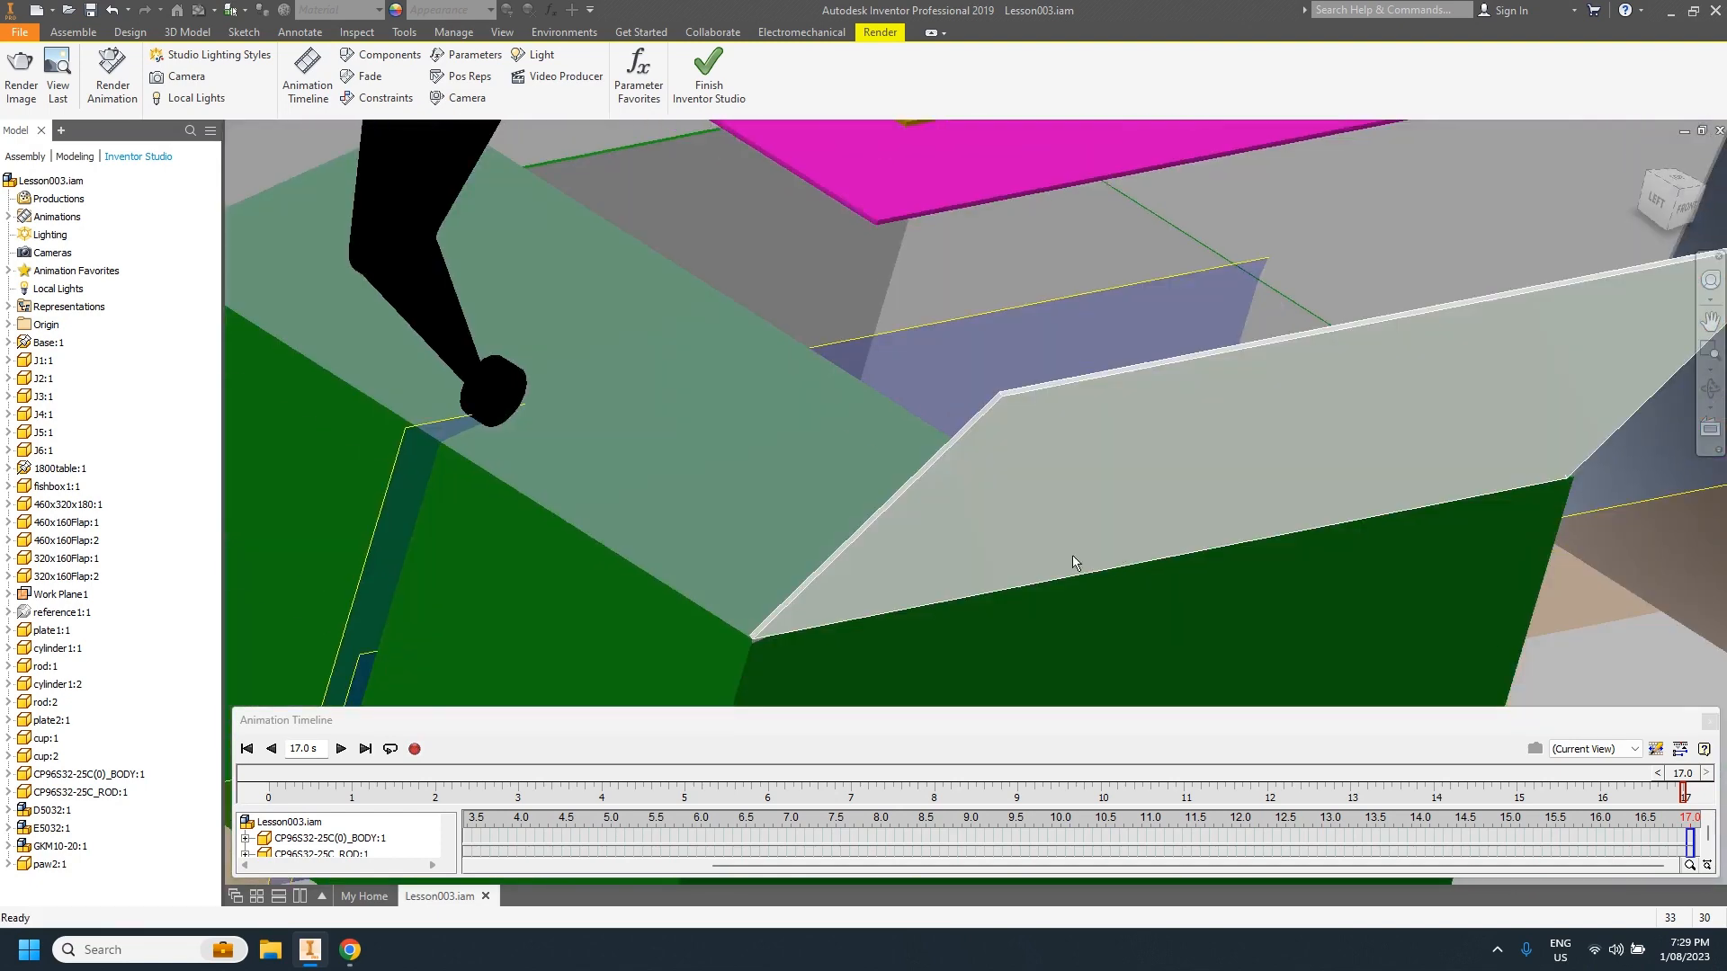
pyautogui.moveTo(759, 474); pyautogui.dragTo(894, 461, button='middle')
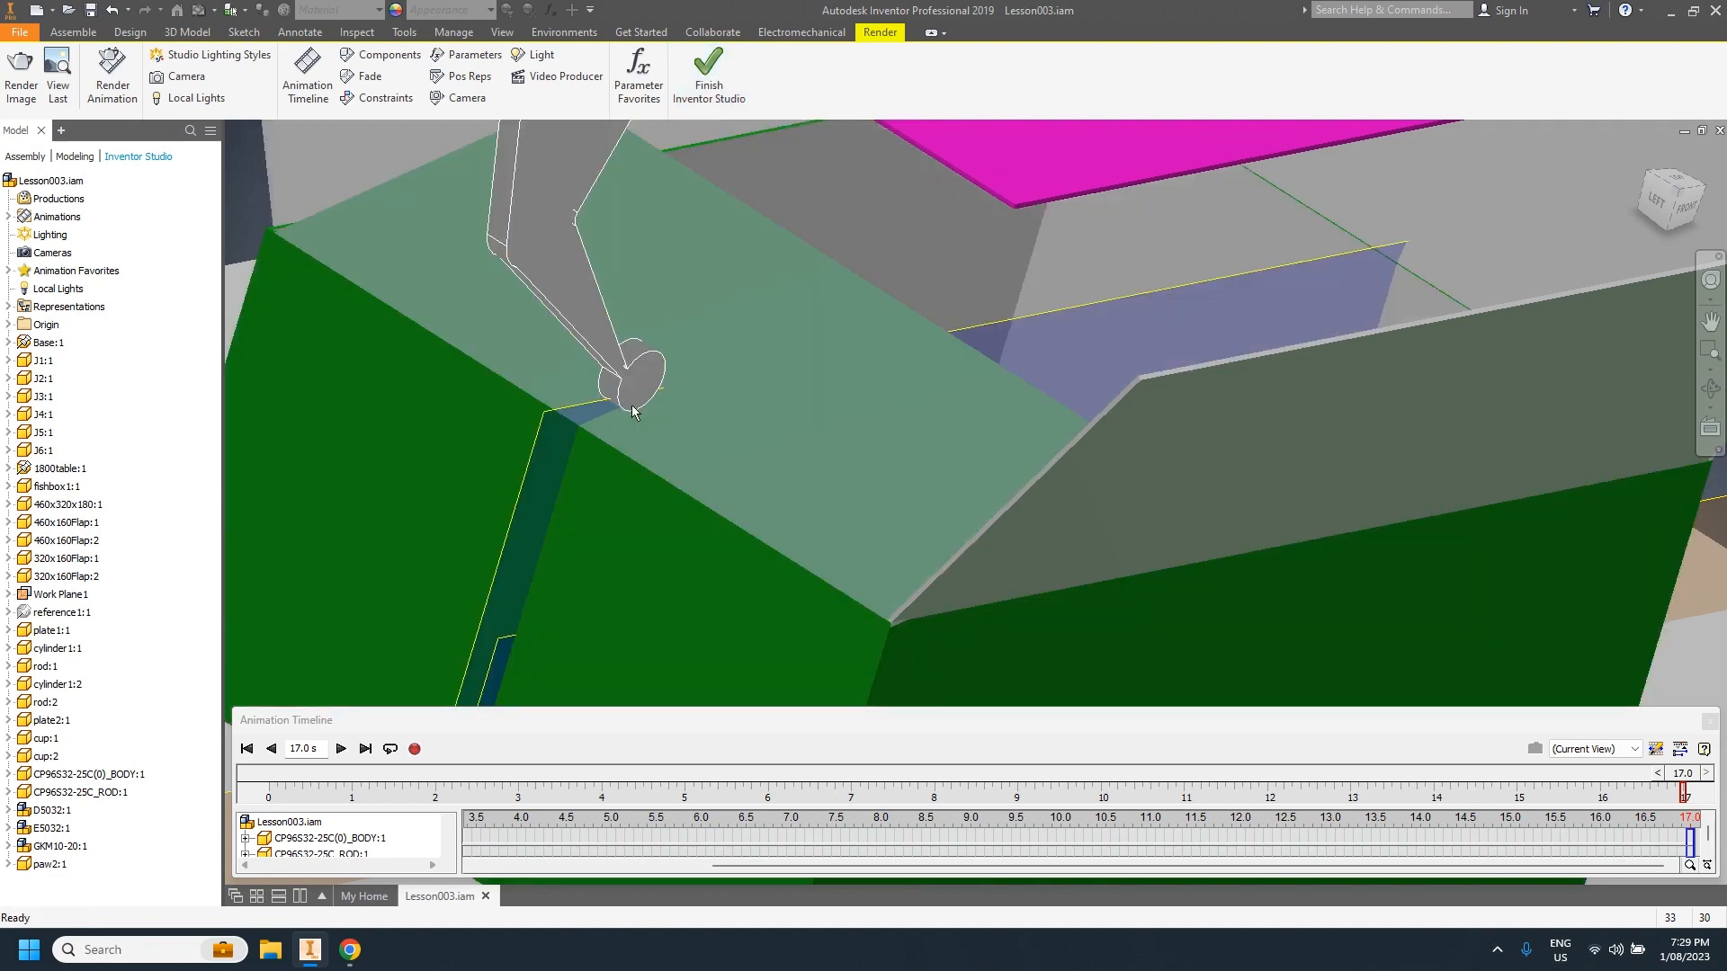
# Step: Leave Inventor Studio and open the paw part for editing in place
pyautogui.click(707, 90)
pyautogui.scroll(-10, 723, 596)
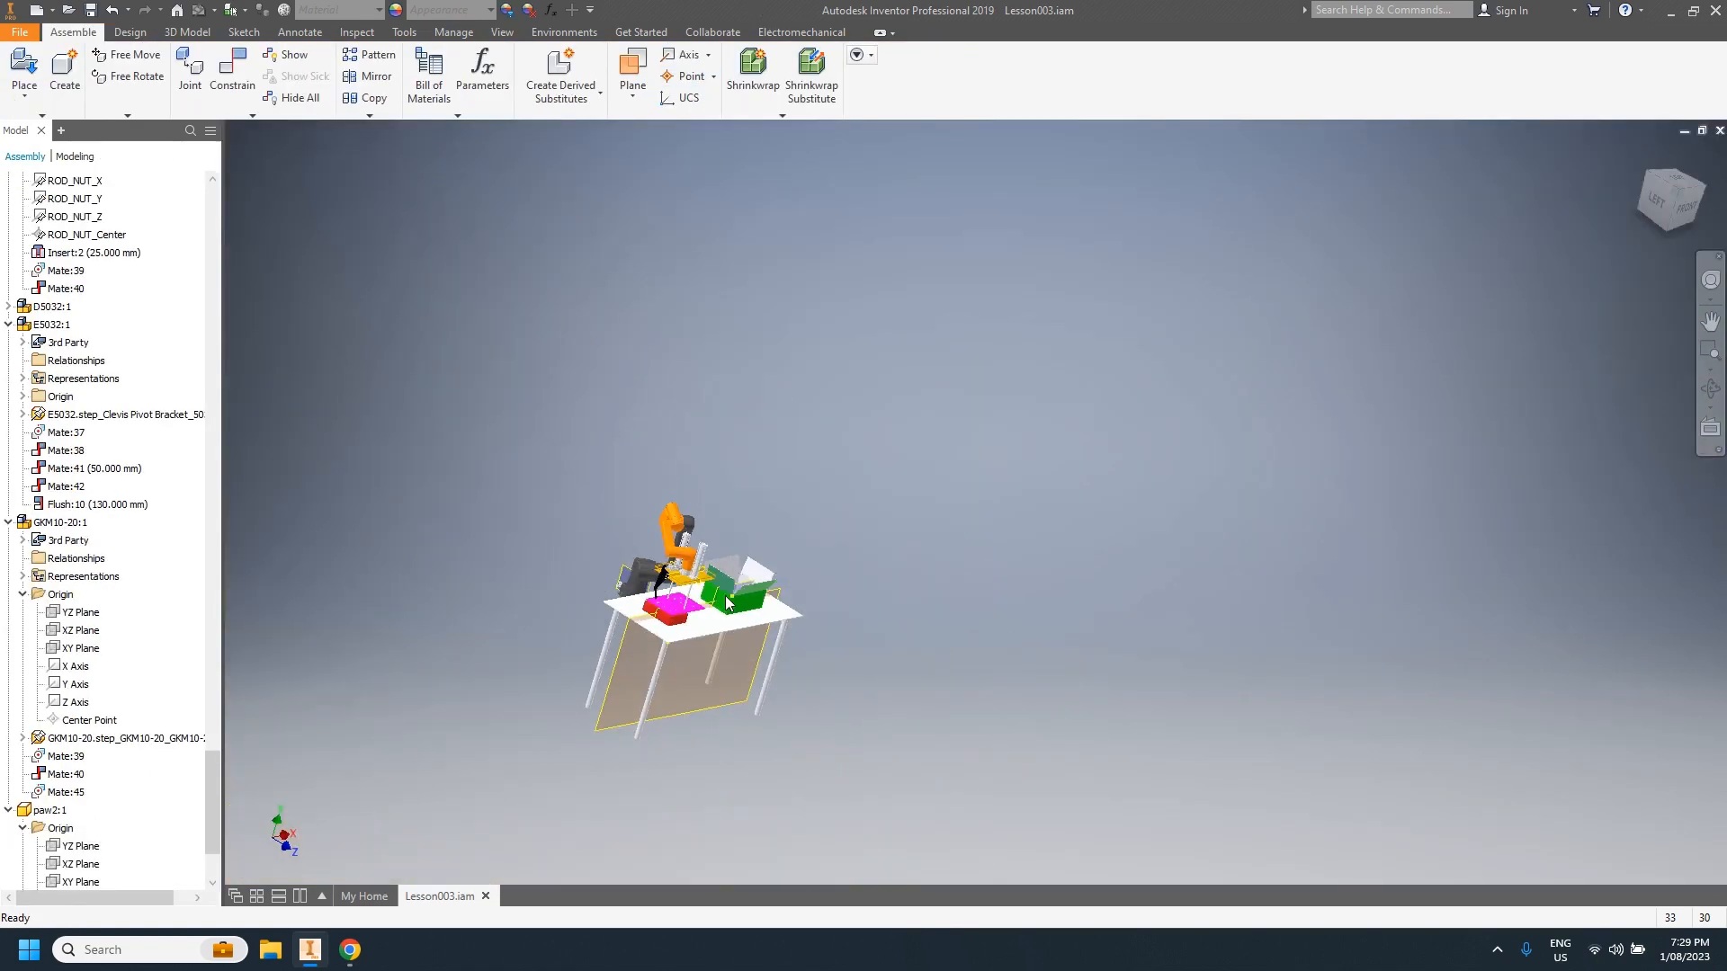
pyautogui.keyDown('shift'); pyautogui.moveTo(636, 698); pyautogui.dragTo(532, 604, button='middle'); pyautogui.keyUp('shift')
pyautogui.scroll(8, 533, 621)
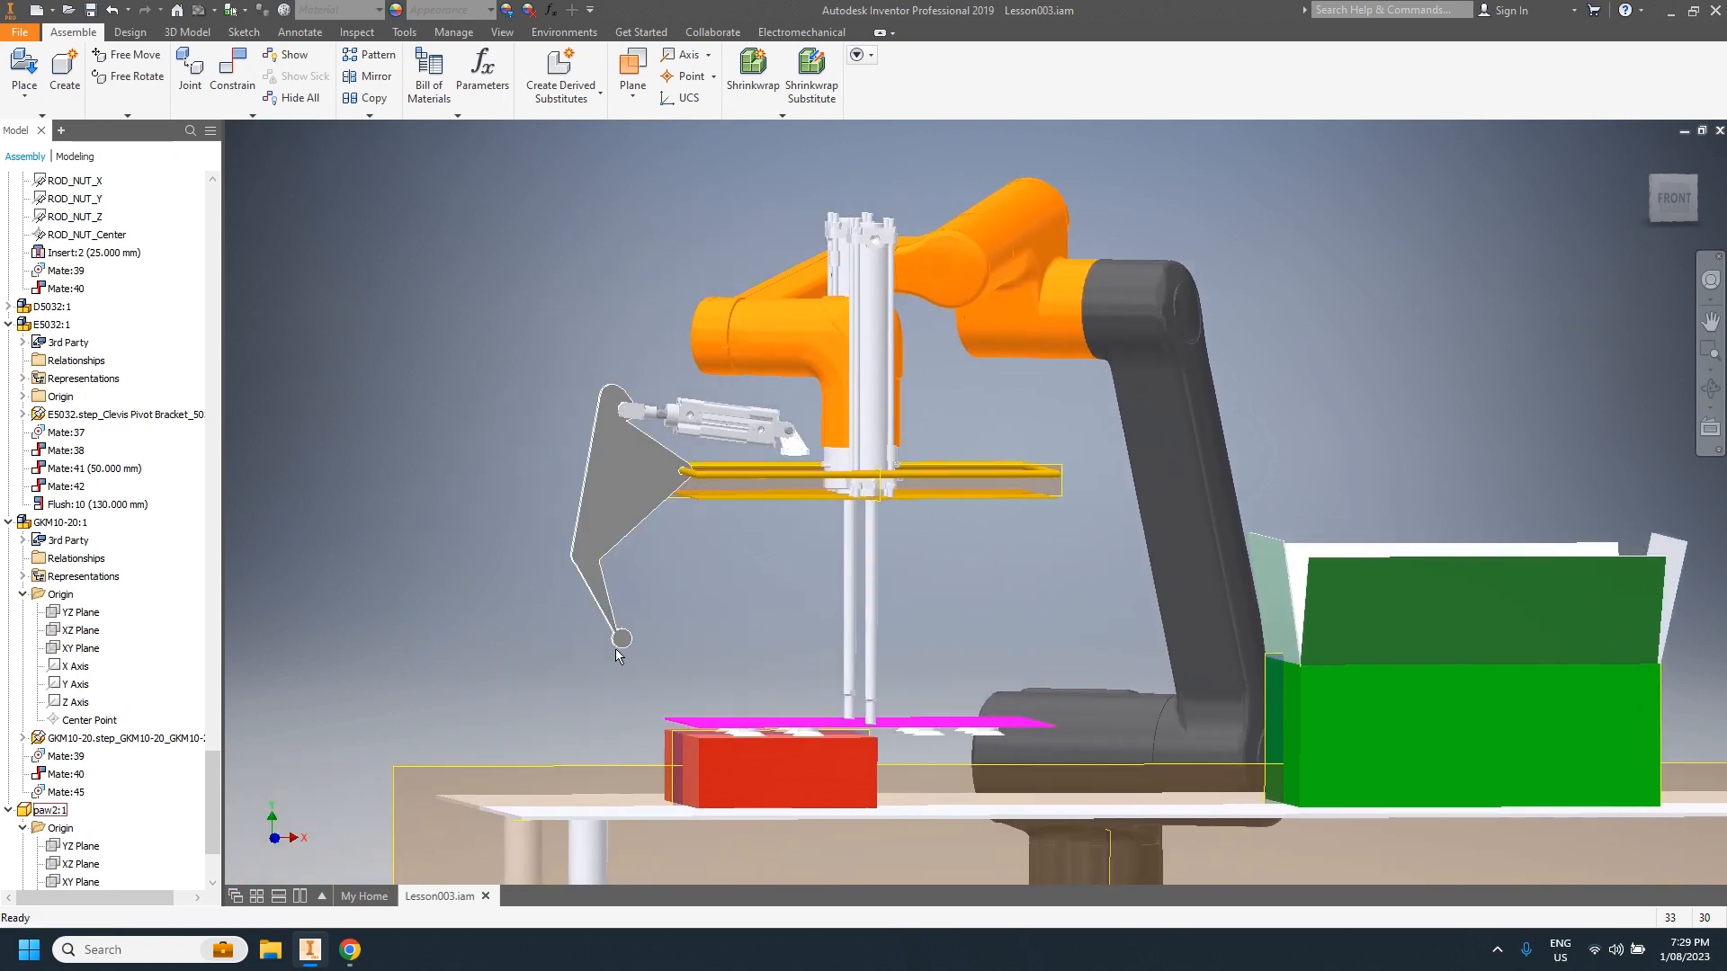
pyautogui.scroll(4, 615, 649)
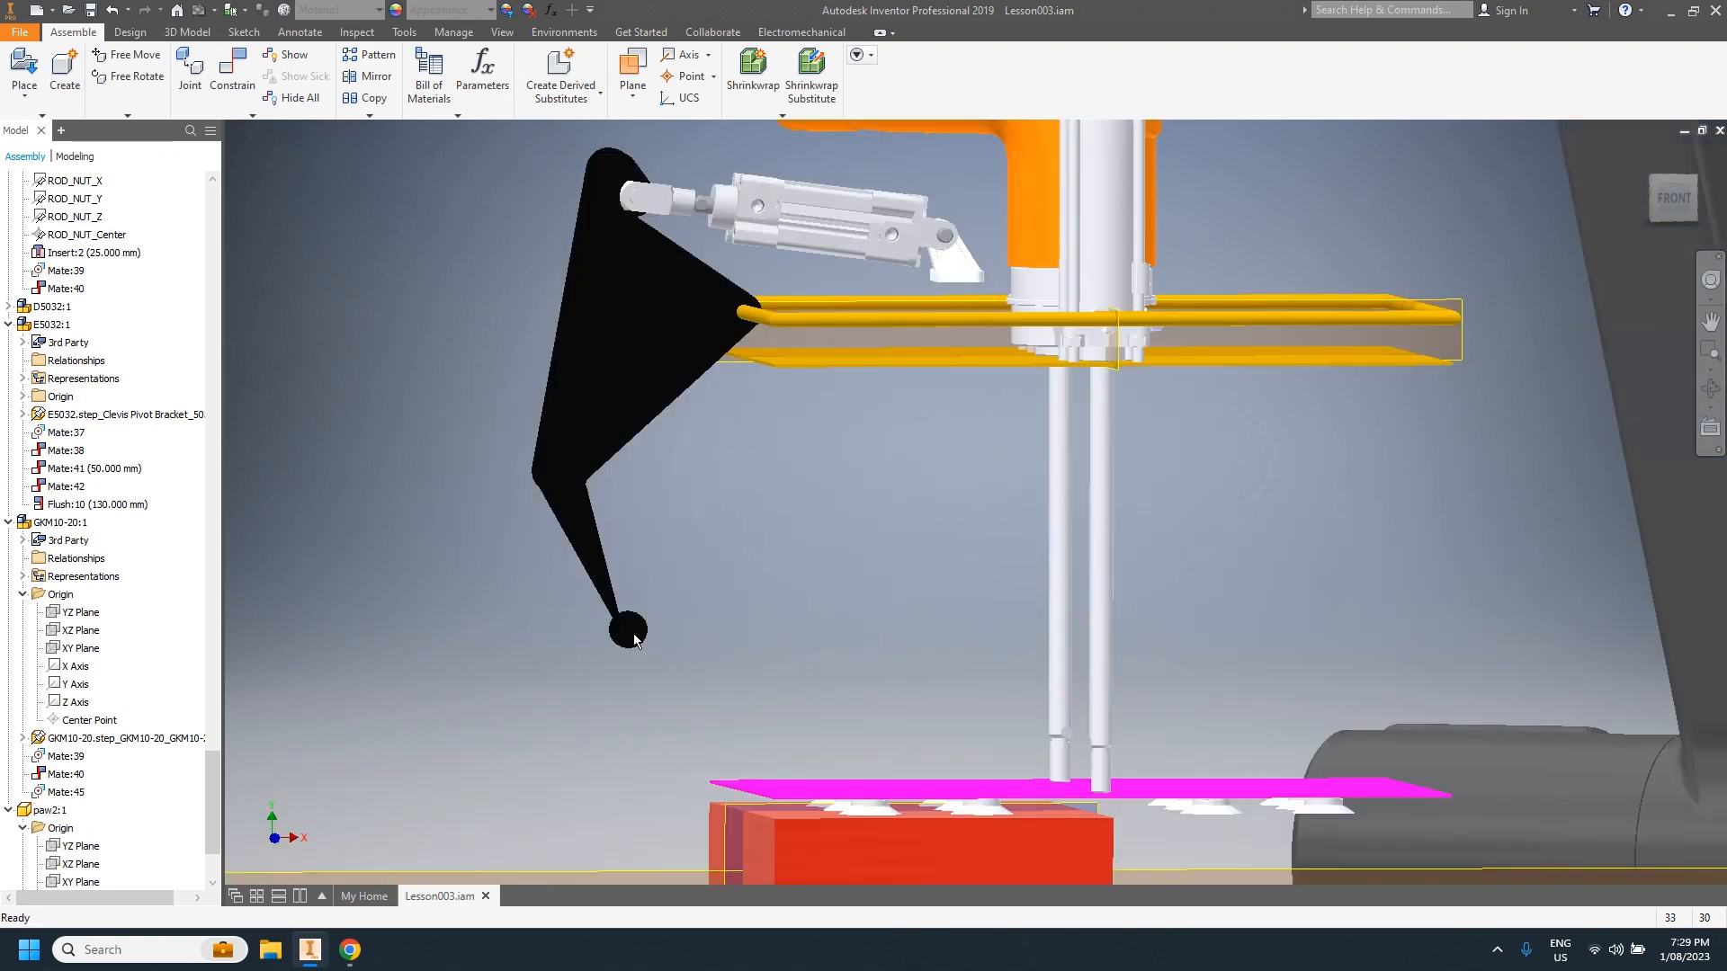
pyautogui.doubleClick(603, 374)
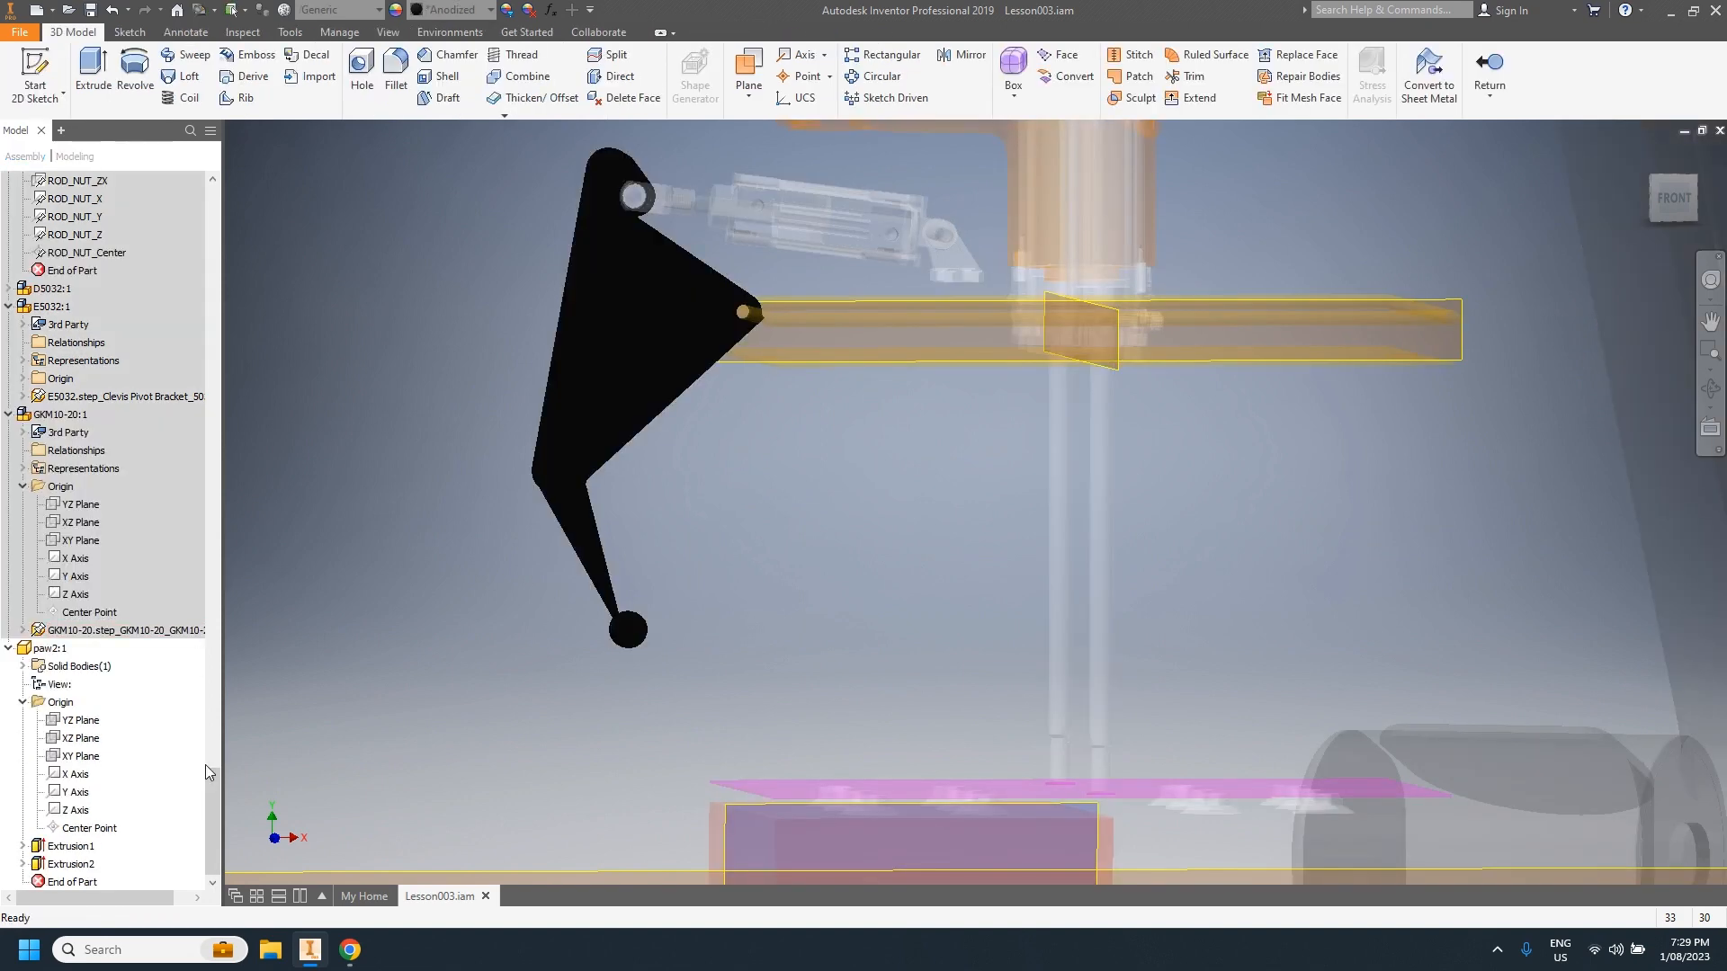
# Step: Open the sketch under the paw's Extrusion1 and delete the two finger lines joining the corner arcs to the tip circle
pyautogui.click(22, 846)
pyautogui.doubleClick(47, 865)
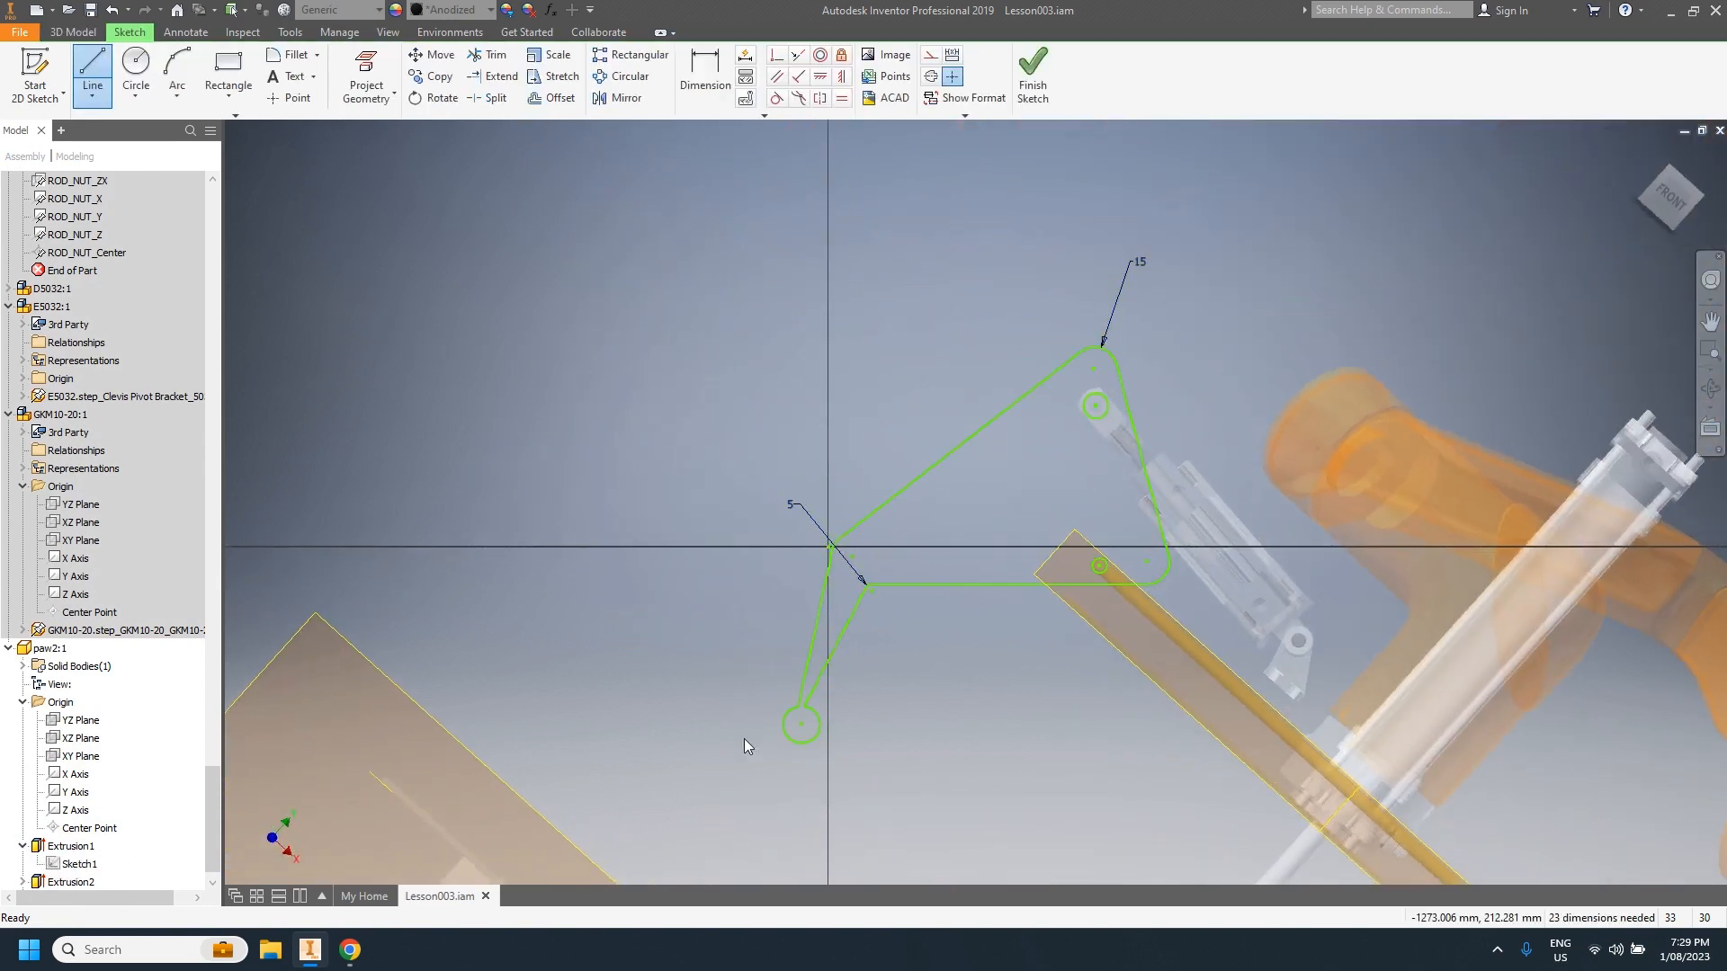
pyautogui.click(806, 673)
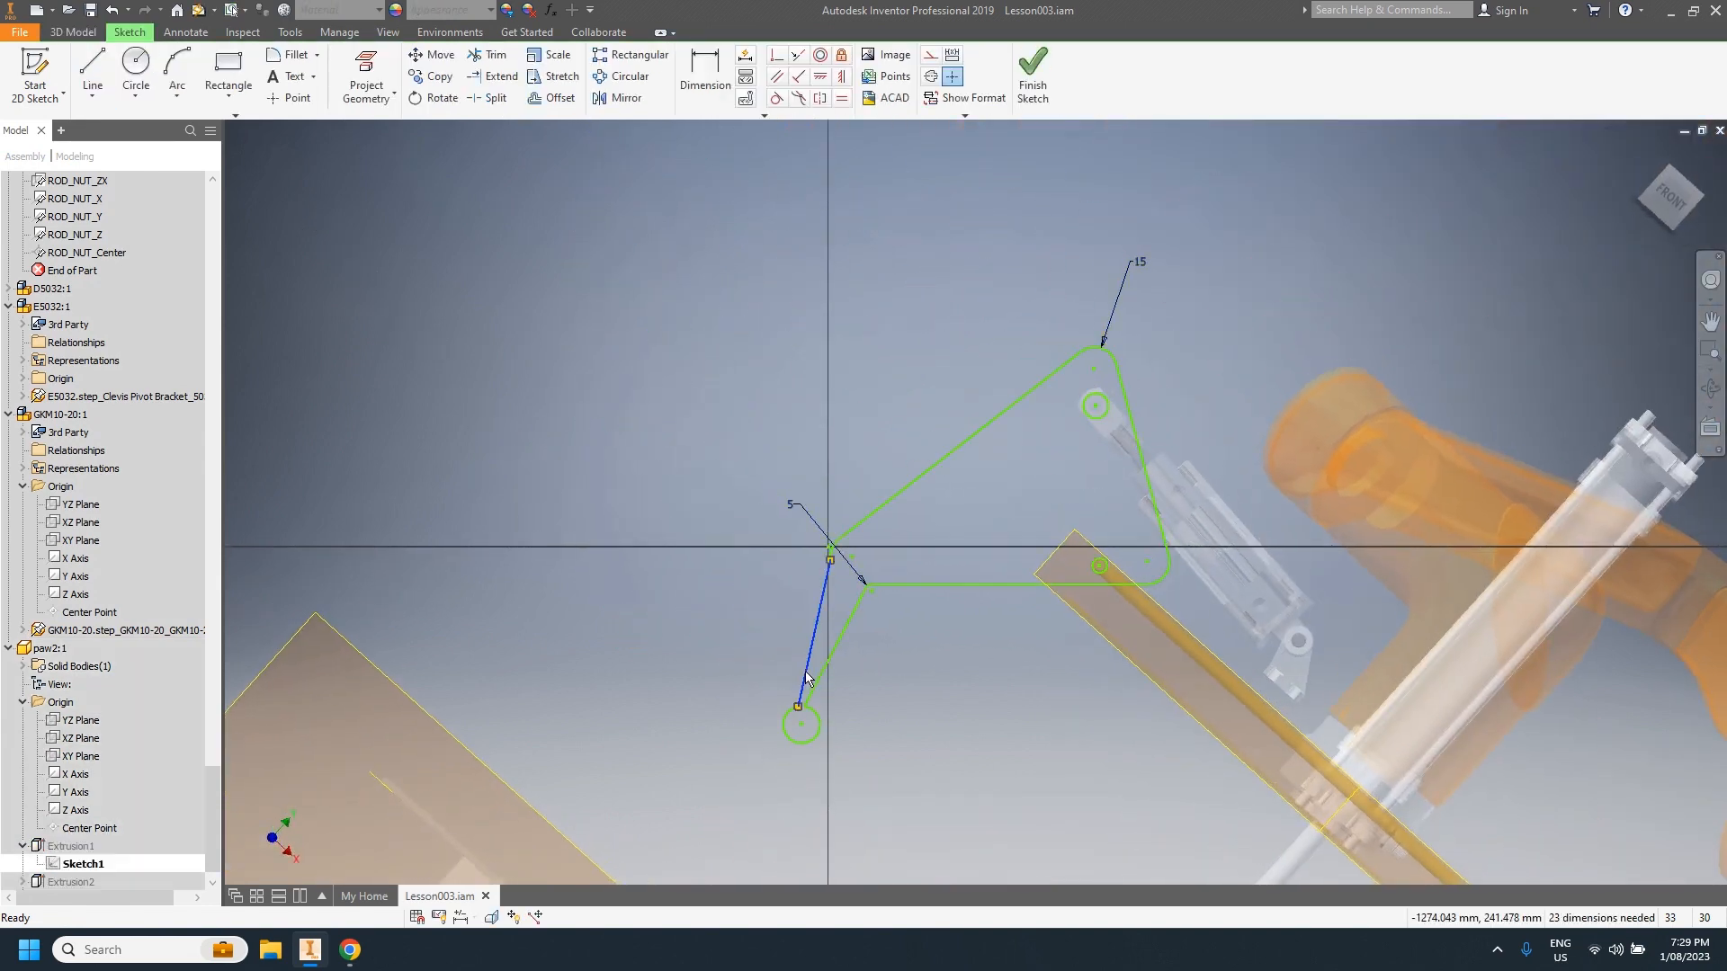
pyautogui.click(828, 680)
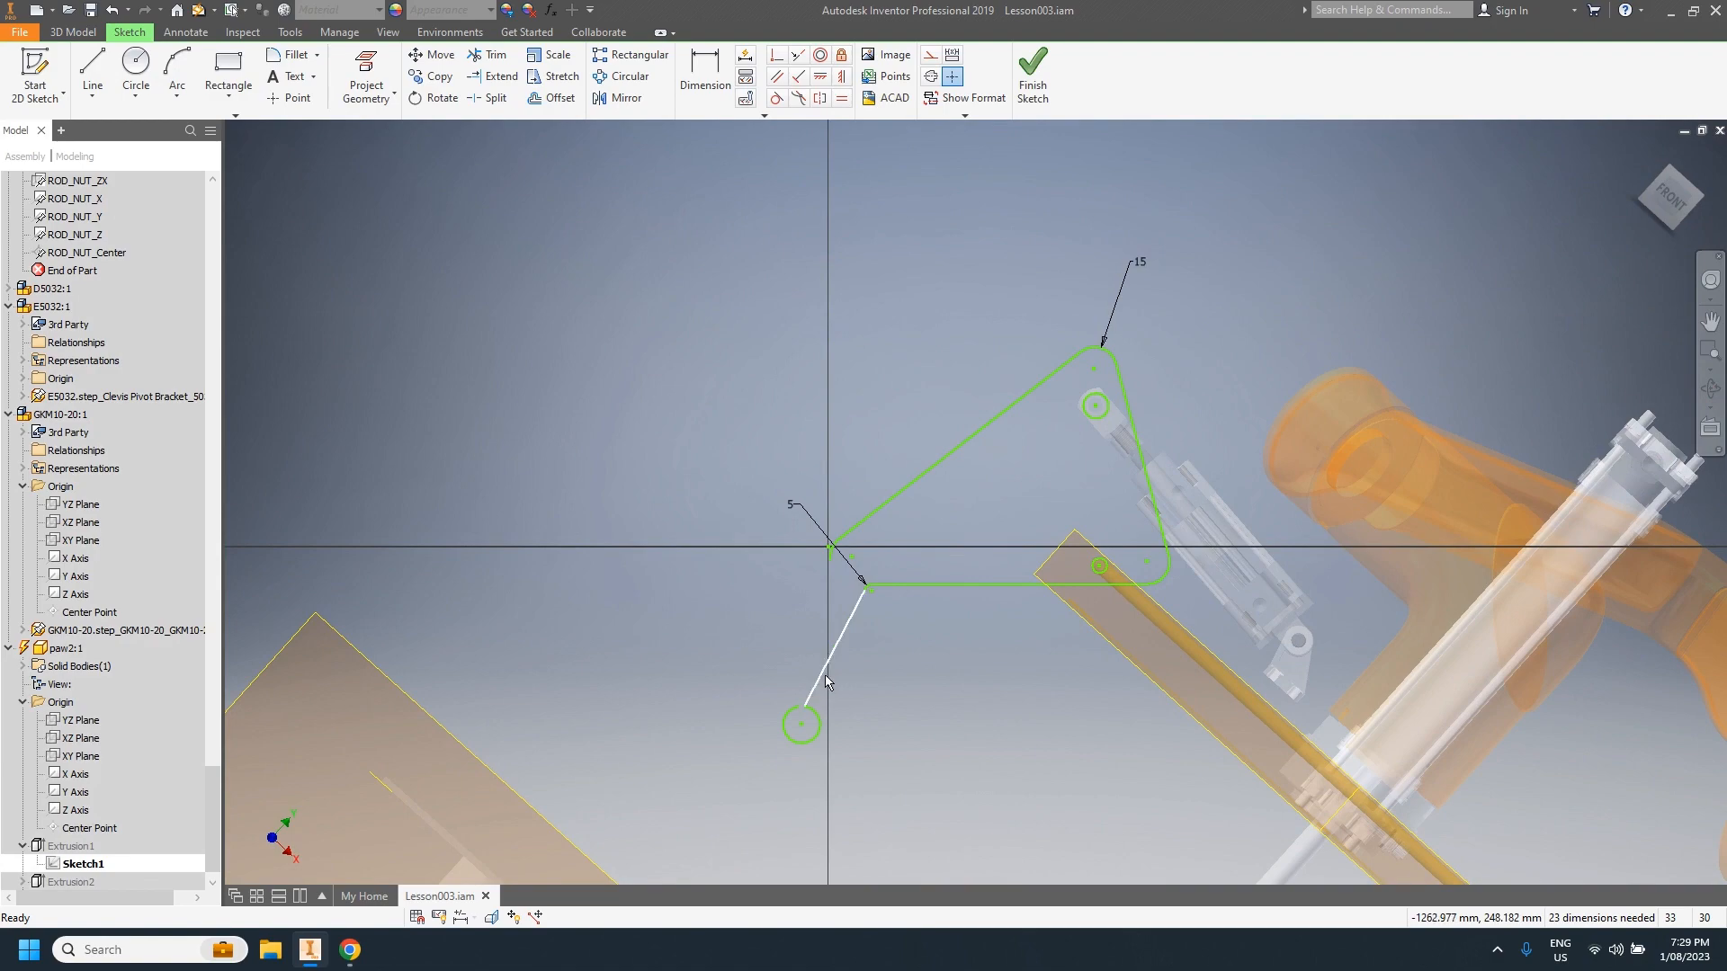
pyautogui.press('Delete')
# Step: Move the fingertip circle slightly downward, away from the two corner arcs
pyautogui.moveTo(796, 725)
pyautogui.keyDown('shift'); pyautogui.mouseDown(button='middle')
pyautogui.moveTo(855, 655)
pyautogui.moveTo(937, 629)
pyautogui.moveTo(1028, 689)
pyautogui.moveTo(899, 732)
pyautogui.moveTo(852, 594)
pyautogui.moveTo(837, 655)
pyautogui.mouseUp(button='middle'); pyautogui.keyUp('shift')
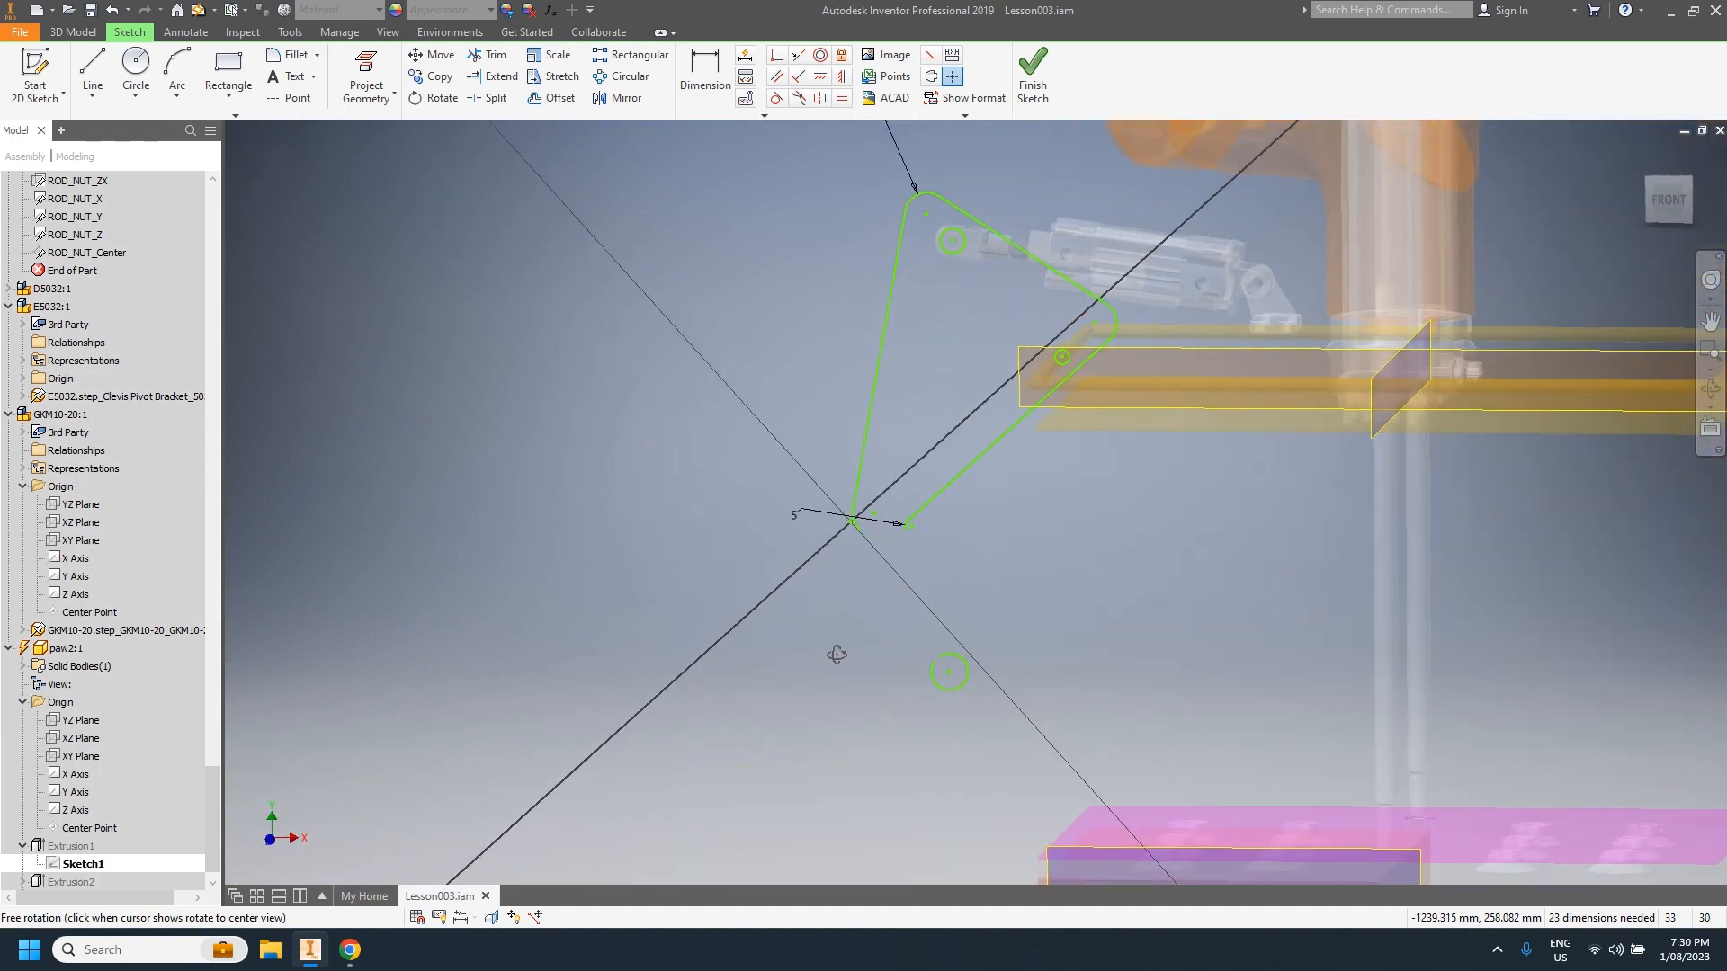
pyautogui.scroll(-5, 945, 673)
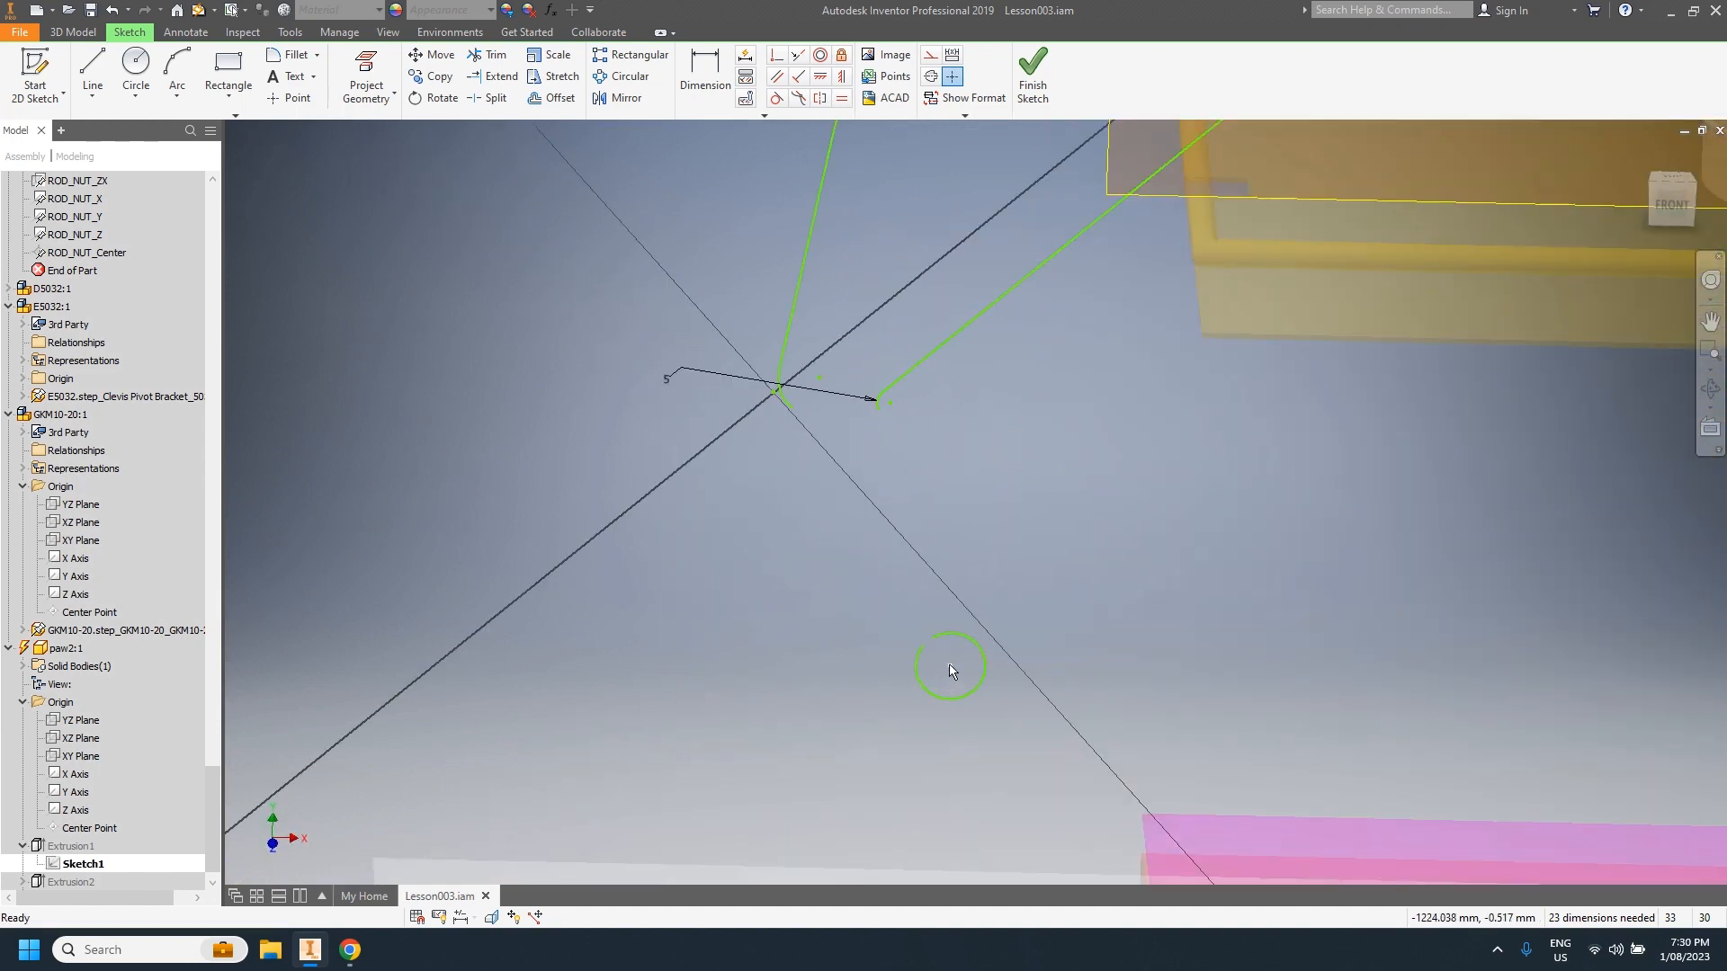
pyautogui.moveTo(949, 665); pyautogui.dragTo(949, 672)
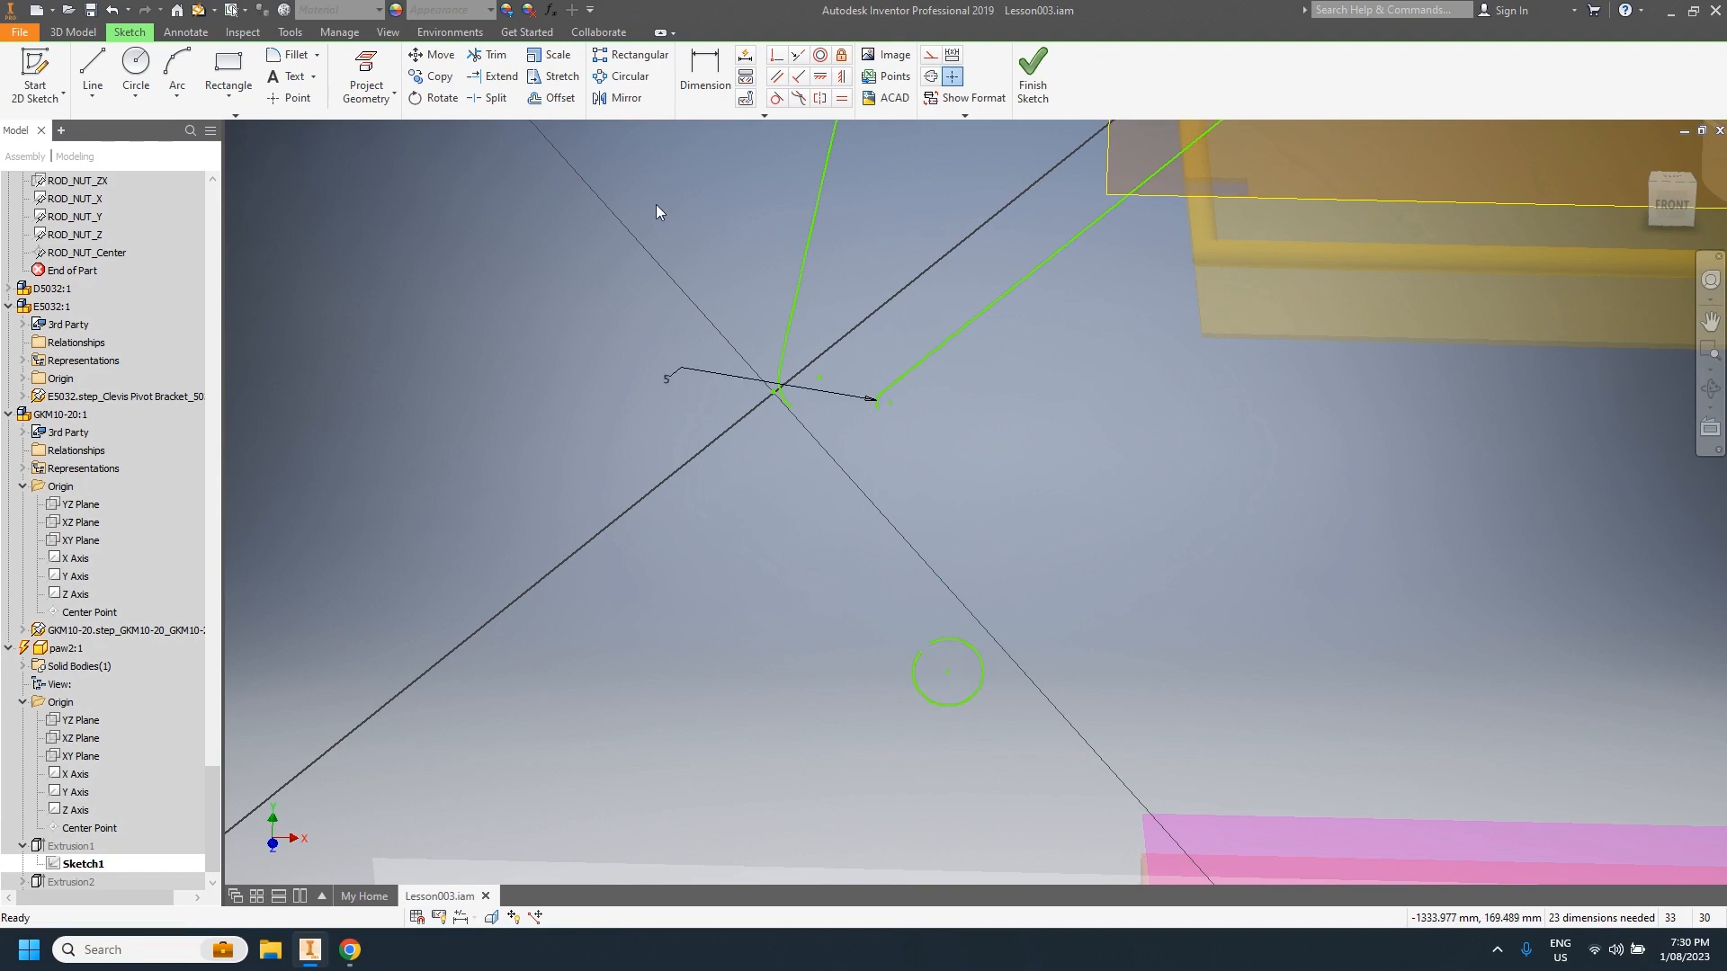
# Step: Try to draw the inner finger line from the inner corner arc to the tip circle, and remove it together with its stray arc
pyautogui.click(99, 61)
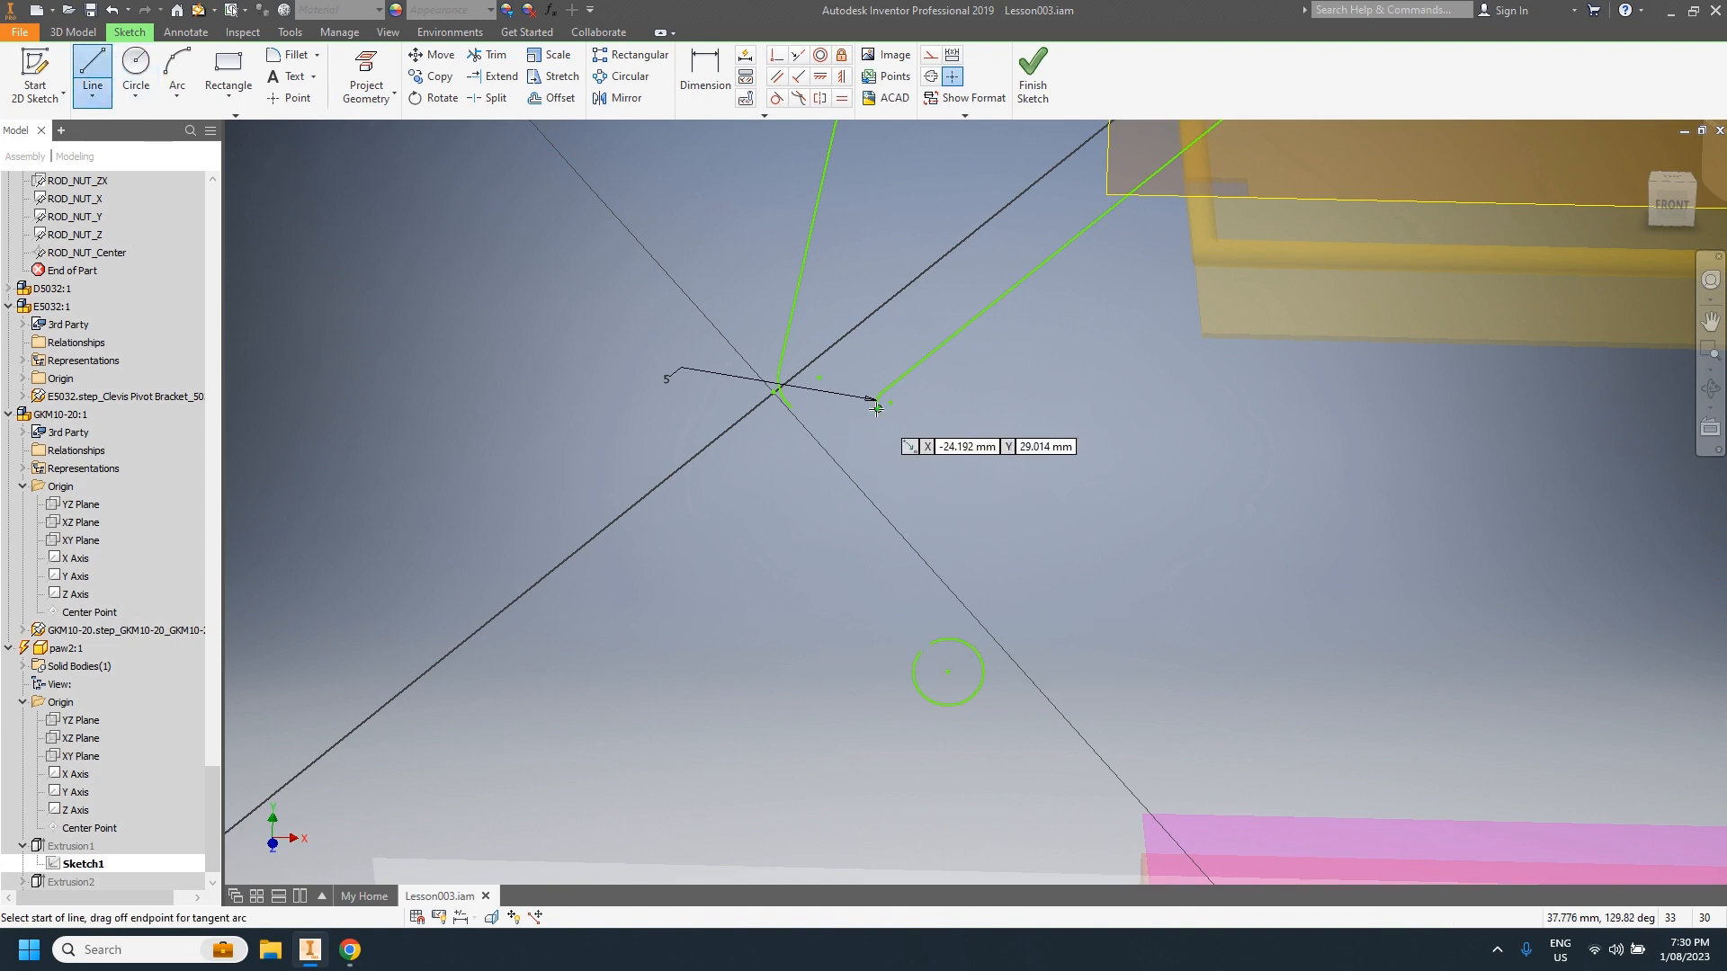
pyautogui.click(878, 408)
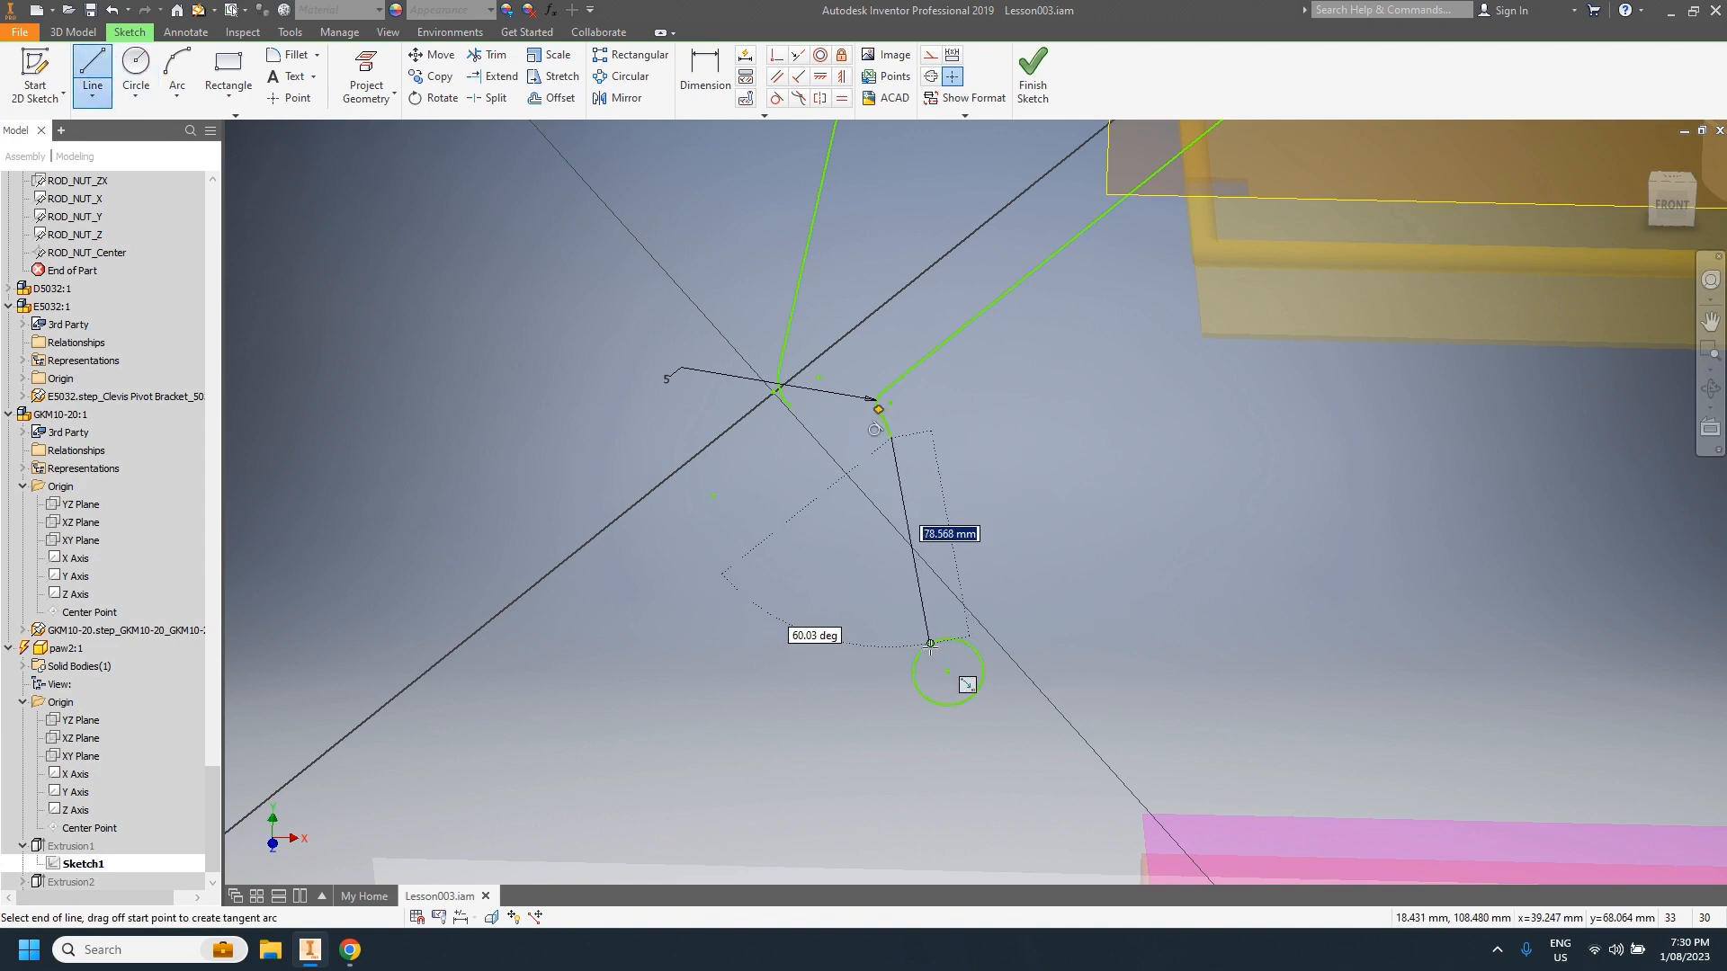
pyautogui.doubleClick(931, 643)
pyautogui.scroll(5, 777, 402)
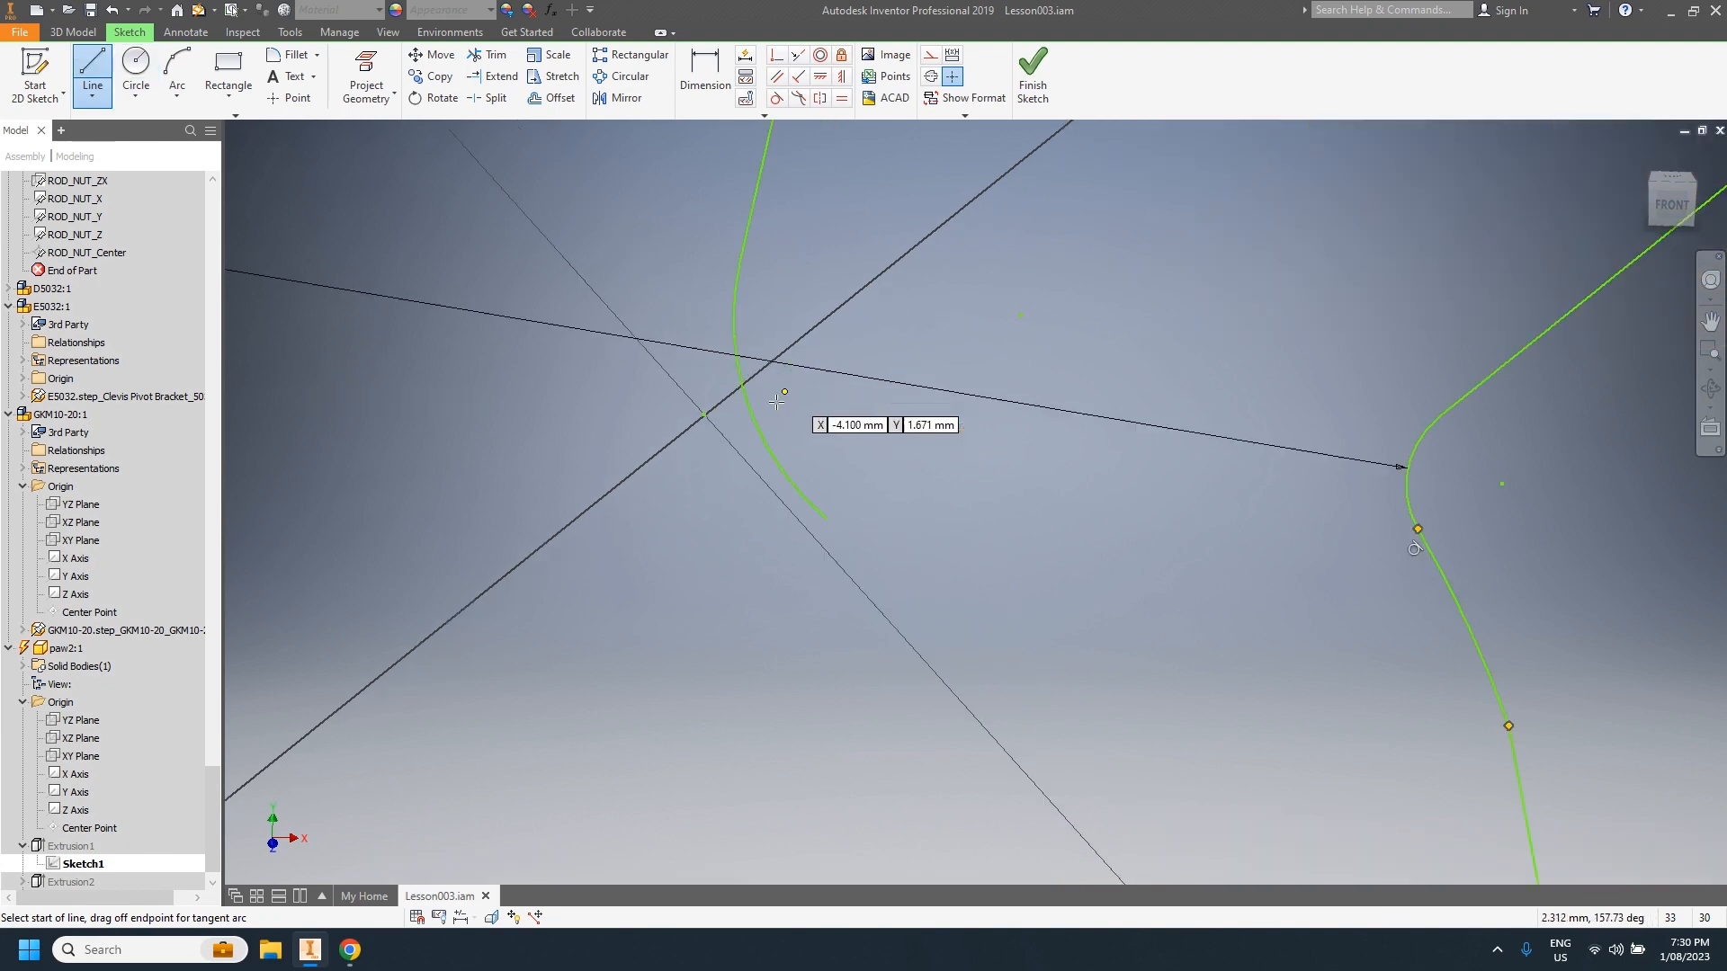
pyautogui.scroll(-5, 1345, 651)
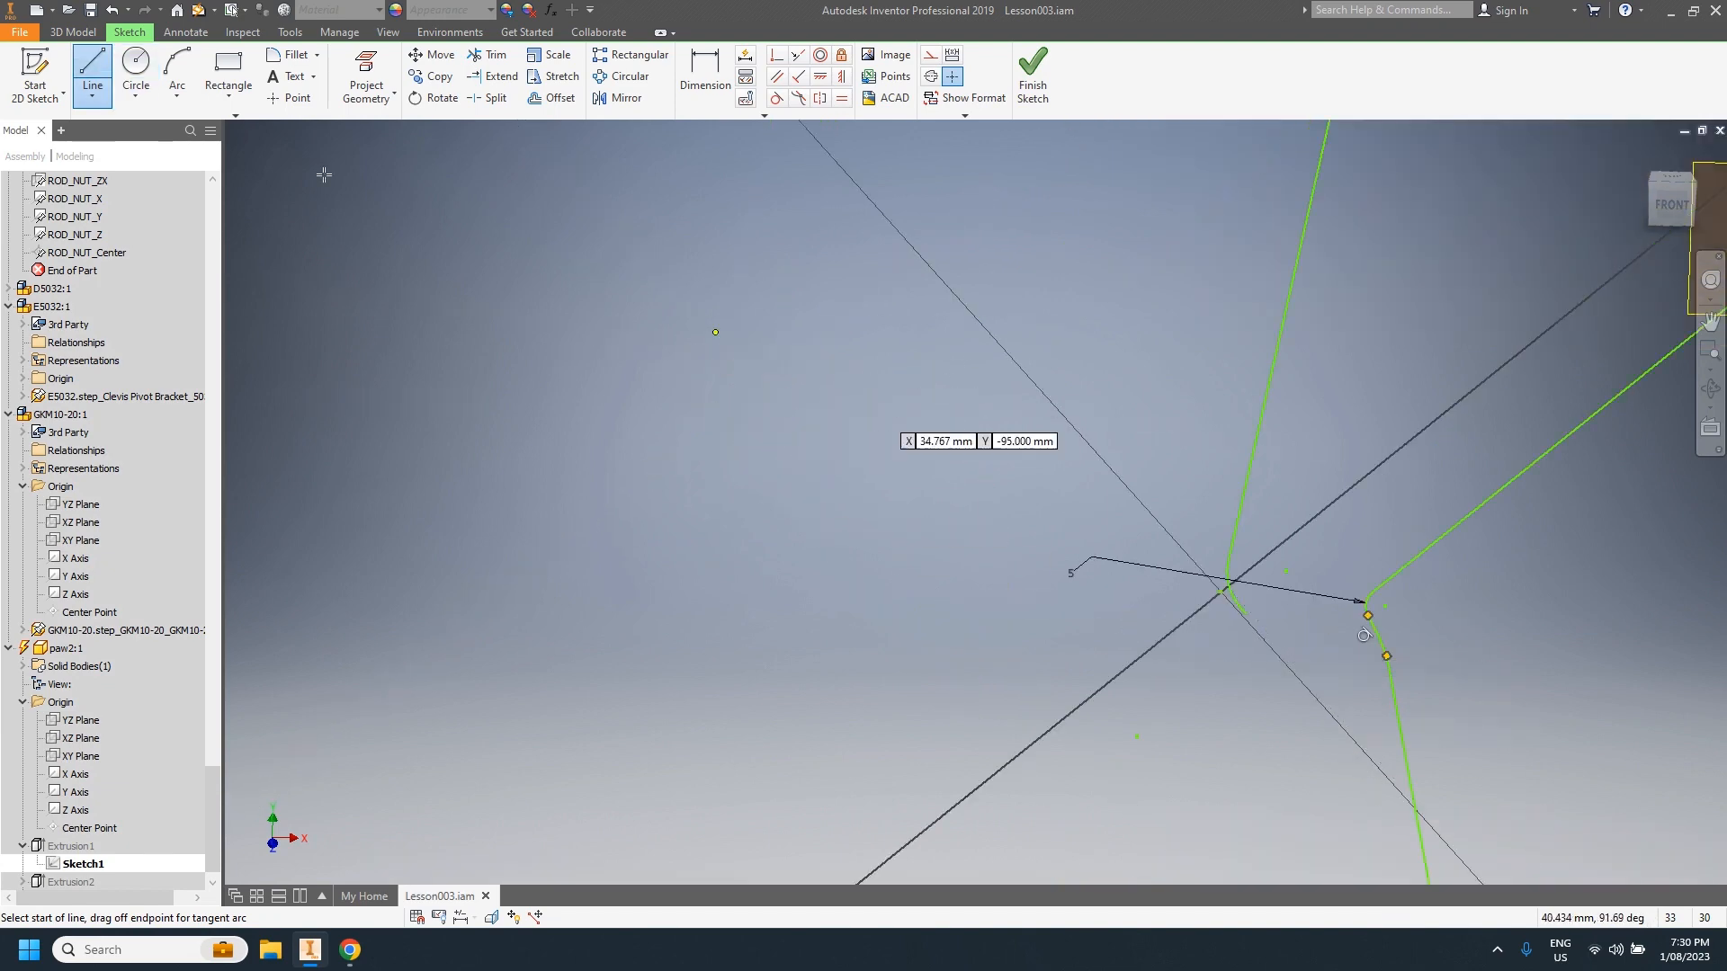
pyautogui.click(117, 16)
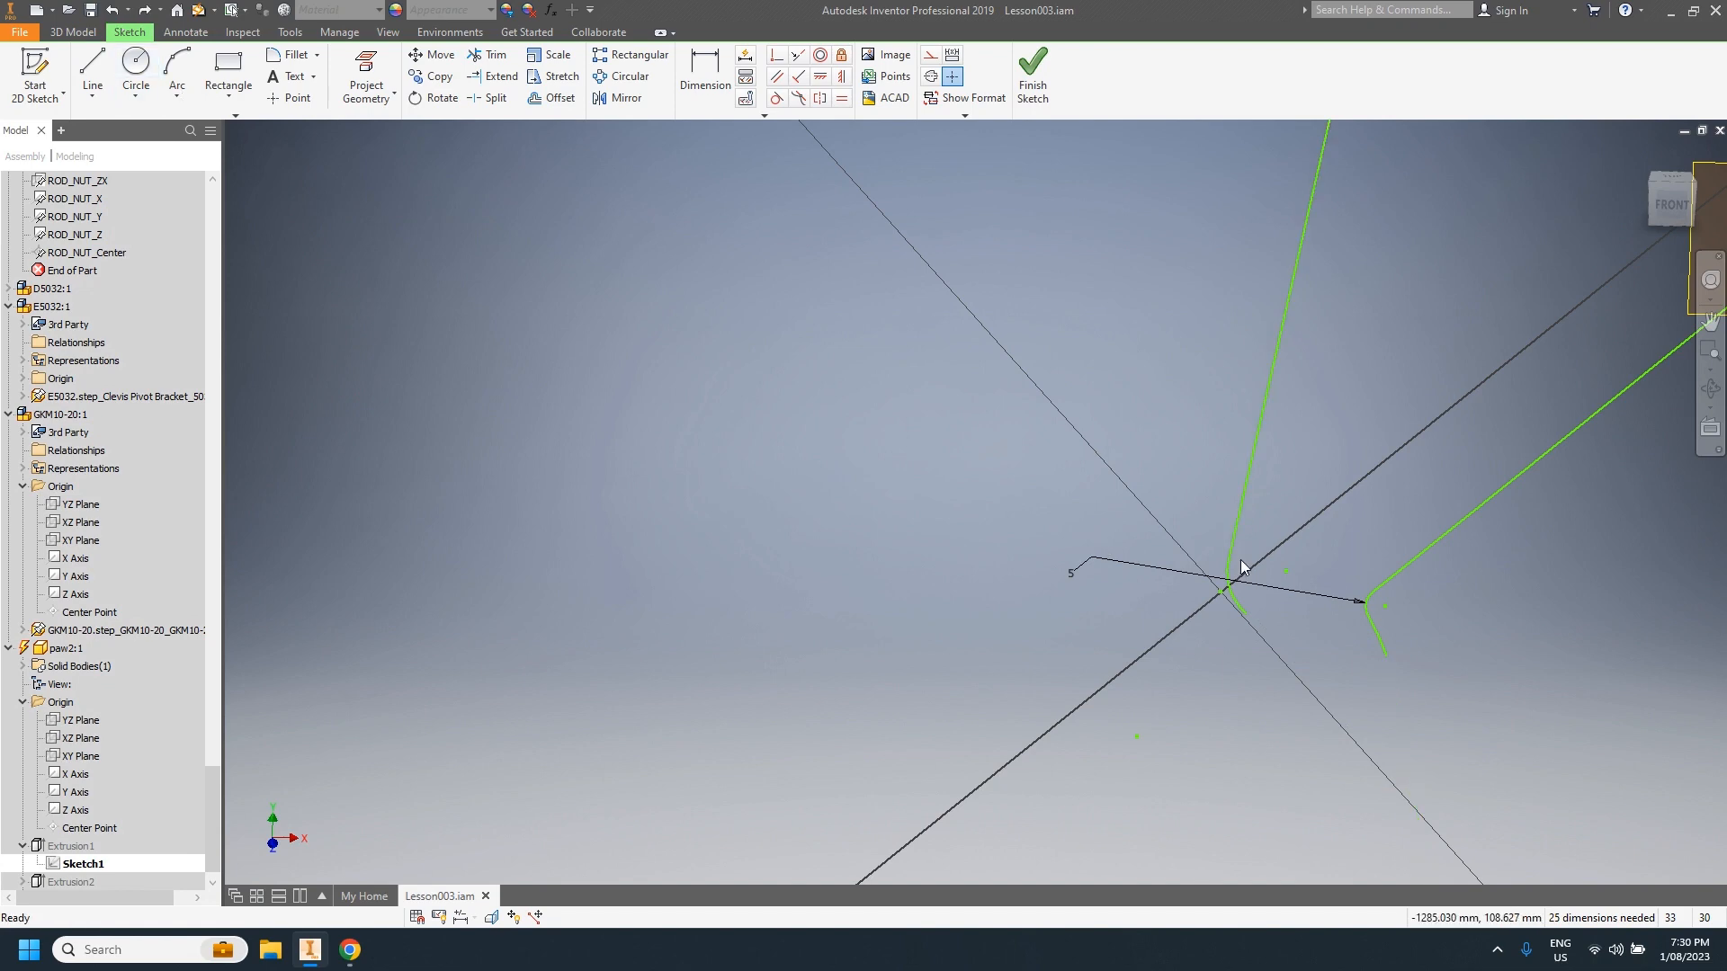
pyautogui.click(1382, 649)
pyautogui.press('Delete')
# Step: Try the inner finger line again from just below the inner corner arc to the tip circle's open end, and delete it
pyautogui.click(85, 60)
pyautogui.scroll(5, 1331, 670)
pyautogui.moveTo(1331, 670); pyautogui.dragTo(1076, 470, button='middle')
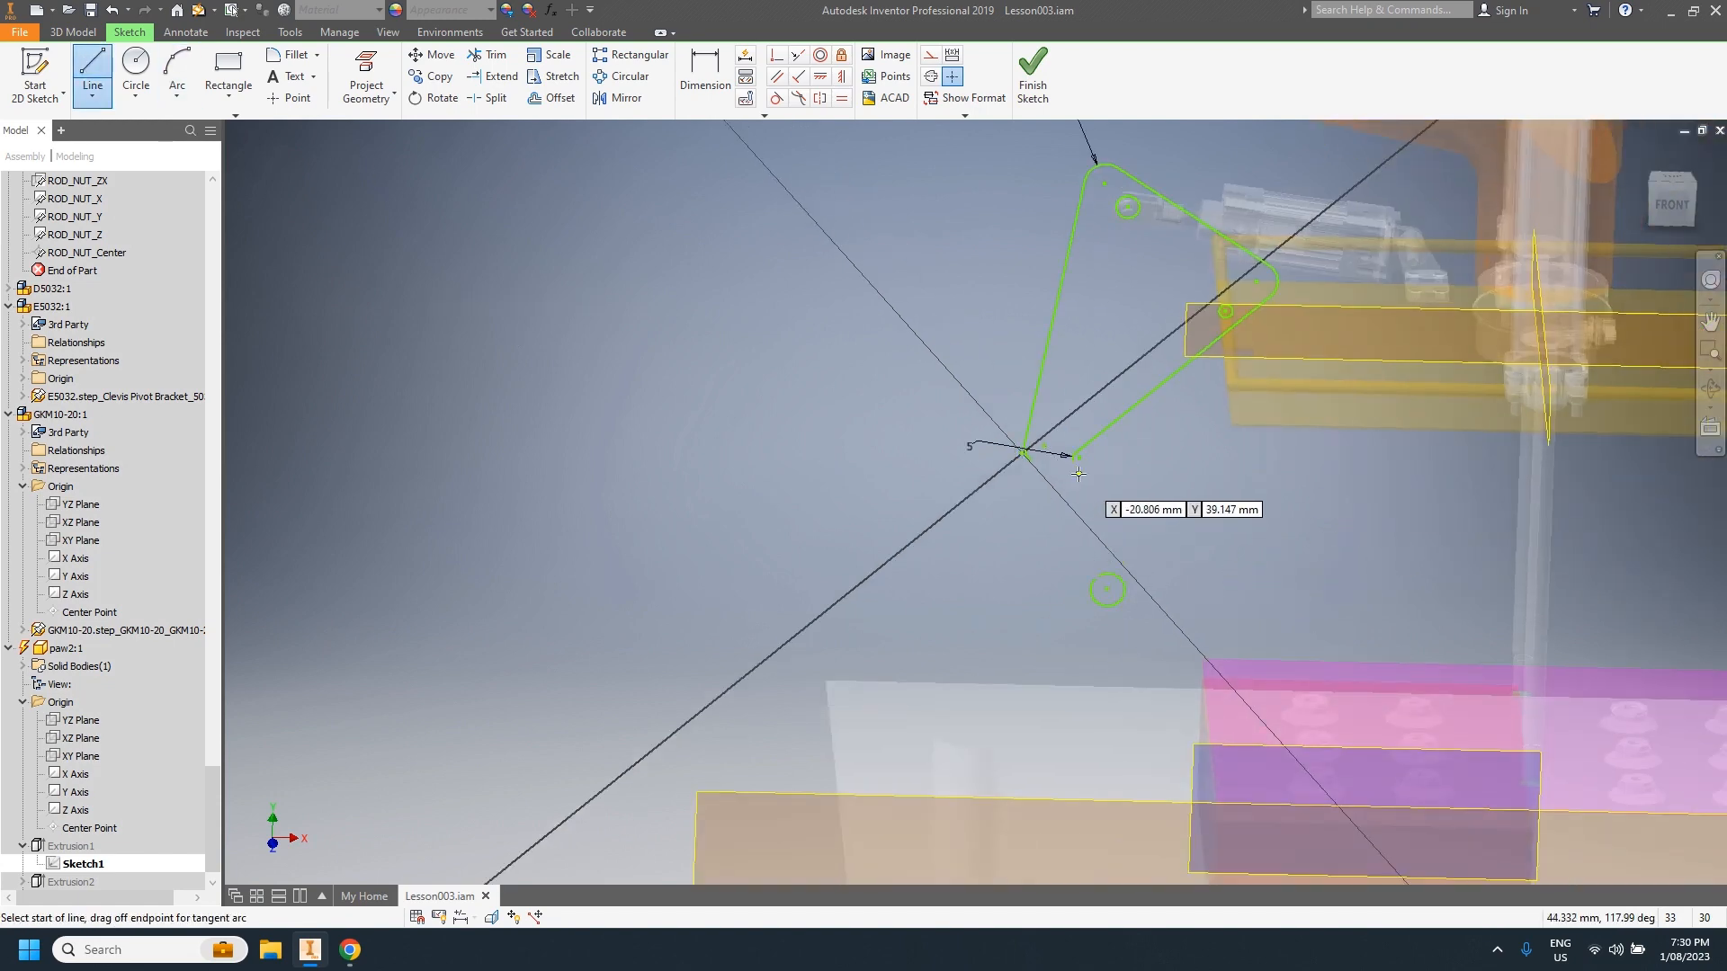
pyautogui.scroll(-6, 1072, 460)
pyautogui.scroll(-3, 1071, 463)
pyautogui.scroll(4, 1073, 468)
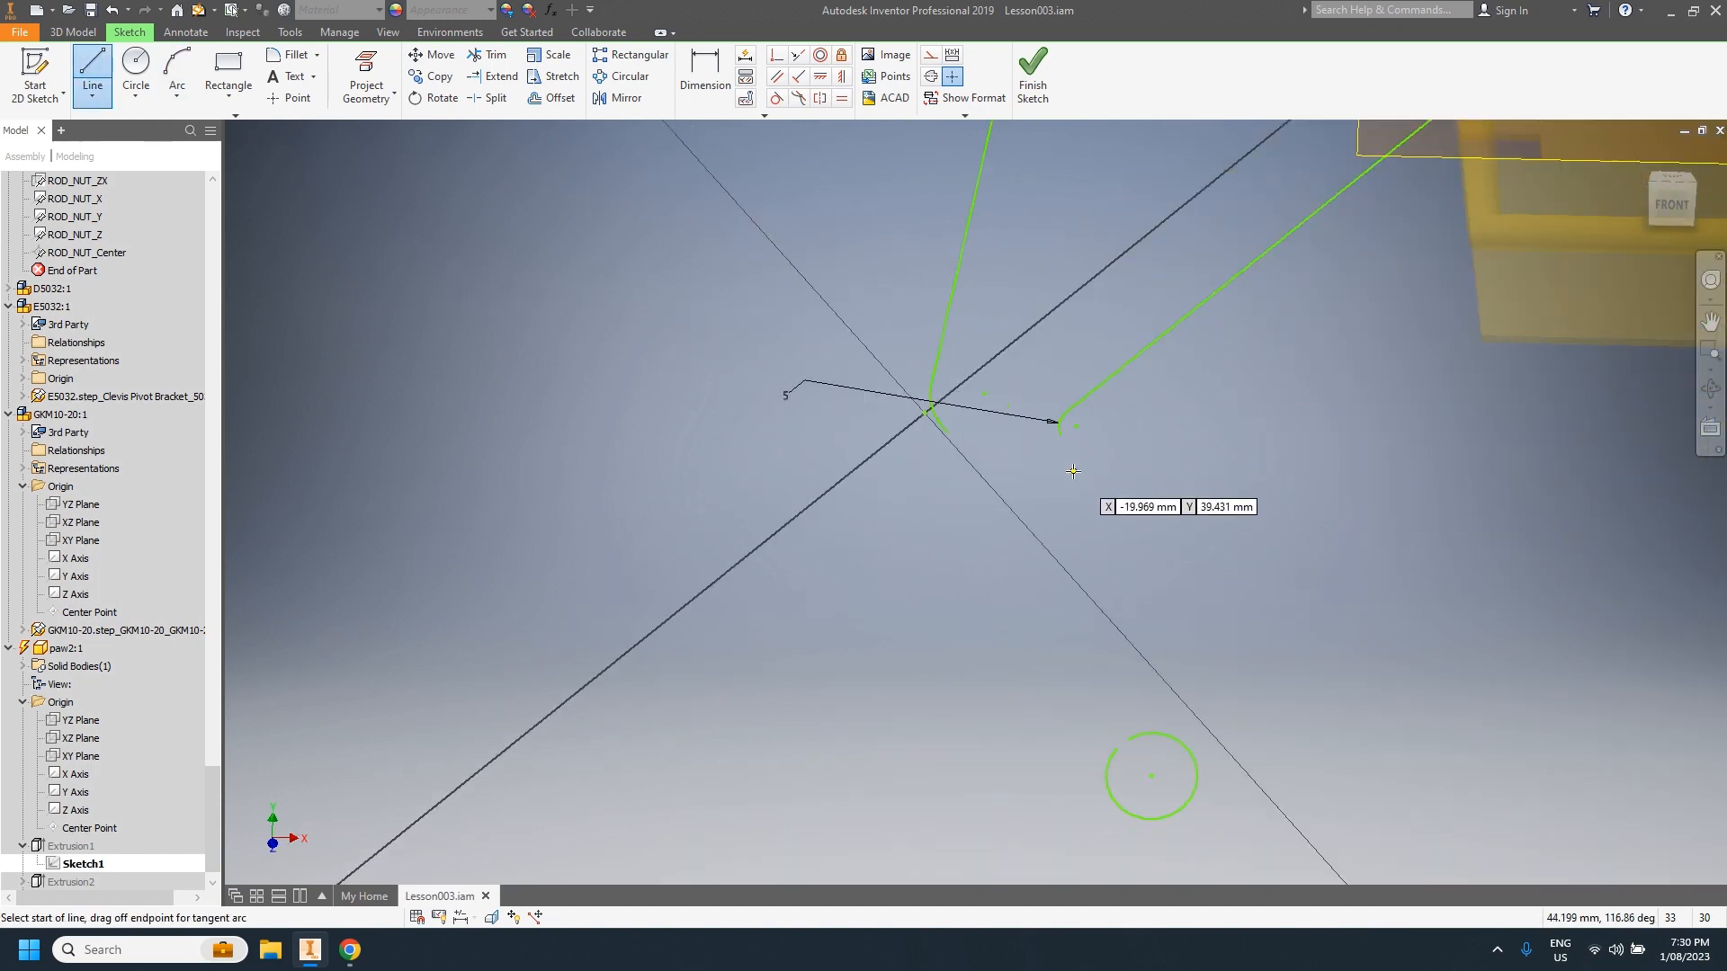
pyautogui.click(1062, 438)
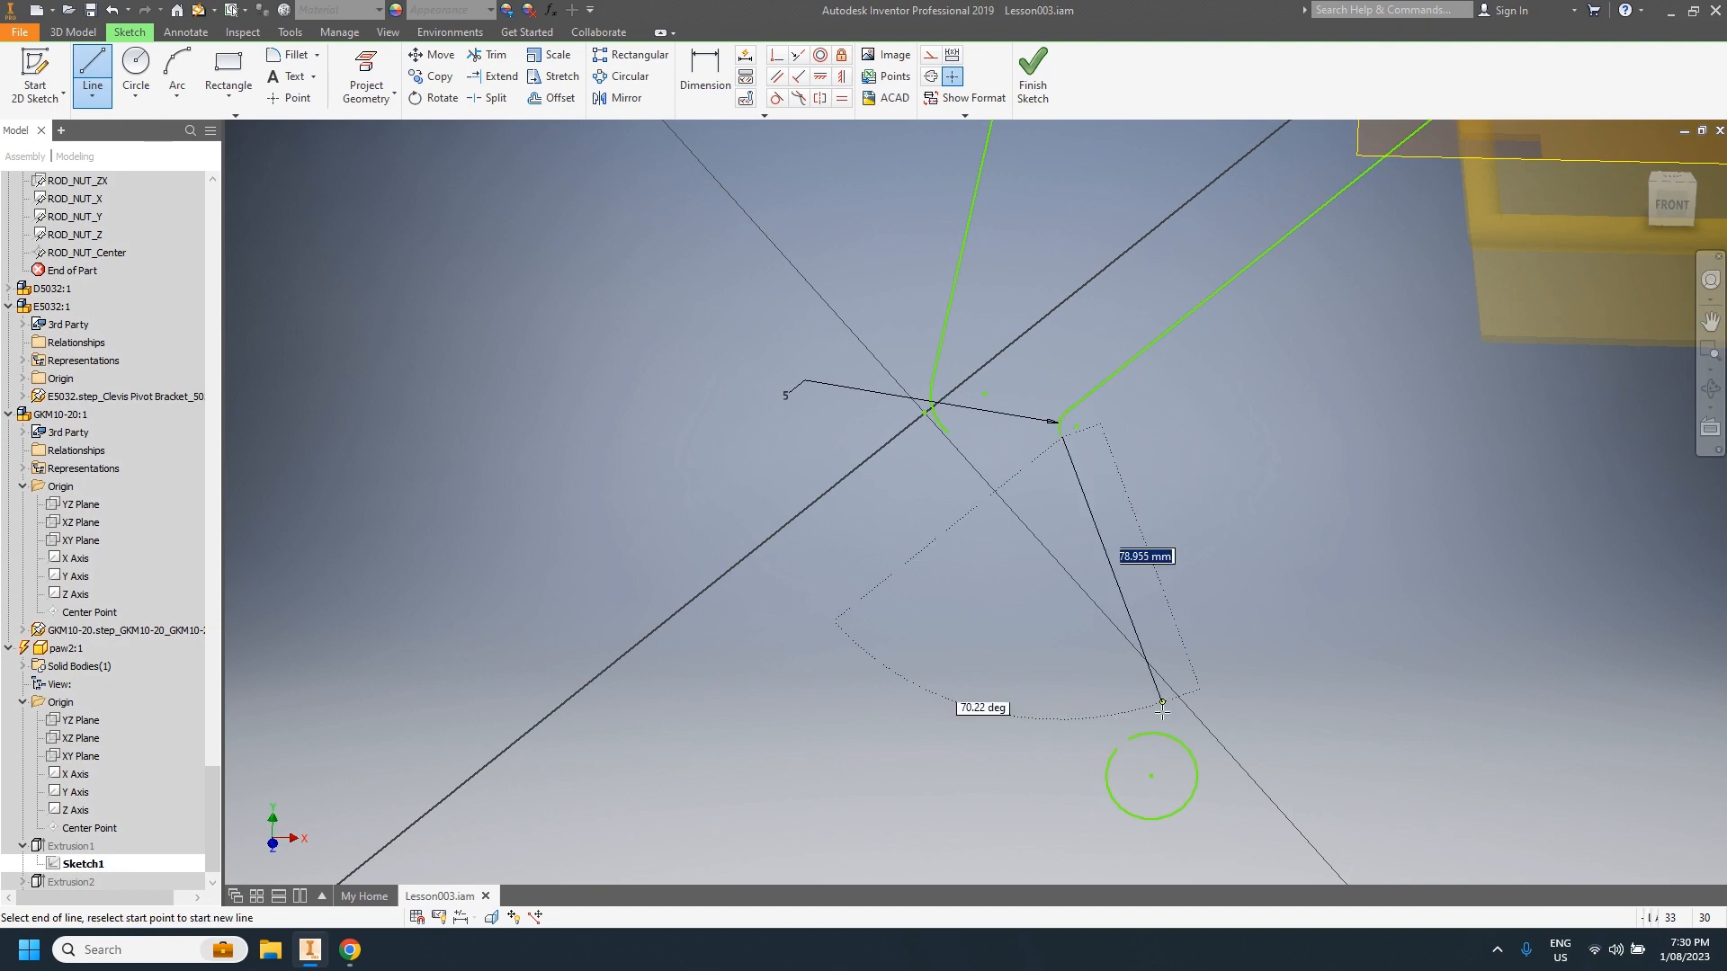
pyautogui.doubleClick(1129, 740)
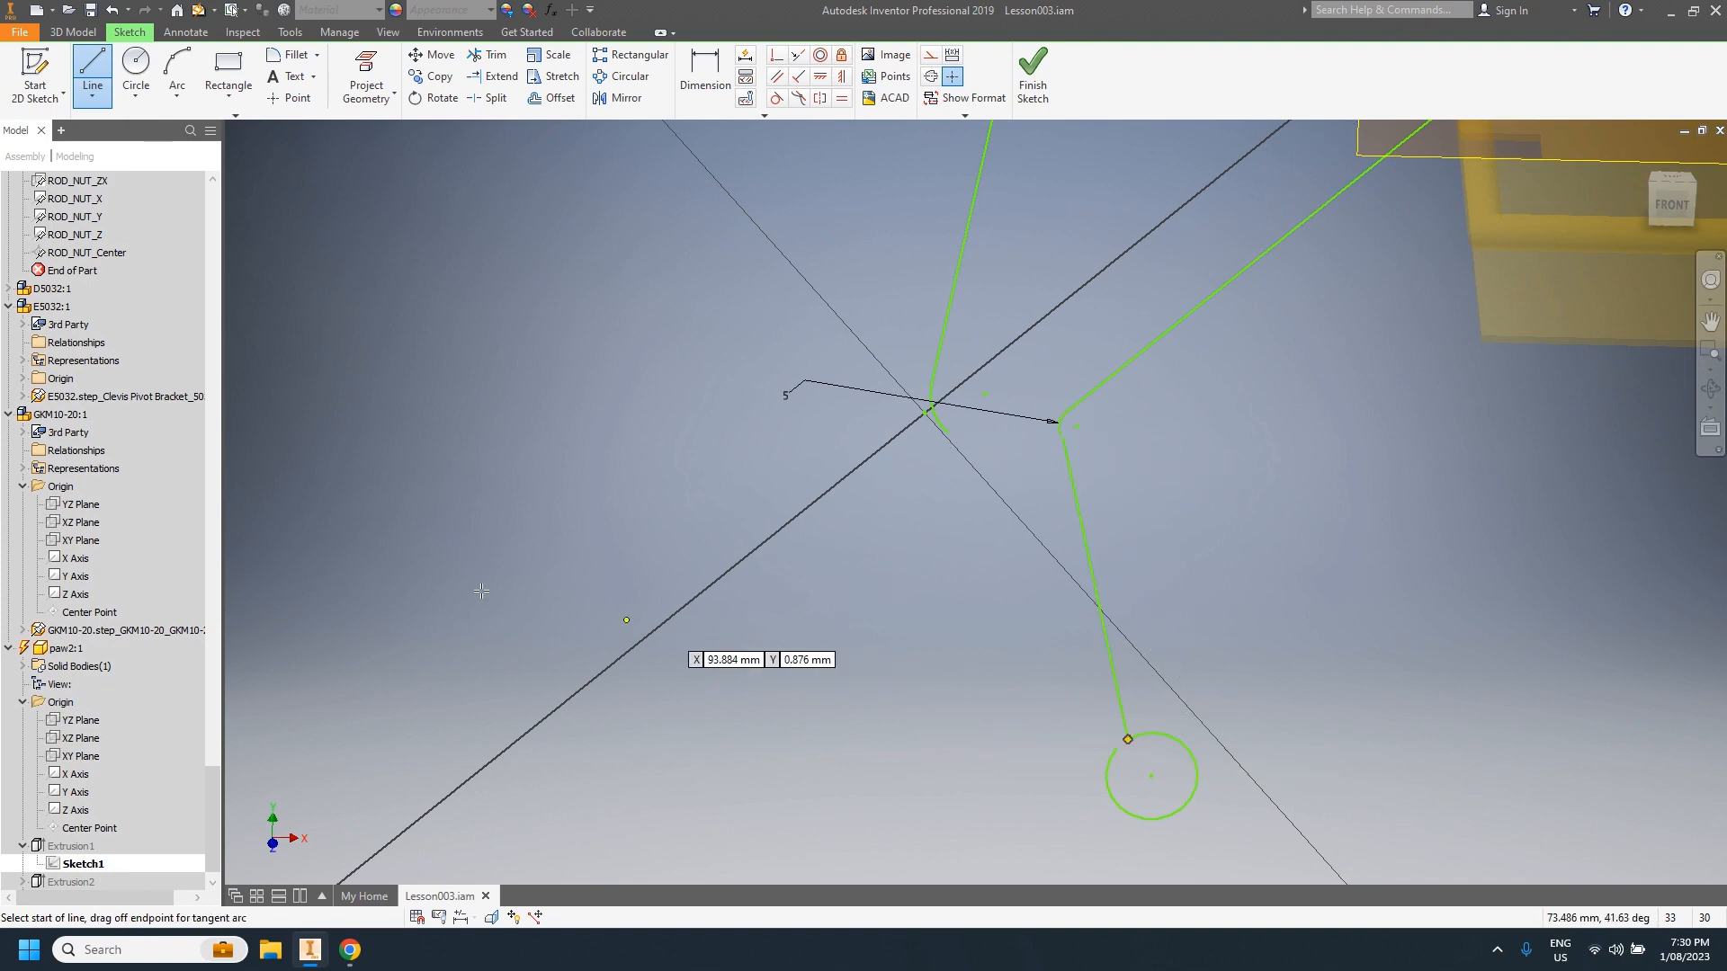
pyautogui.scroll(-5, 1007, 468)
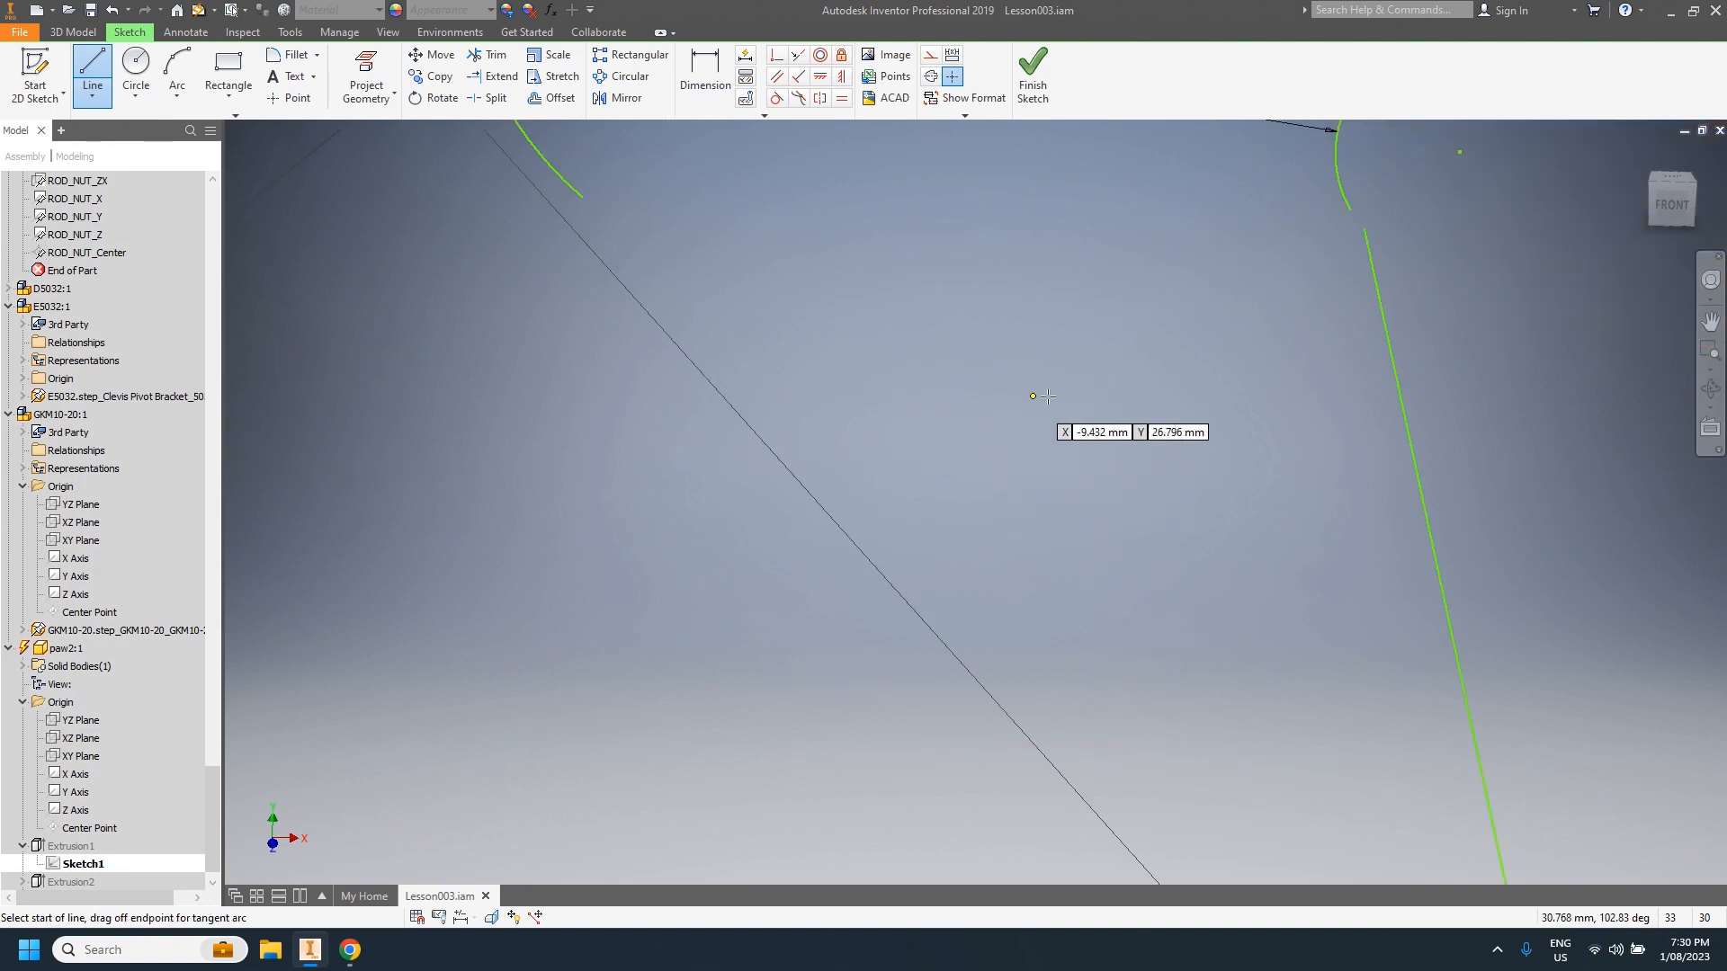
pyautogui.press('Escape')
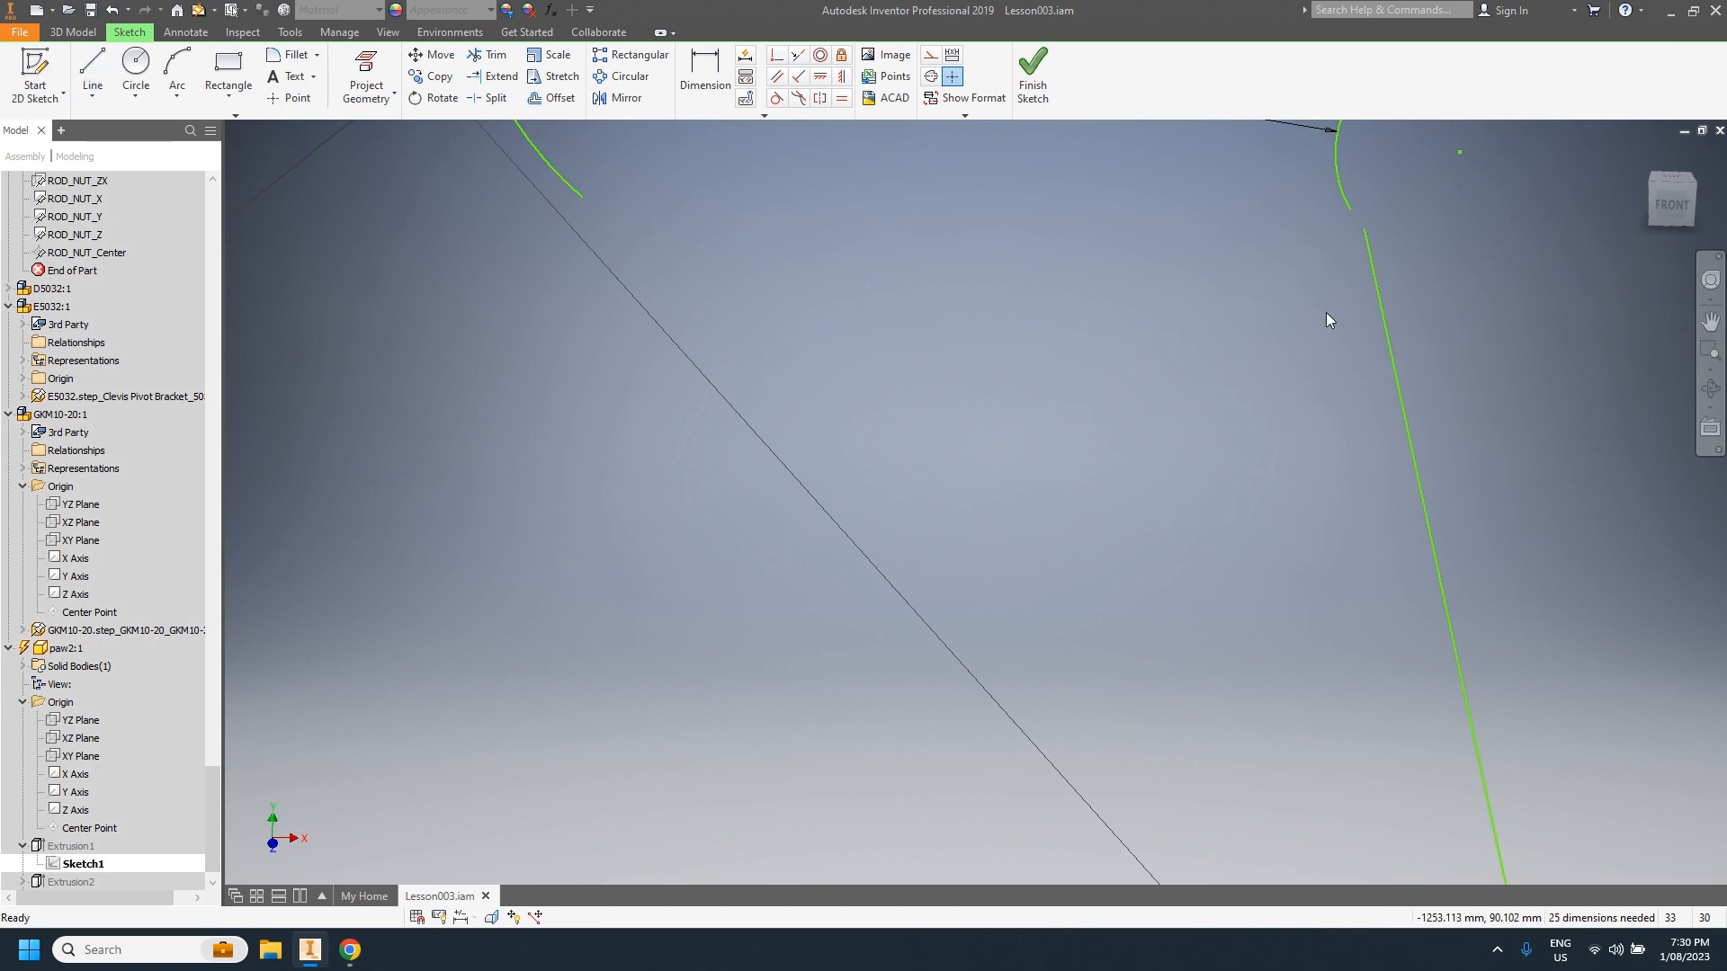
pyautogui.click(1386, 328)
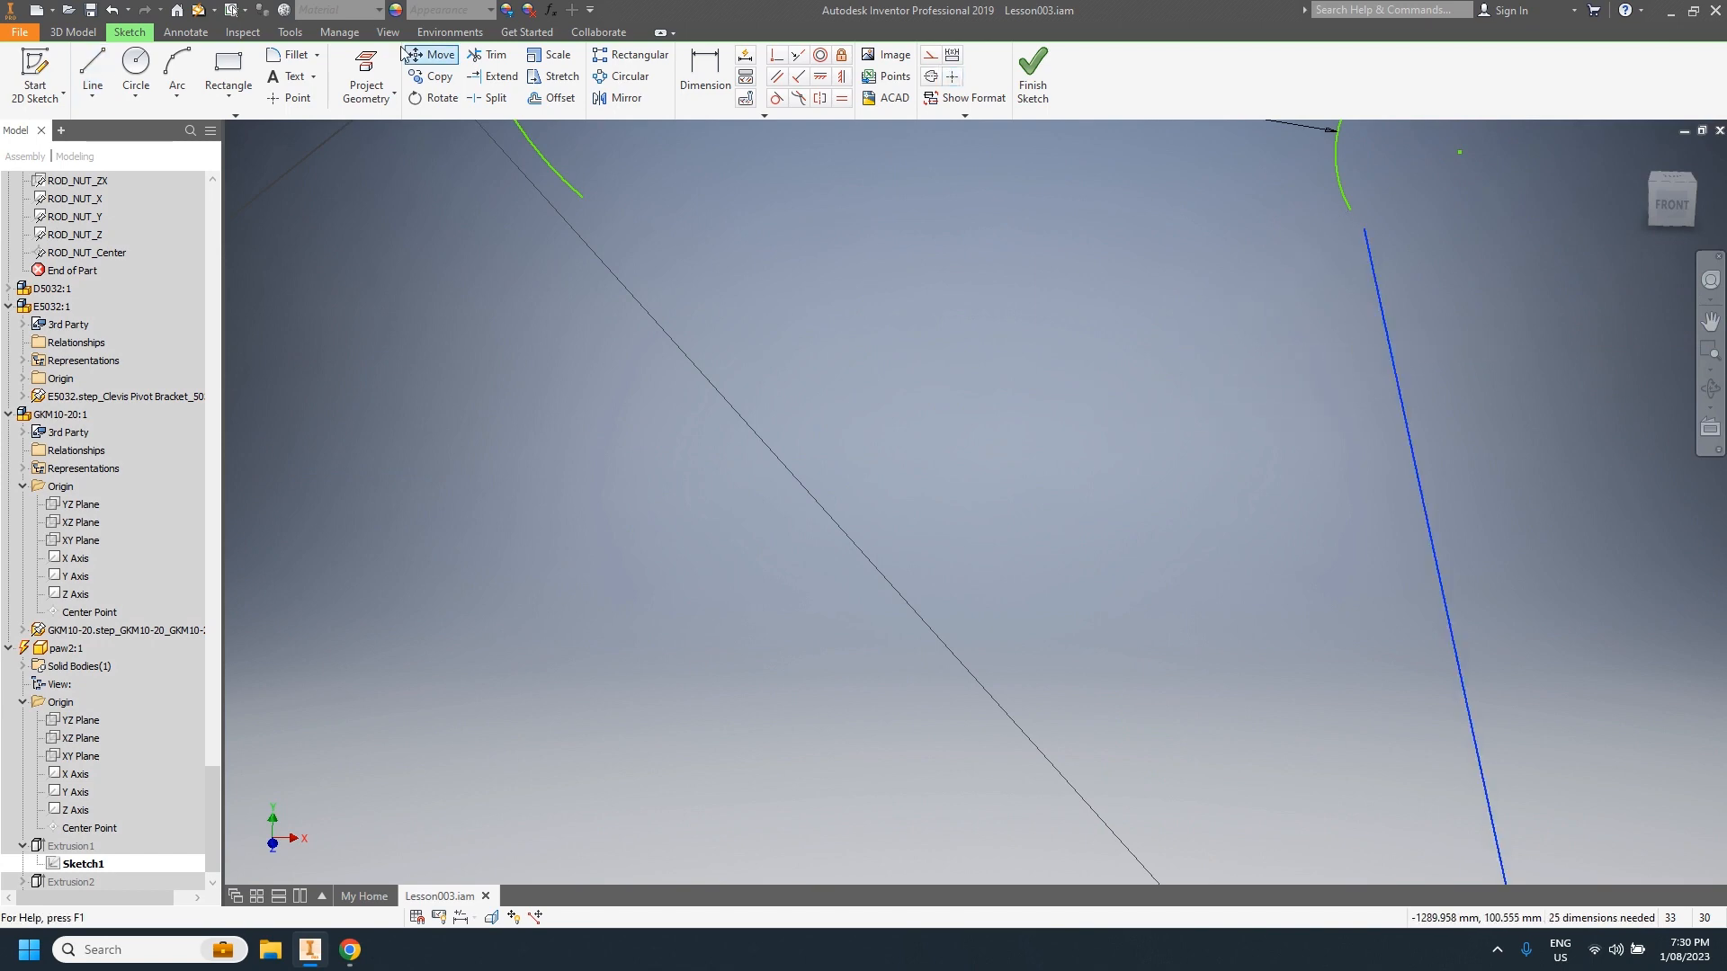
pyautogui.press('Delete')
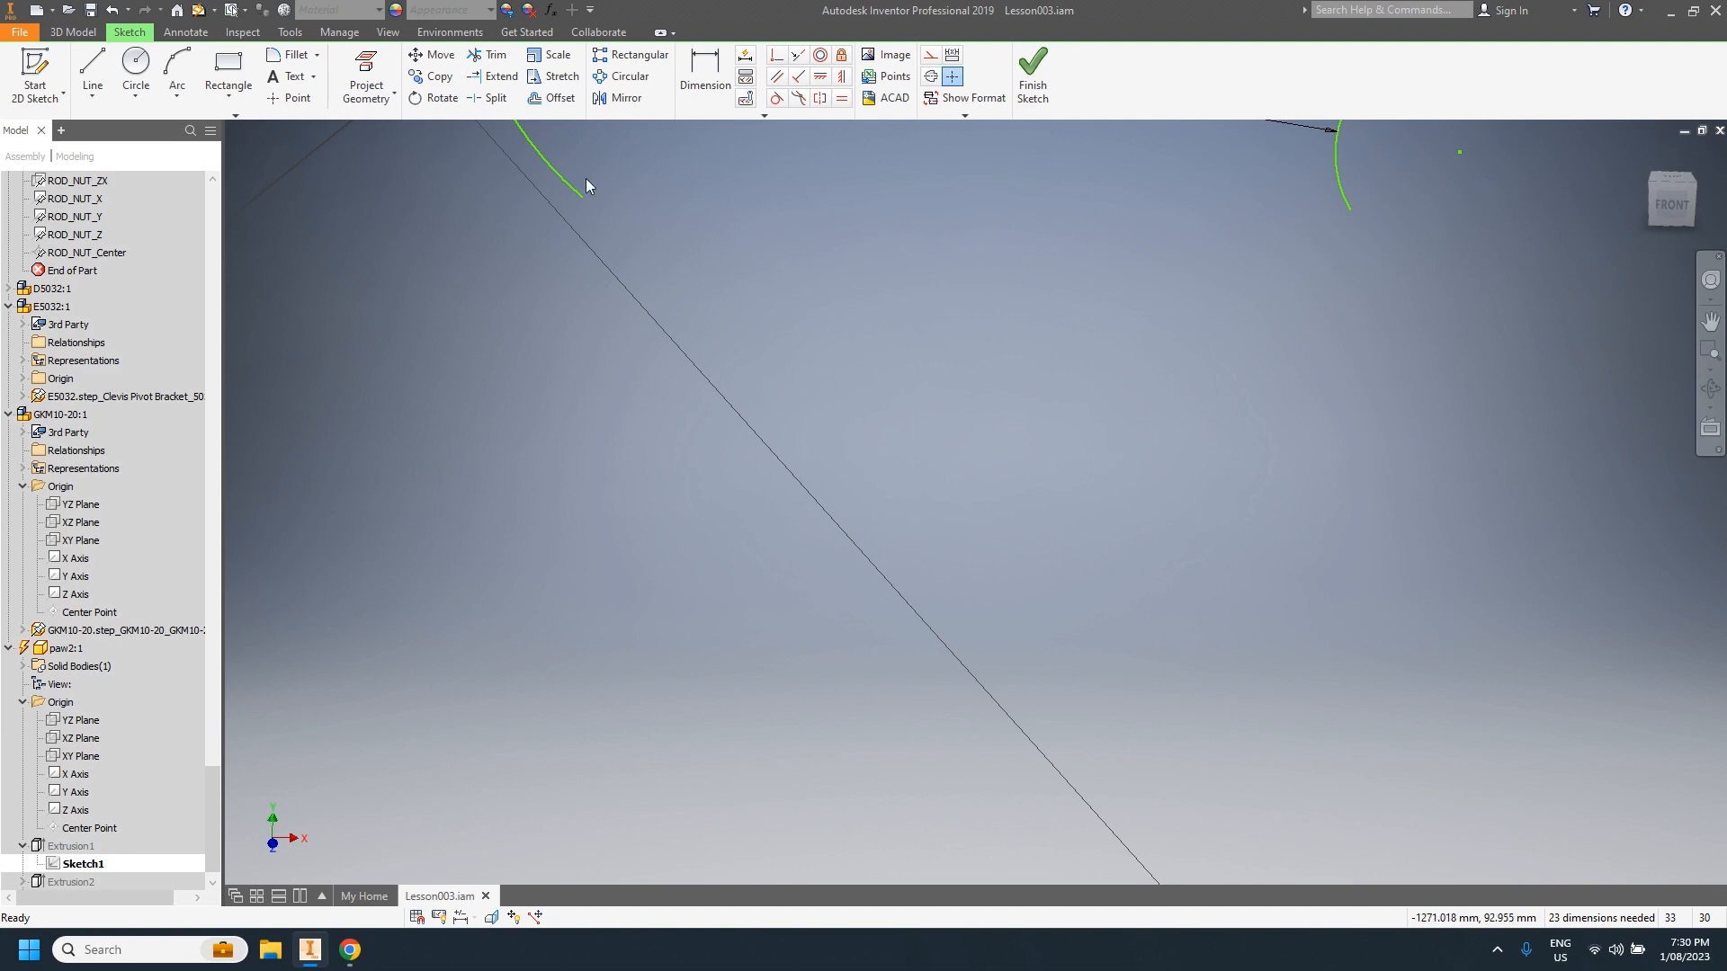
# Step: Draw a line about 91 mm long from the inner corner arc's exact endpoint to the nearer open end of the tip circle
pyautogui.click(92, 76)
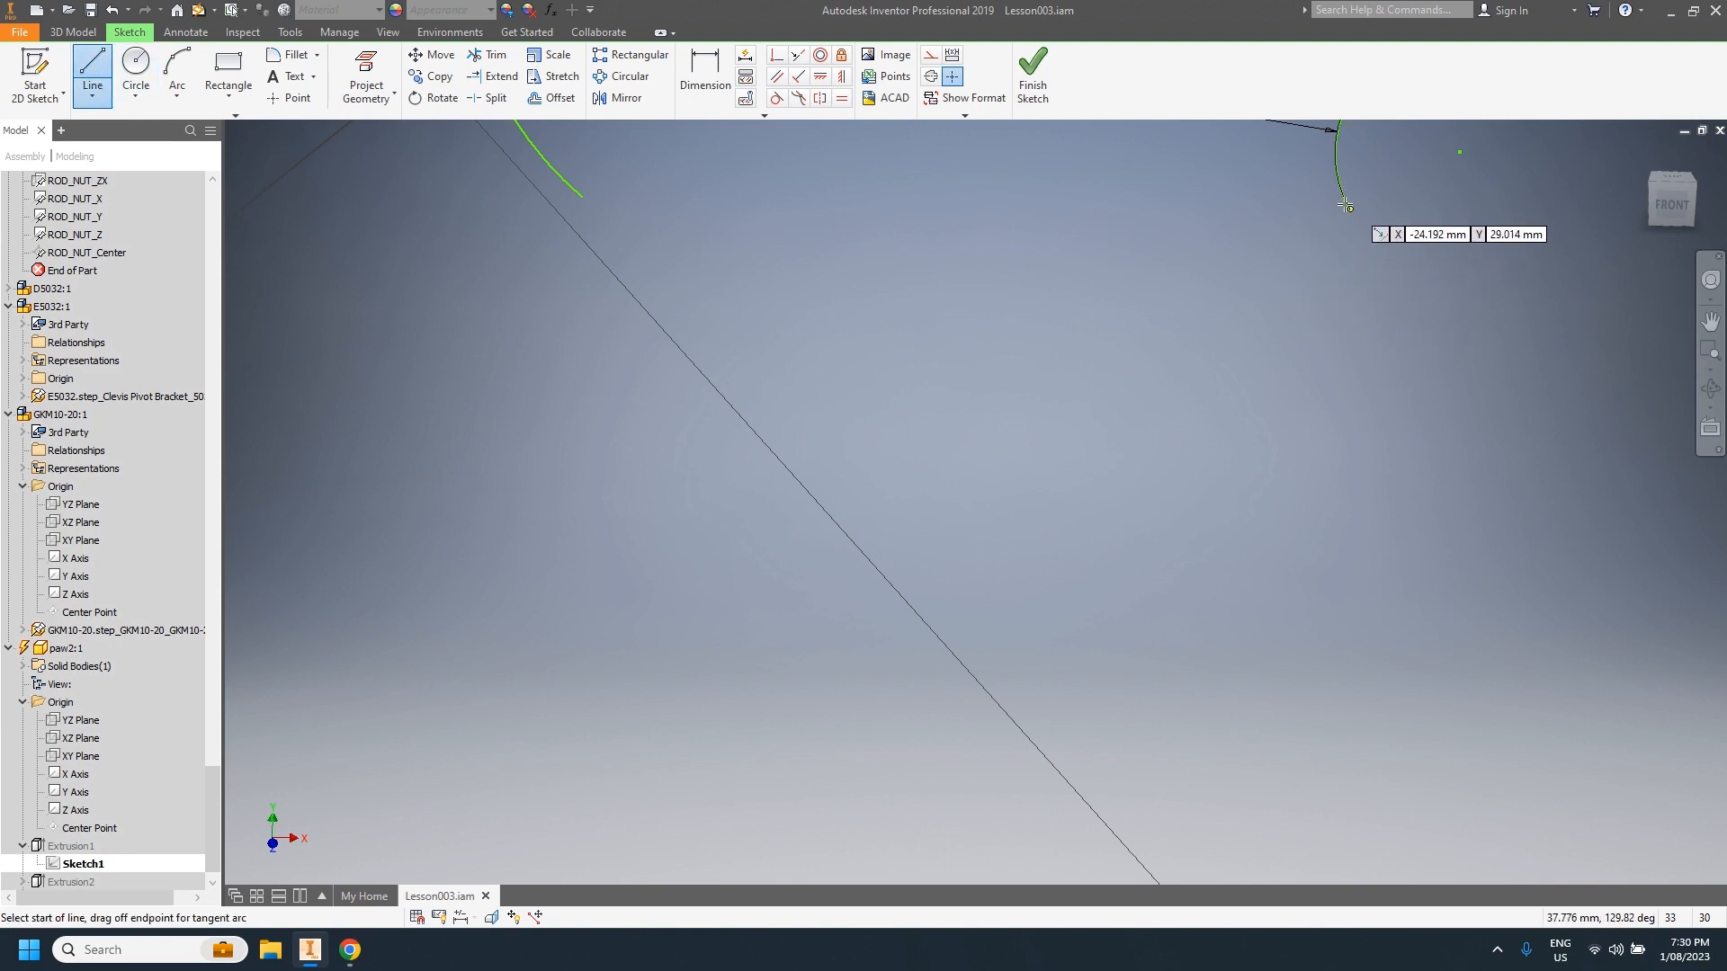
pyautogui.click(1349, 210)
pyautogui.scroll(-5, 1400, 402)
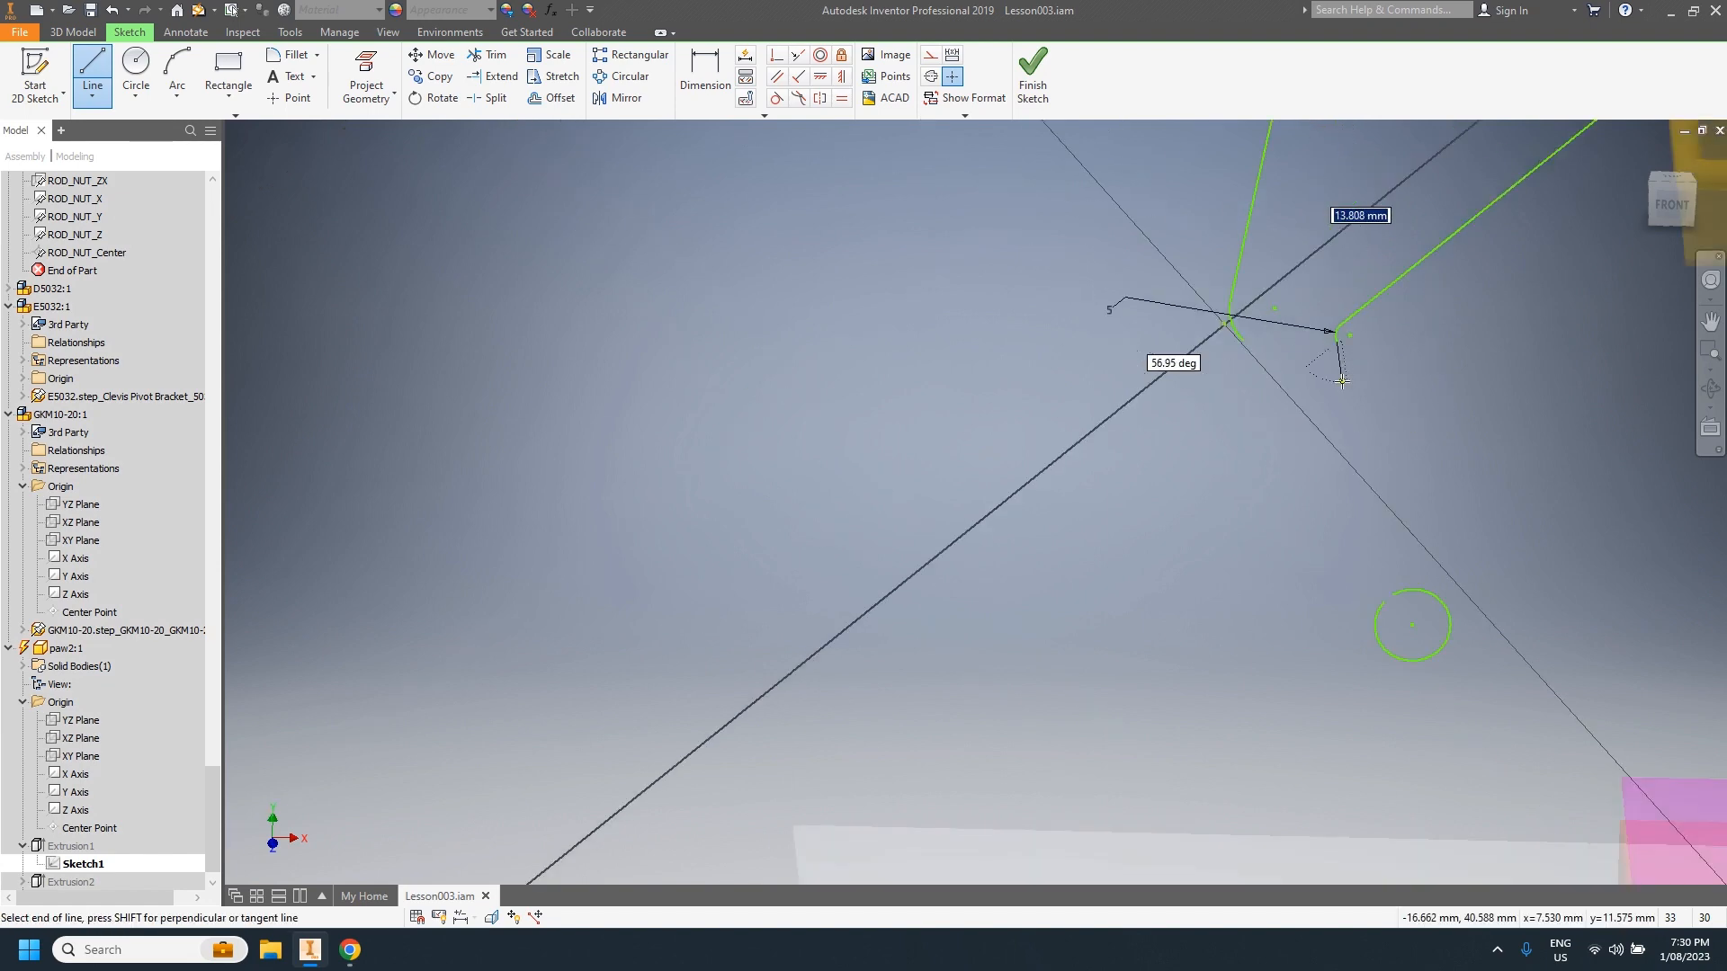
pyautogui.scroll(3, 1400, 578)
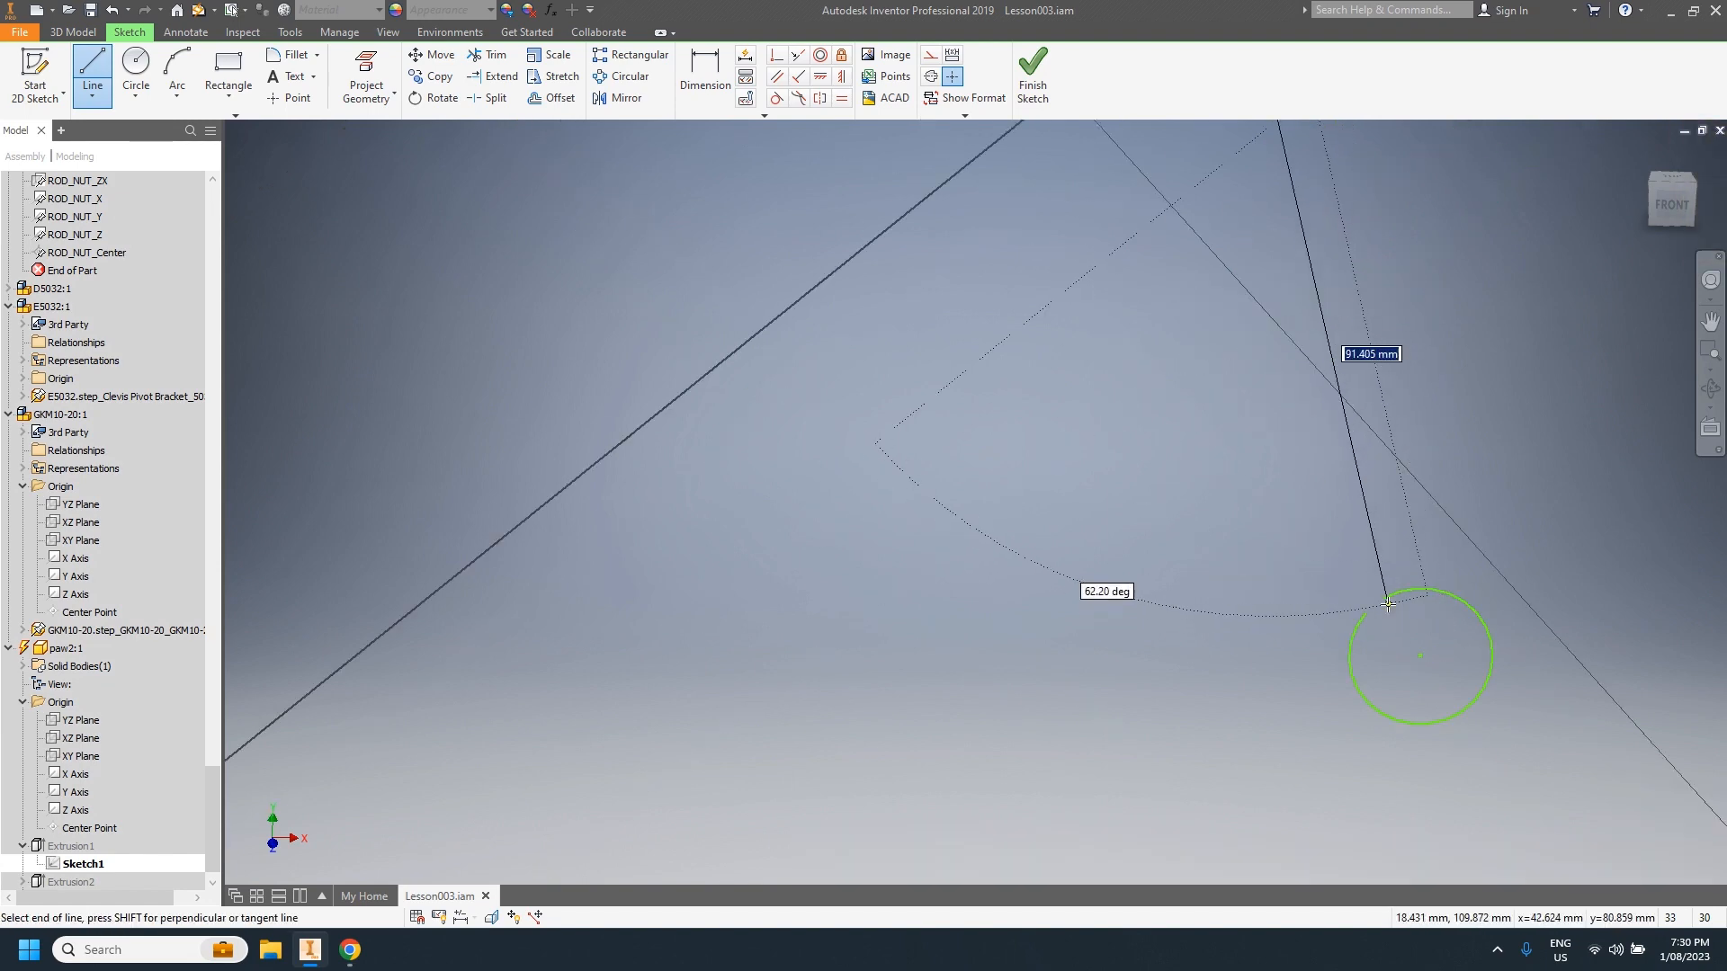
pyautogui.click(1392, 595)
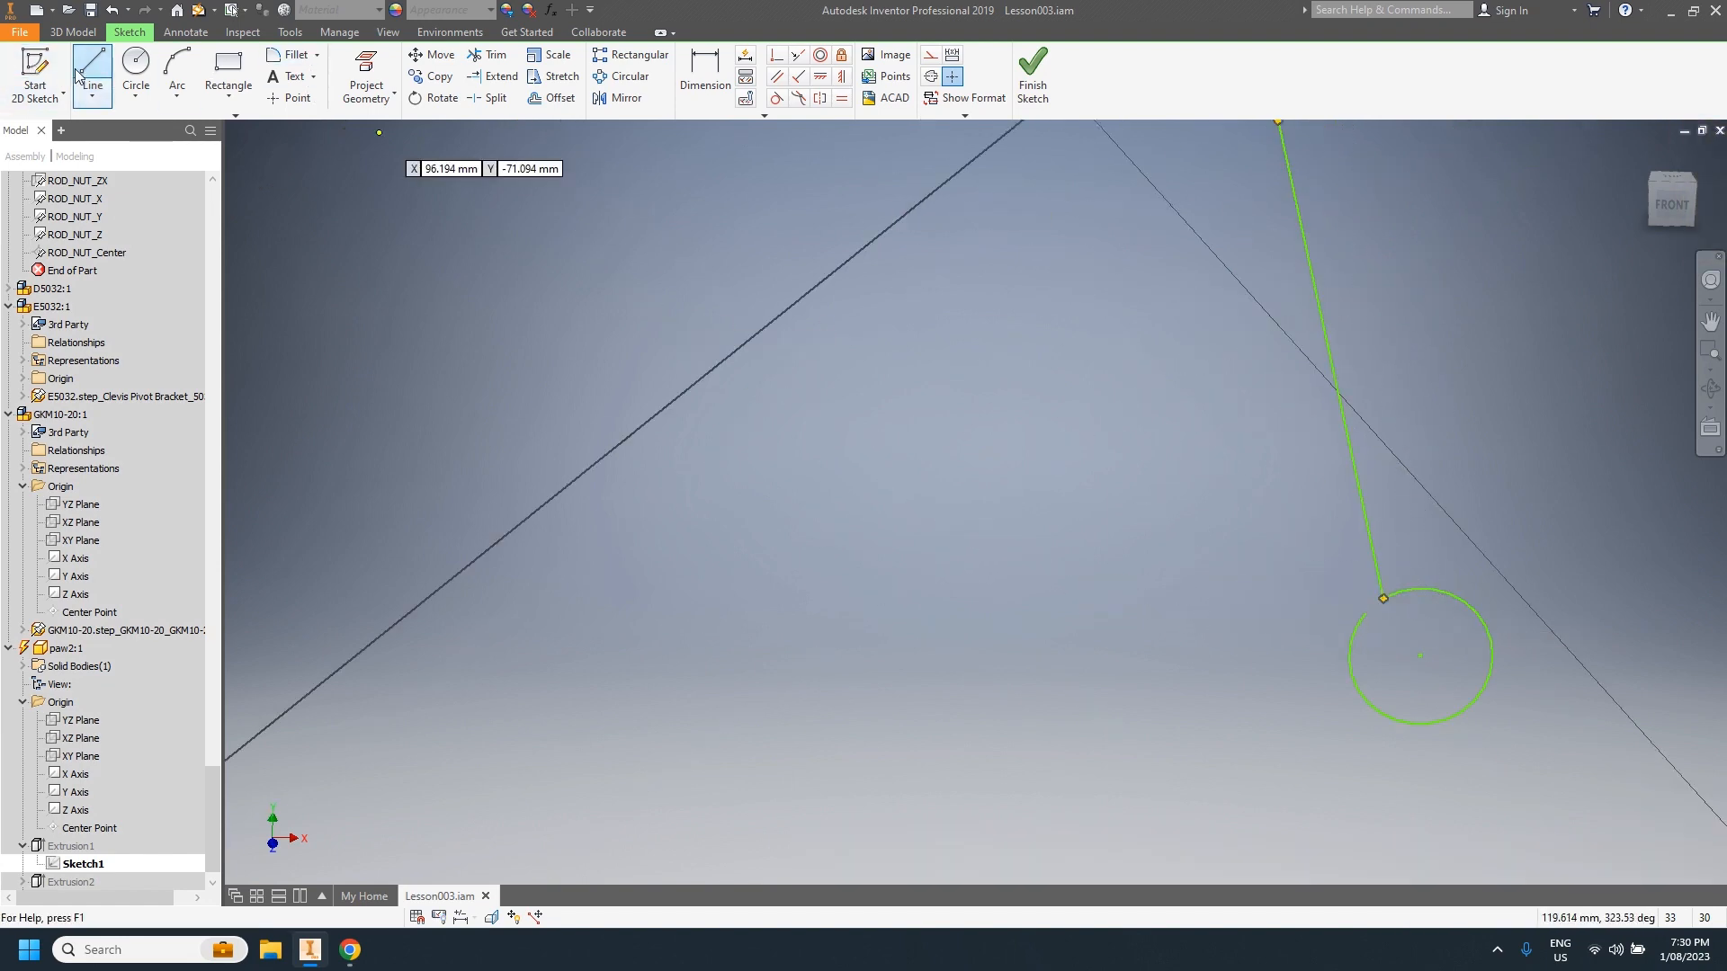
# Step: Draw a line from the outer corner arc's open end to the remaining open end of the tip circle, closing the finger profile
pyautogui.scroll(5, 1079, 540)
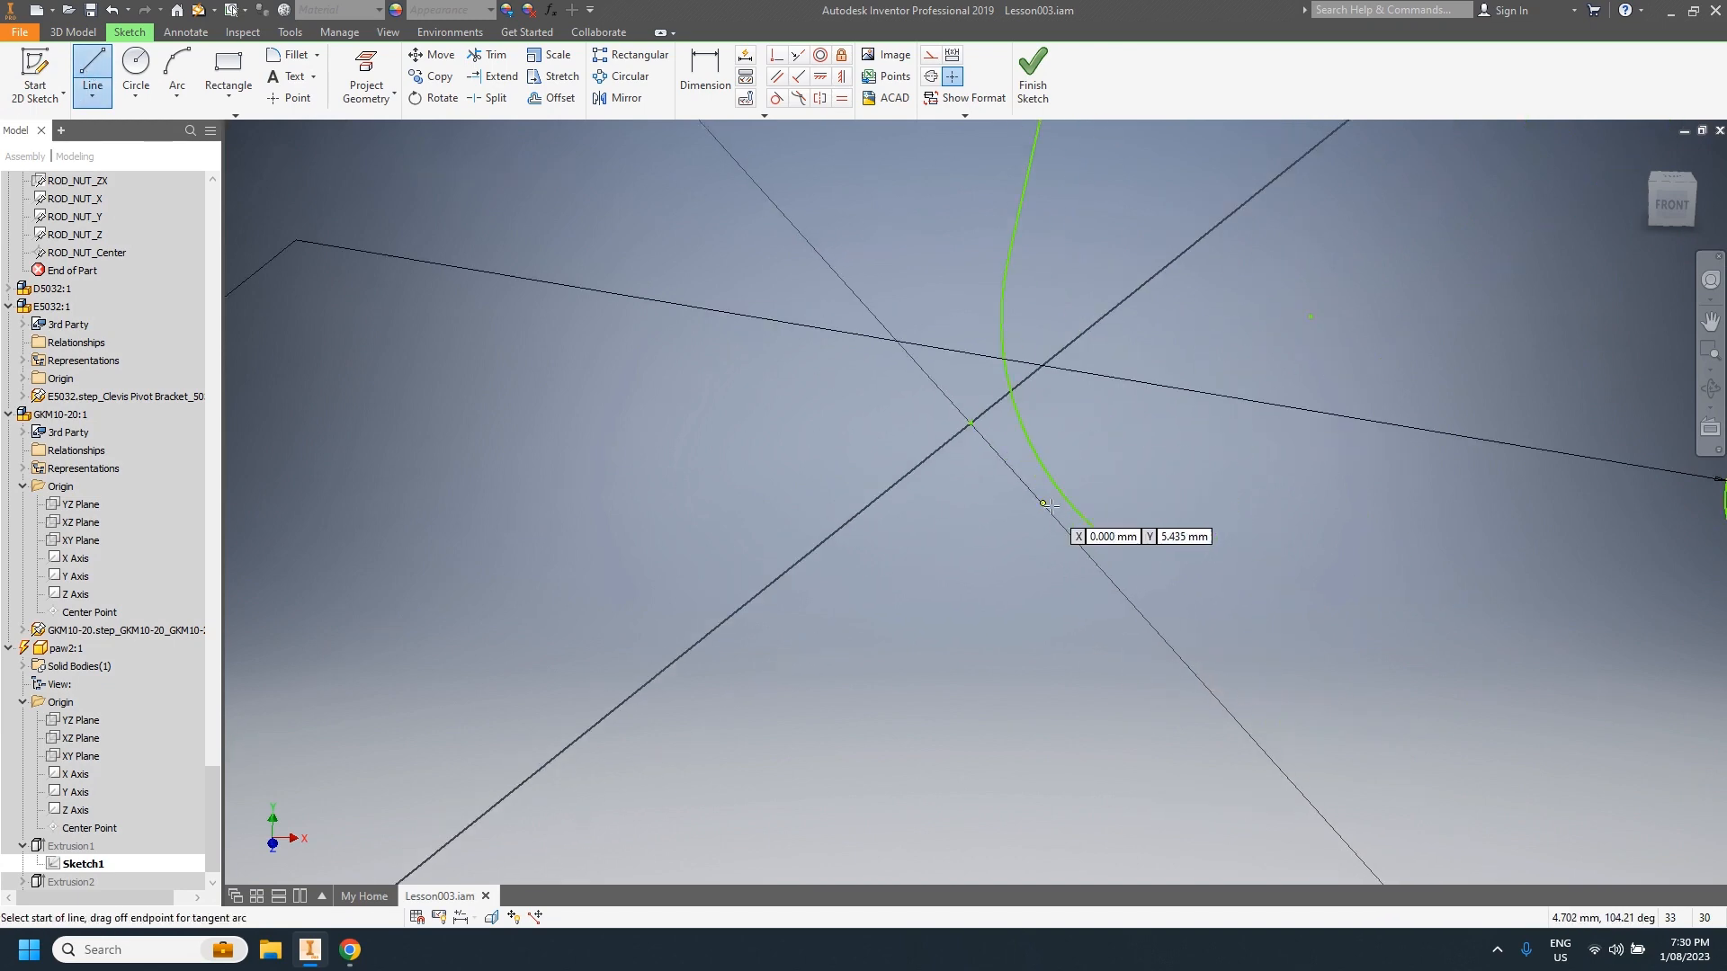
pyautogui.click(1103, 537)
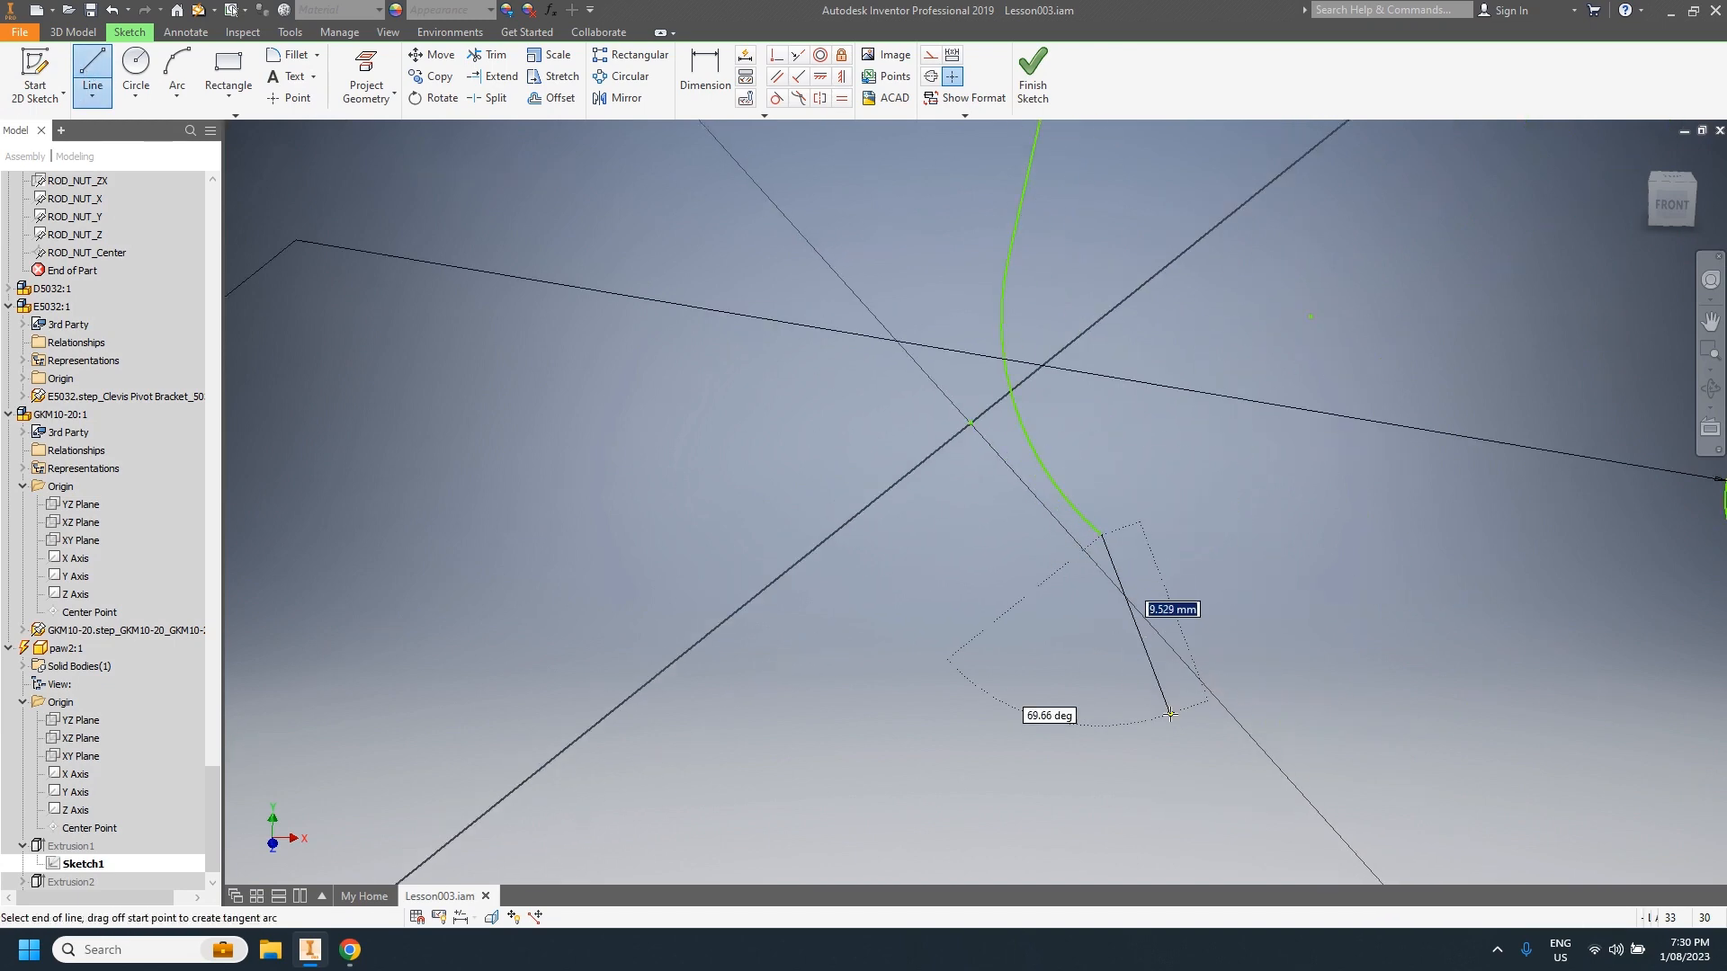
pyautogui.moveTo(1168, 711); pyautogui.dragTo(1016, 229, button='middle')
pyautogui.scroll(4, 1131, 400)
pyautogui.moveTo(1192, 475); pyautogui.dragTo(1116, 274, button='middle')
pyautogui.scroll(-5, 1112, 472)
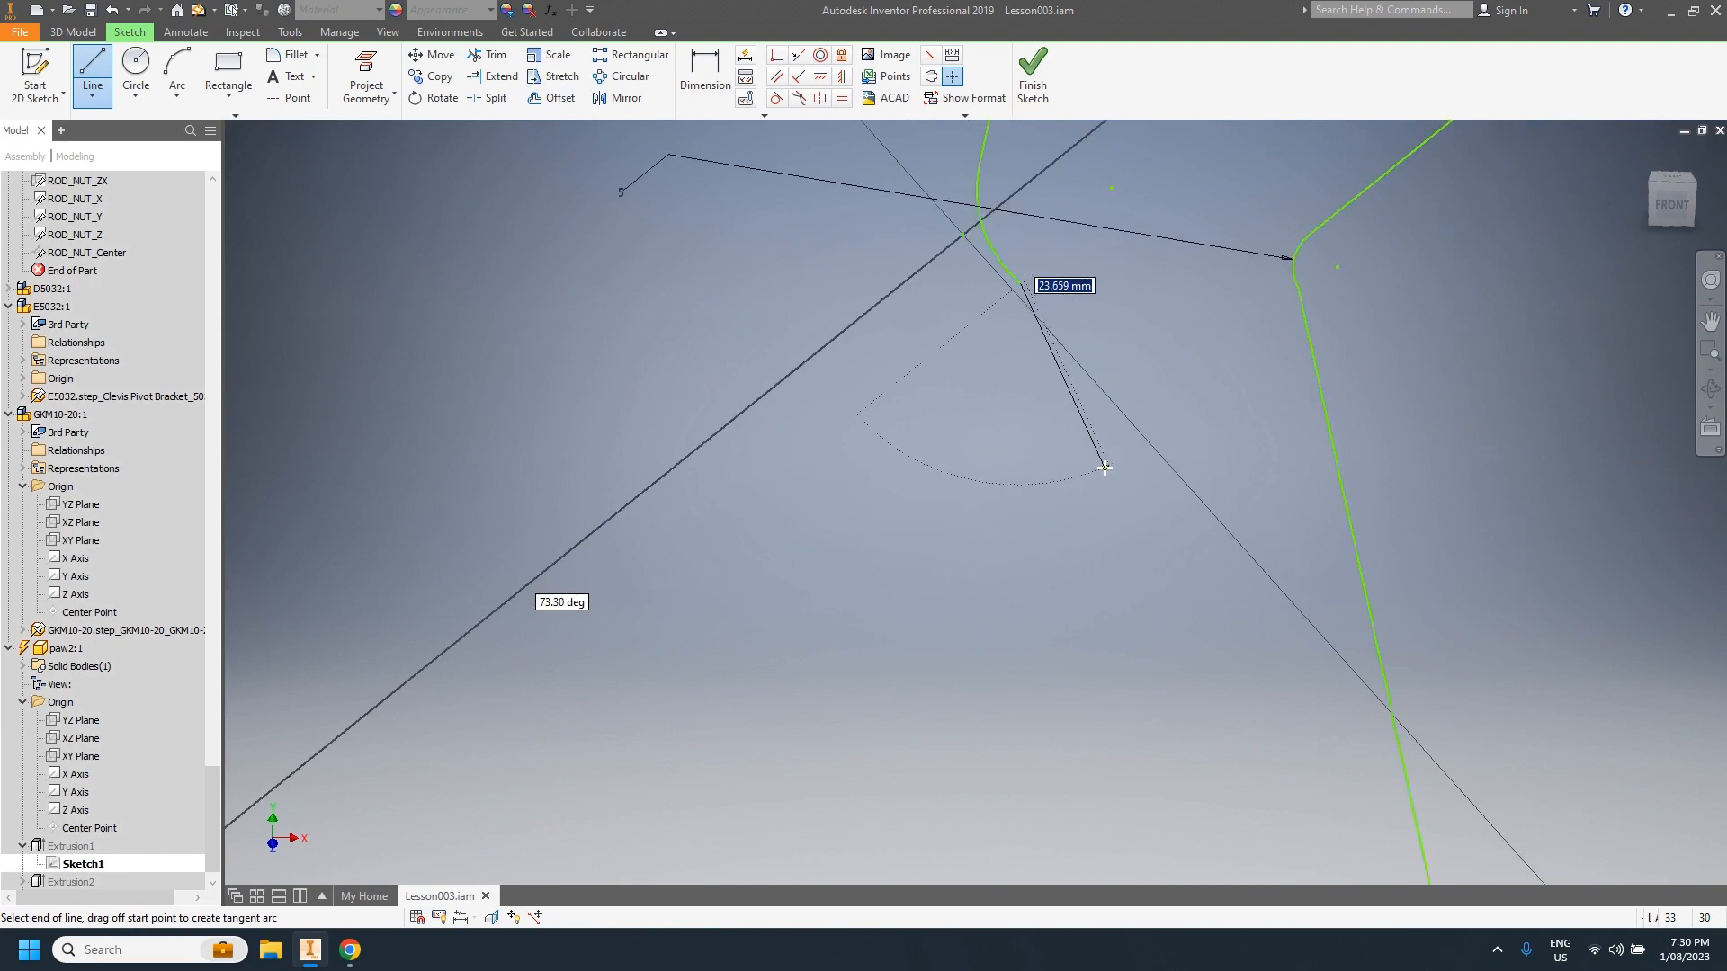
pyautogui.moveTo(1249, 702); pyautogui.dragTo(1034, 135, button='middle')
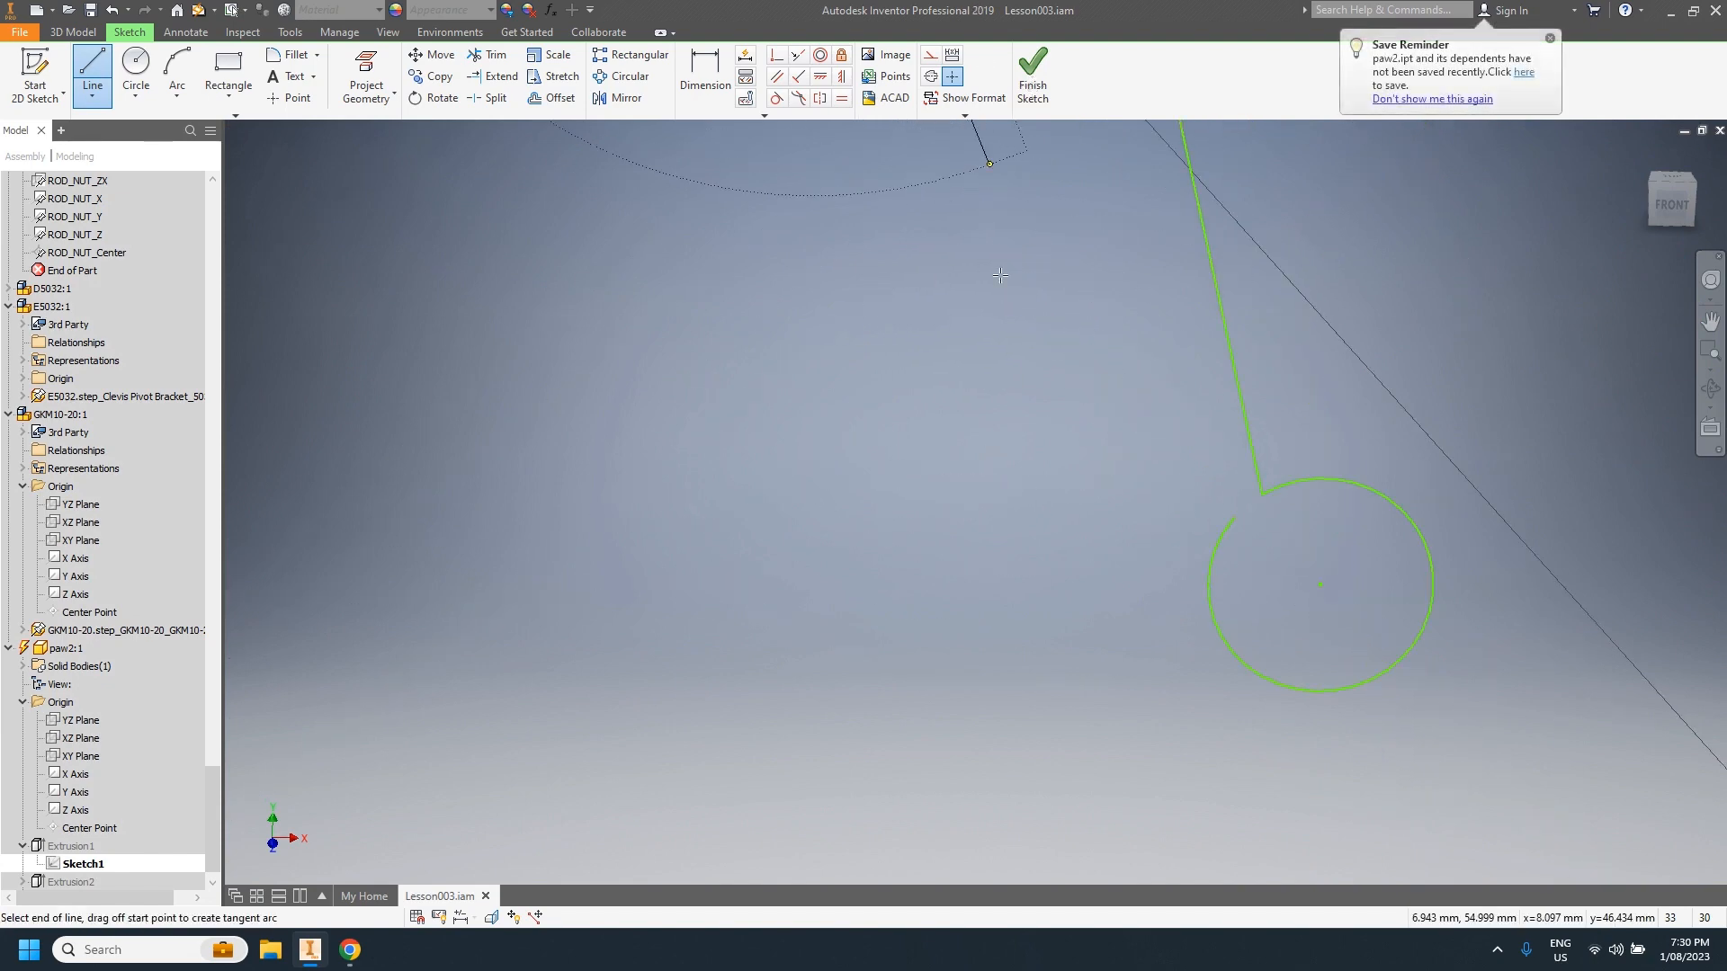
pyautogui.click(1230, 517)
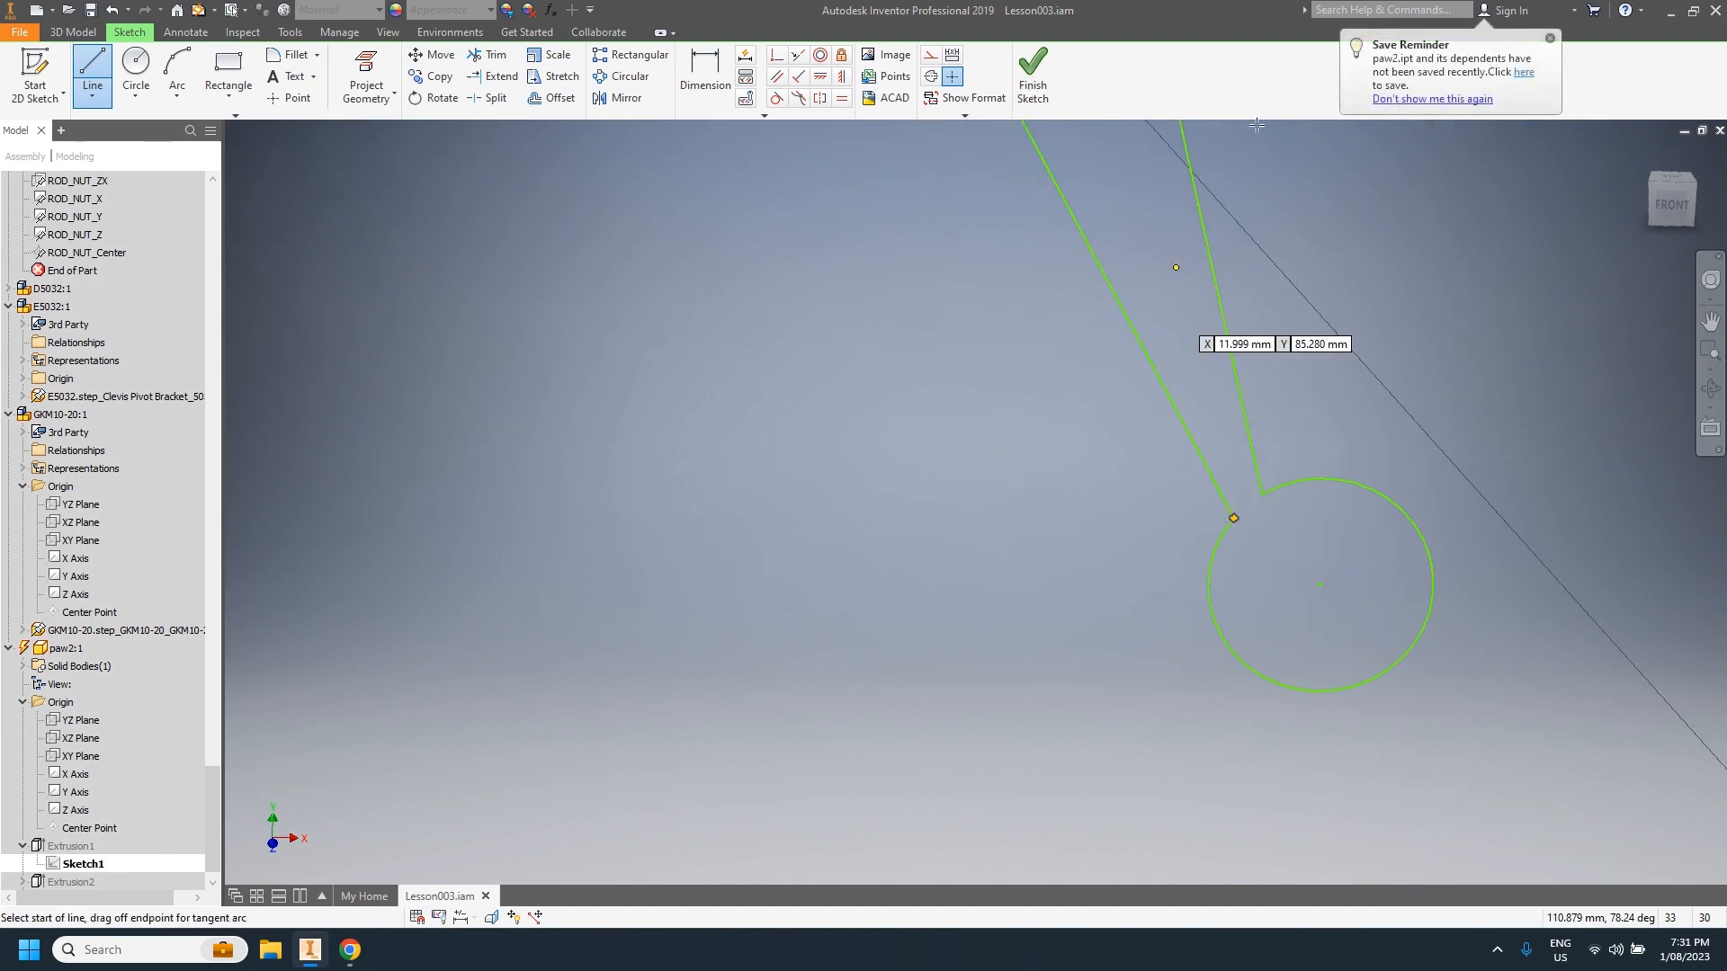
# Step: Finish the paw's sketch and return from the part to the top-level assembly
pyautogui.click(1047, 65)
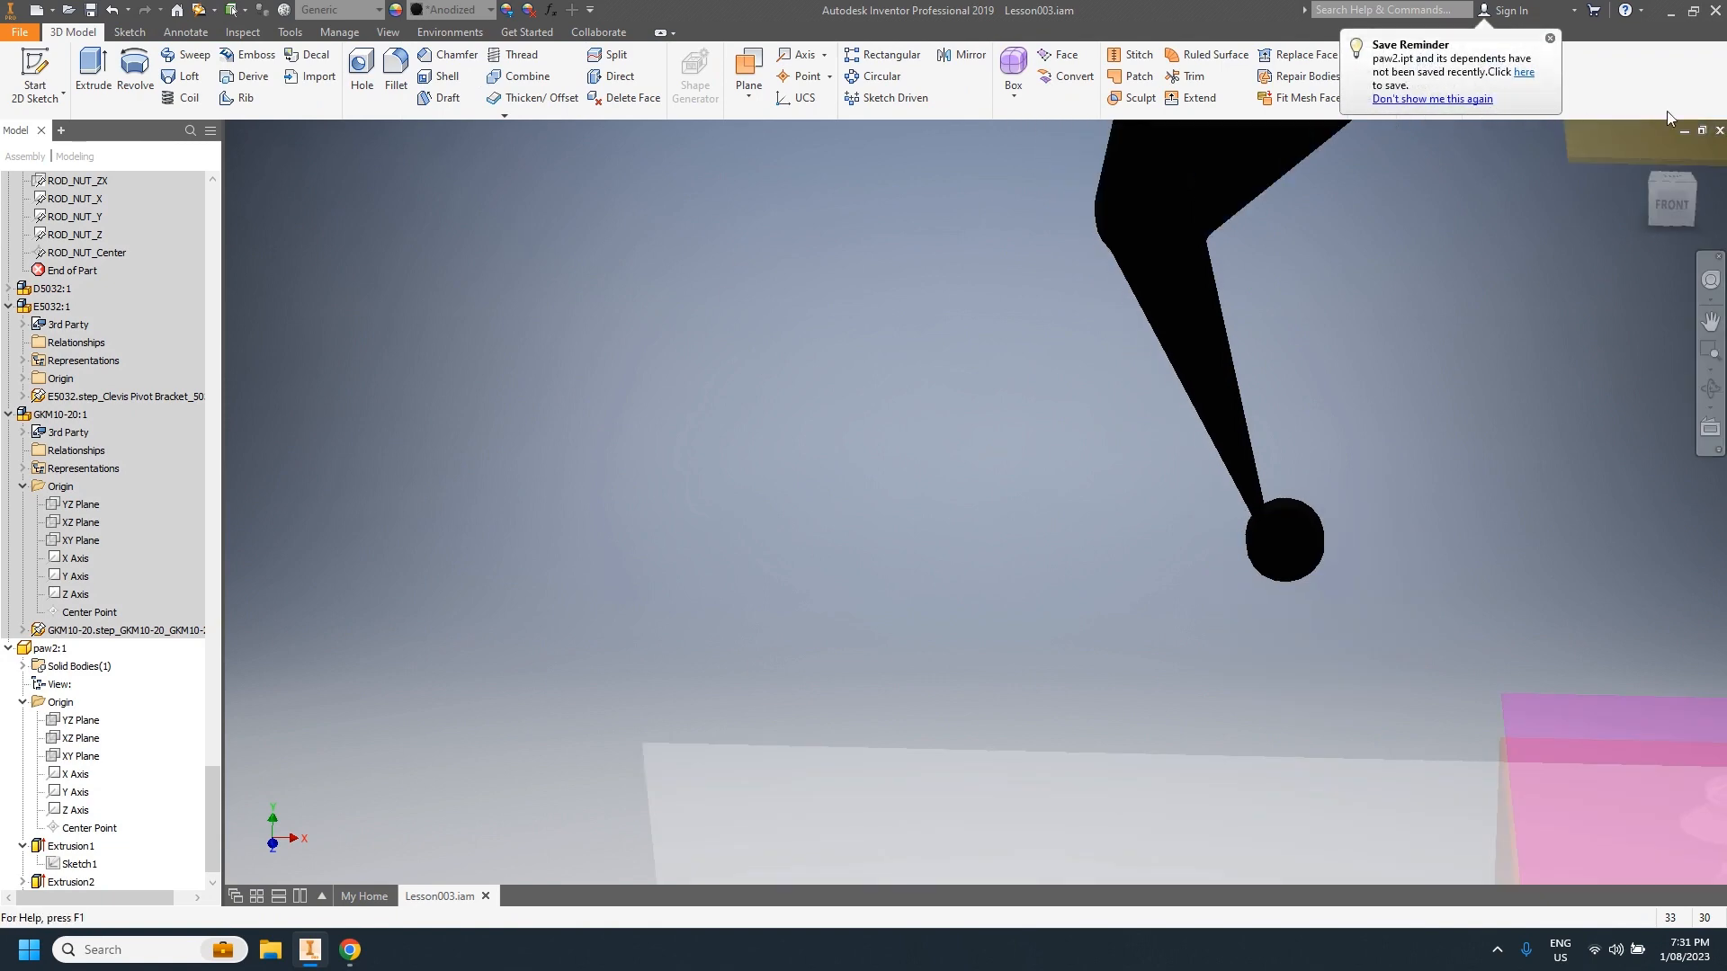
pyautogui.click(1494, 70)
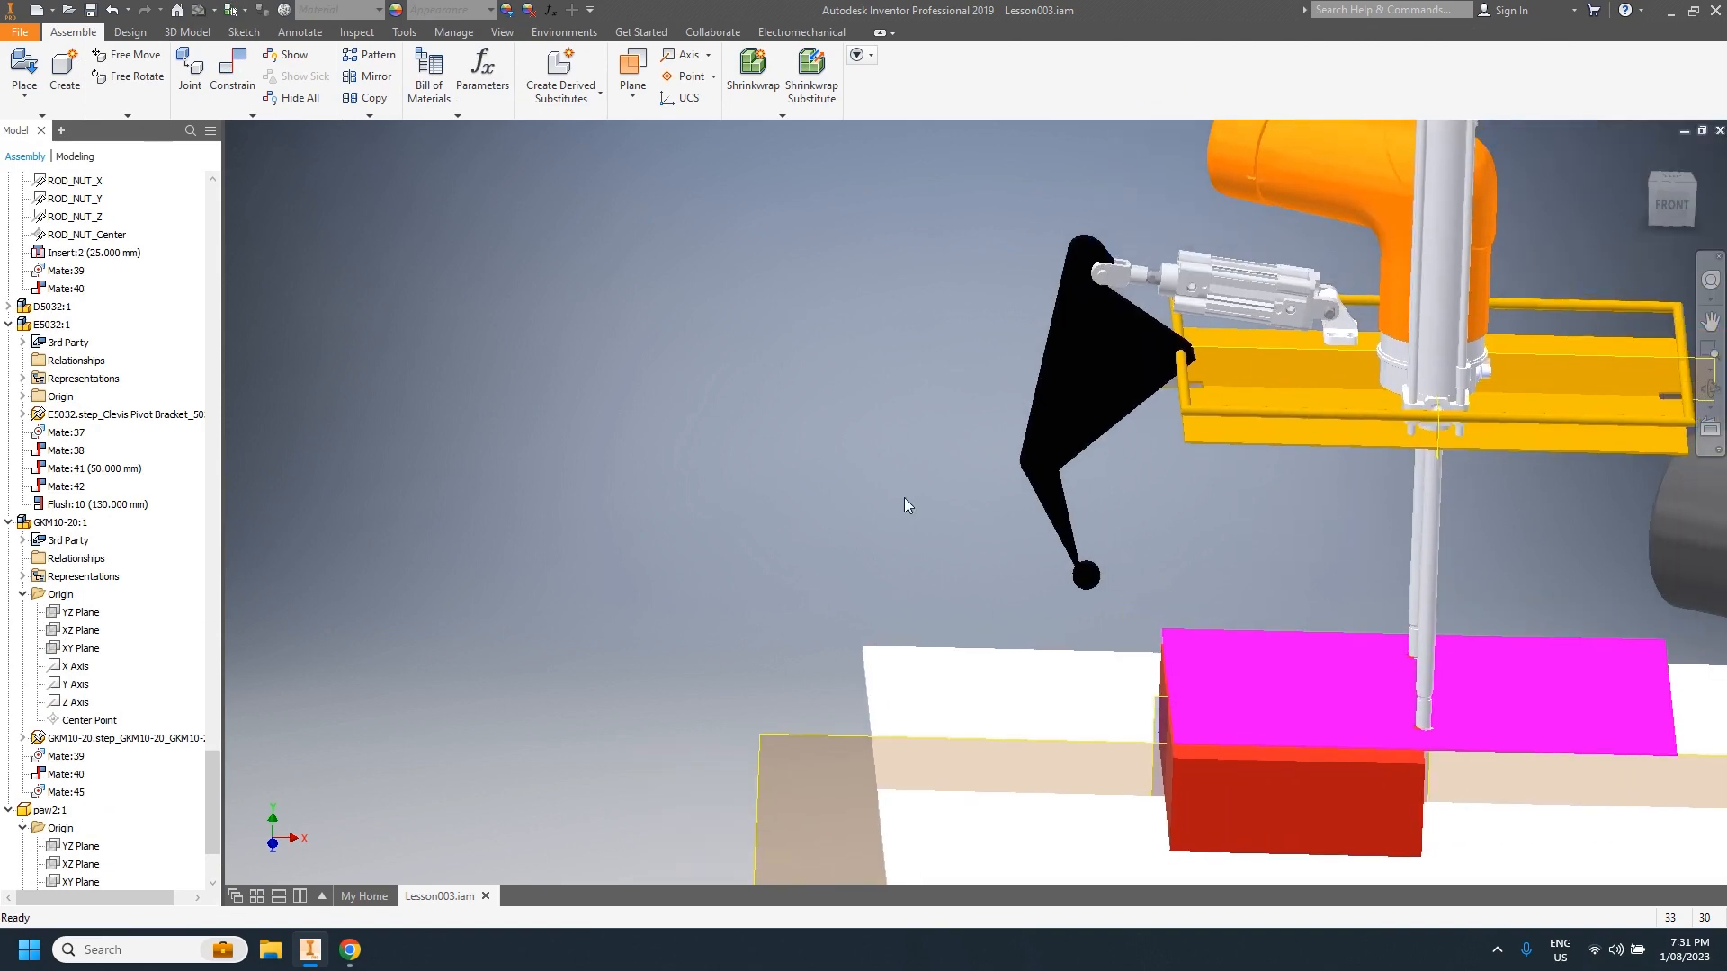
# Step: Open Inventor Studio, play the animation to 17 s and examine how the reshaped paw's tip meets the box's short flap
pyautogui.keyDown('shift'); pyautogui.moveTo(1276, 462); pyautogui.dragTo(737, 314, button='middle'); pyautogui.keyUp('shift')
pyautogui.keyDown('shift'); pyautogui.moveTo(1034, 530); pyautogui.dragTo(1120, 426, button='middle'); pyautogui.keyUp('shift')
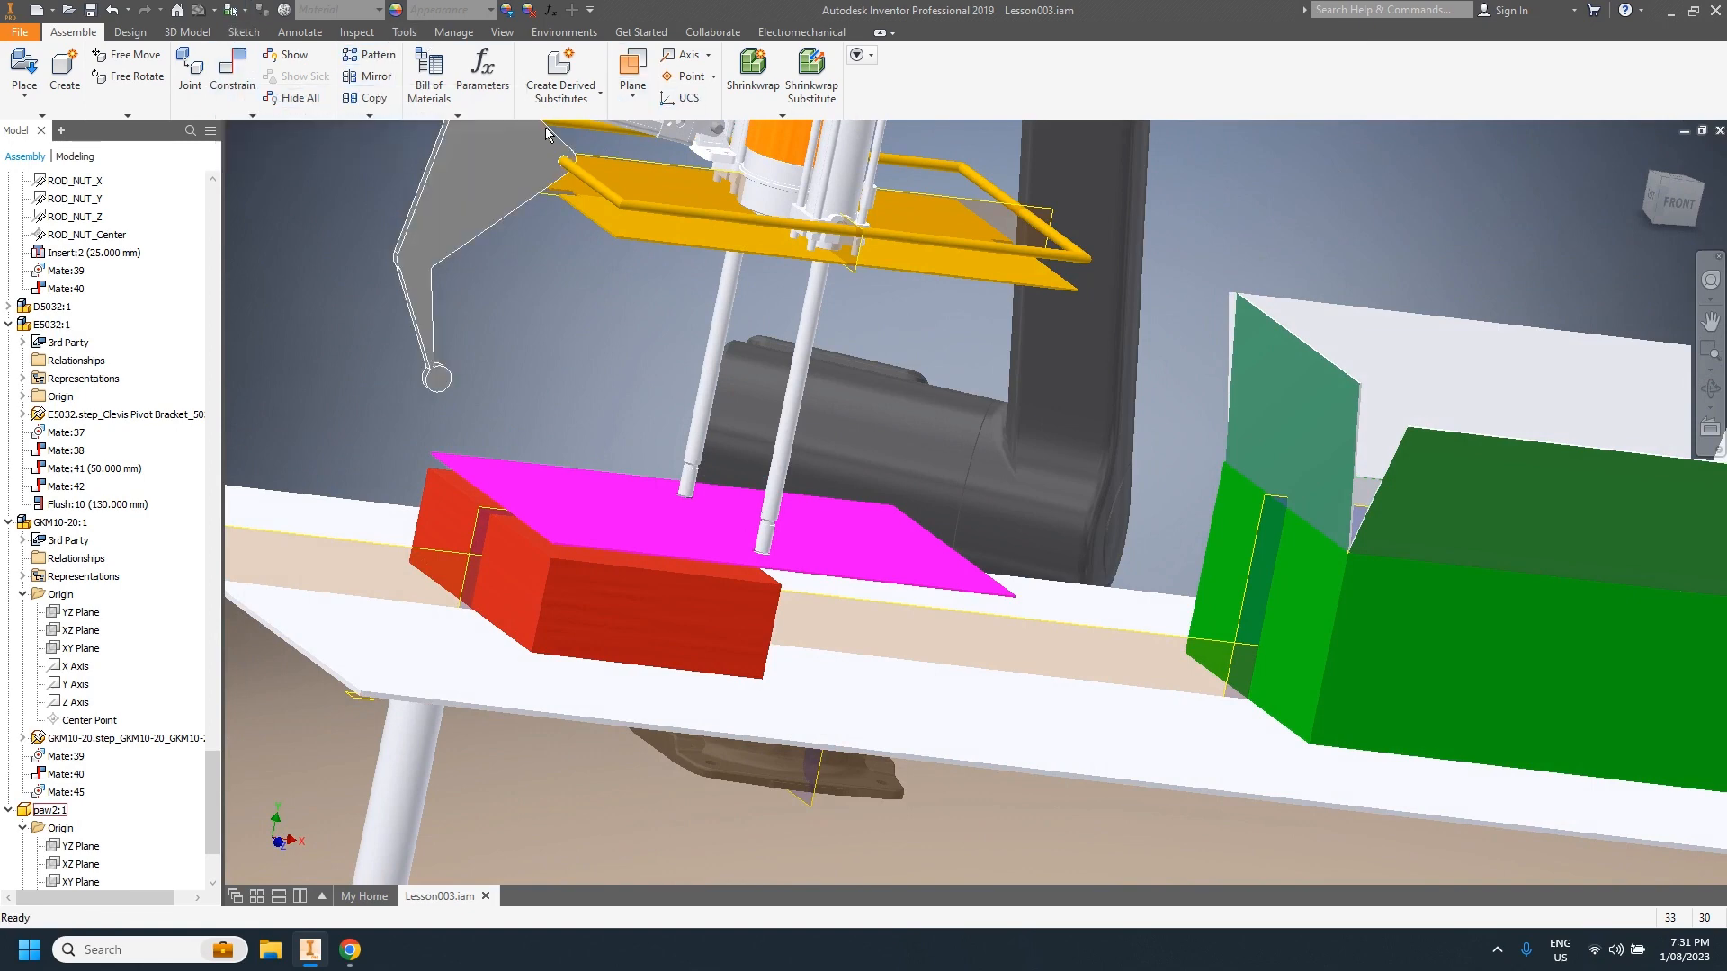
pyautogui.click(580, 36)
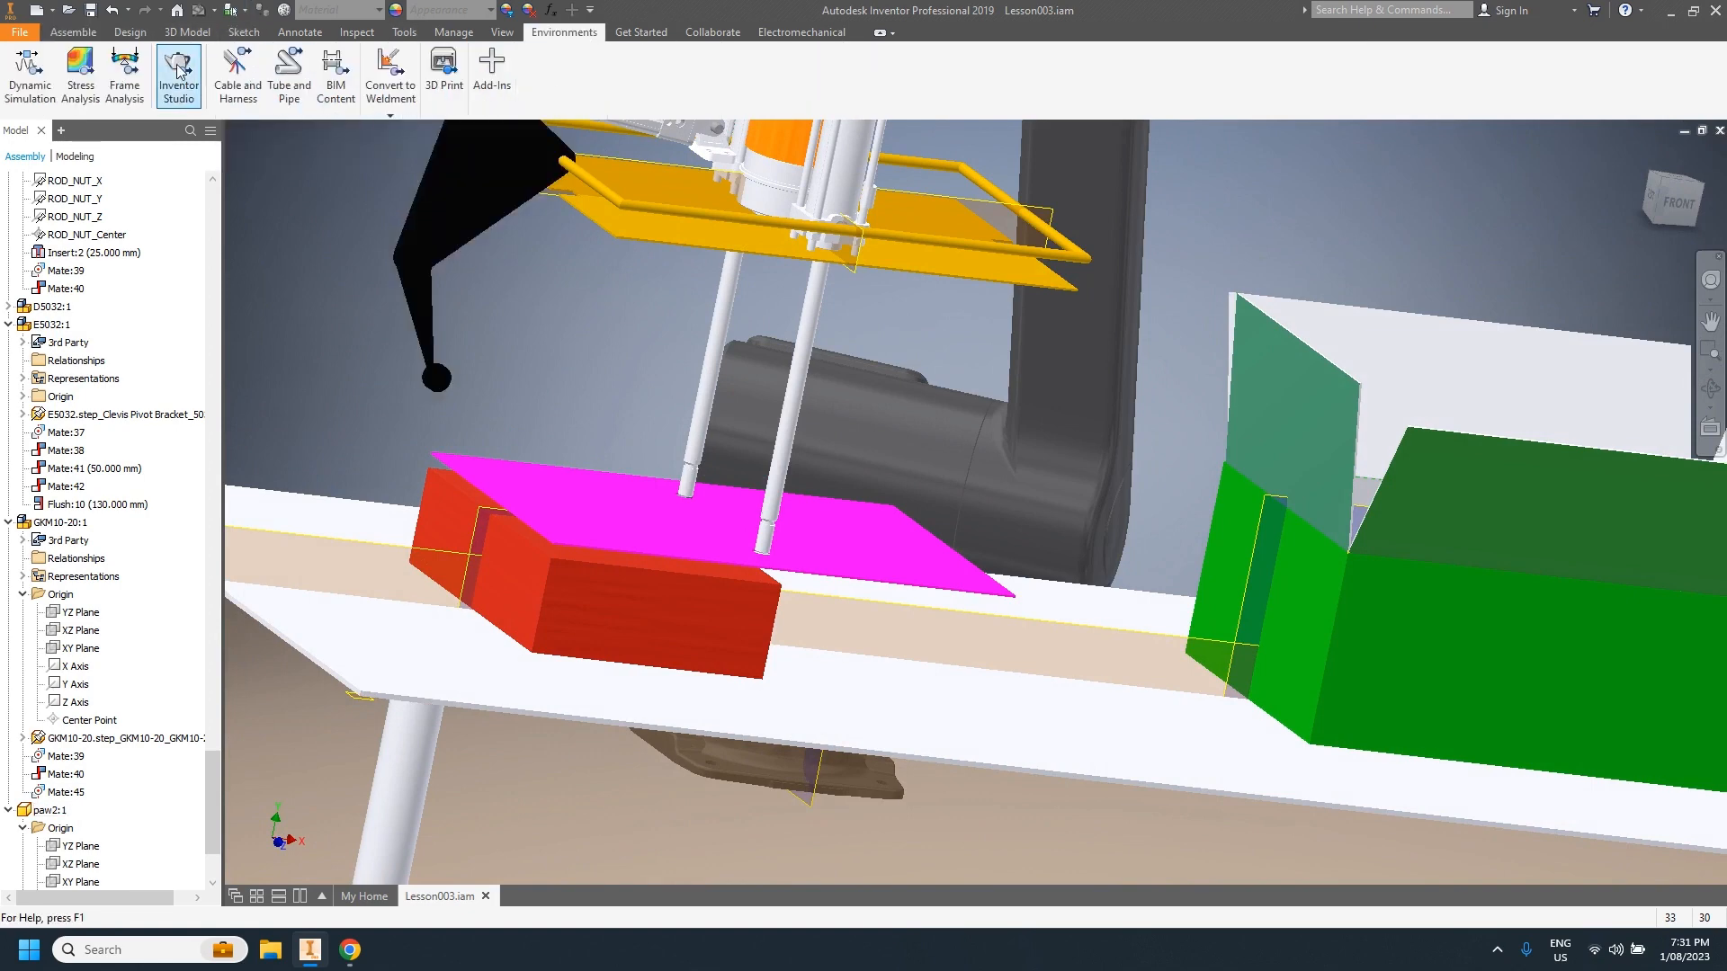
pyautogui.click(180, 70)
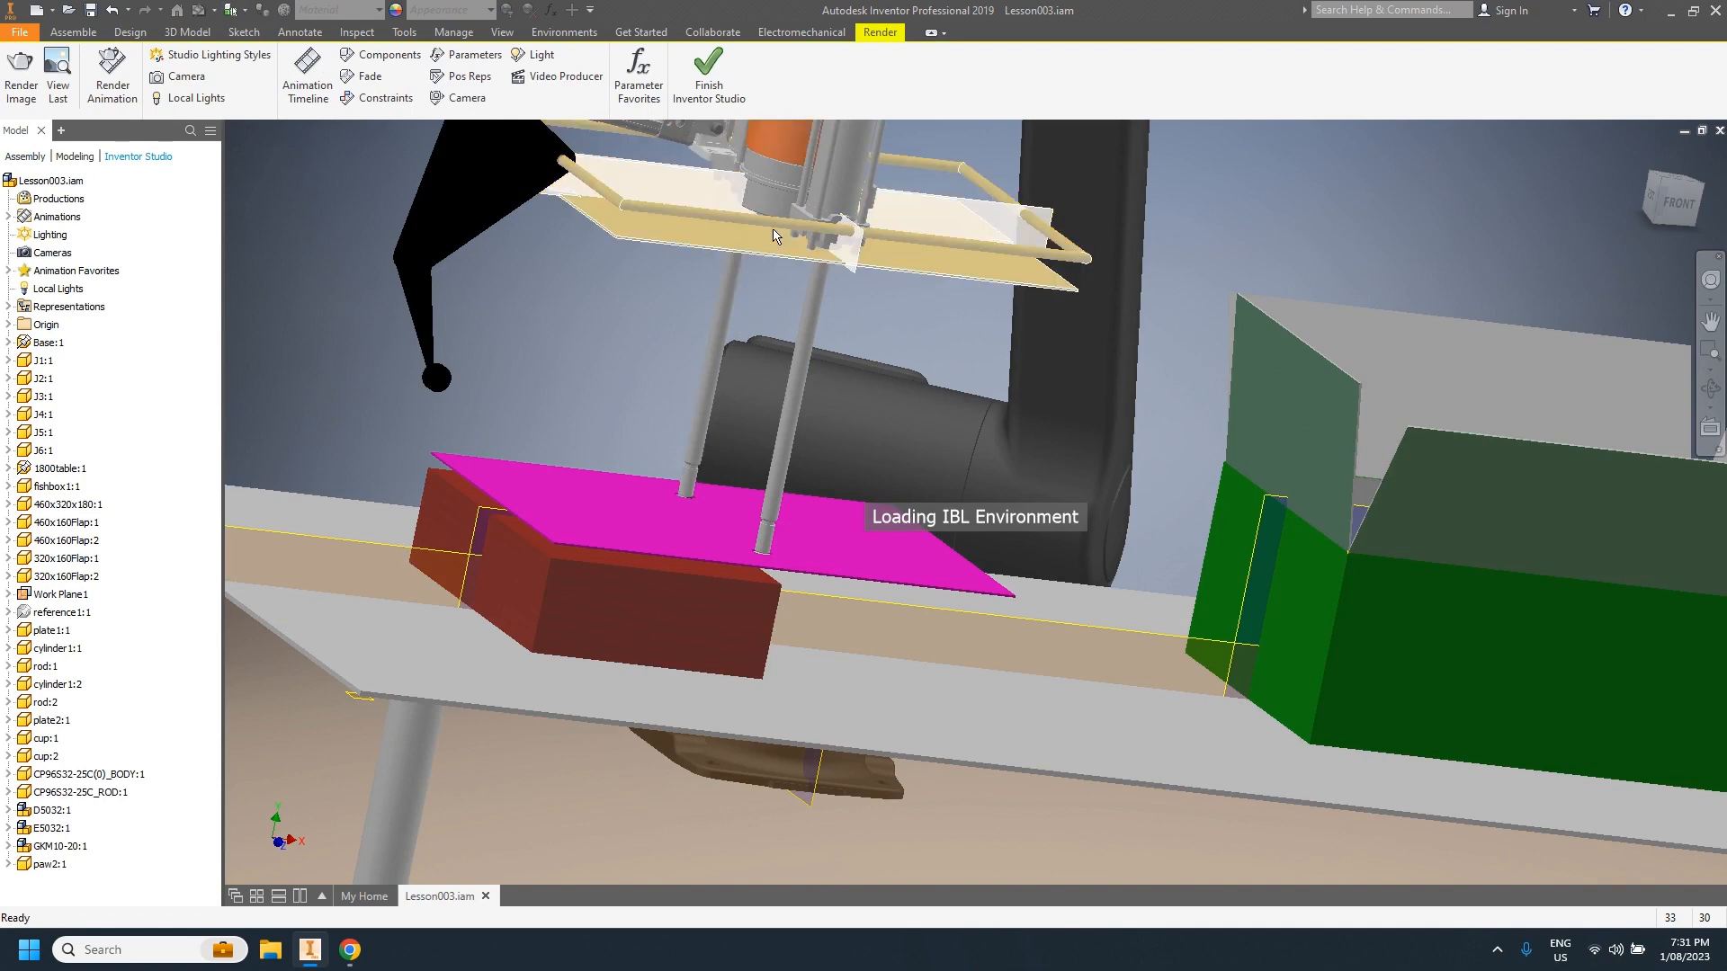
pyautogui.scroll(3, 1245, 495)
pyautogui.moveTo(1250, 504); pyautogui.dragTo(1170, 573, button='middle')
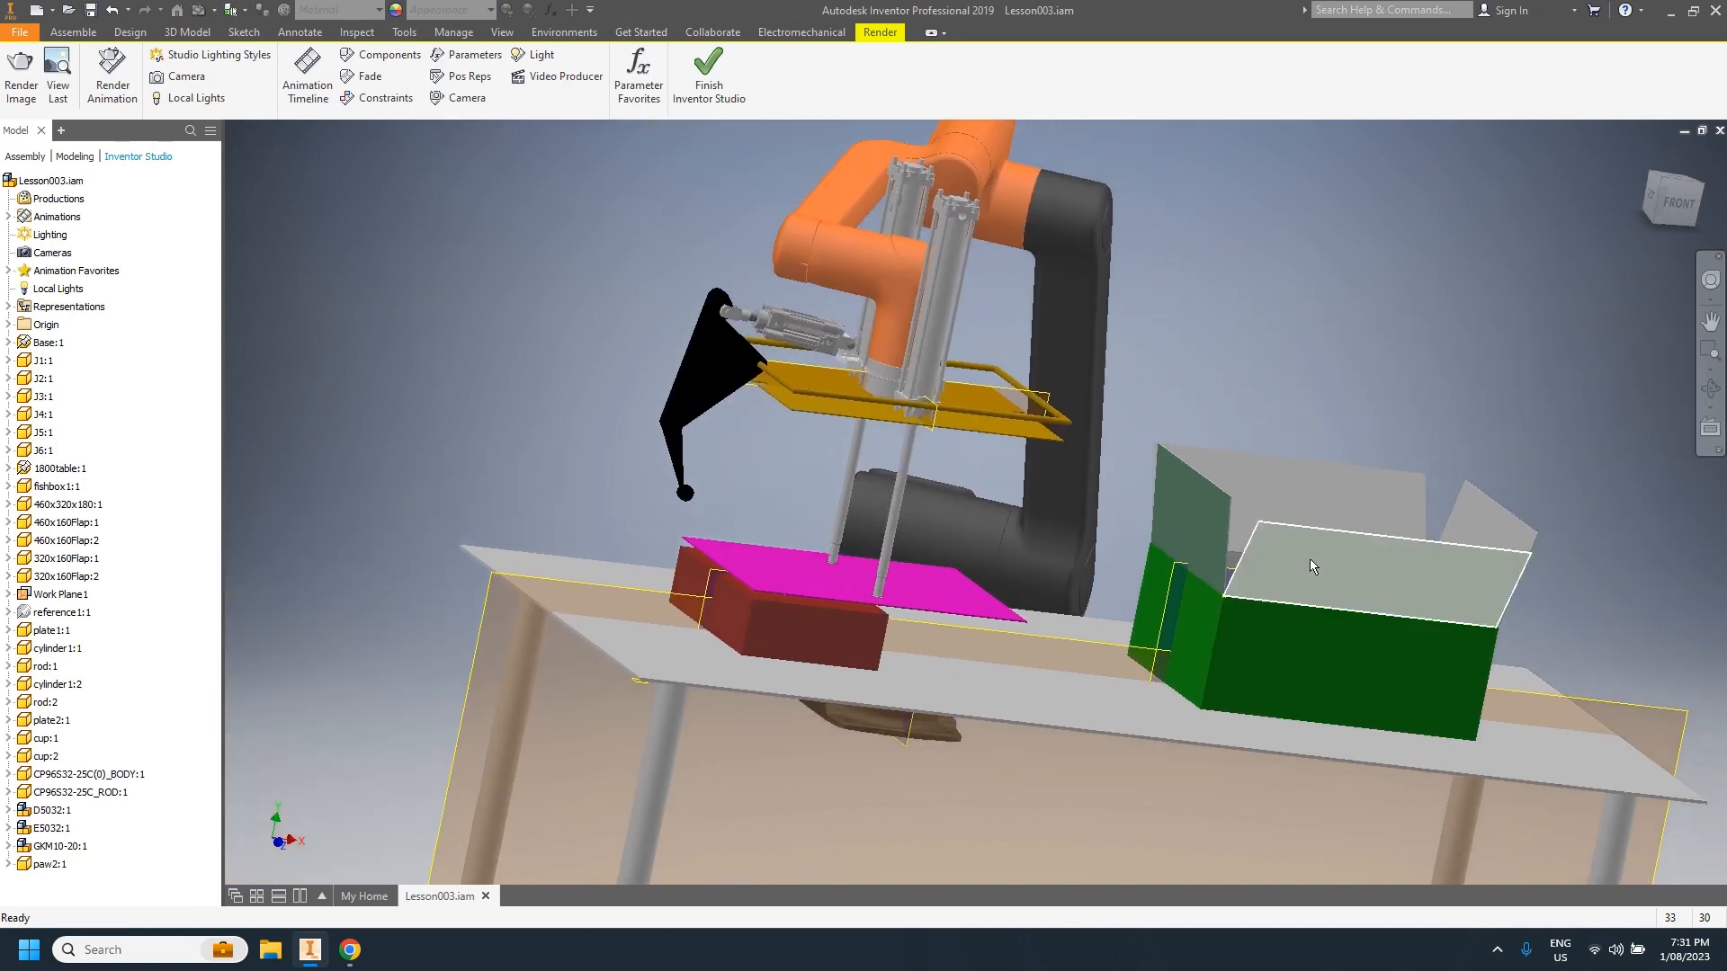
pyautogui.click(308, 72)
pyautogui.click(341, 749)
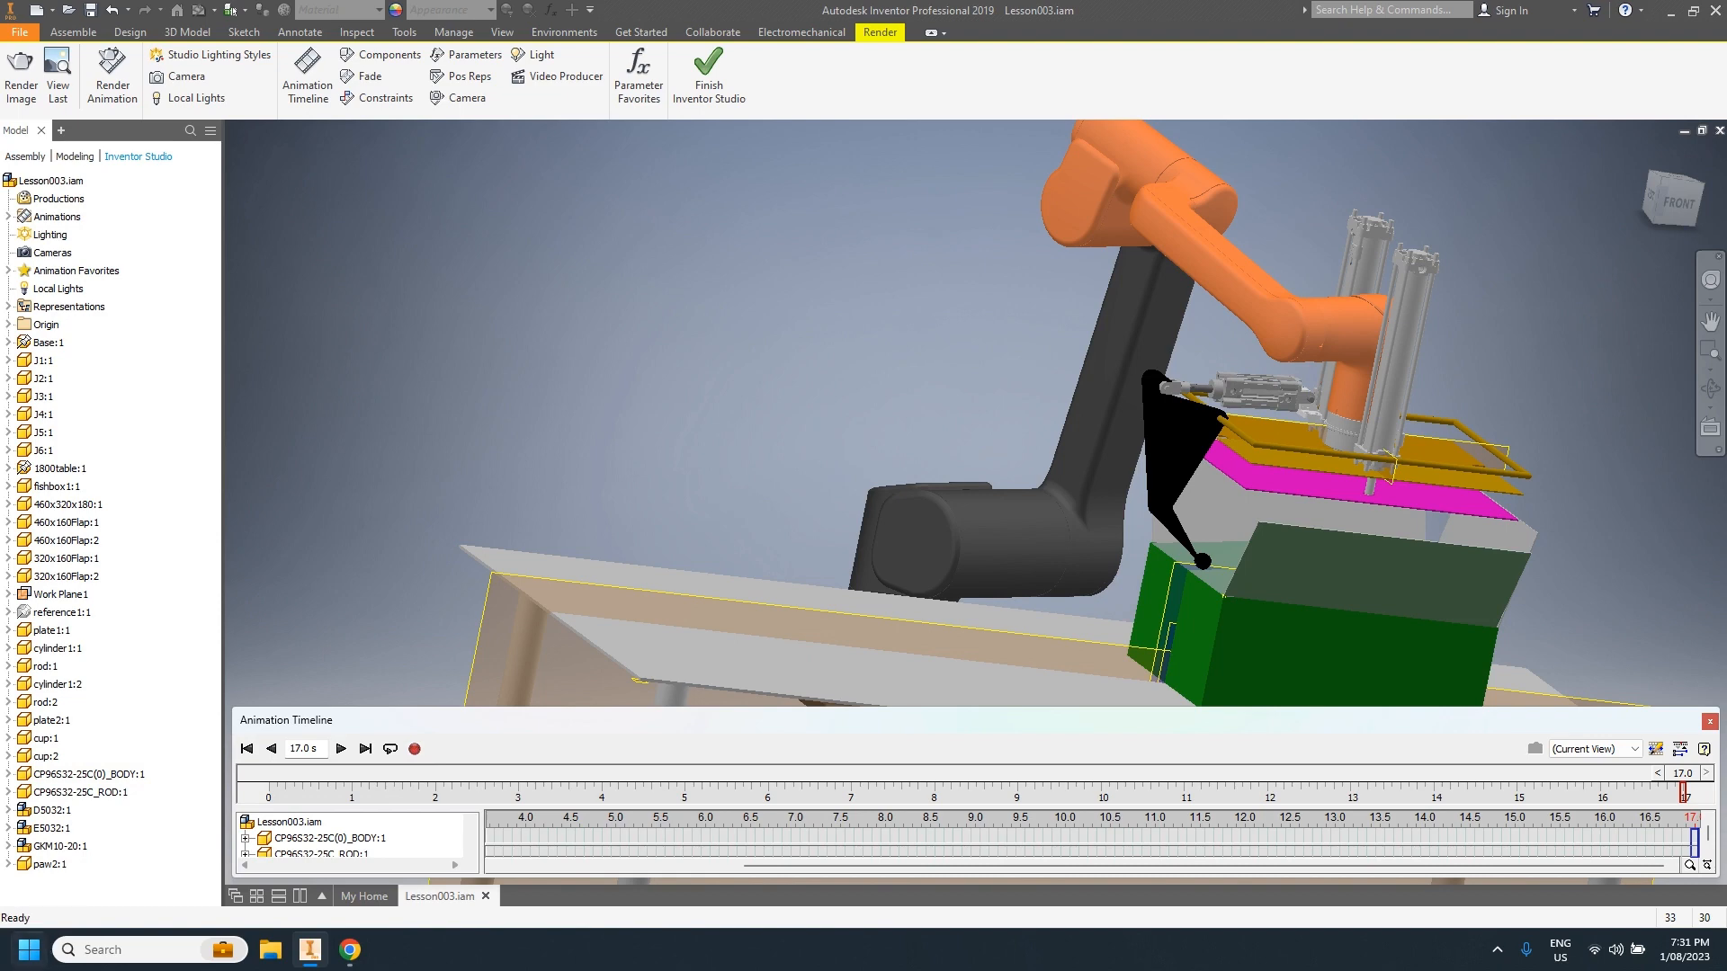
pyautogui.keyDown('shift'); pyautogui.moveTo(1205, 565); pyautogui.dragTo(1198, 518, button='middle'); pyautogui.keyUp('shift')
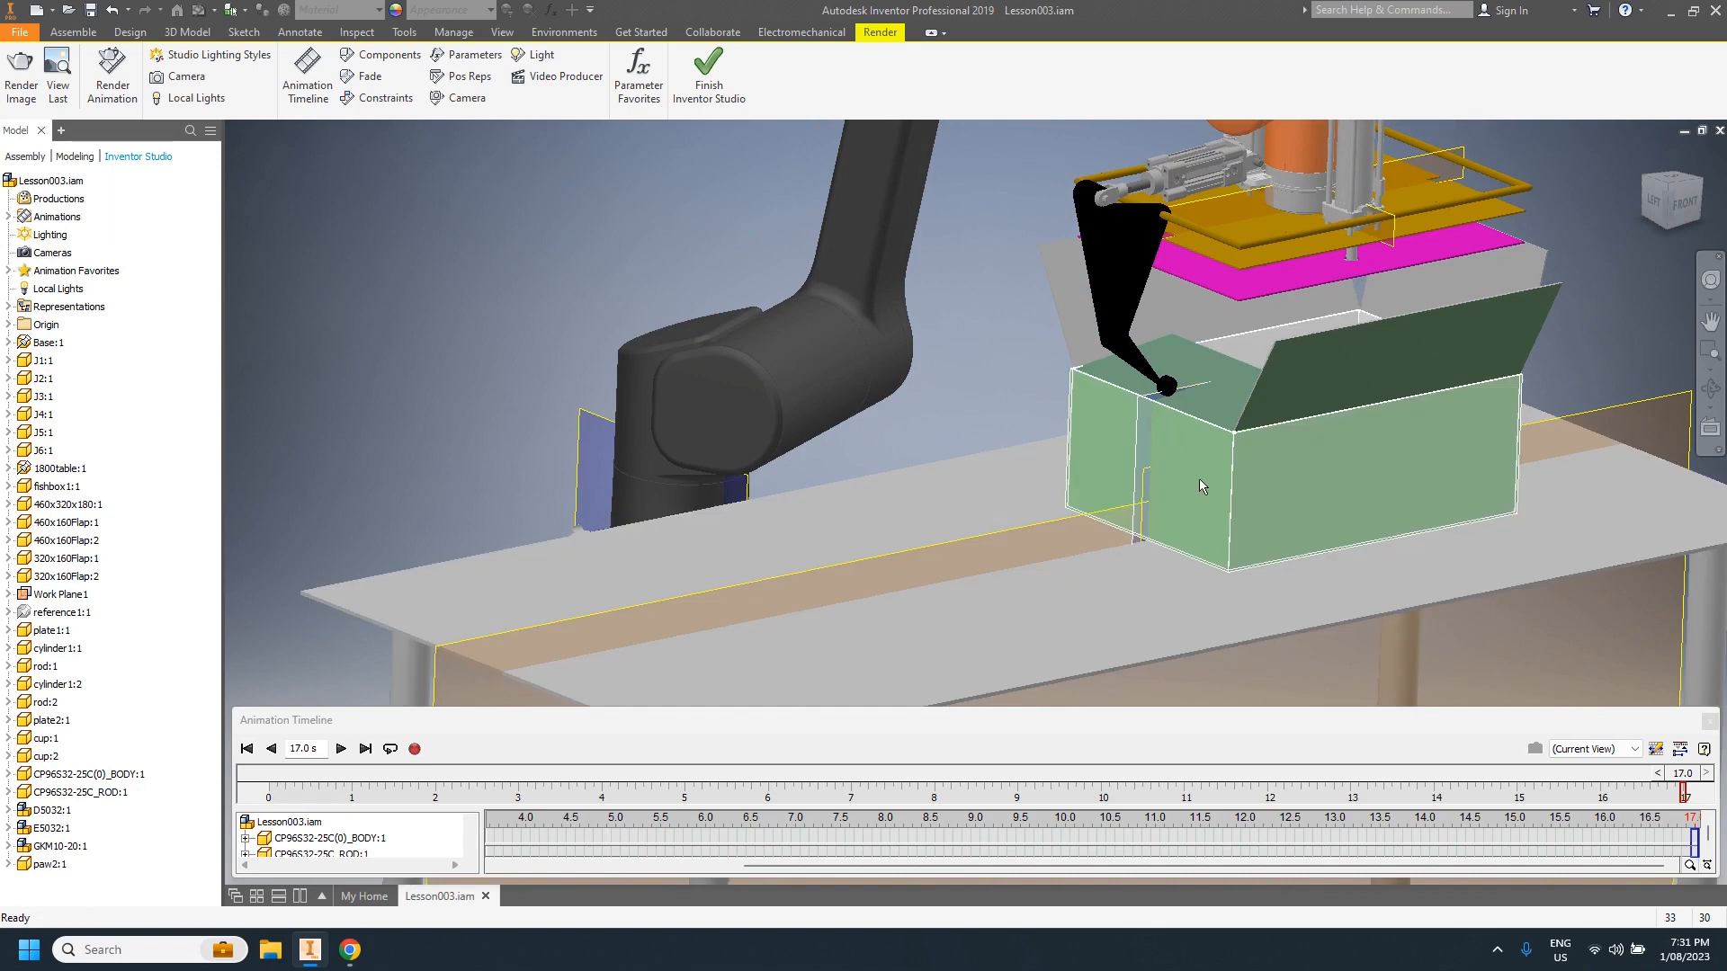
pyautogui.moveTo(1152, 405); pyautogui.dragTo(1051, 447, button='middle')
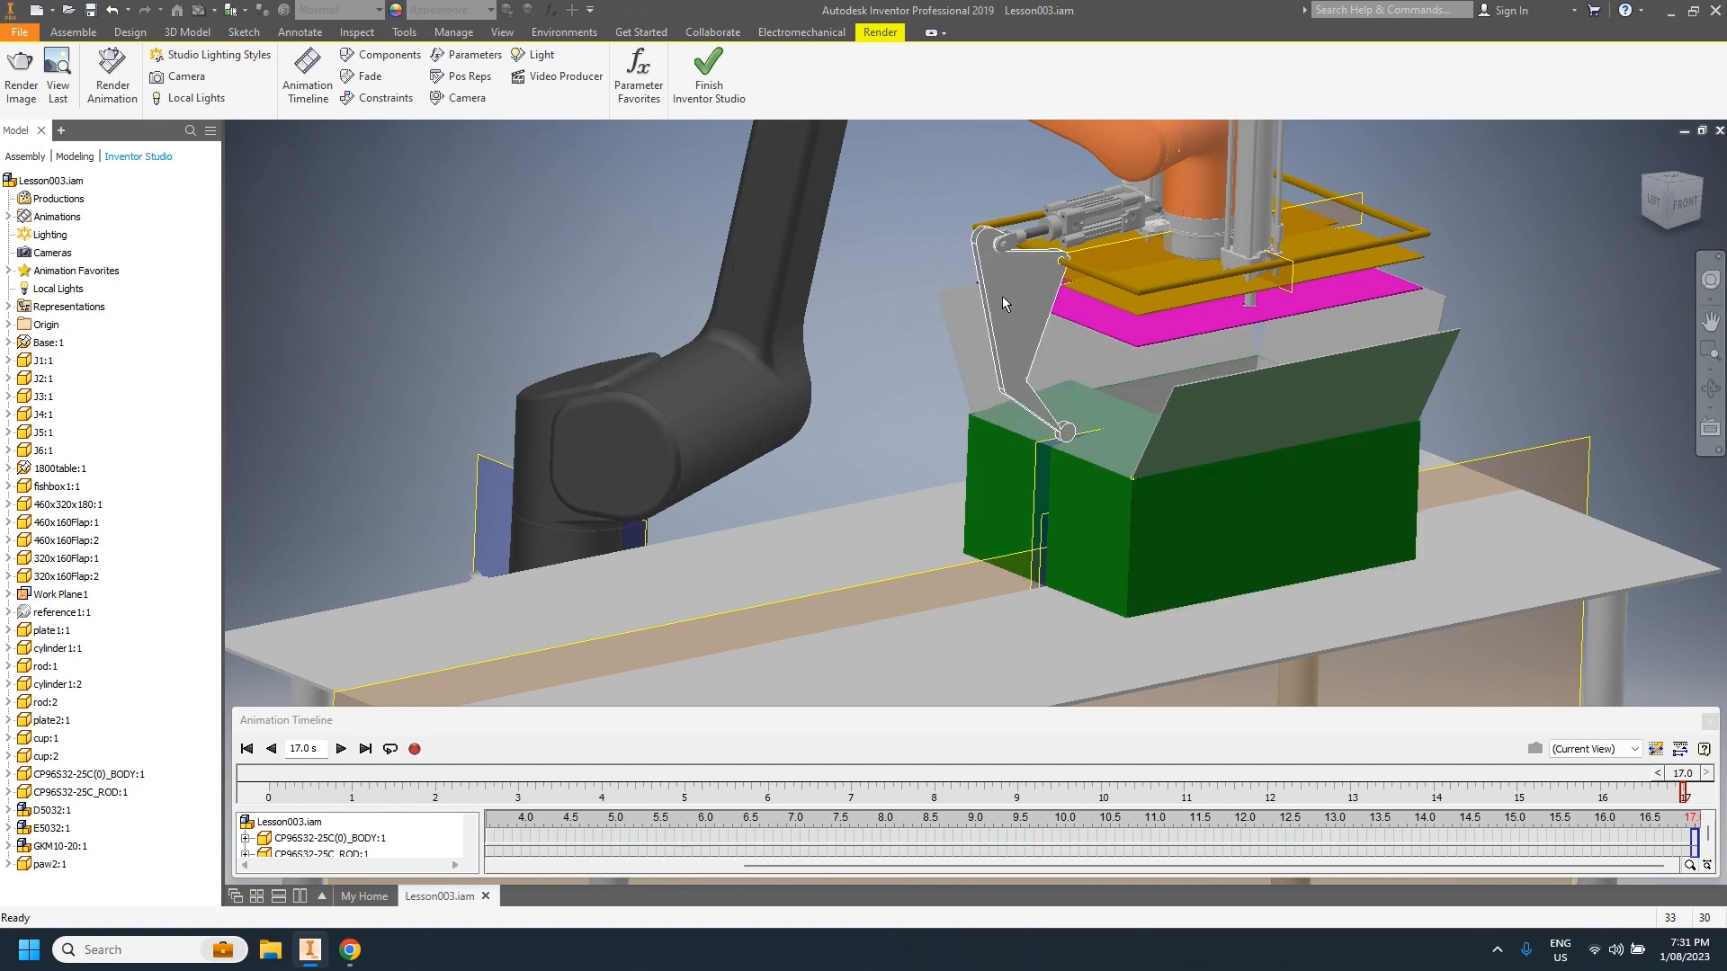
pyautogui.click(1071, 457)
pyautogui.click(1068, 424)
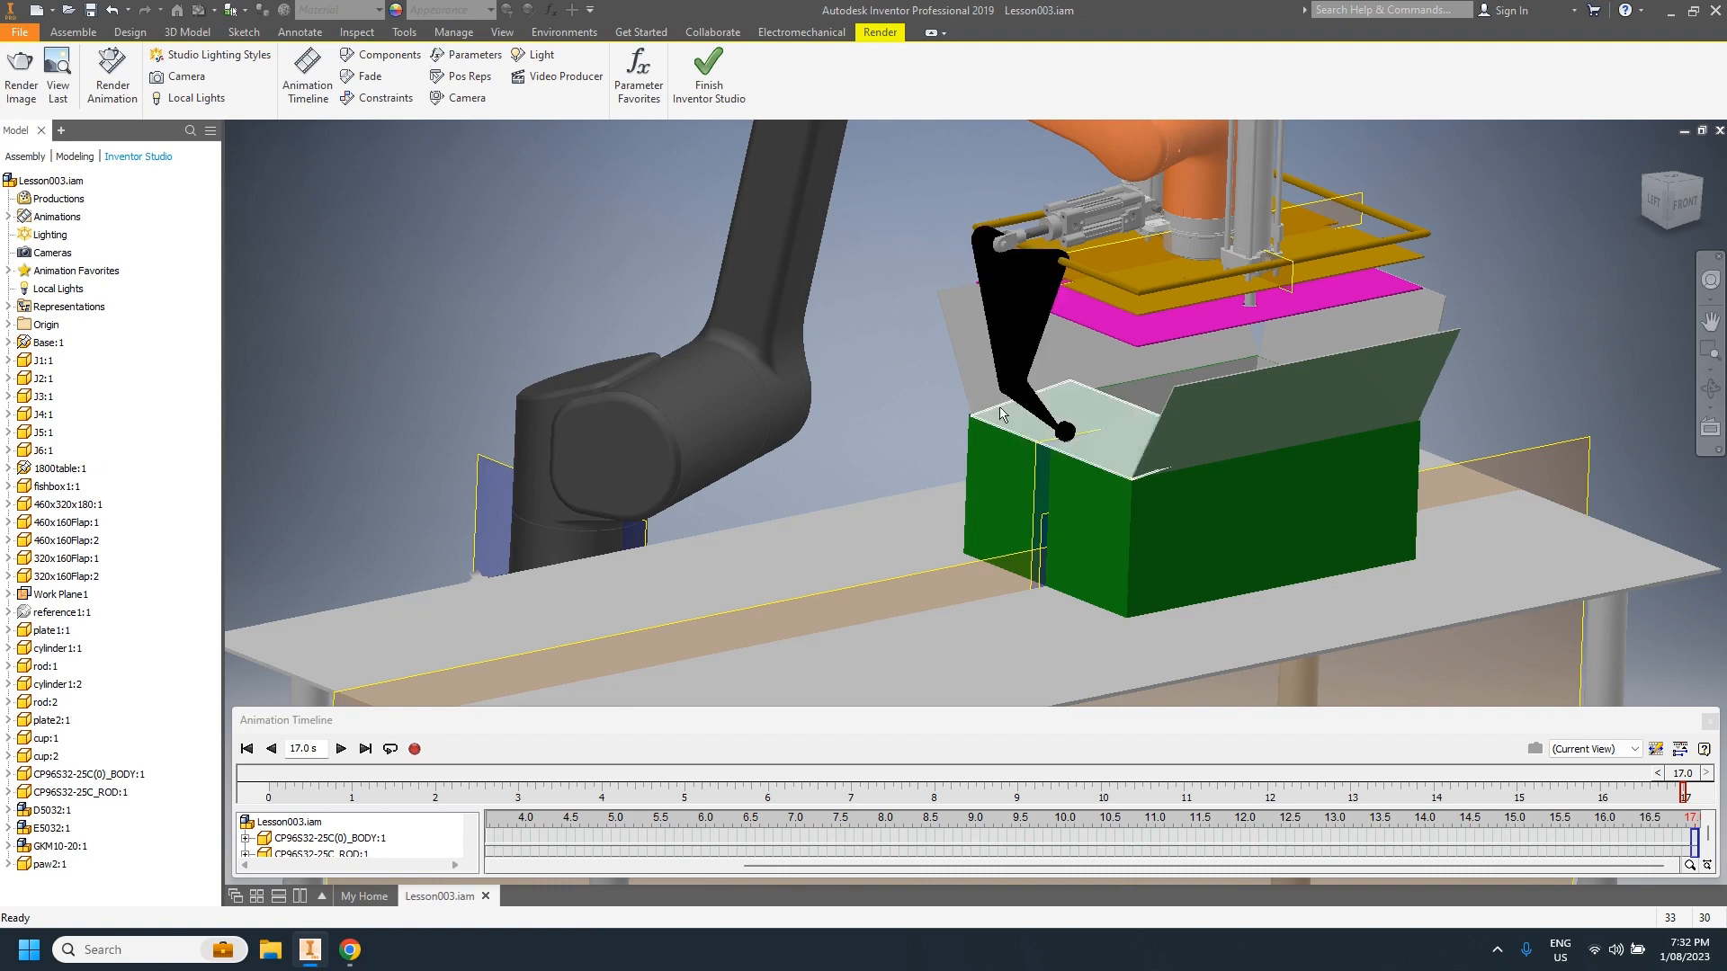
pyautogui.click(1081, 525)
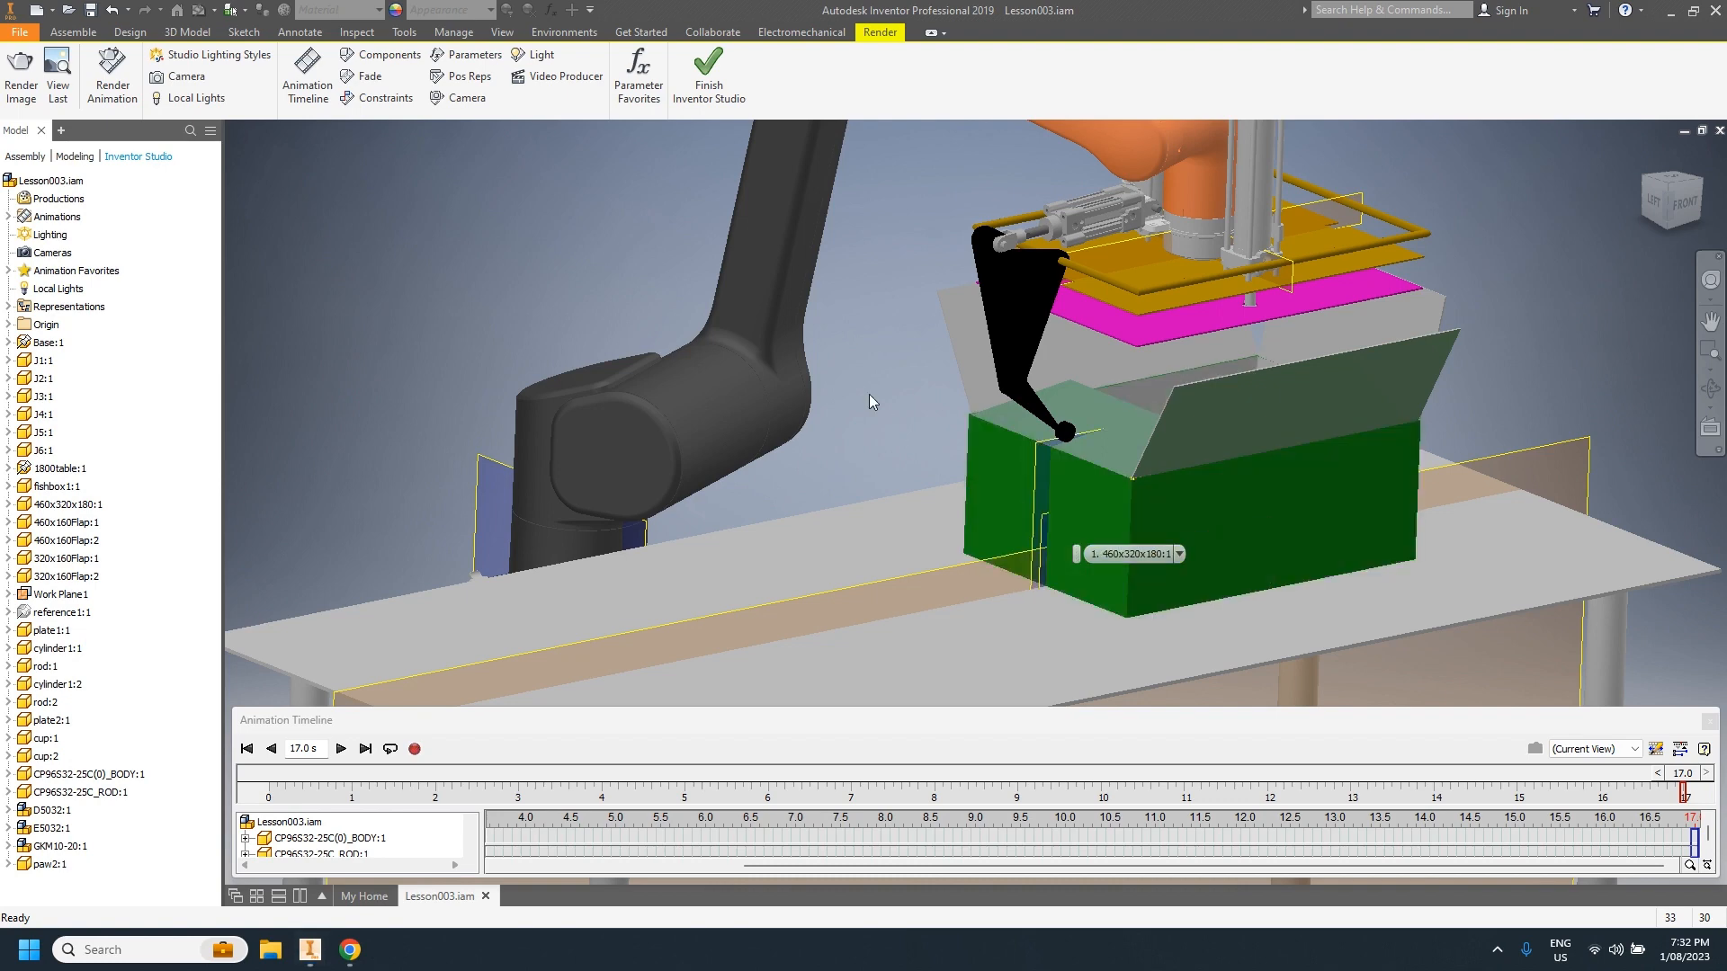